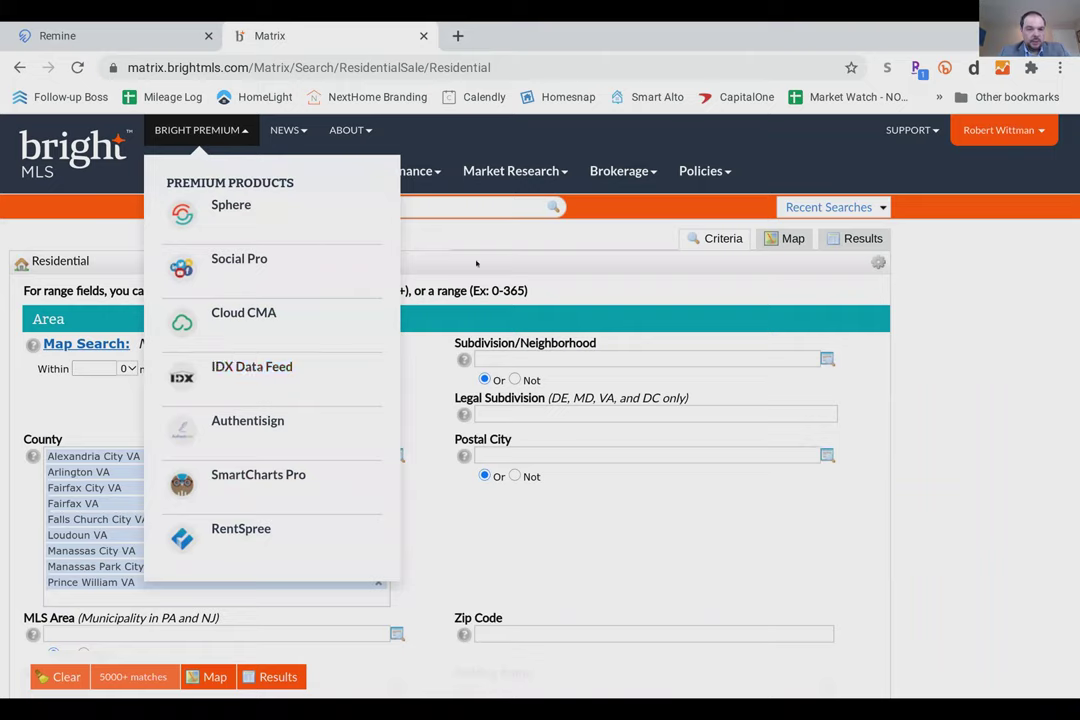
Step: Launch Remine Pro in a new tab from the Market Research menu
{"action": "left_click", "coordinate": [480, 236]}
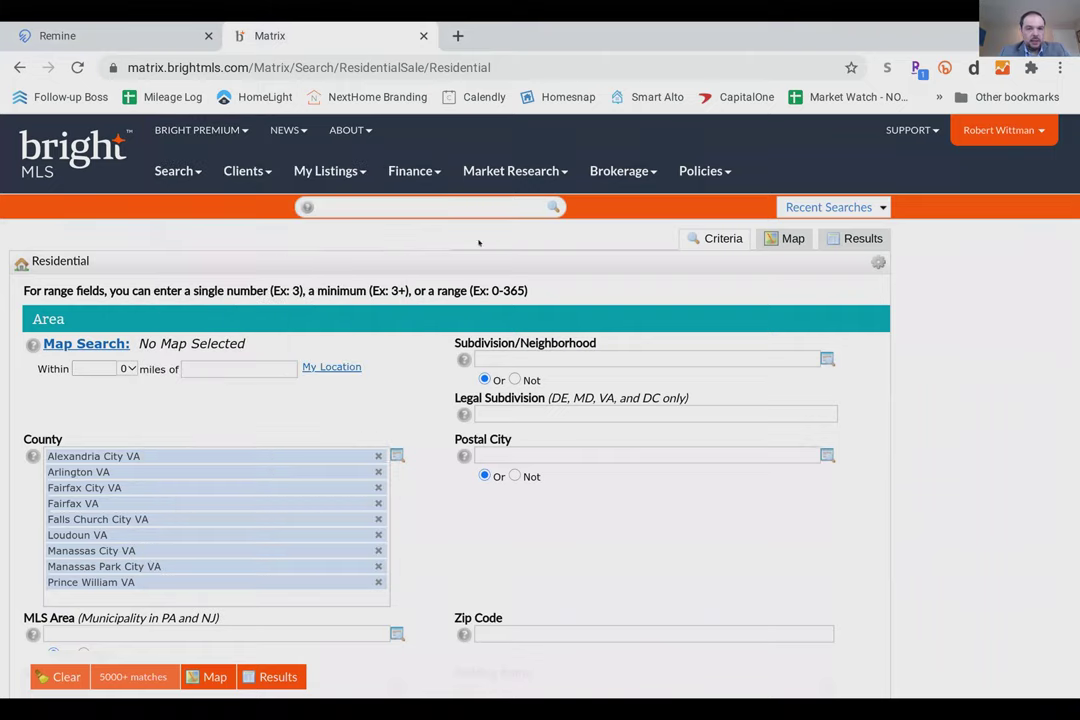
{"action": "left_click", "coordinate": [612, 171]}
{"action": "left_click", "coordinate": [515, 171]}
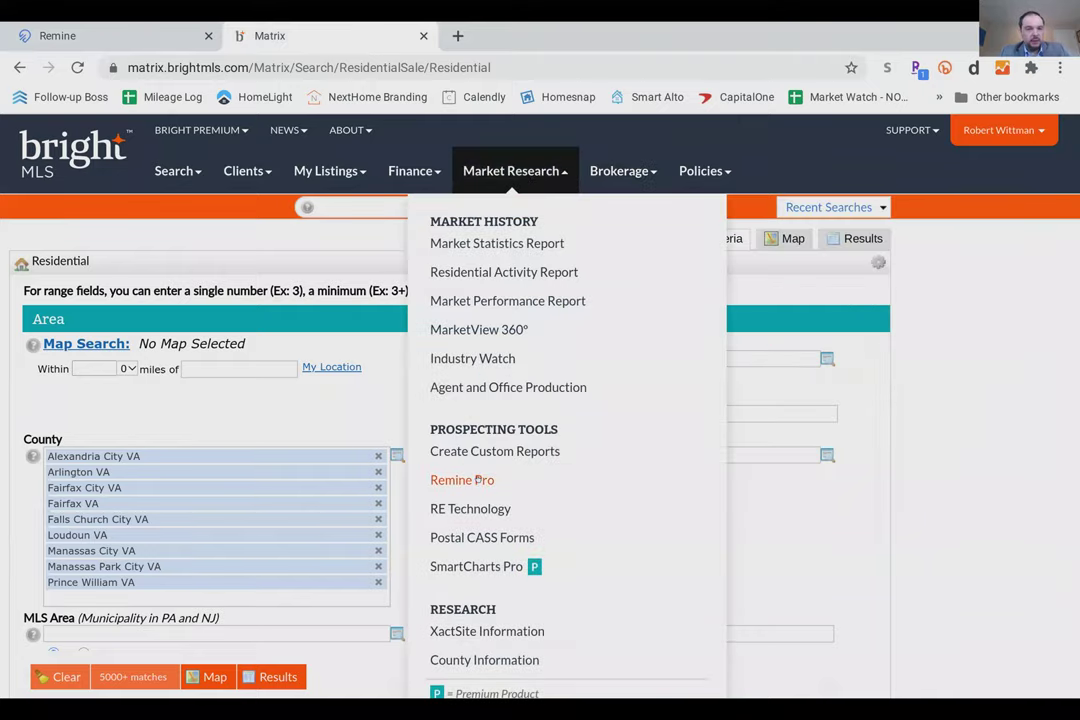
{"action": "left_click", "coordinate": [478, 481]}
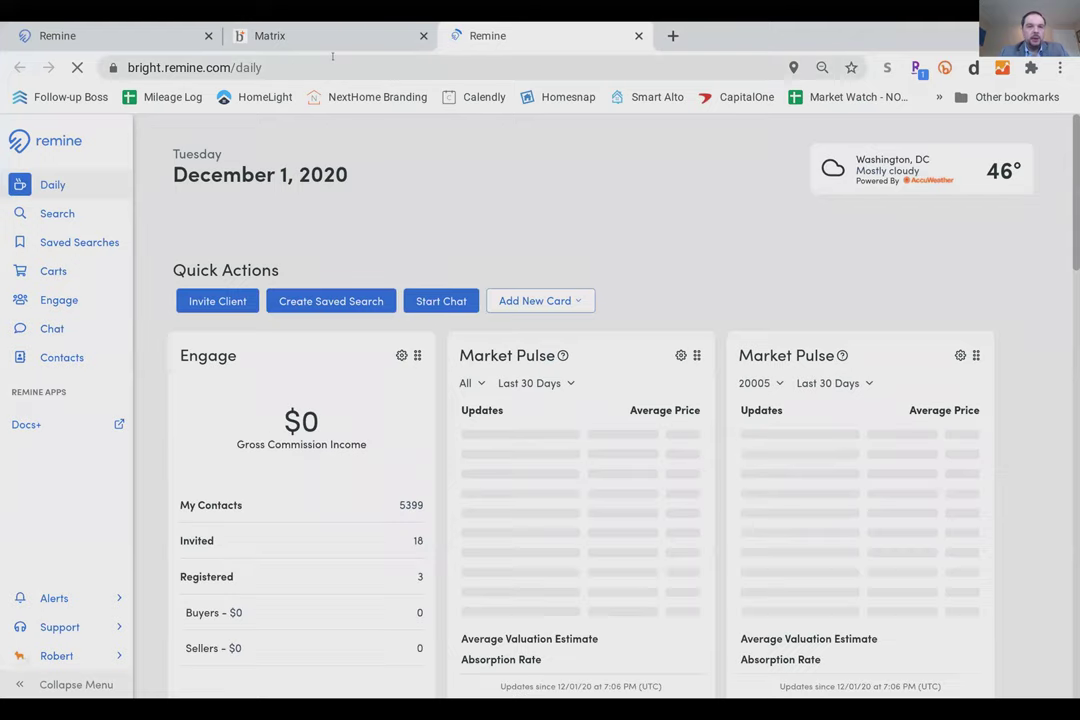
{"action": "left_click", "coordinate": [333, 35]}
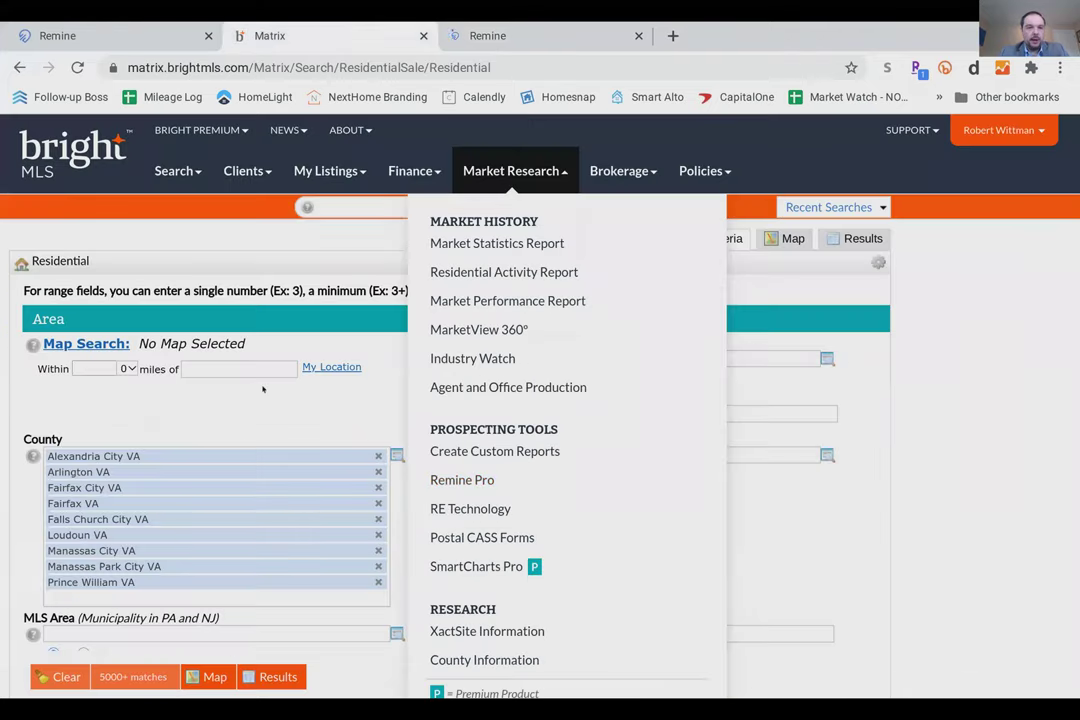
{"action": "mouse_move", "coordinate": [329, 181]}
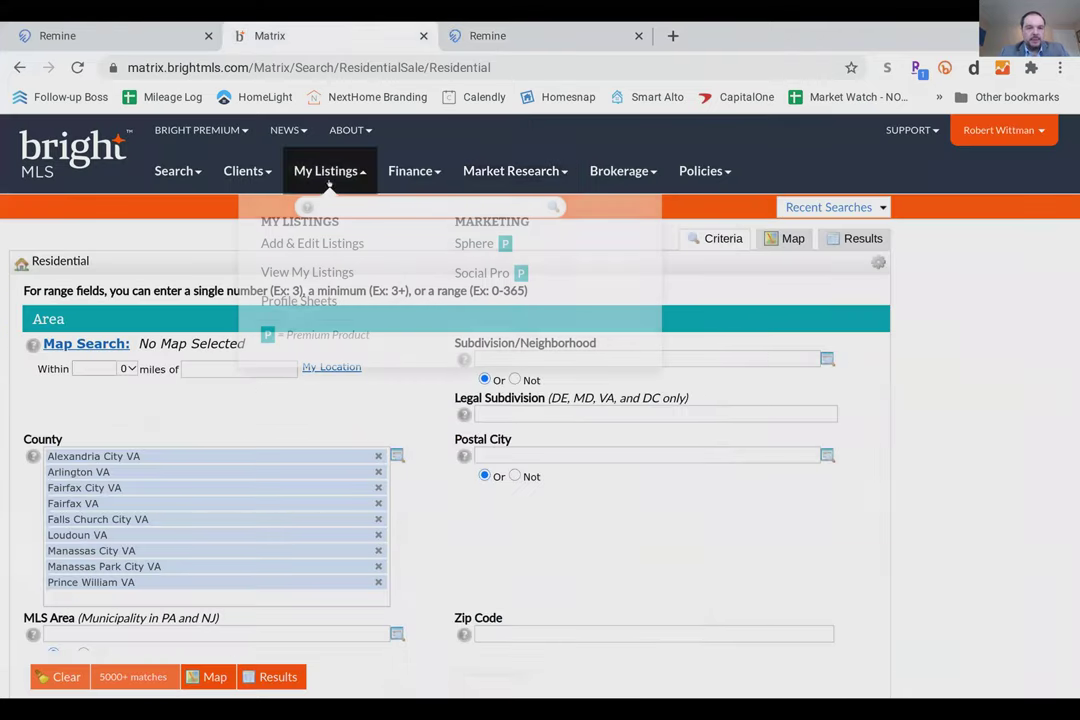
{"action": "left_click", "coordinate": [302, 272]}
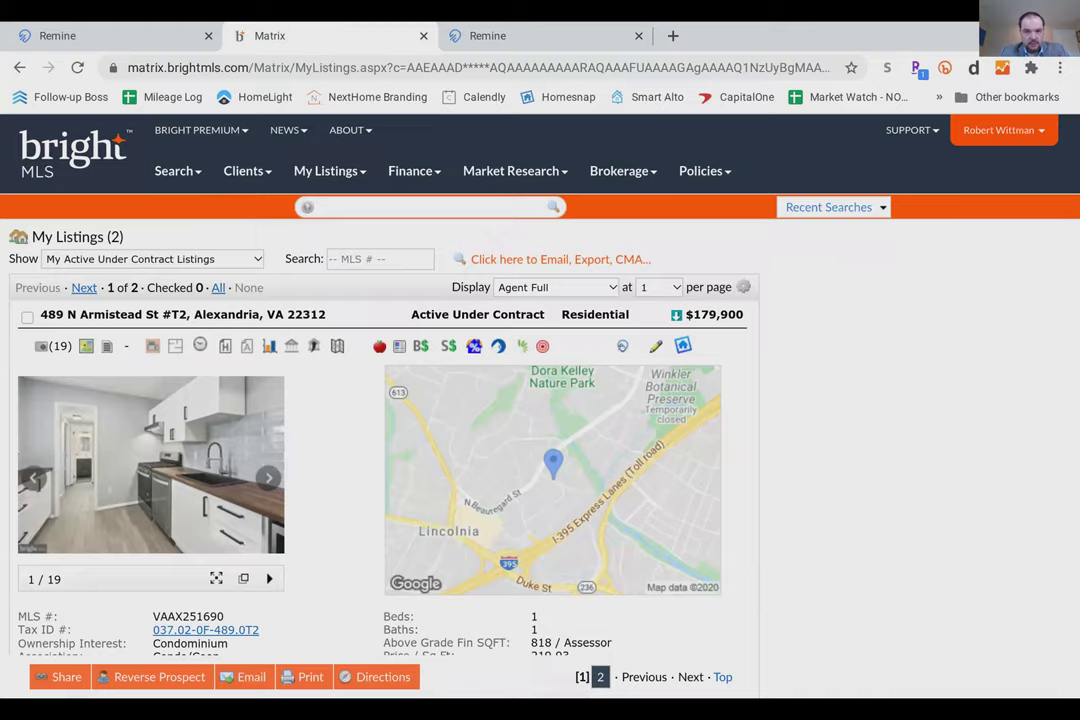
{"action": "left_click", "coordinate": [622, 347]}
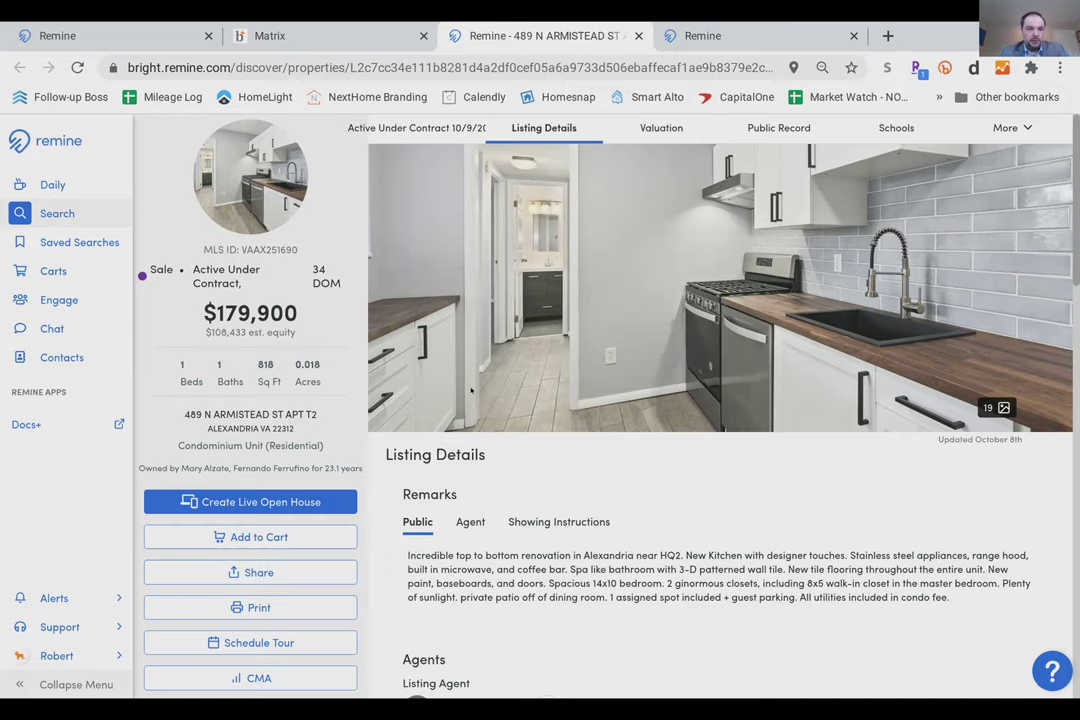
{"action": "scroll", "coordinate": [471, 390], "scroll_direction": "down", "scroll_amount": 5}
{"action": "scroll", "coordinate": [471, 390], "scroll_direction": "down", "scroll_amount": 9}
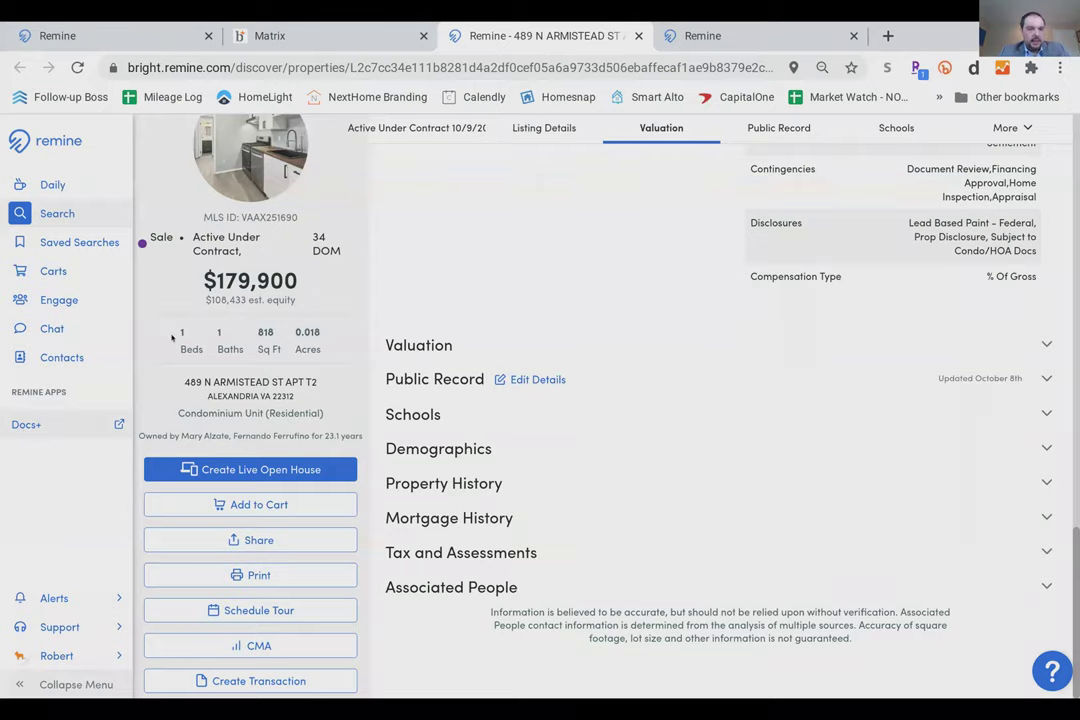
{"action": "scroll", "coordinate": [413, 472], "scroll_direction": "up", "scroll_amount": 15}
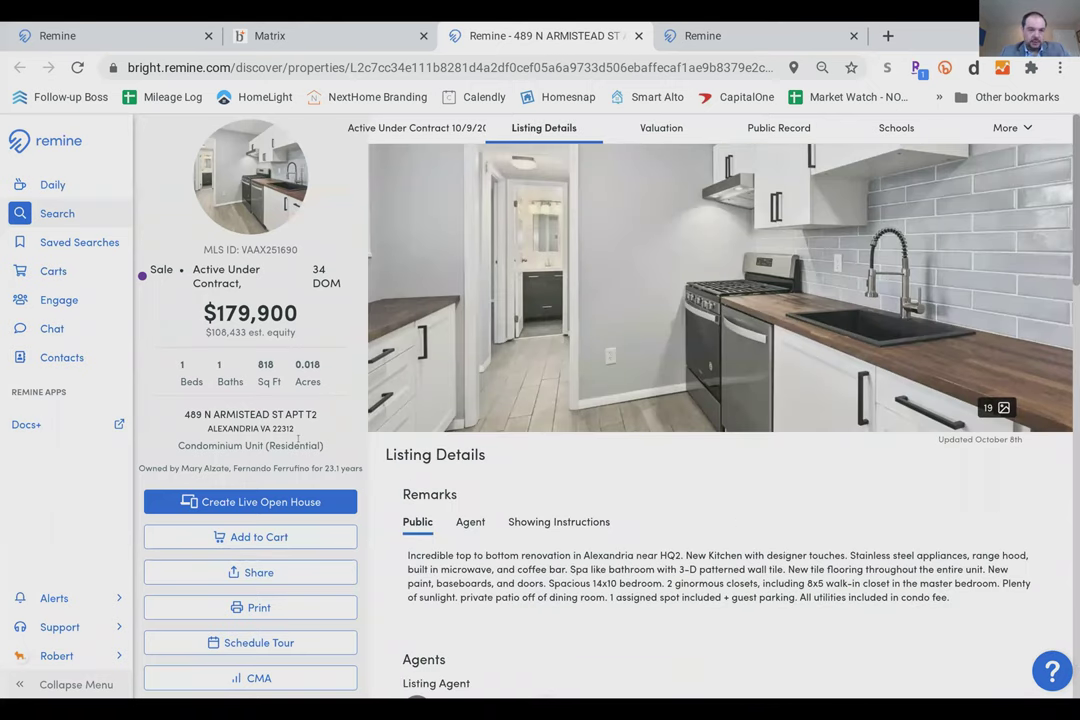
{"action": "scroll", "coordinate": [297, 438], "scroll_direction": "down", "scroll_amount": 2}
{"action": "scroll", "coordinate": [297, 438], "scroll_direction": "down", "scroll_amount": 10}
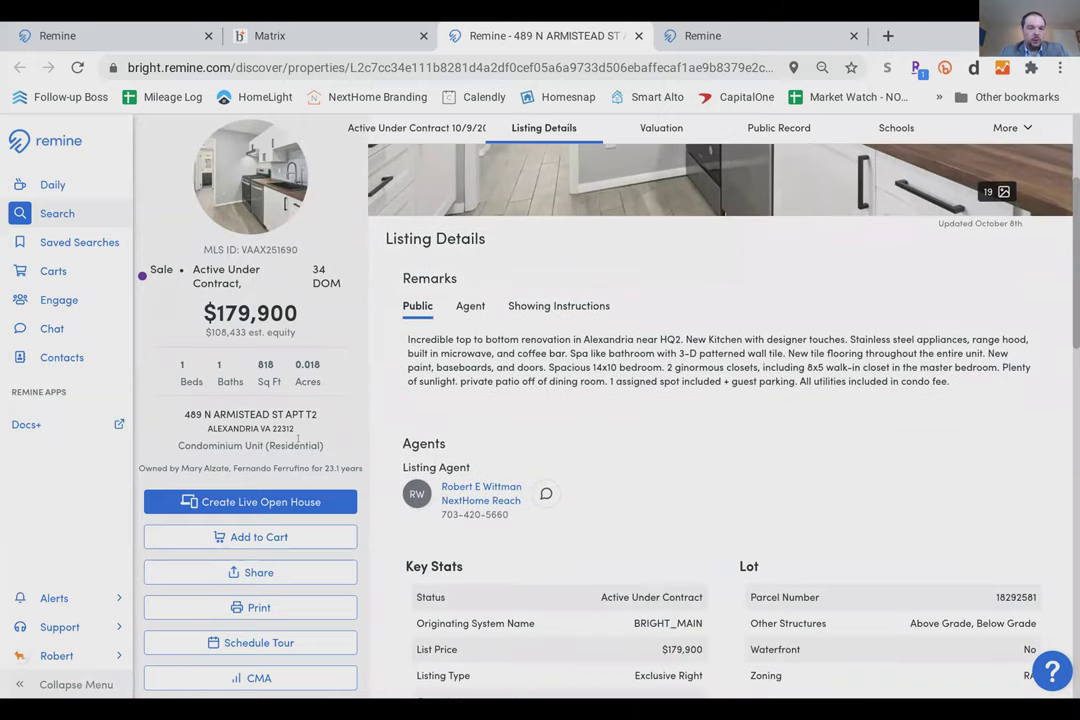
{"action": "scroll", "coordinate": [304, 578], "scroll_direction": "down", "scroll_amount": 5}
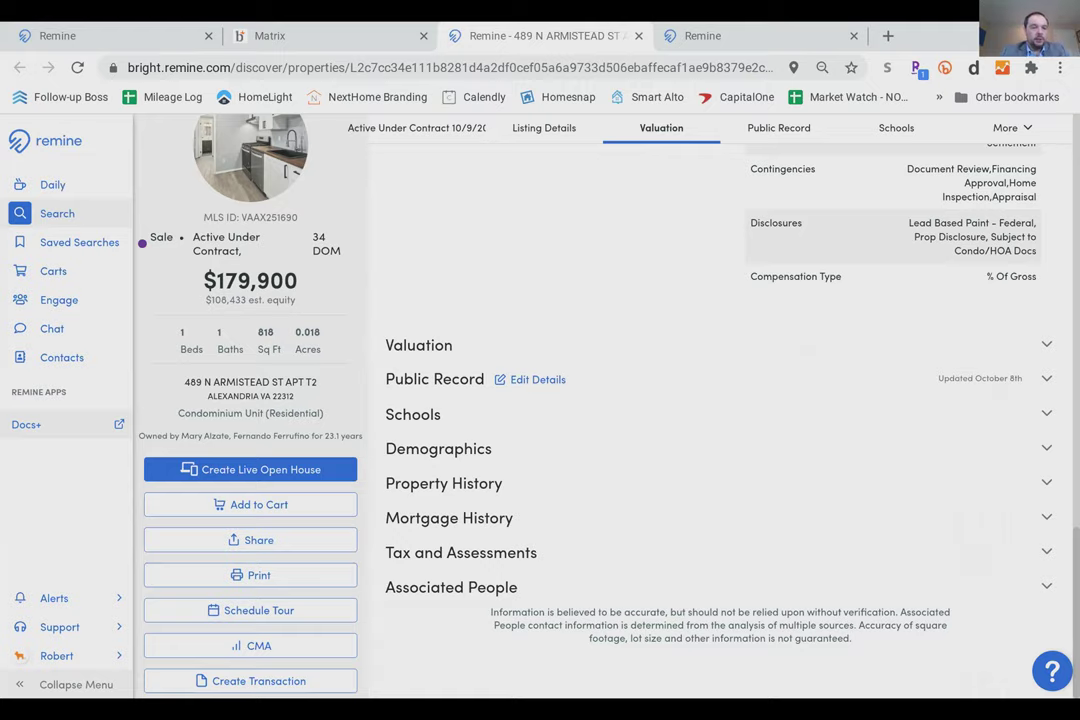
Step: Open Docs+ Statistics, showing 6 documents created in December 2020 and 41 in total
{"action": "left_click", "coordinate": [70, 429]}
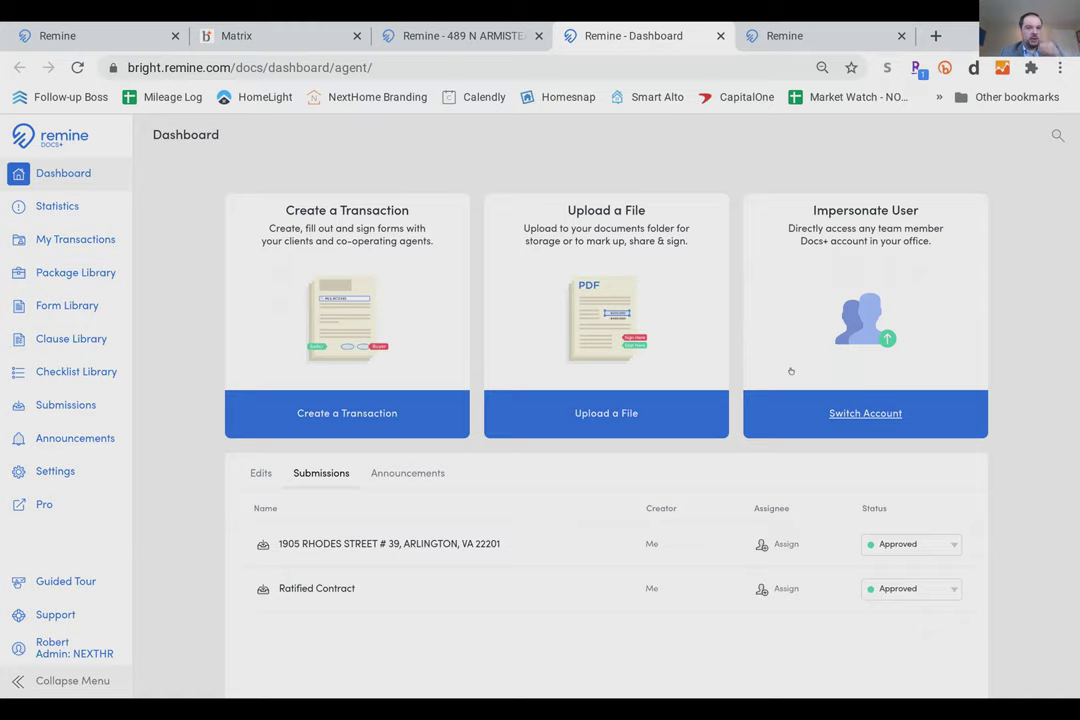
{"action": "scroll", "coordinate": [418, 518], "scroll_direction": "down", "scroll_amount": 1}
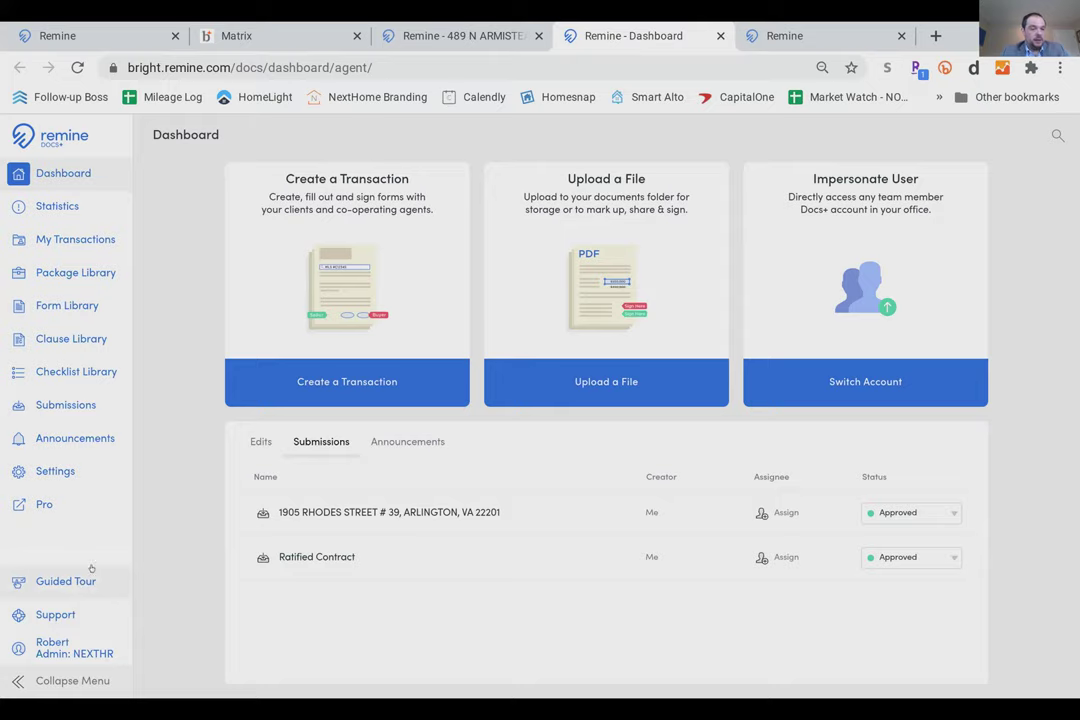
{"action": "left_click", "coordinate": [72, 680]}
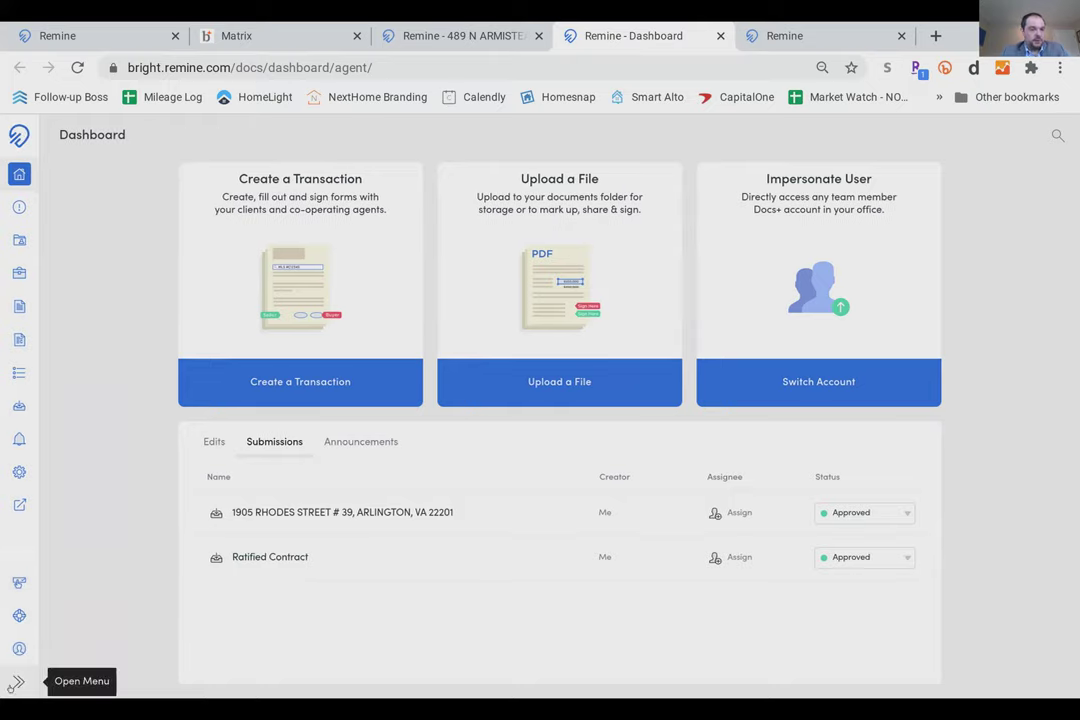
{"action": "left_click", "coordinate": [19, 681]}
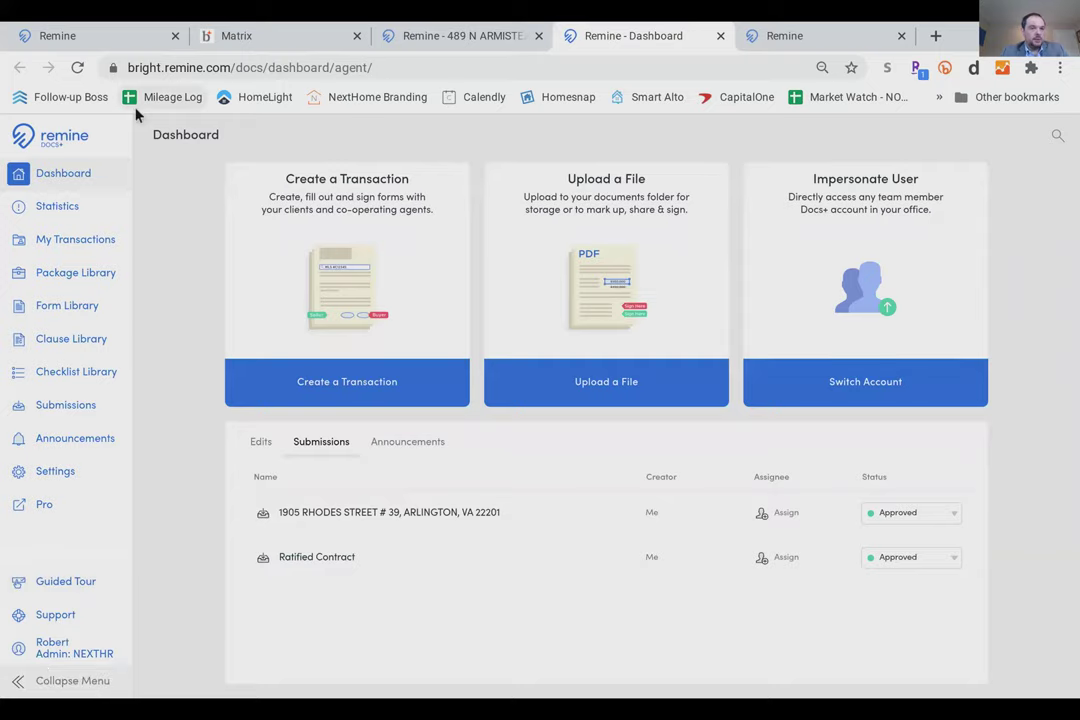
{"action": "left_click", "coordinate": [46, 206]}
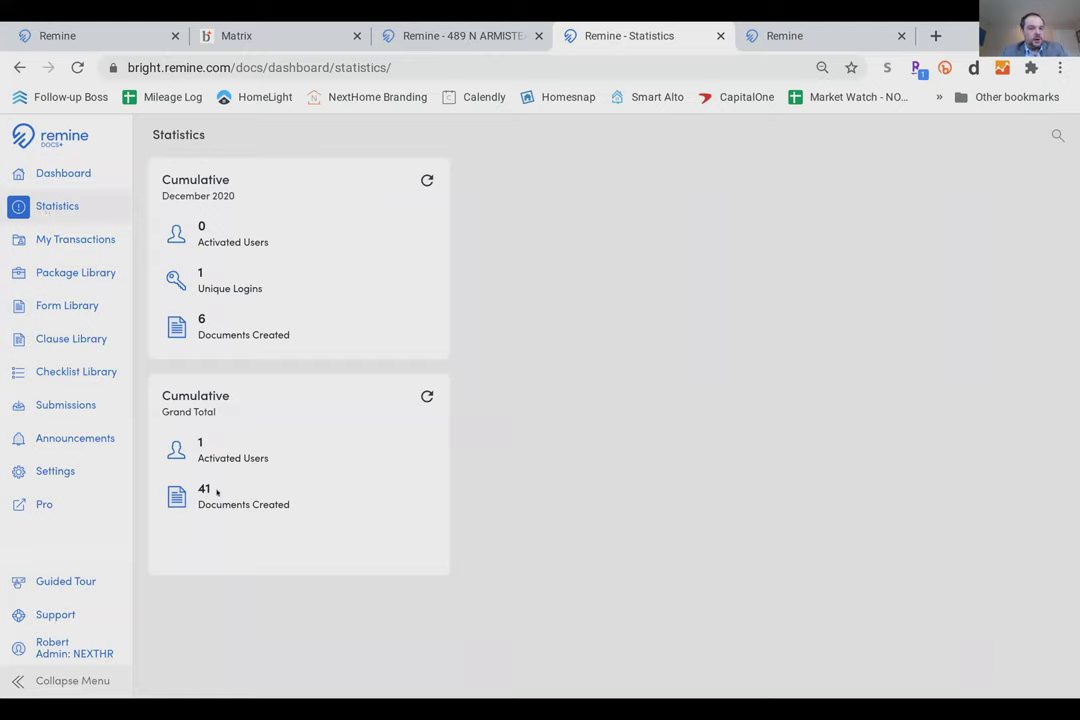
Step: Pass through My Transactions, then open the Package Library with (NEXTHR) NextHome Reach
{"action": "left_click", "coordinate": [47, 235]}
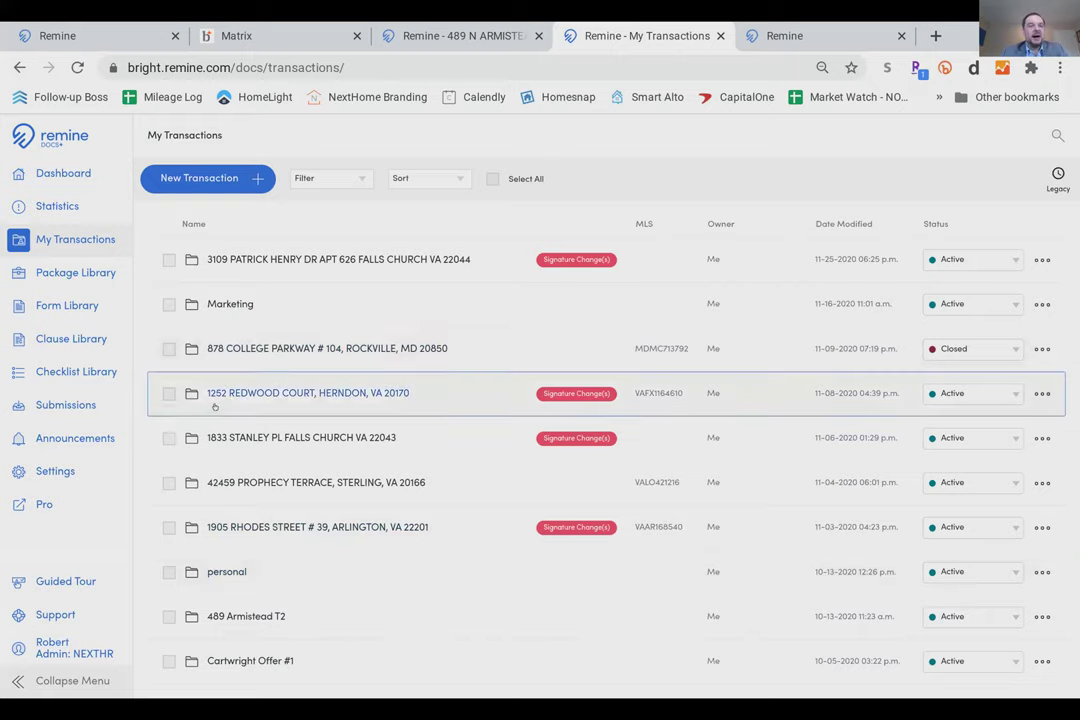
{"action": "left_click", "coordinate": [102, 280]}
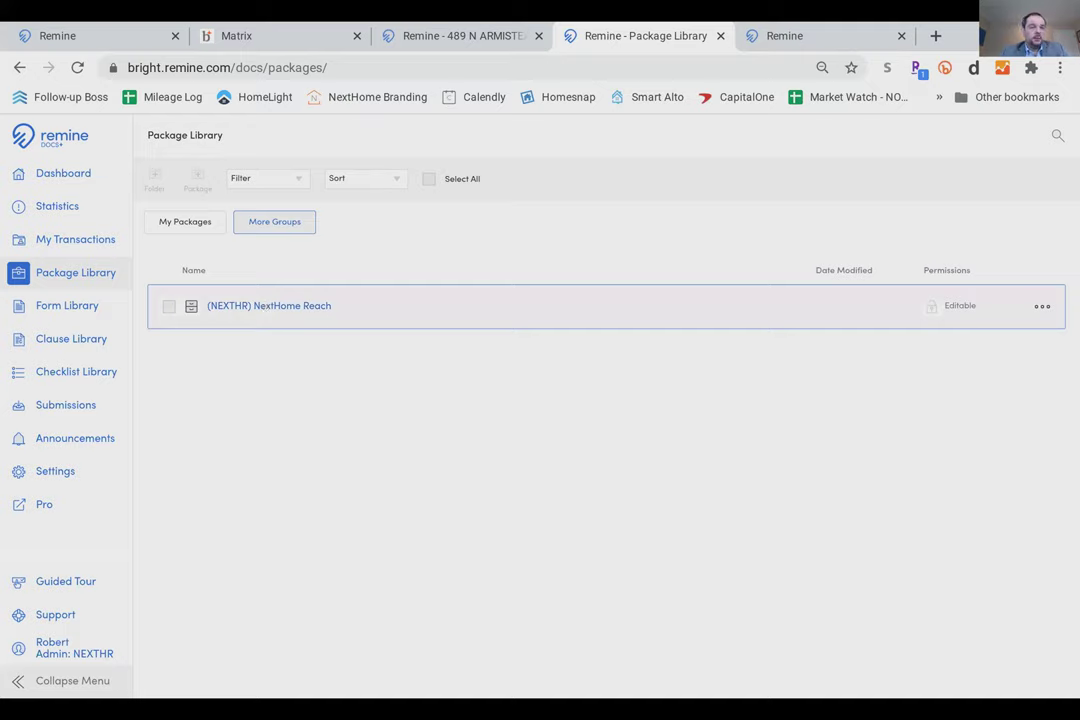
Step: Open the NextHome Reach package group, then switch to the Form Library
{"action": "left_click", "coordinate": [265, 306]}
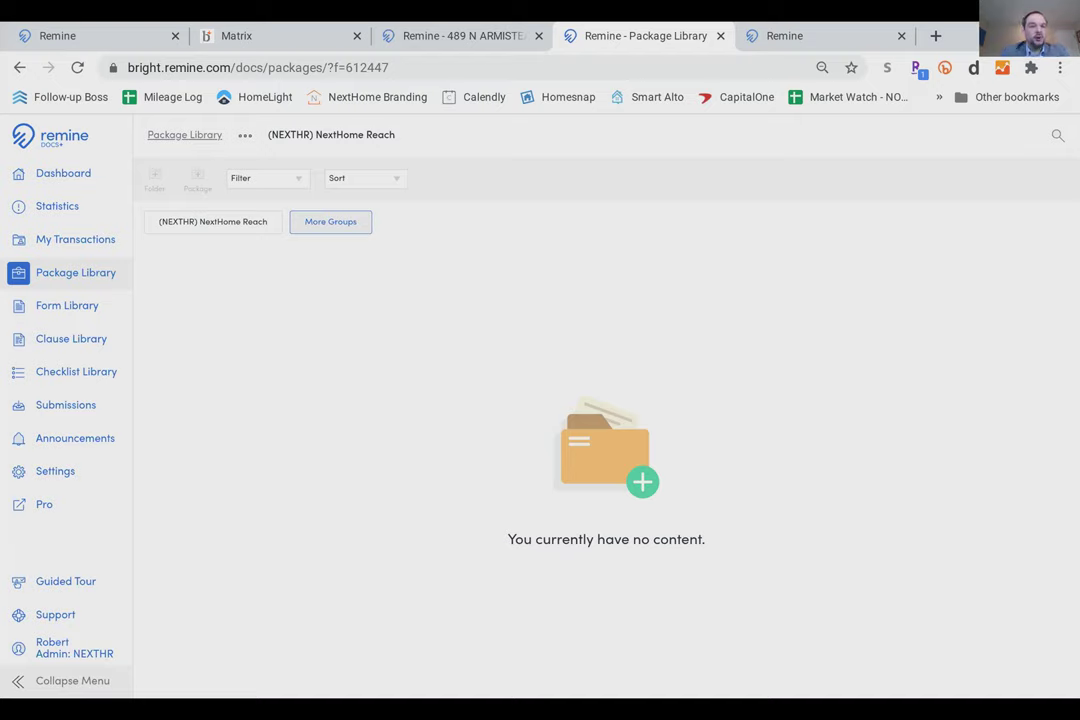
{"action": "left_click", "coordinate": [55, 305]}
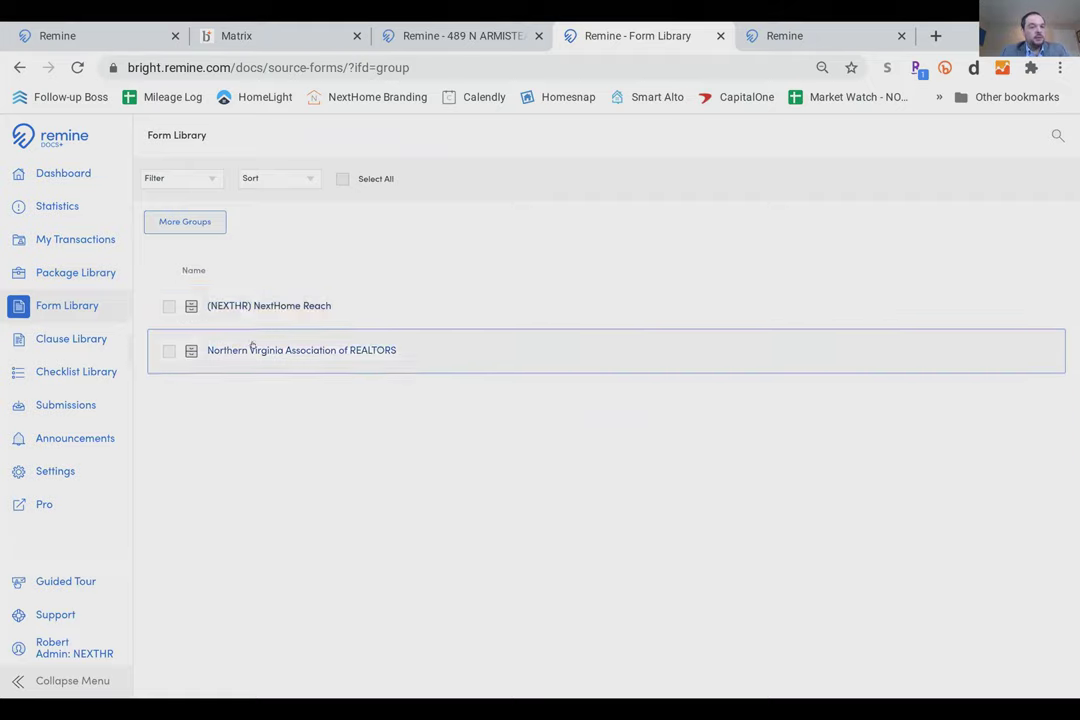
Step: Browse the NextHome Reach form and clause groups, then open the Checklist Library
{"action": "left_click", "coordinate": [256, 309]}
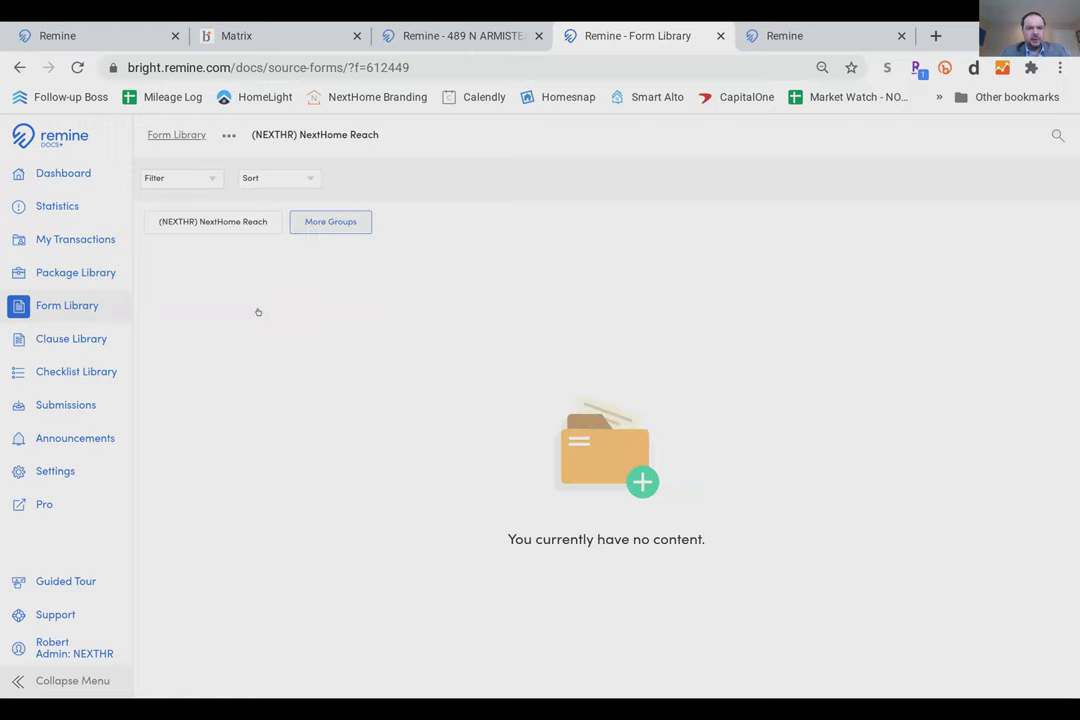
{"action": "left_click", "coordinate": [36, 307]}
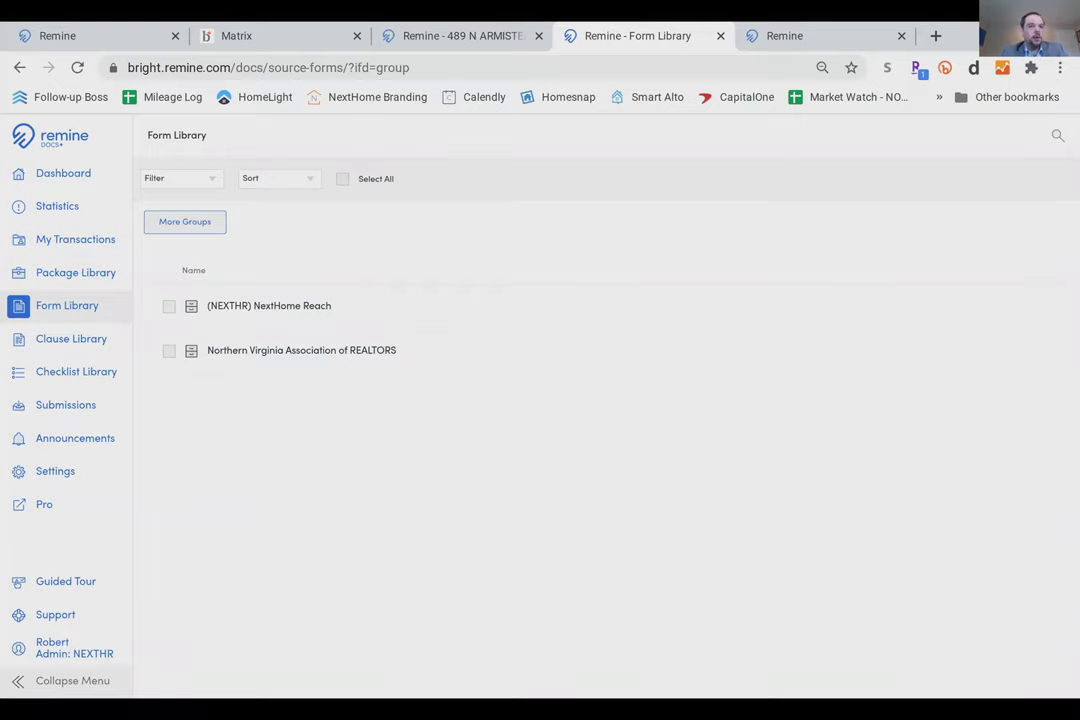
{"action": "left_click", "coordinate": [82, 345]}
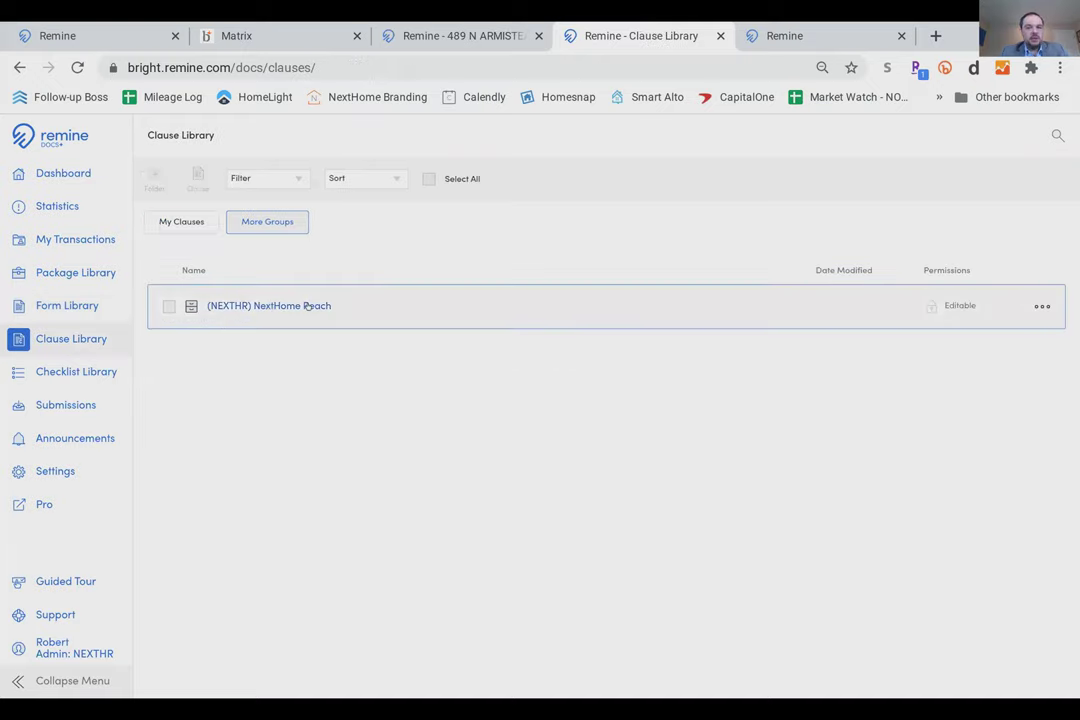
{"action": "left_click", "coordinate": [307, 306]}
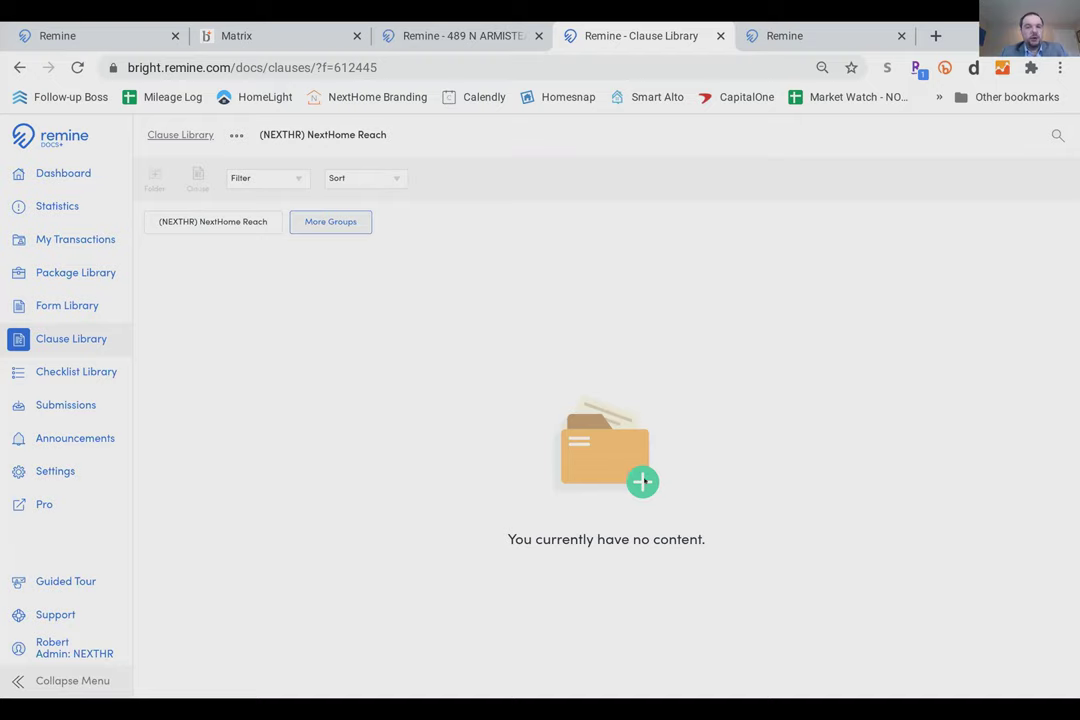
{"action": "left_click", "coordinate": [323, 224]}
{"action": "left_click", "coordinate": [104, 373]}
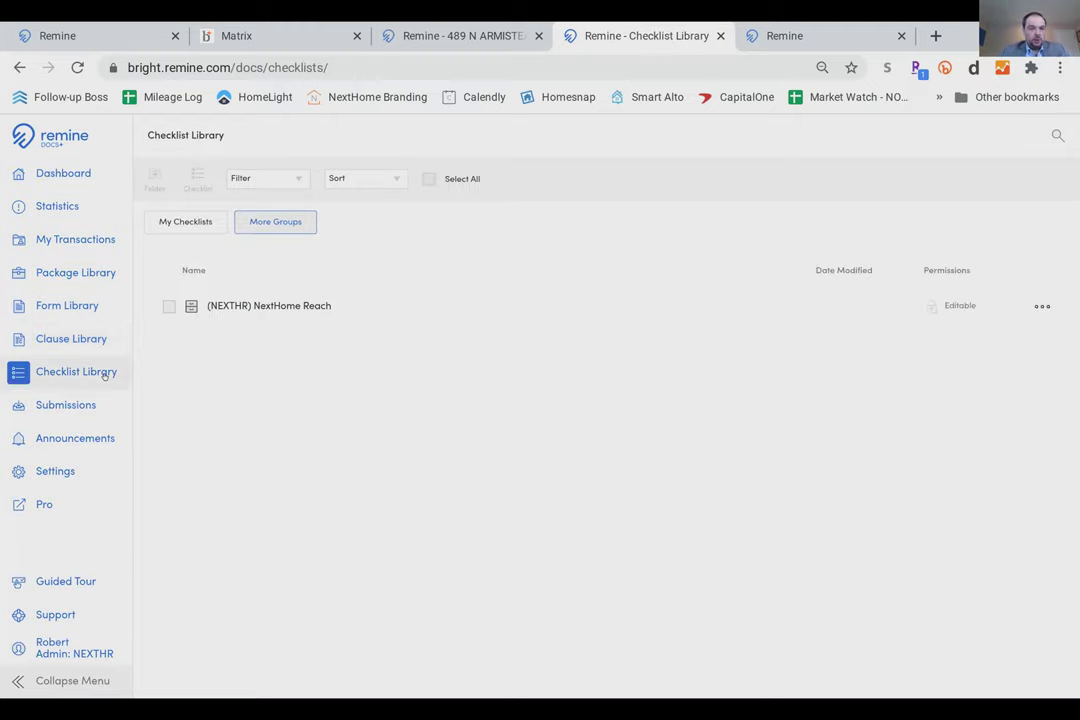
Step: Look through the NextHome Reach checklist group, then open Submissions
{"action": "left_click", "coordinate": [226, 307]}
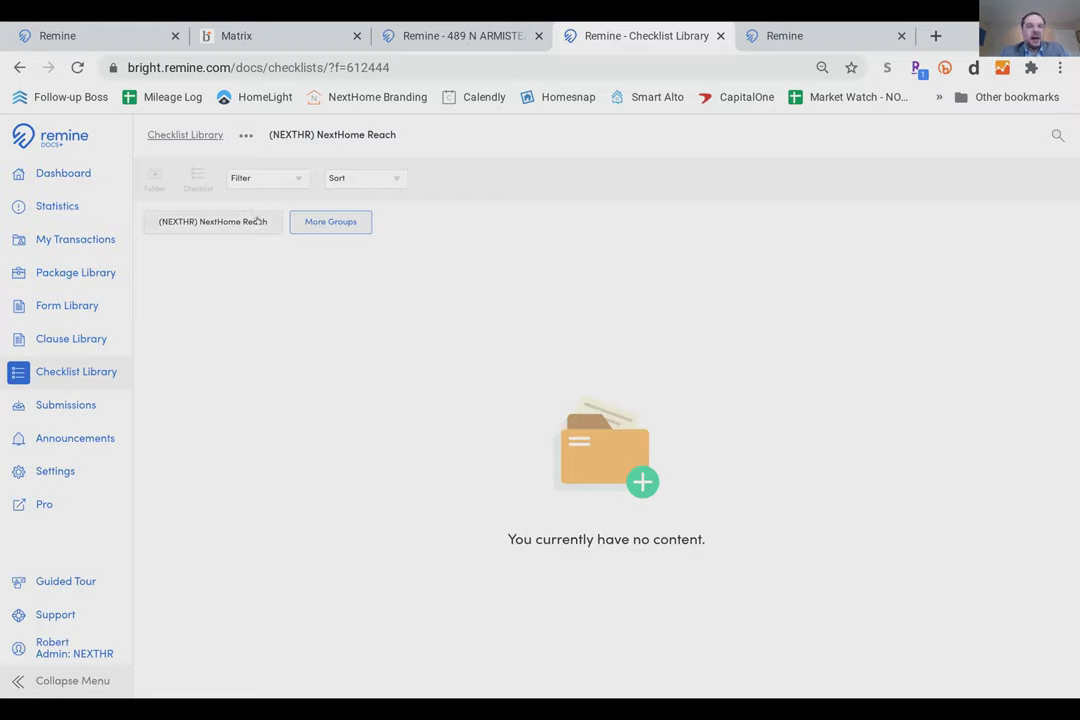
{"action": "left_click", "coordinate": [309, 221]}
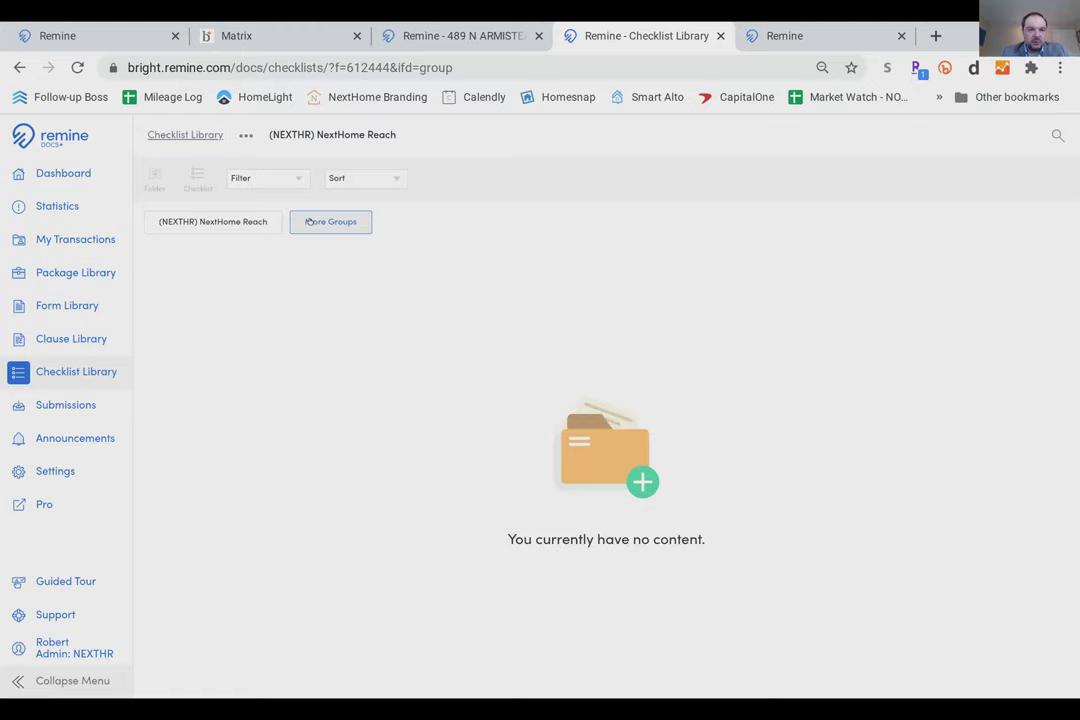
{"action": "left_click", "coordinate": [248, 222]}
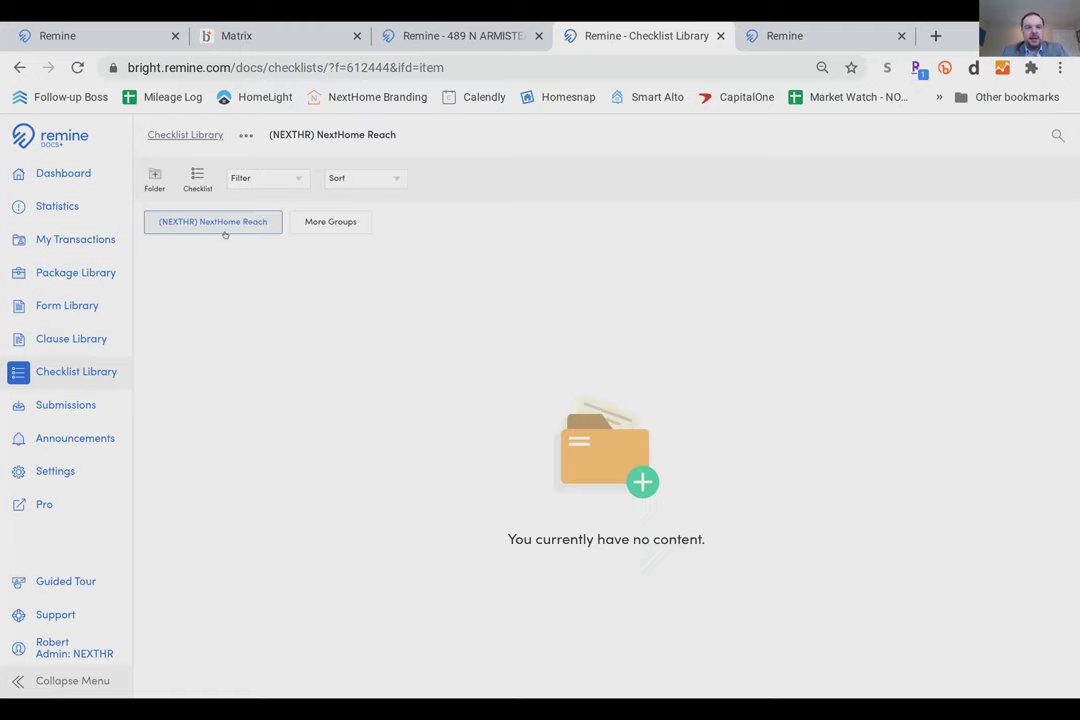
{"action": "left_click", "coordinate": [182, 136]}
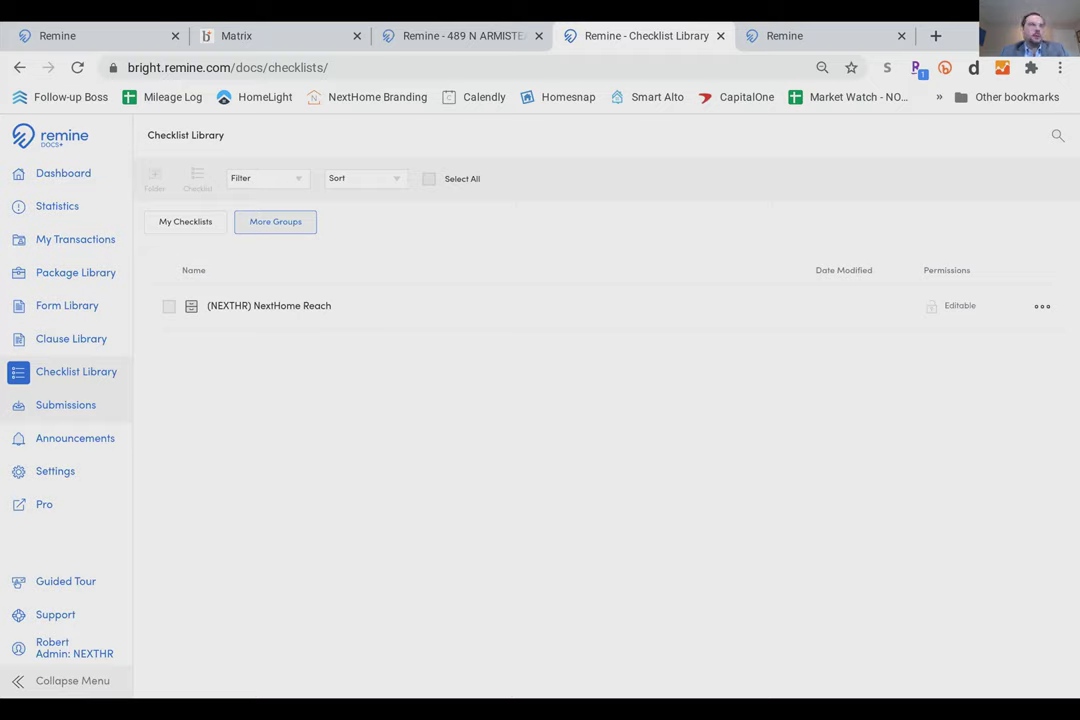
{"action": "left_click", "coordinate": [65, 406]}
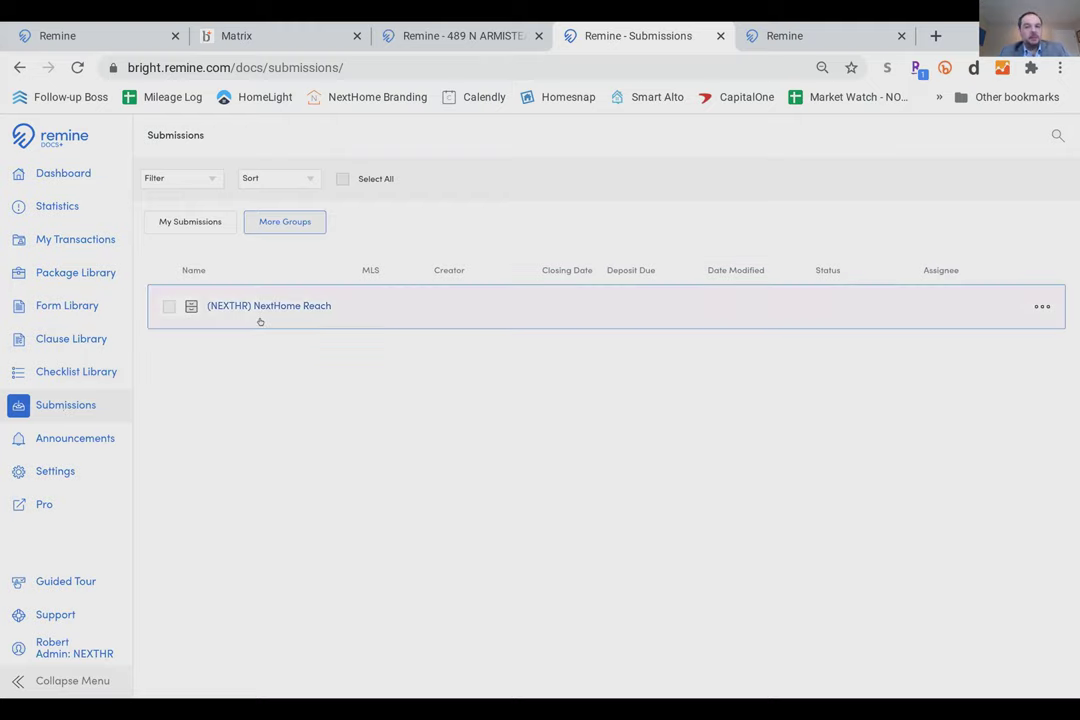
Step: Select the NextHome Reach submission row and switch to Announcements
{"action": "left_click", "coordinate": [361, 312]}
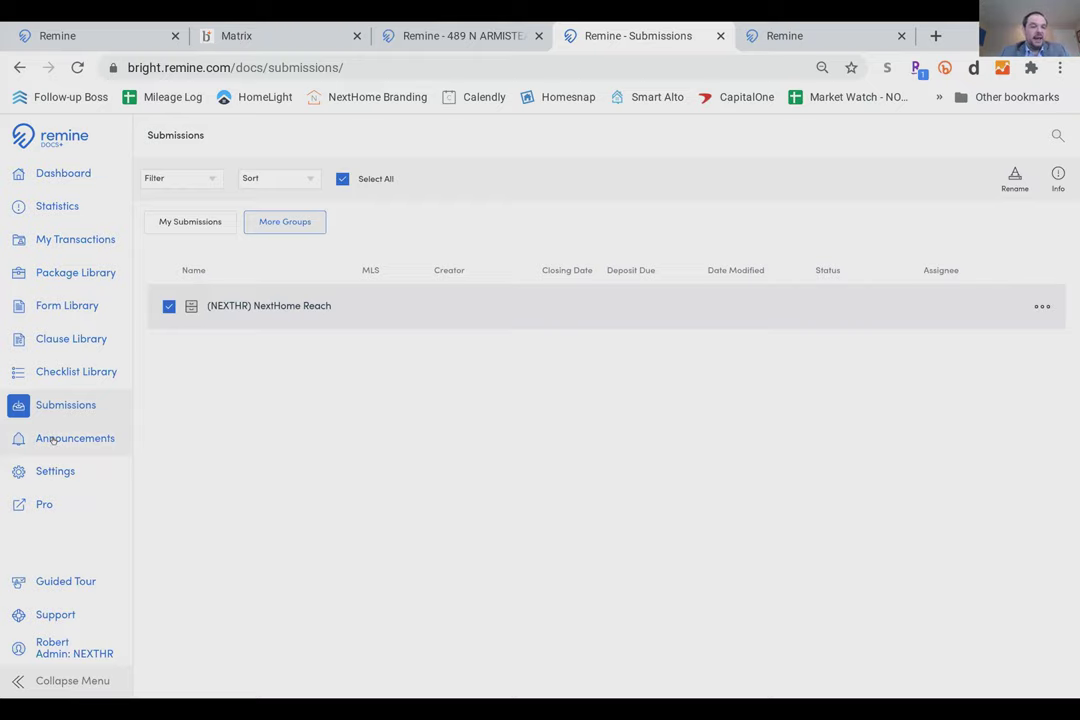
{"action": "left_click", "coordinate": [53, 440]}
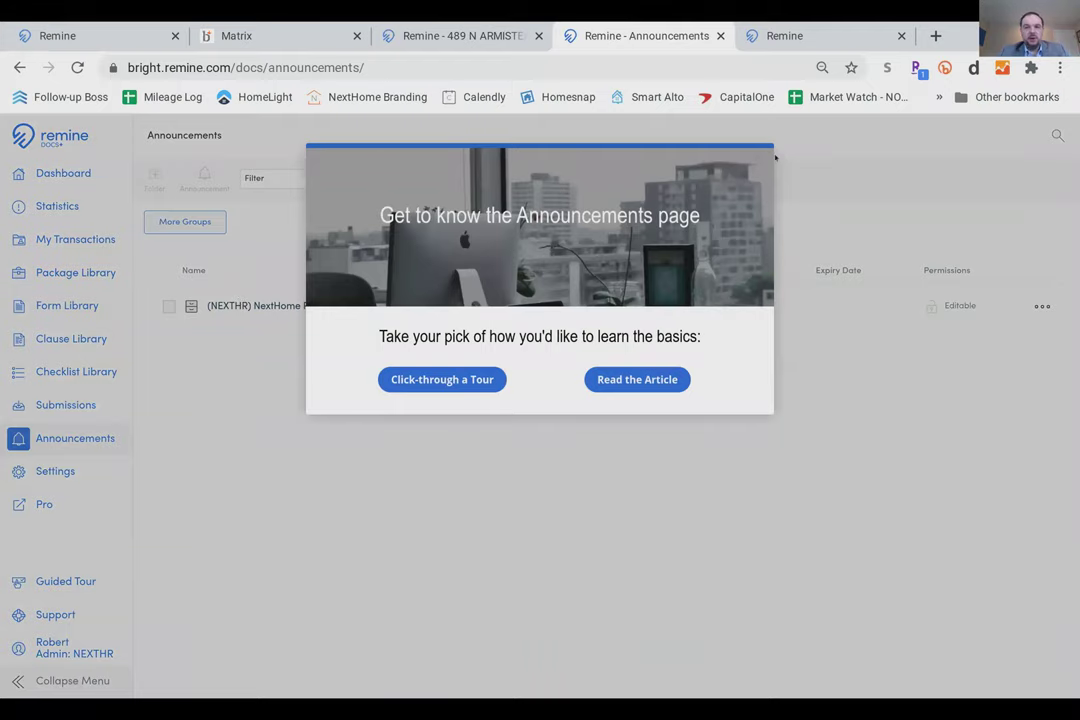
{"action": "mouse_move", "coordinate": [757, 160]}
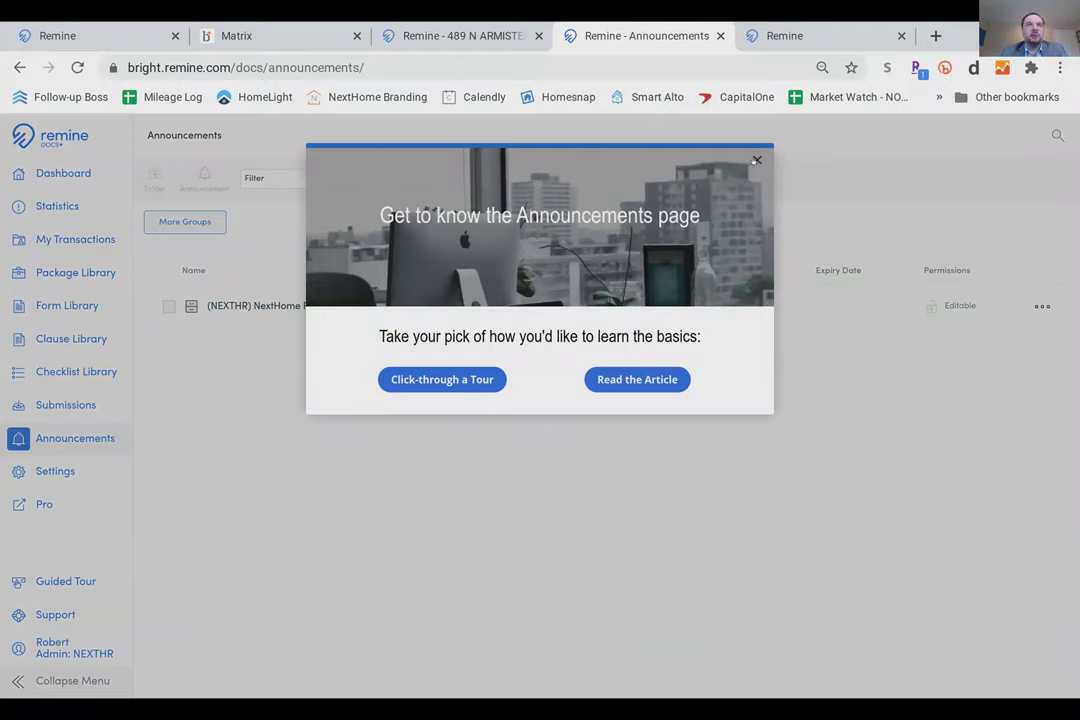
{"action": "left_click", "coordinate": [756, 160]}
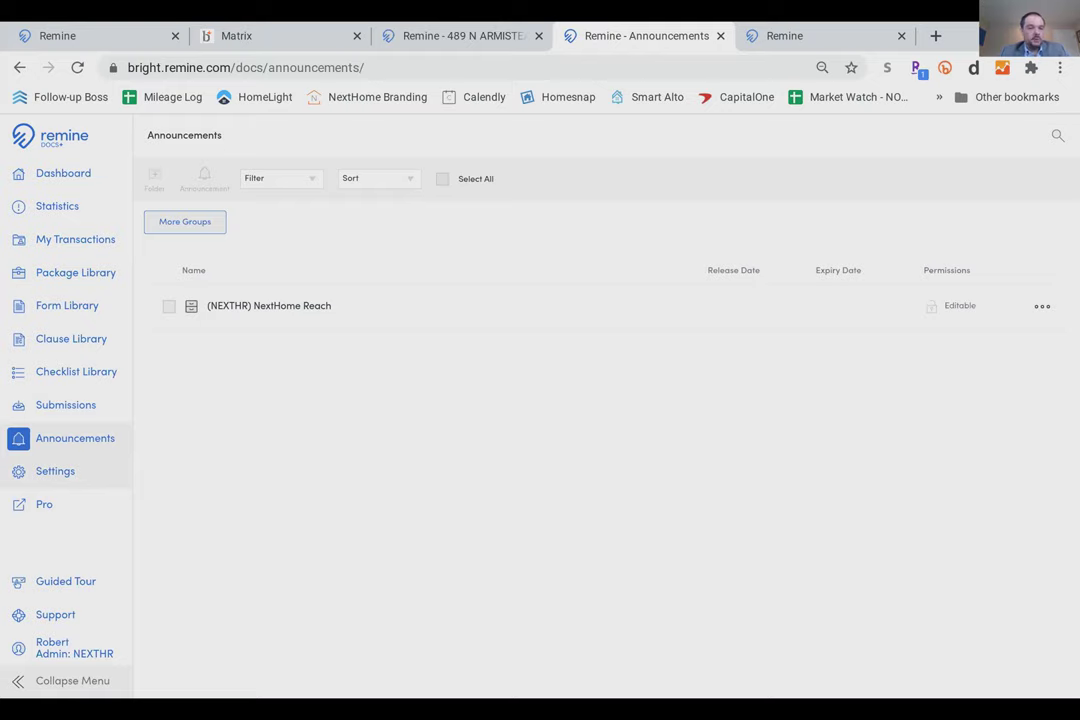
Step: View account Settings, then return to the Docs+ Dashboard
{"action": "left_click", "coordinate": [95, 479]}
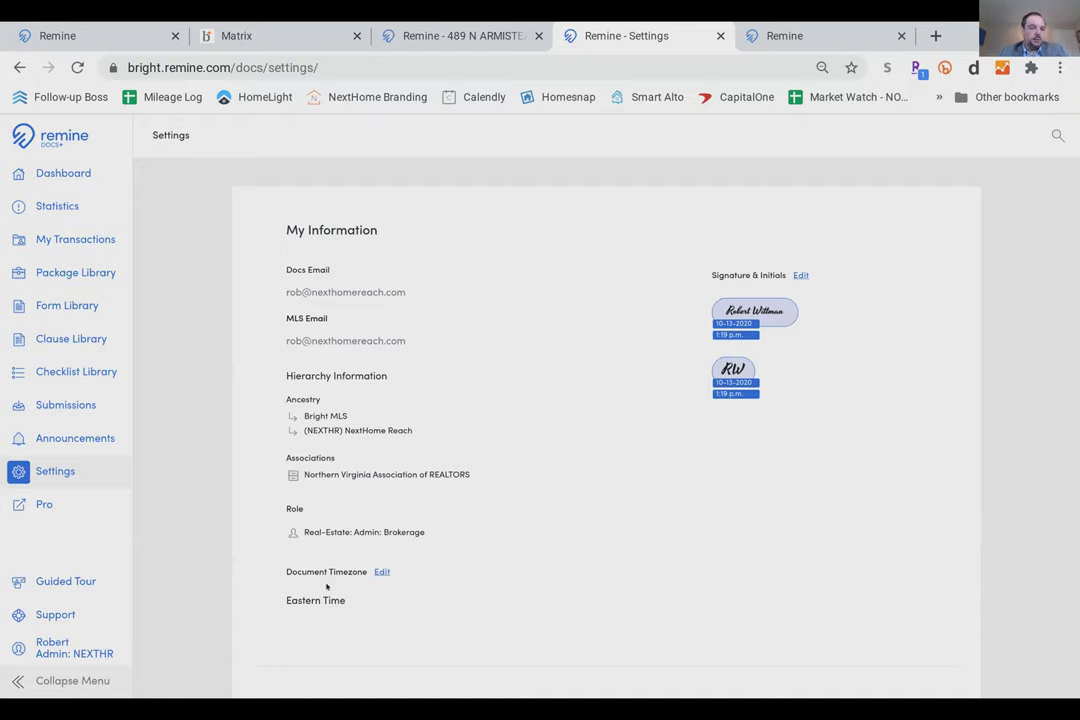
{"action": "left_click", "coordinate": [60, 173]}
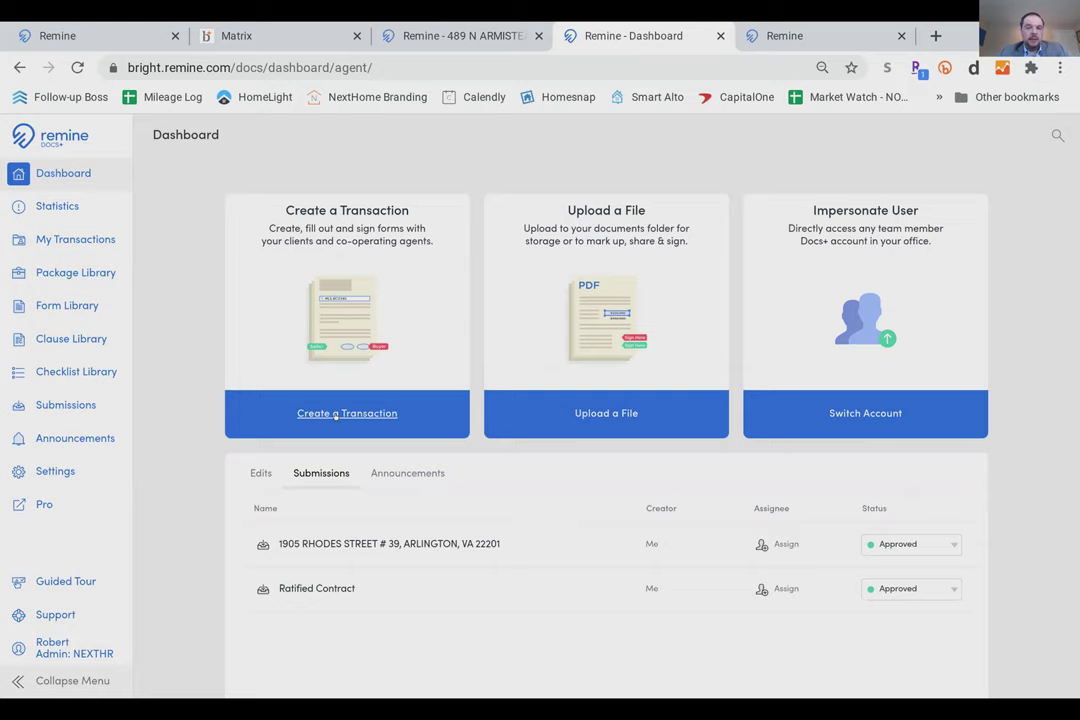
Step: Open Create a Transaction, close it, and reopen an empty New Transaction form
{"action": "left_click", "coordinate": [336, 415]}
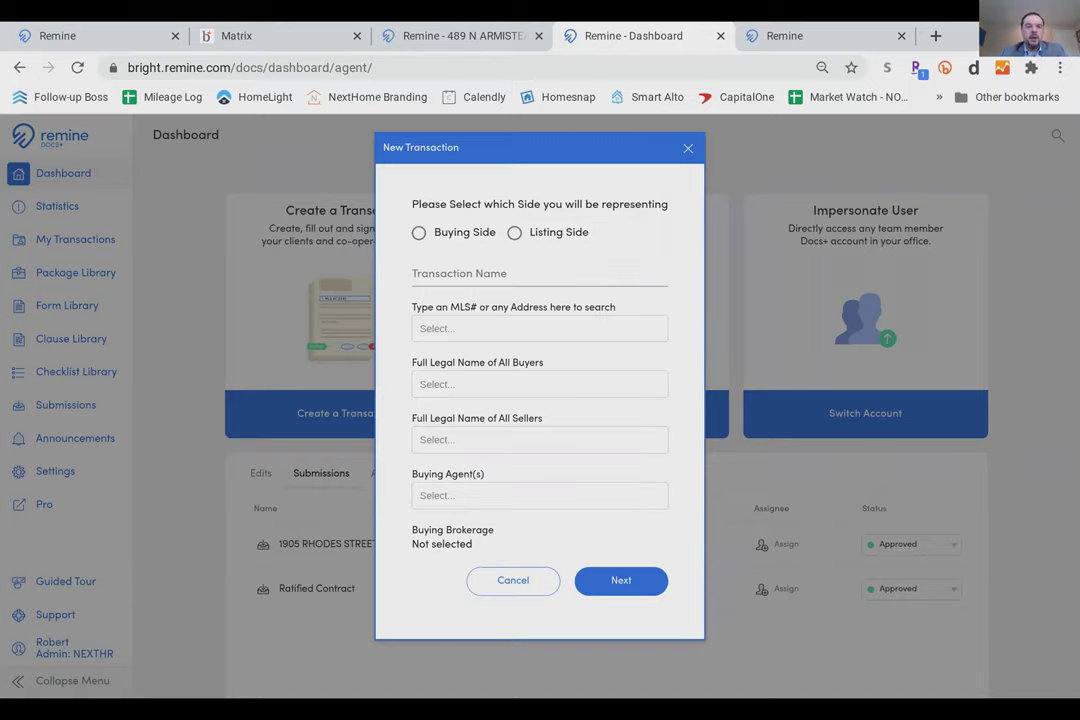
{"action": "left_click", "coordinate": [688, 148]}
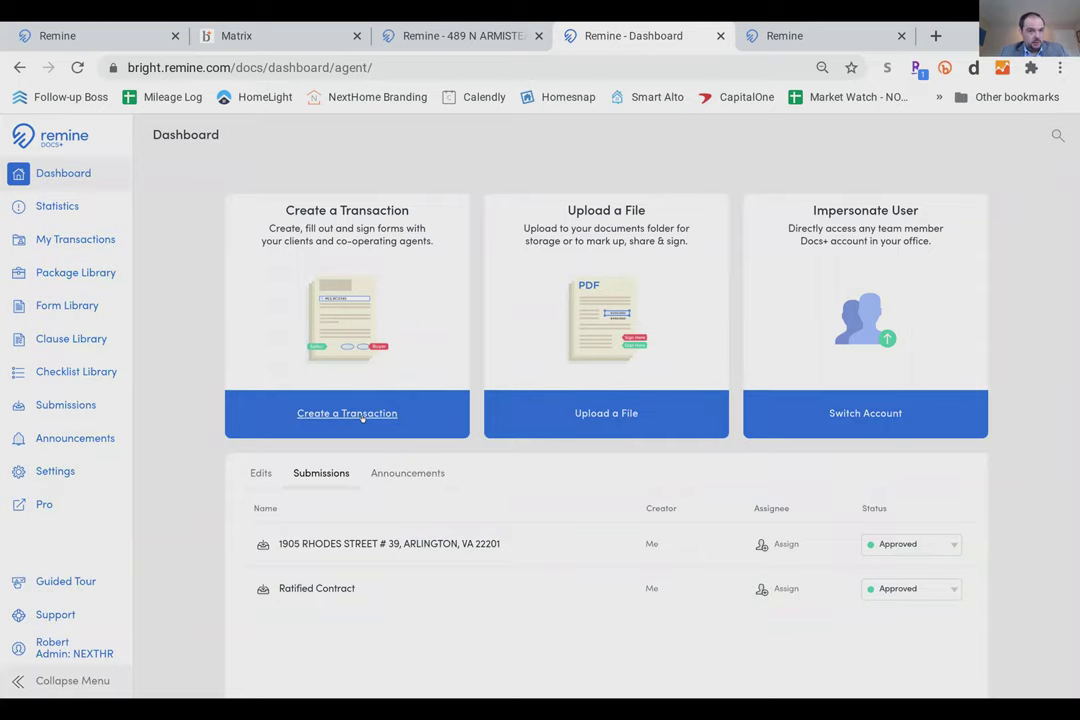
{"action": "left_click", "coordinate": [363, 415]}
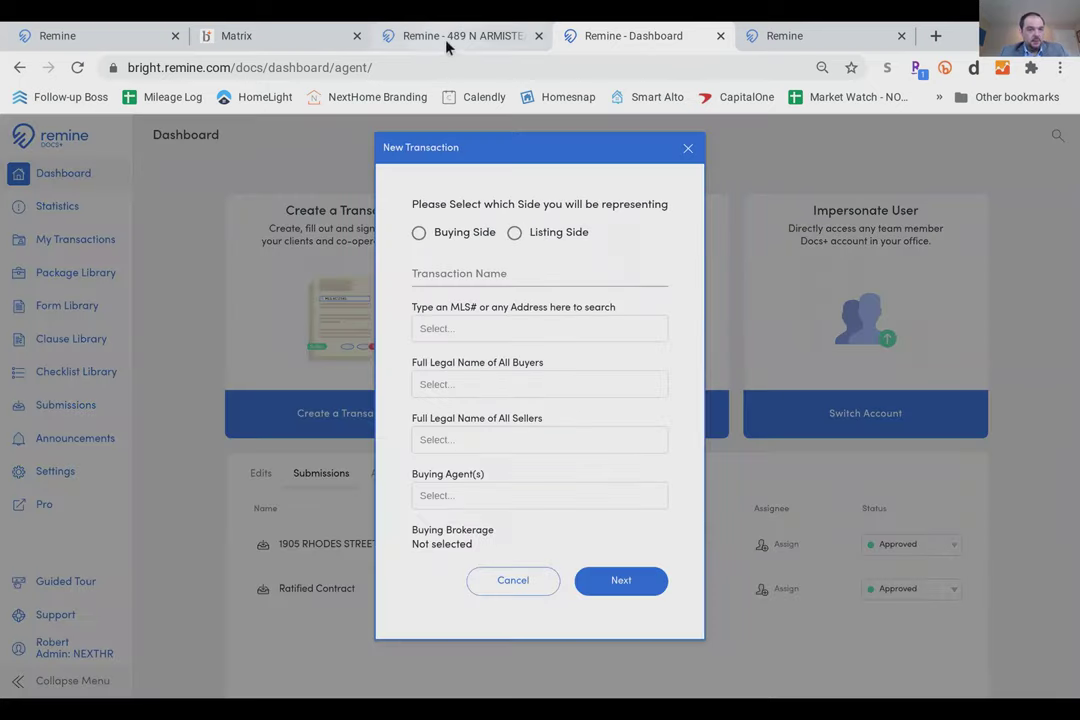
{"action": "left_click", "coordinate": [446, 45]}
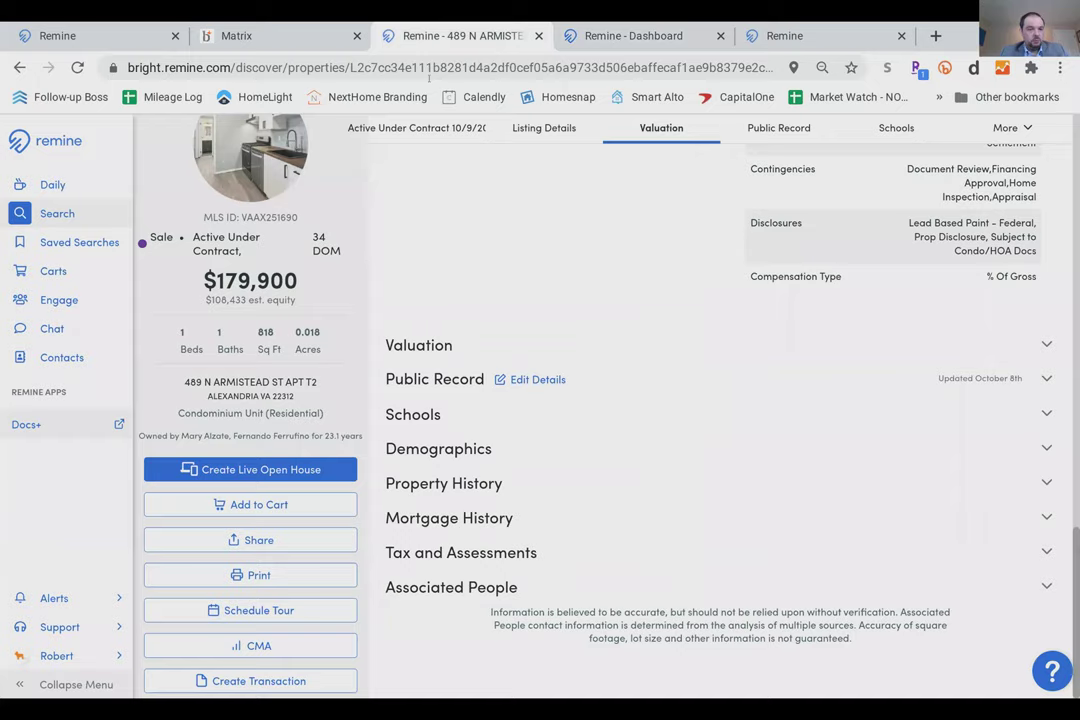
{"action": "left_click", "coordinate": [236, 680]}
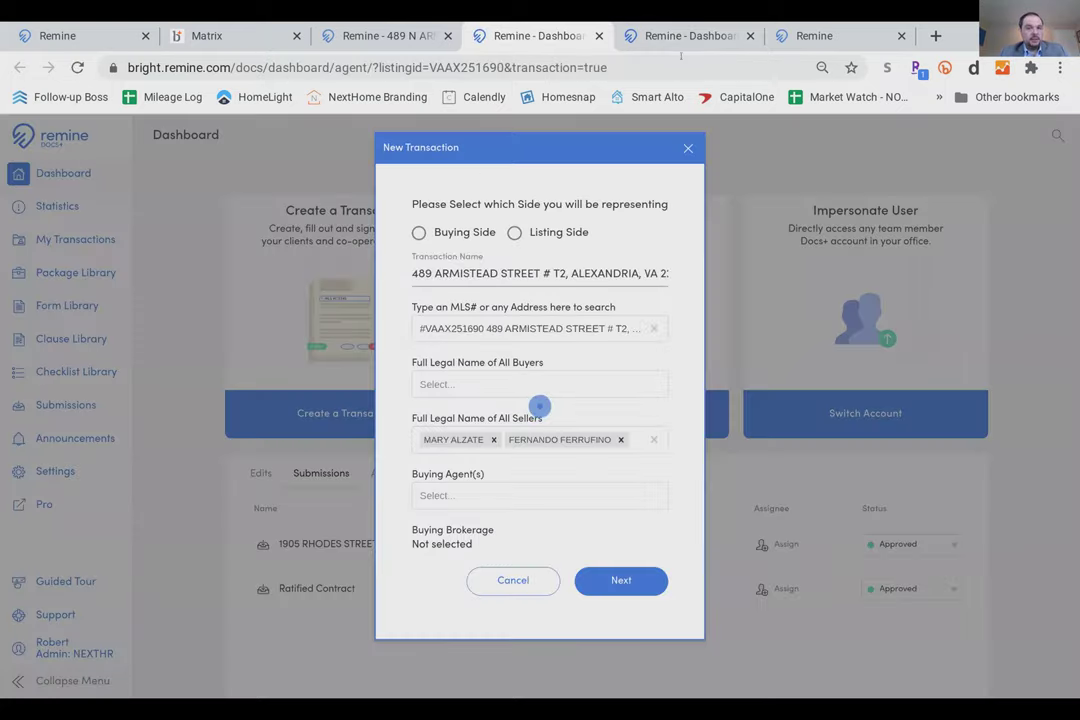
{"action": "left_click", "coordinate": [692, 36]}
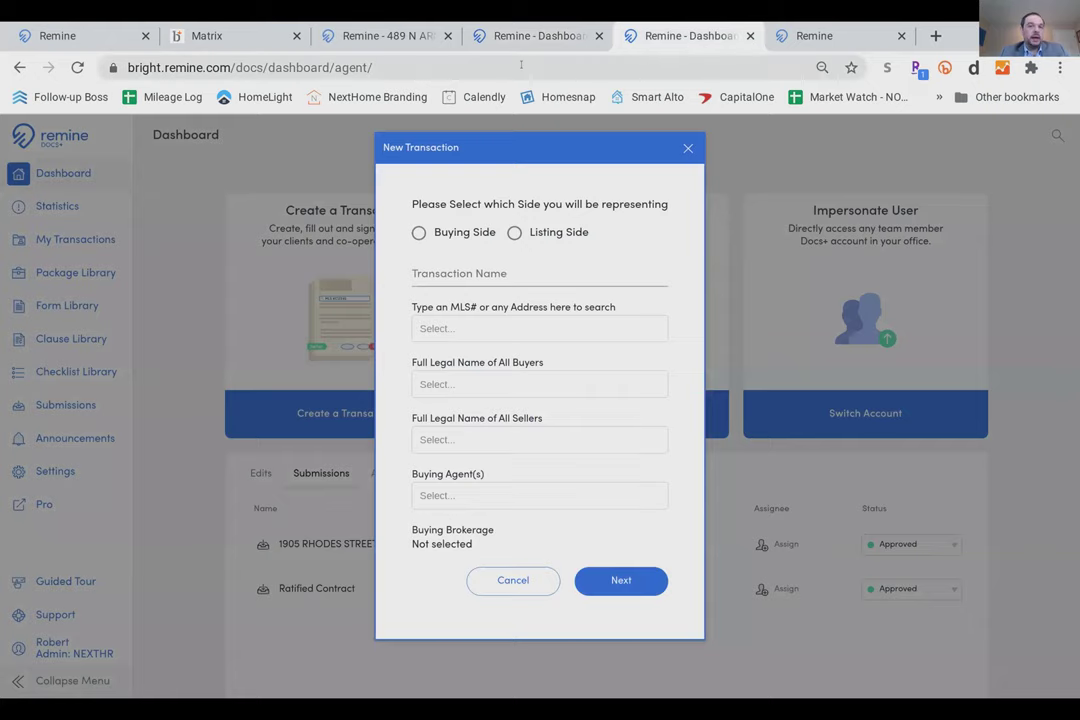
{"action": "left_click", "coordinate": [535, 37]}
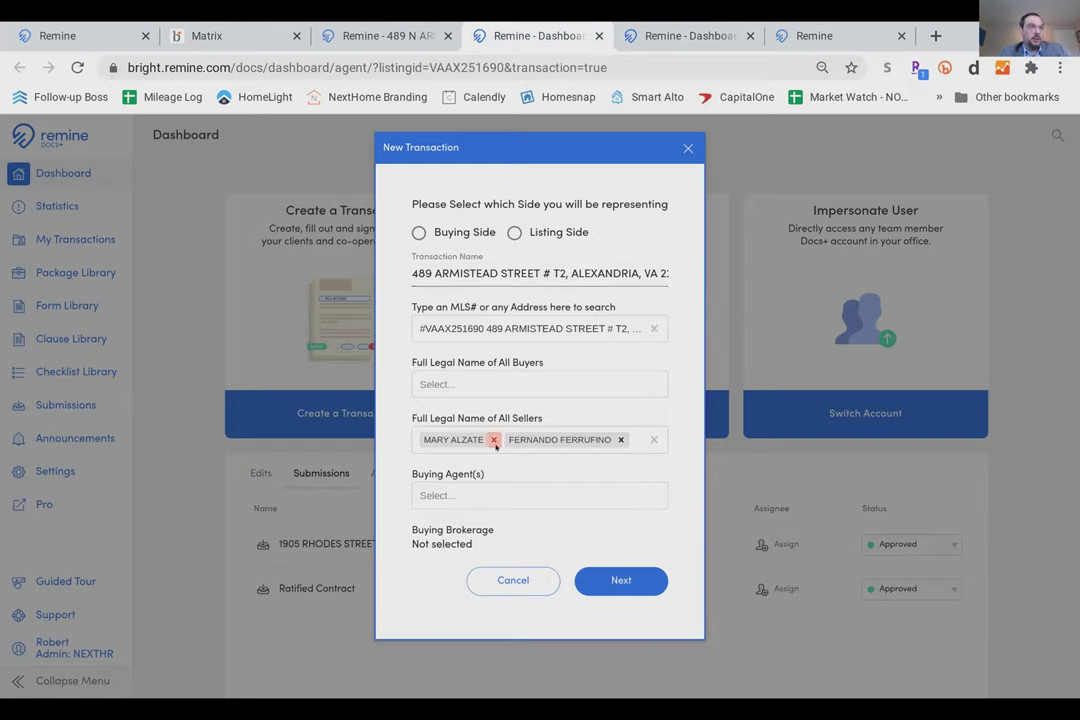
Step: Add the existing contact as the buyer and represent the Buying Side of the deal
{"action": "left_click", "coordinate": [516, 385]}
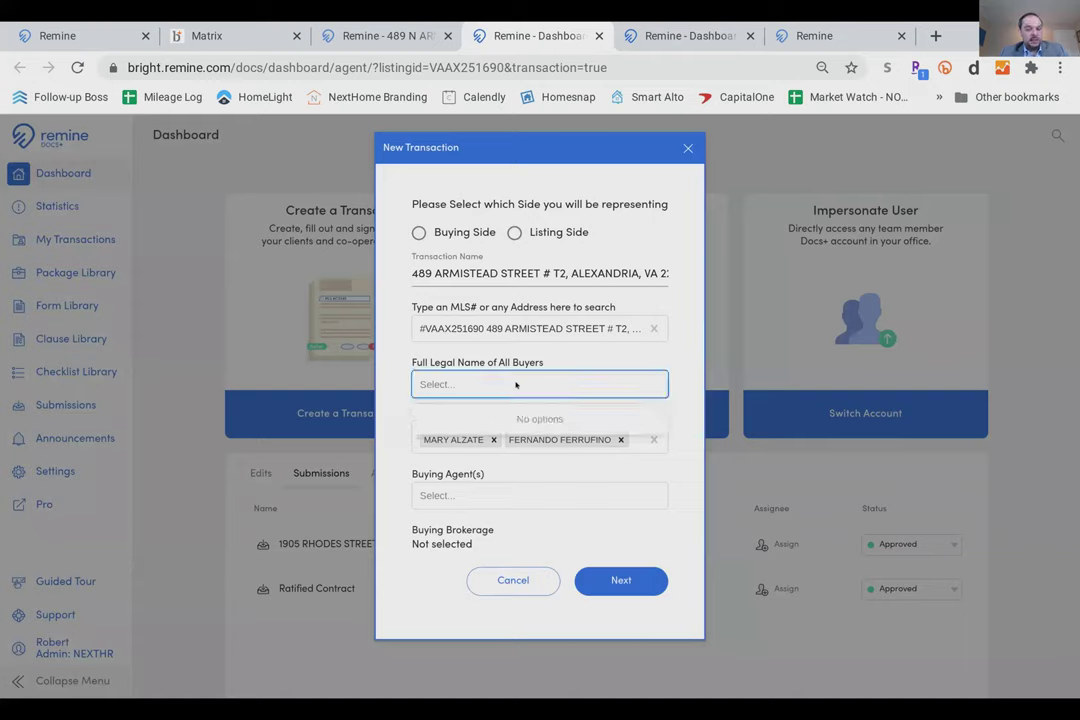
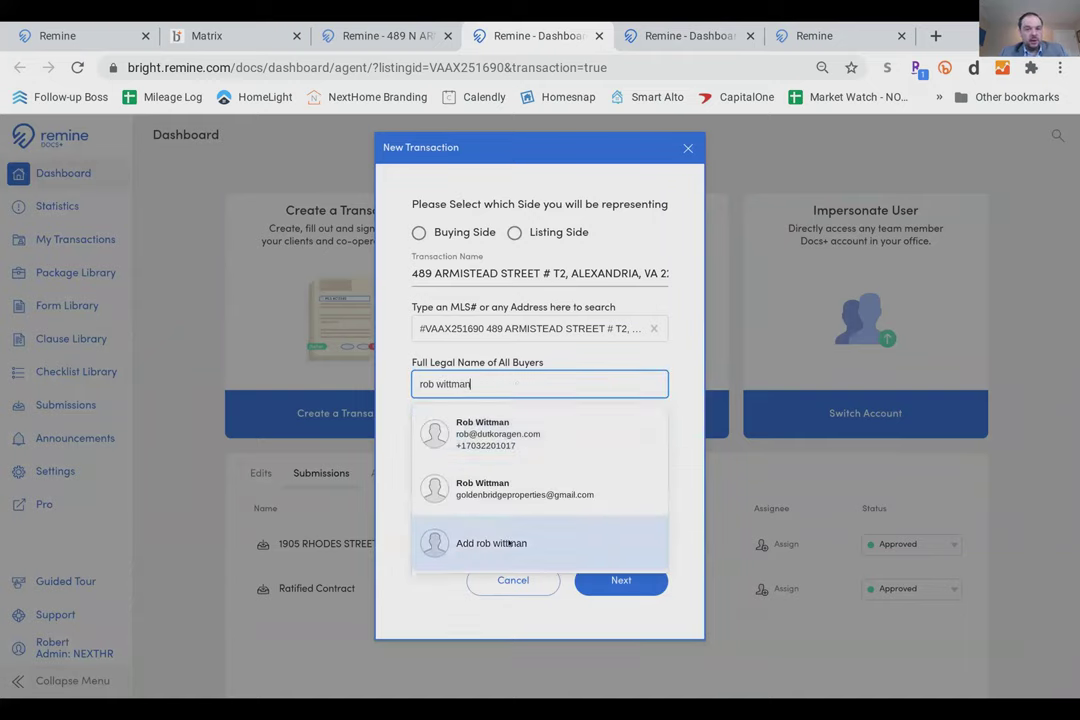
{"action": "left_click", "coordinate": [506, 495]}
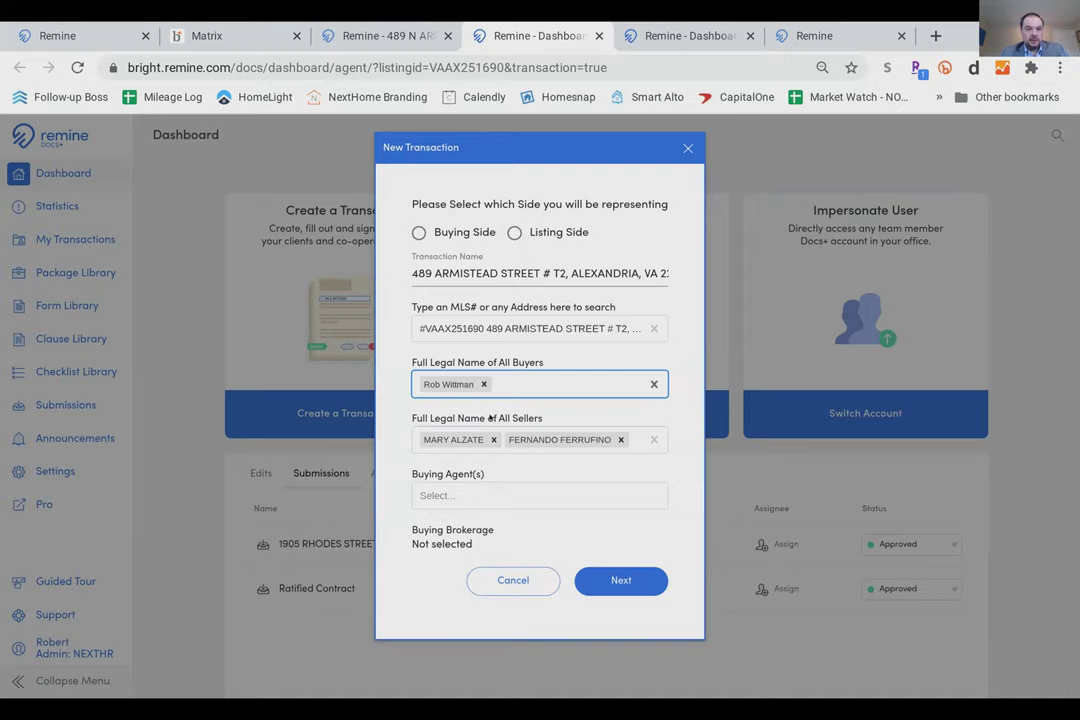
{"action": "left_click", "coordinate": [418, 232]}
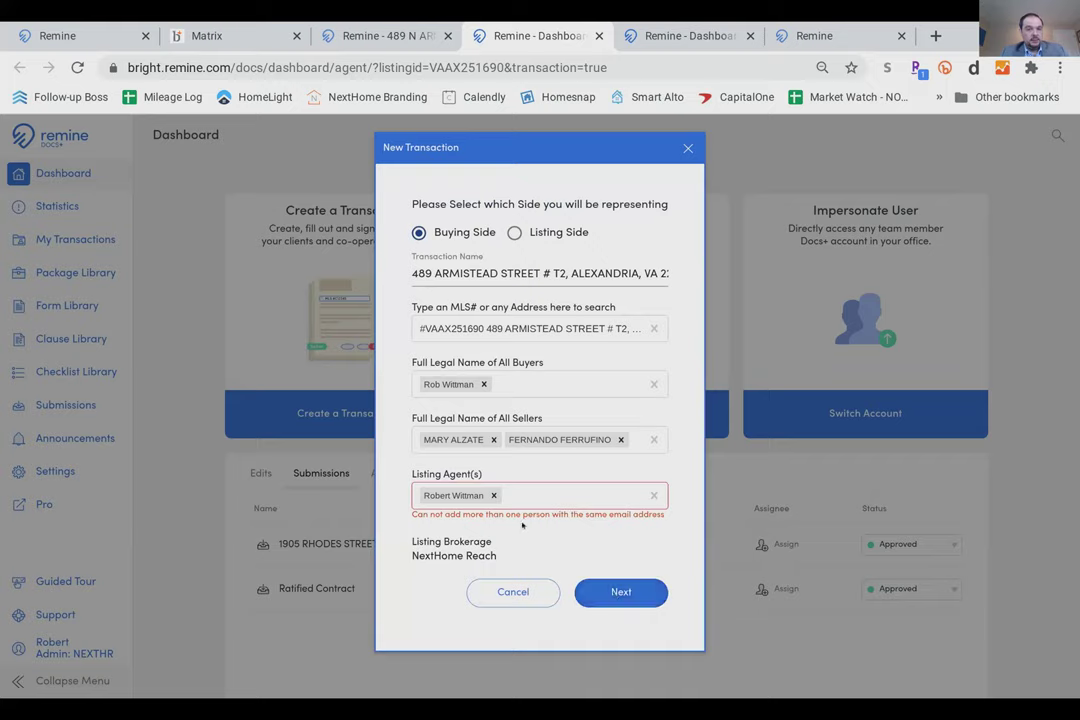
Step: Remove the conflicting agent chip so the listing agent is left empty, and continue
{"action": "left_click", "coordinate": [505, 496]}
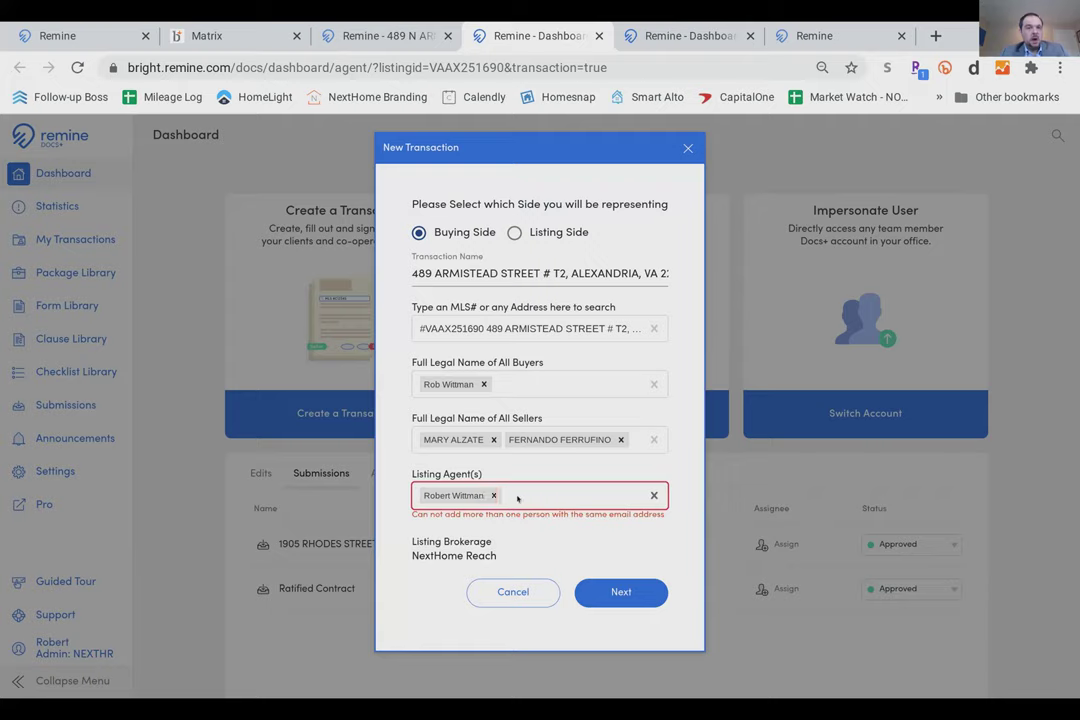
{"action": "left_click", "coordinate": [493, 496]}
{"action": "left_click", "coordinate": [493, 496]}
{"action": "left_click", "coordinate": [480, 496]}
{"action": "left_click", "coordinate": [463, 495]}
{"action": "left_click", "coordinate": [463, 495]}
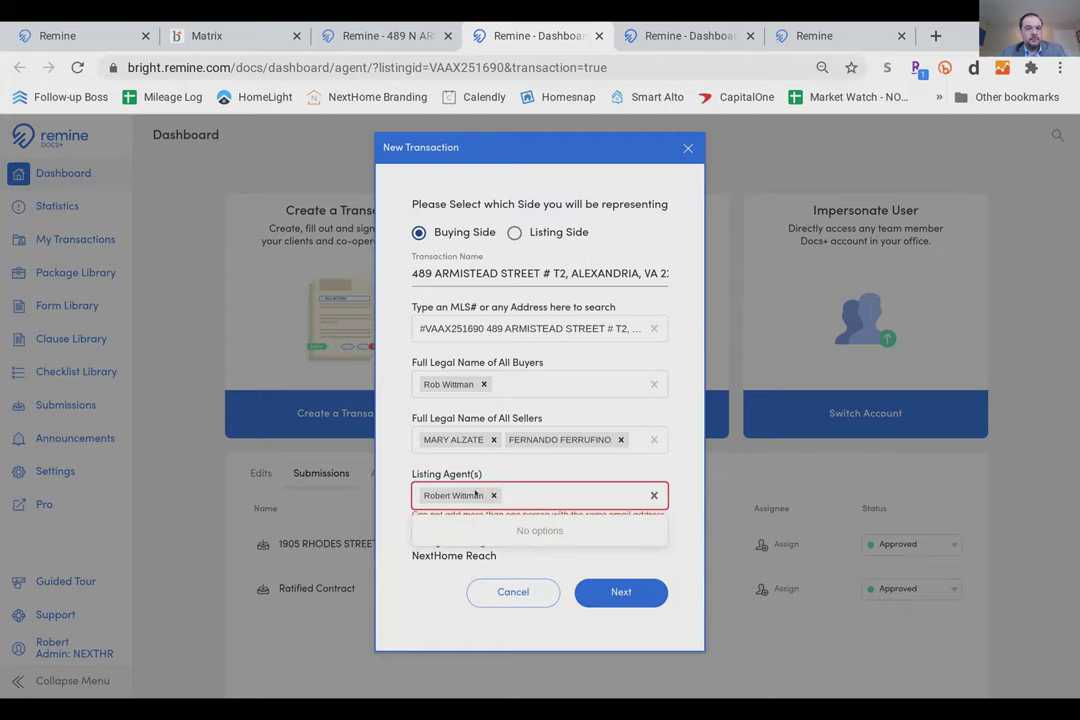
{"action": "left_click", "coordinate": [465, 495]}
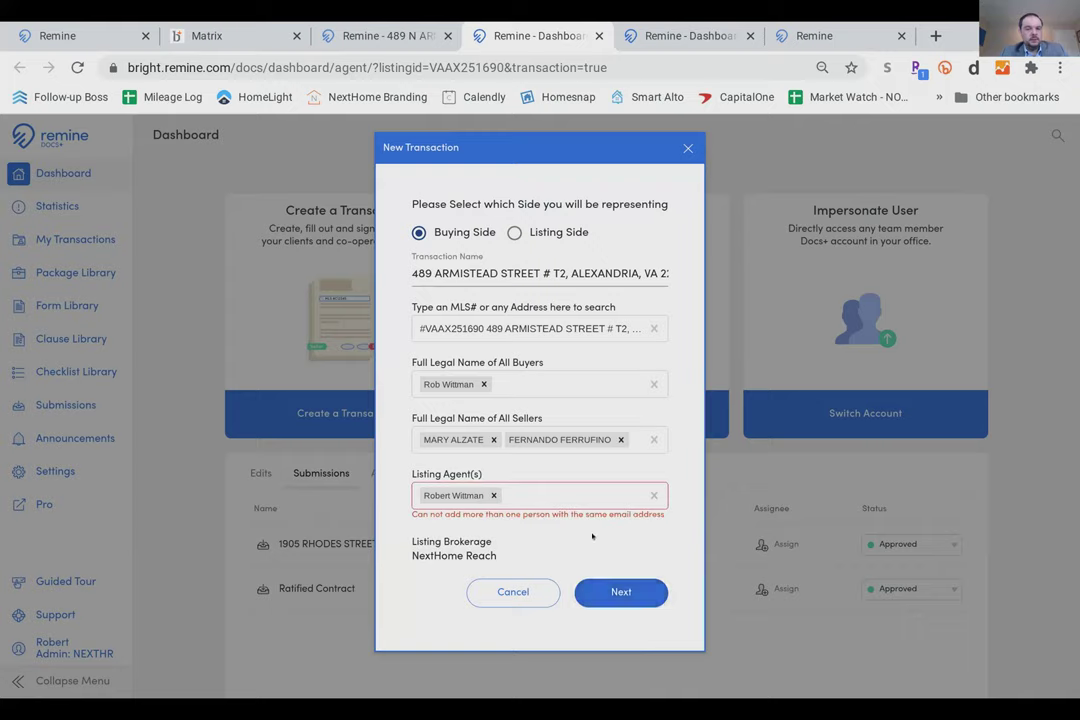
{"action": "left_click", "coordinate": [493, 495]}
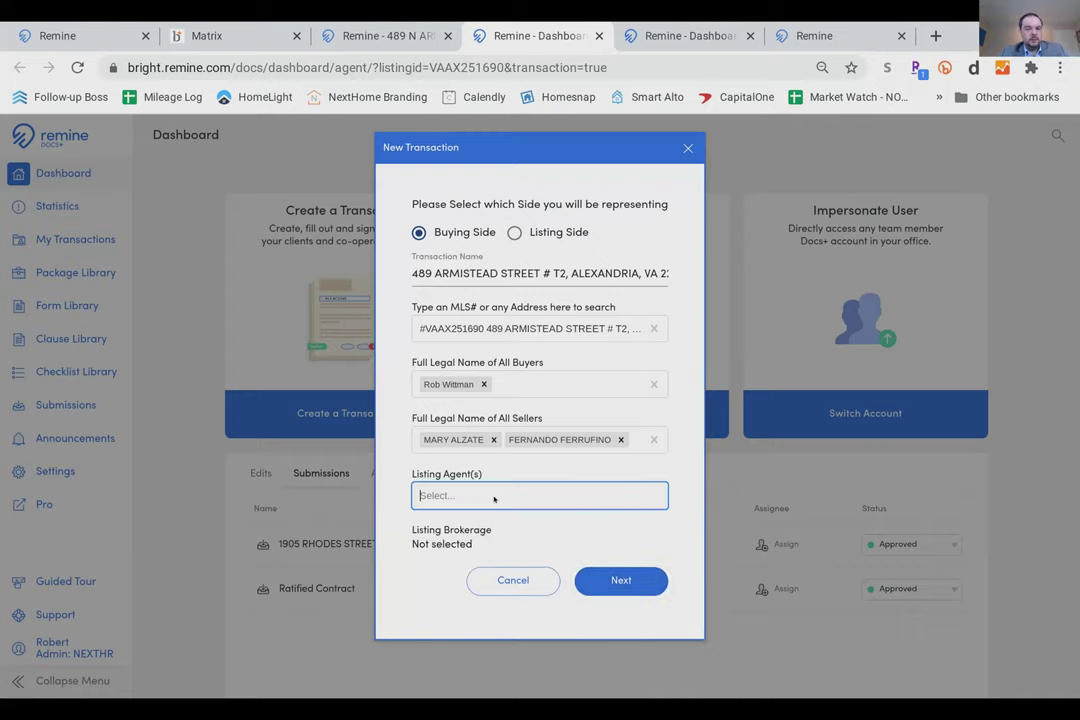
{"action": "left_click", "coordinate": [604, 580]}
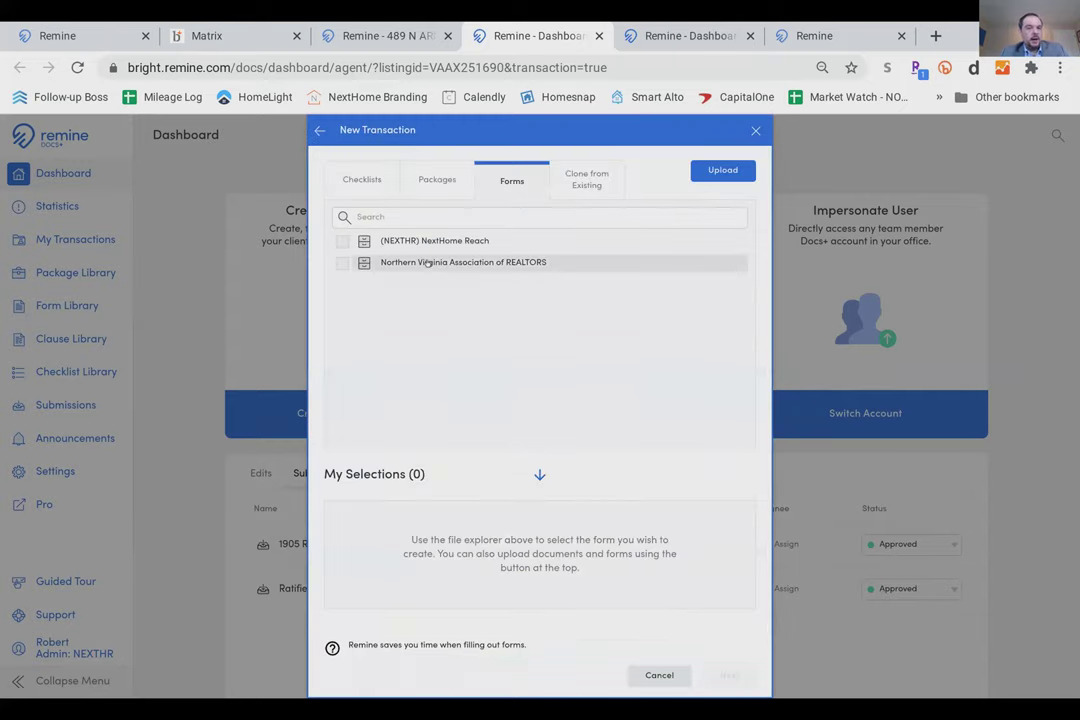
Step: Browse the NextHome Reach and NVAR form folders, then filter forms by 'k1017' to show the K1017 agreement
{"action": "left_click", "coordinate": [381, 240]}
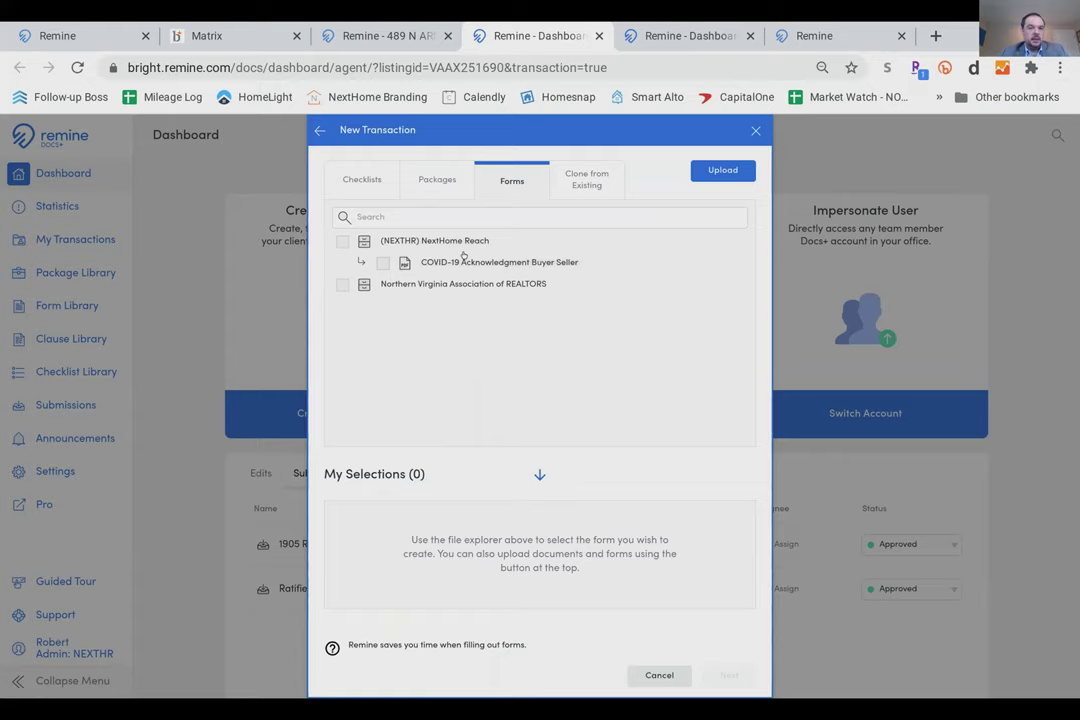
{"action": "left_click", "coordinate": [433, 173]}
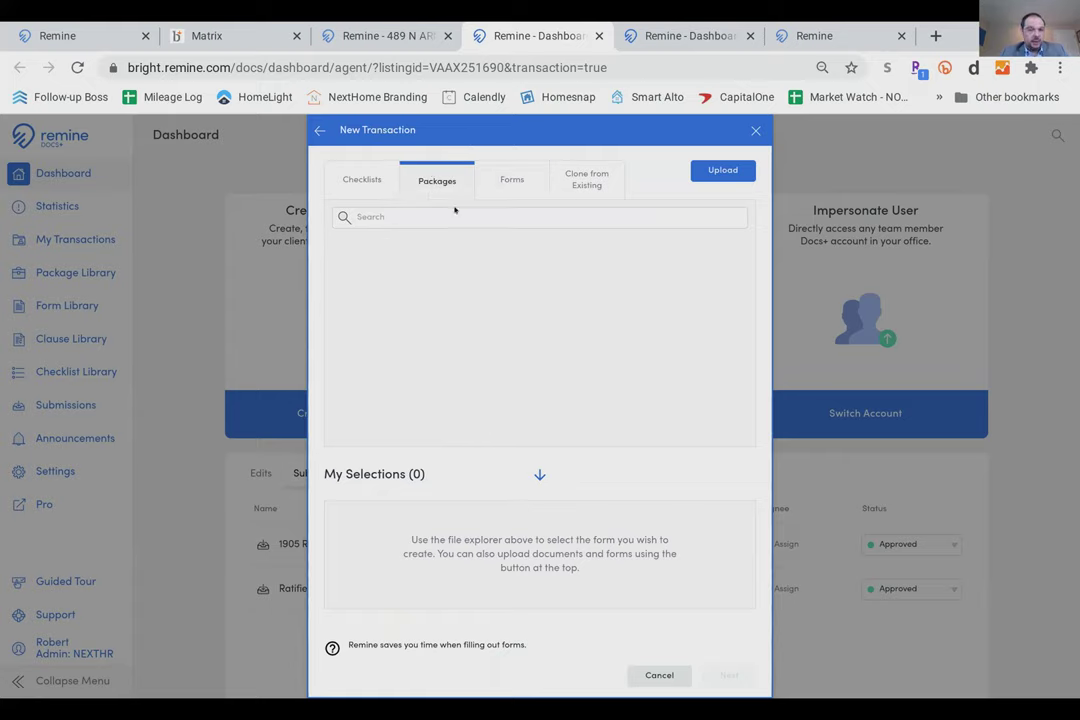
{"action": "left_click", "coordinate": [498, 179]}
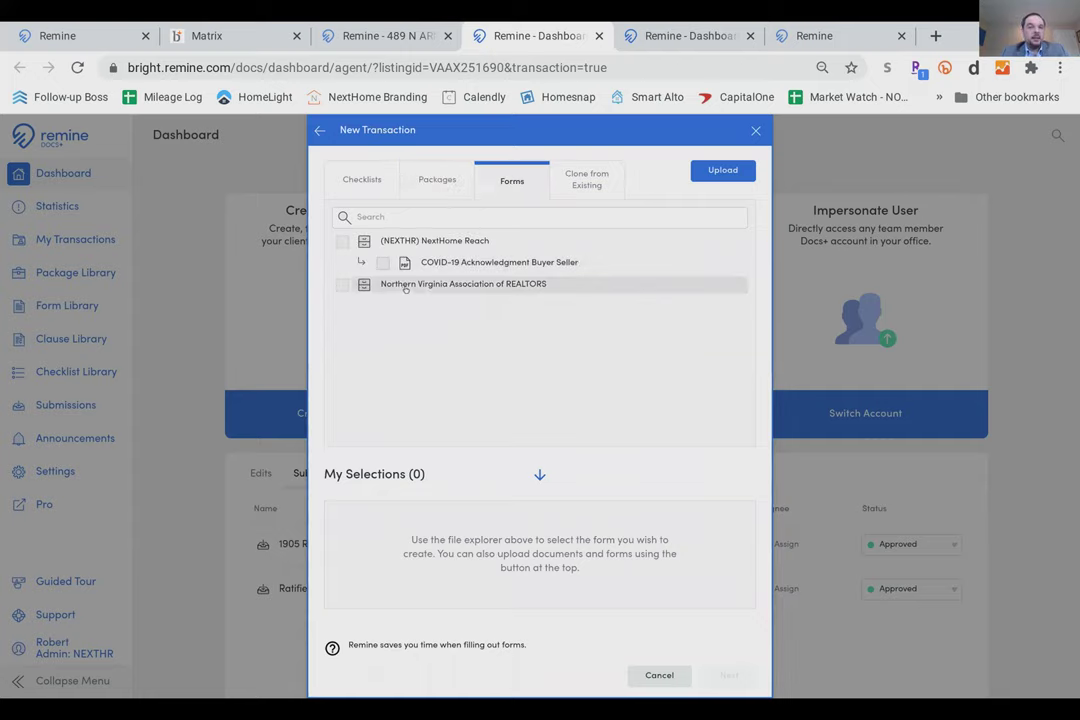
{"action": "left_click", "coordinate": [340, 289]}
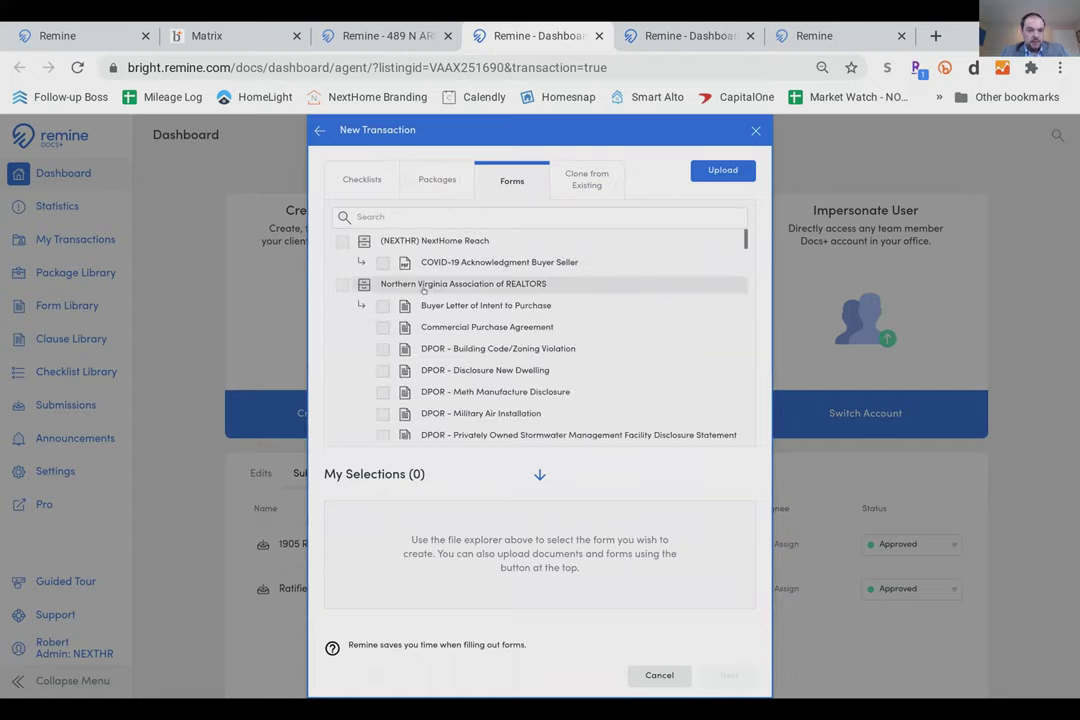
{"action": "scroll", "coordinate": [488, 277], "scroll_direction": "down", "scroll_amount": 6}
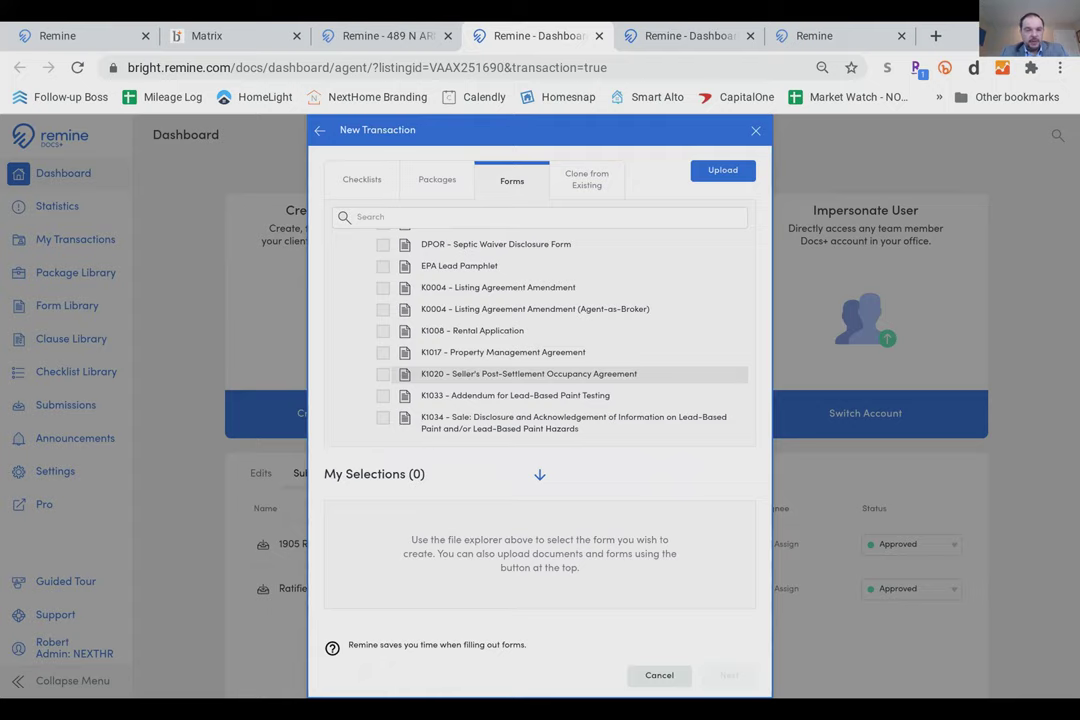
{"action": "scroll", "coordinate": [470, 373], "scroll_direction": "down", "scroll_amount": 2}
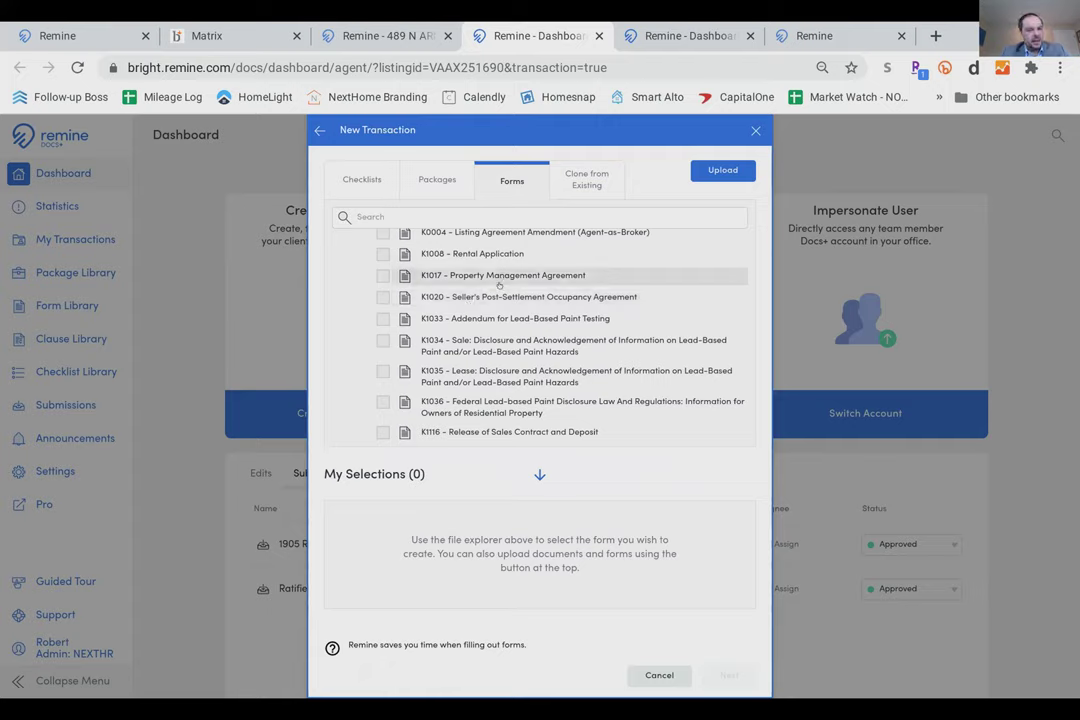
{"action": "scroll", "coordinate": [505, 280], "scroll_direction": "up", "scroll_amount": 2}
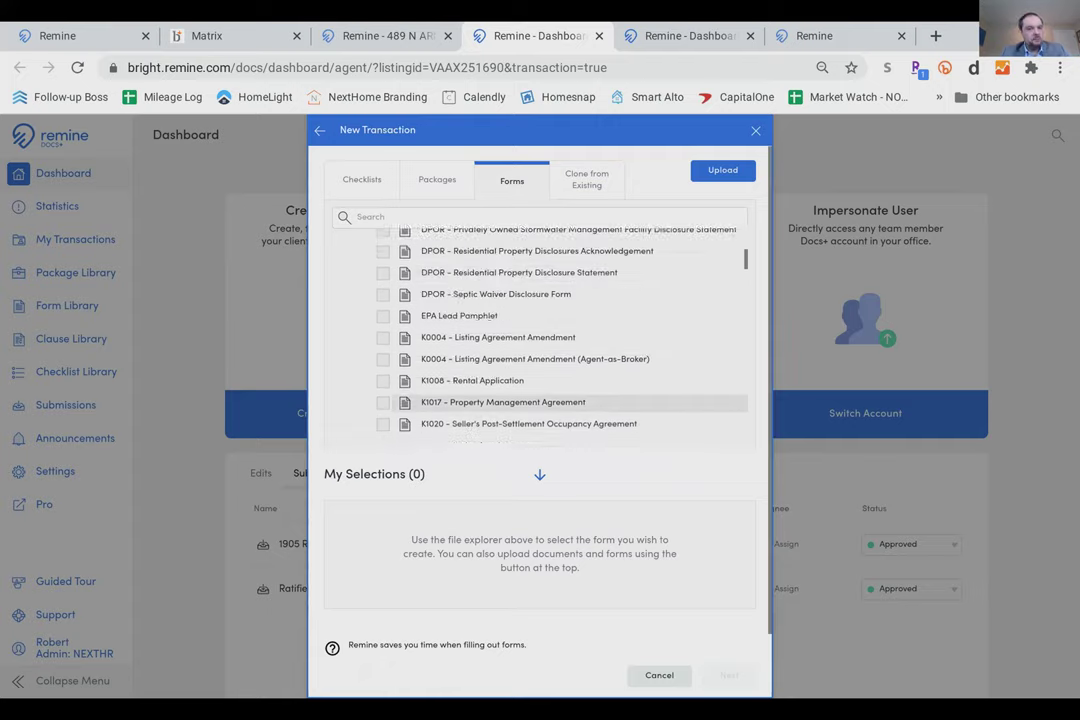
{"action": "left_click", "coordinate": [497, 216]}
{"action": "type", "text": "k1017"}
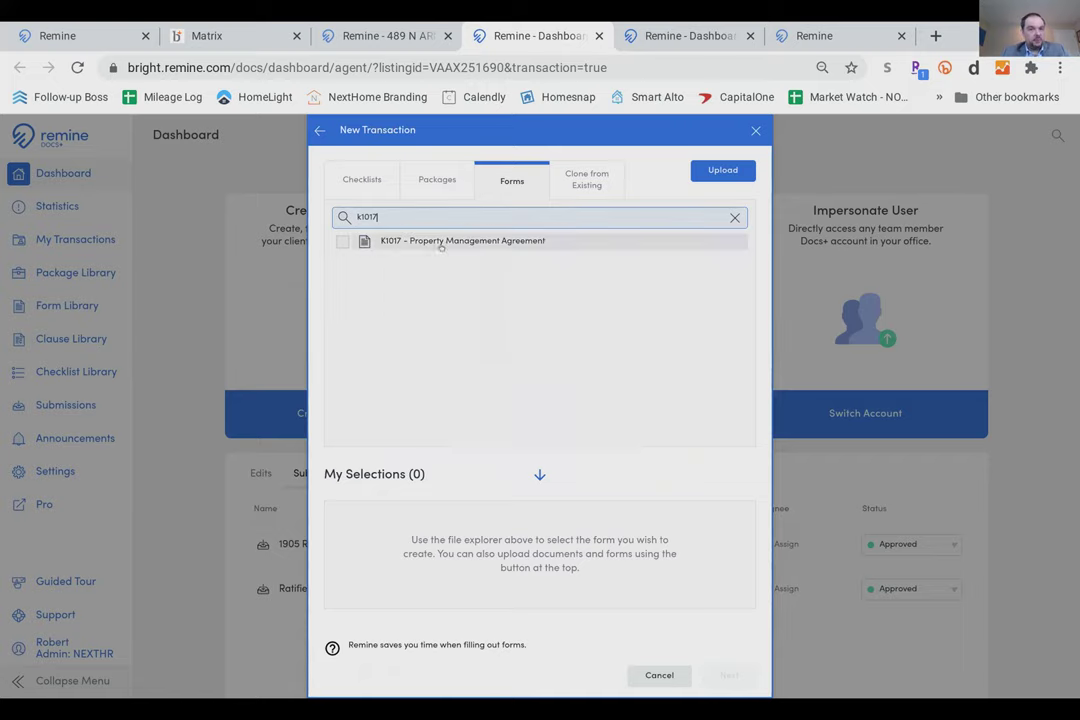
Step: Search 'sales contract' and select the K1321 Residential Sales Contract
{"action": "double_click", "coordinate": [429, 208]}
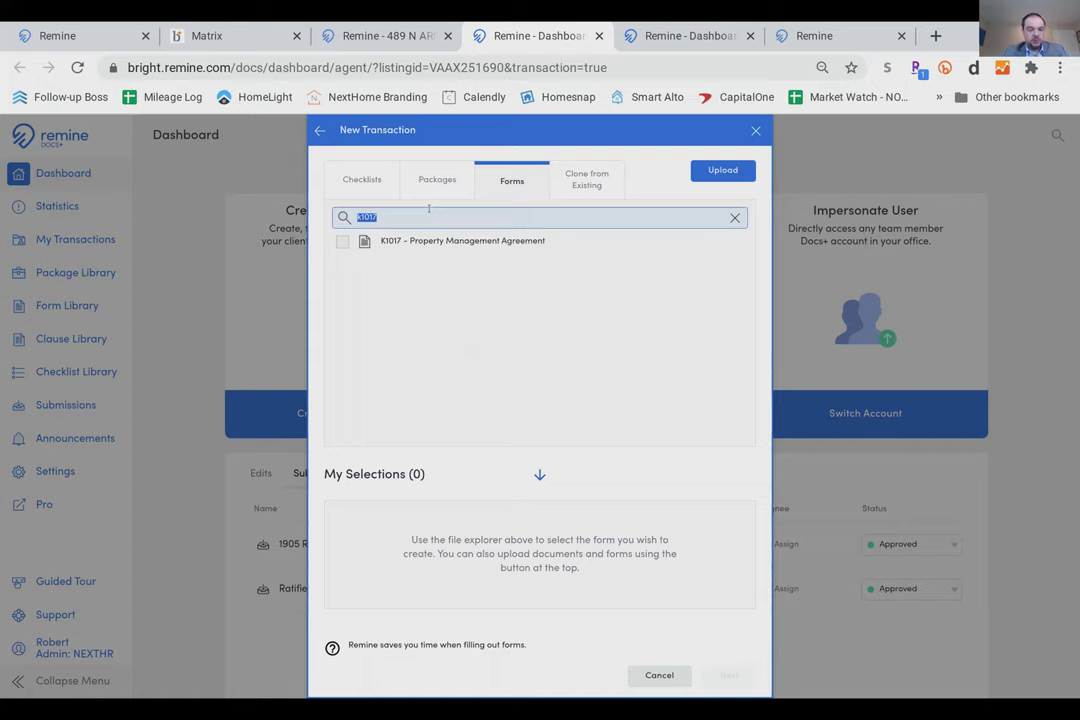
{"action": "type", "text": "leasing"}
{"action": "key", "text": "BackSpace"}
{"action": "key", "text": "BackSpace"}
{"action": "key", "text": "BackSpace"}
{"action": "key", "text": "BackSpace"}
{"action": "key", "text": "BackSpace"}
{"action": "key", "text": "BackSpace"}
{"action": "key", "text": "BackSpace"}
{"action": "type", "text": "sales "}
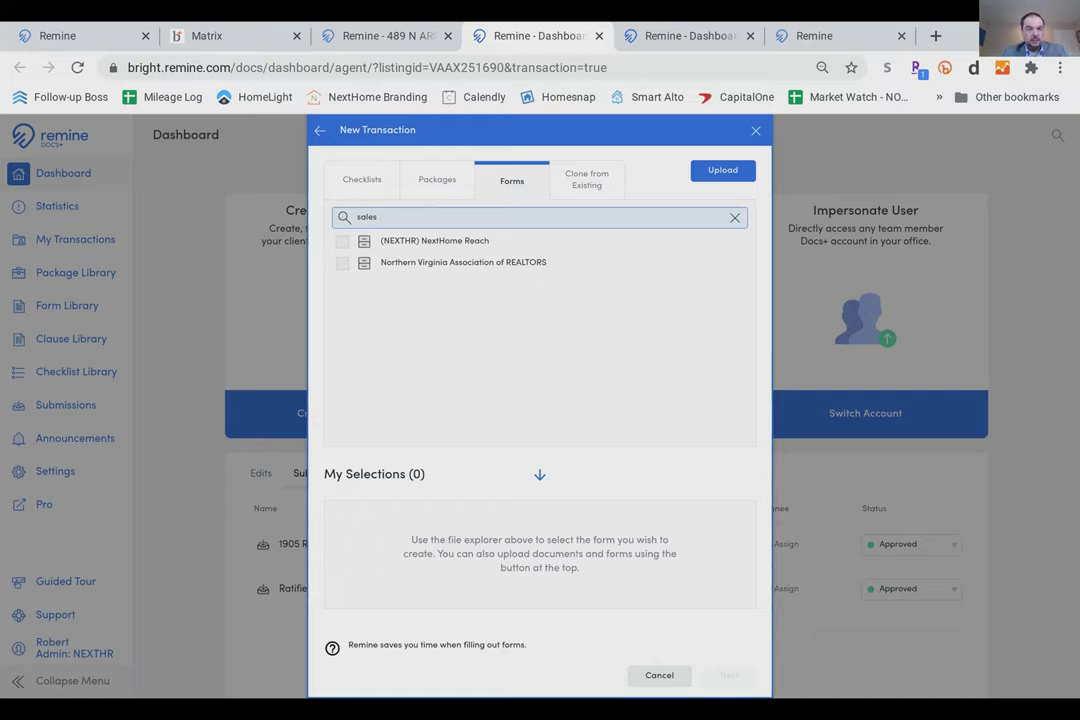
{"action": "type", "text": "contract"}
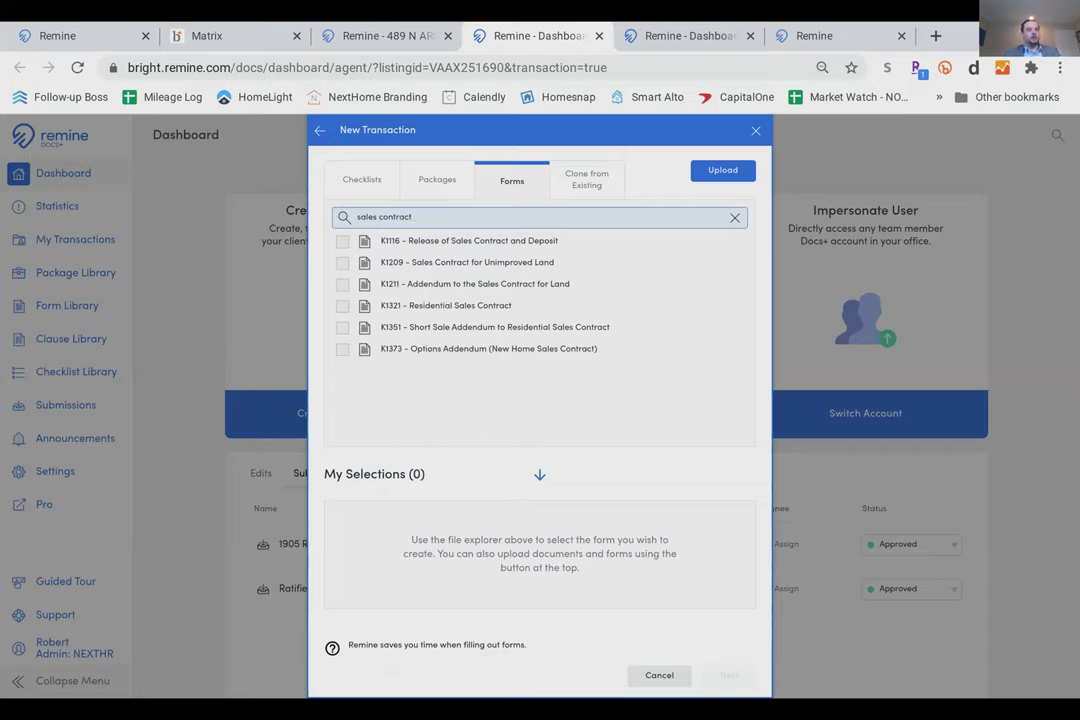
{"action": "left_click", "coordinate": [341, 306]}
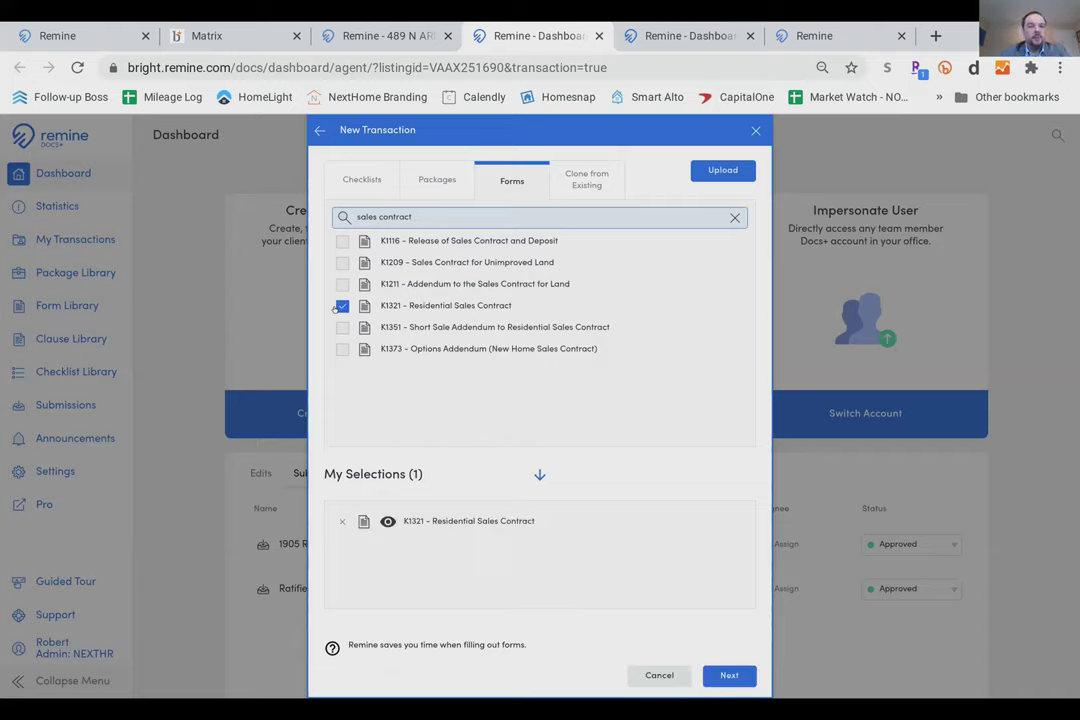
Step: Search 'financing' and select K1359 Conventional Financing & Appraisal Contingency
{"action": "triple_click", "coordinate": [396, 212]}
{"action": "type", "text": "financing"}
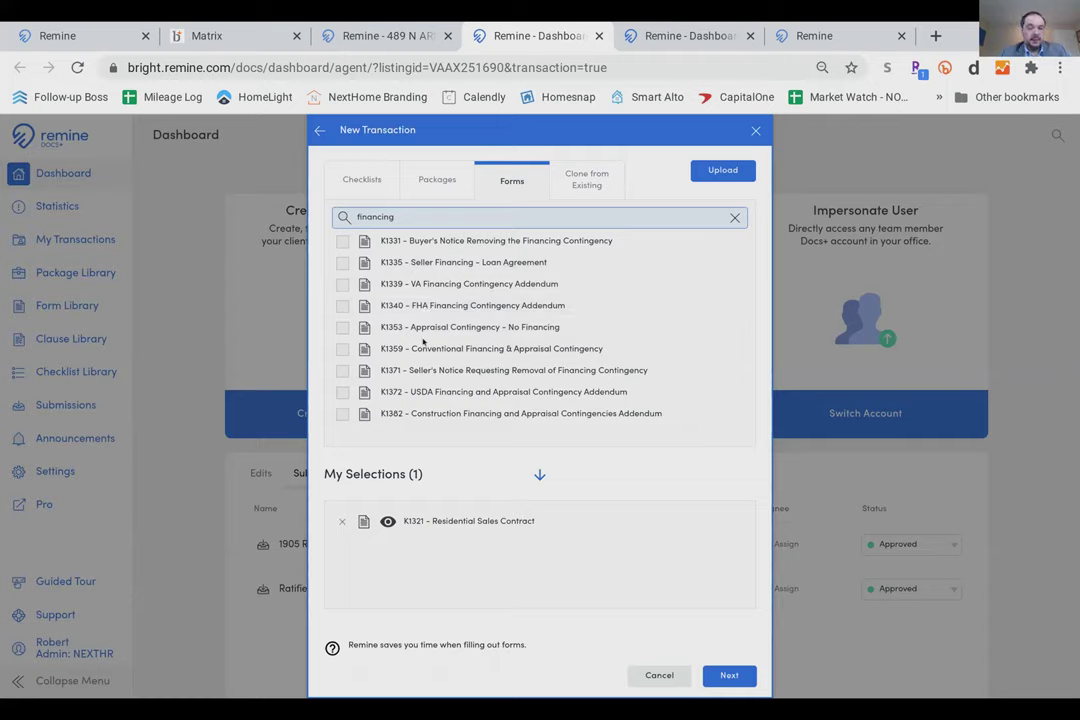
{"action": "left_click", "coordinate": [342, 349]}
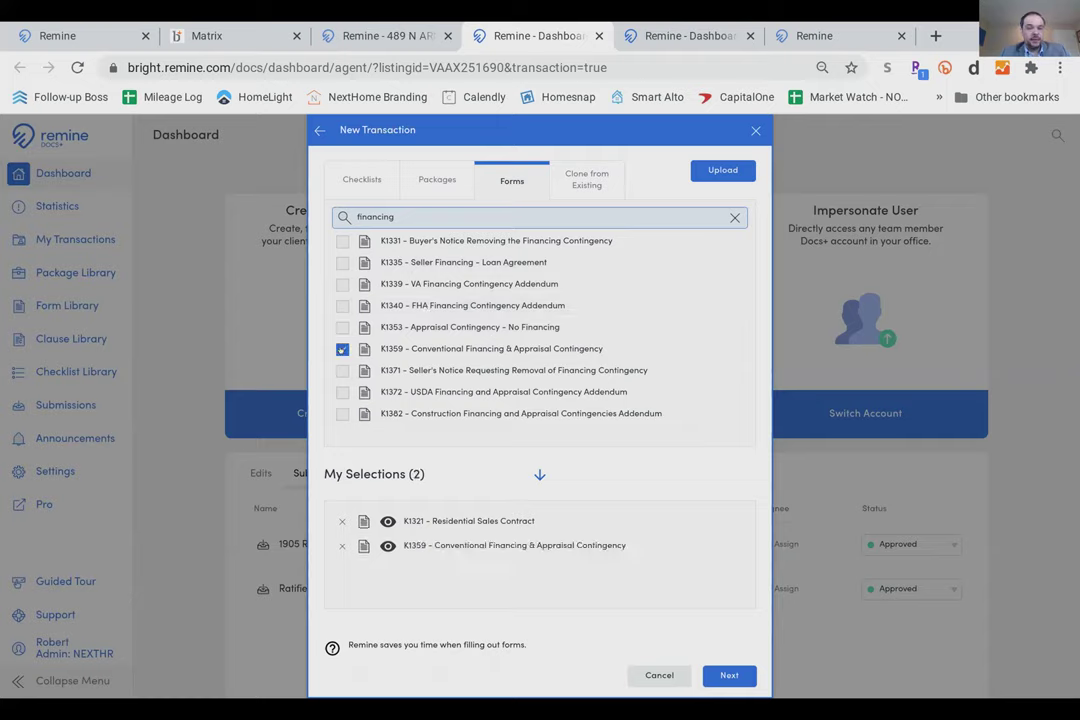
Step: Search 'home inspection', select the K1342 Home Inspection addendum, and add the three forms
{"action": "double_click", "coordinate": [435, 218]}
{"action": "type", "text": "home inspection"}
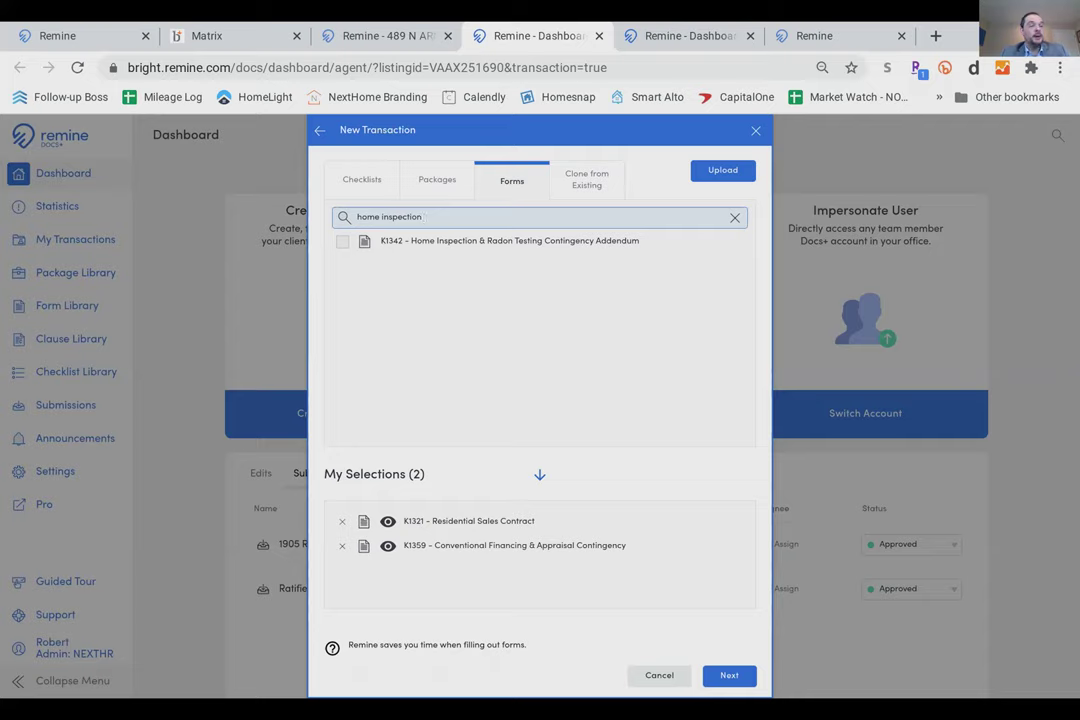
{"action": "left_click", "coordinate": [342, 242]}
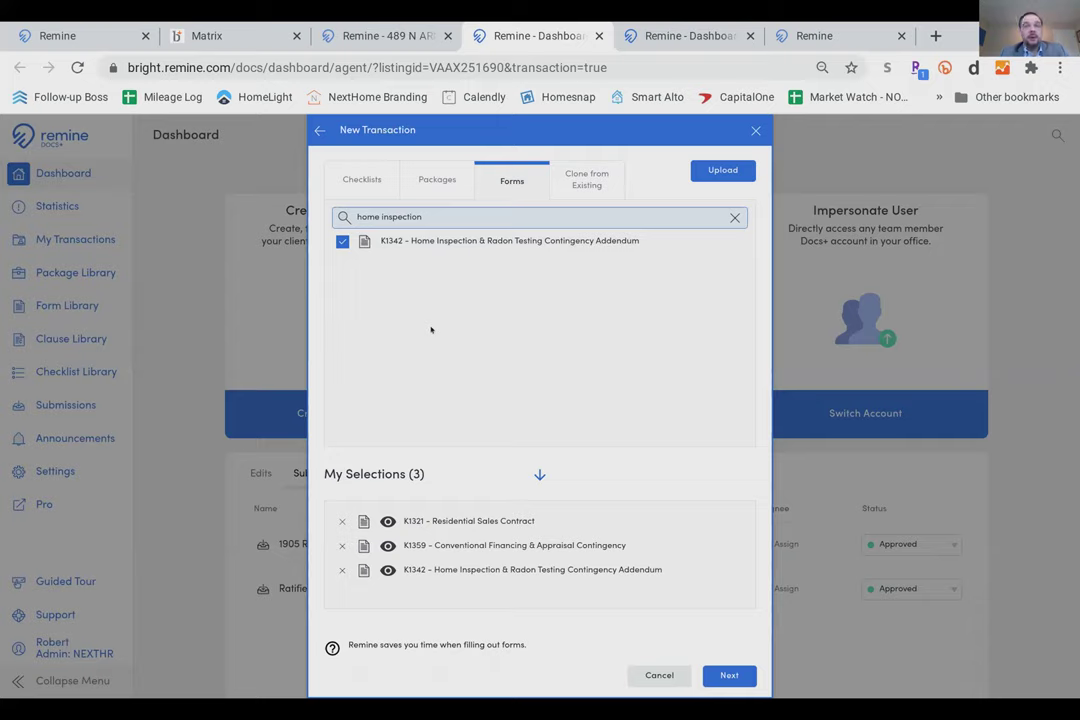
{"action": "left_click", "coordinate": [725, 676]}
{"action": "left_click", "coordinate": [718, 672]}
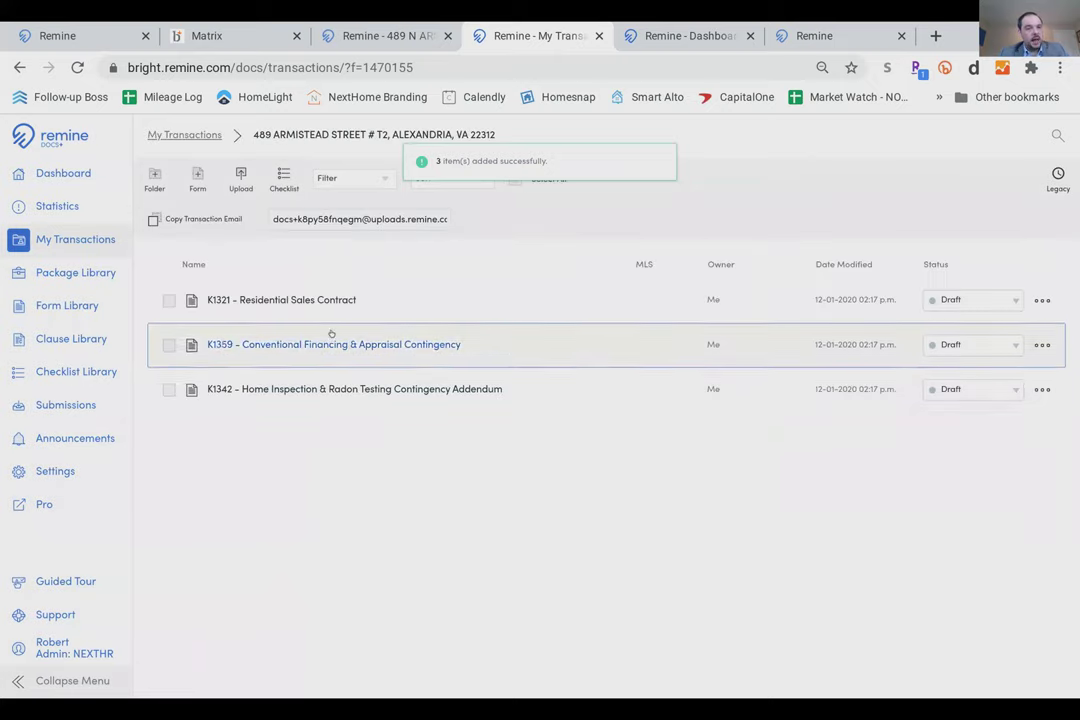
Step: Open the K1321 Residential Sales Contract and scroll to section 2, Price and Financing
{"action": "left_click", "coordinate": [318, 300]}
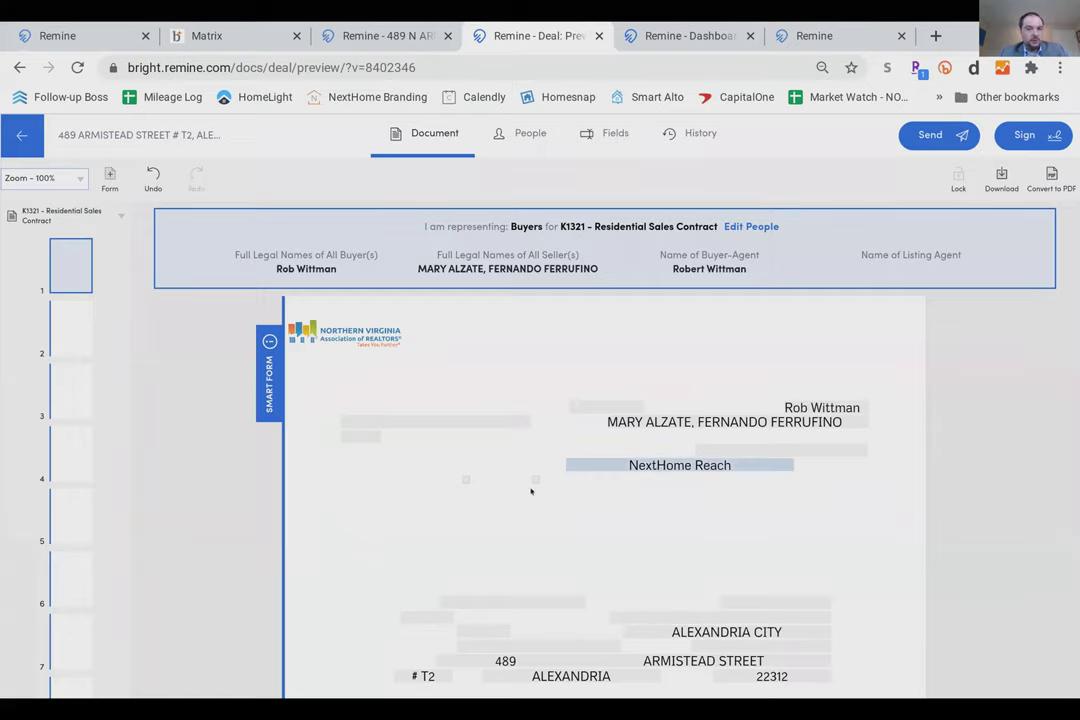
{"action": "scroll", "coordinate": [436, 546], "scroll_direction": "down", "scroll_amount": 3}
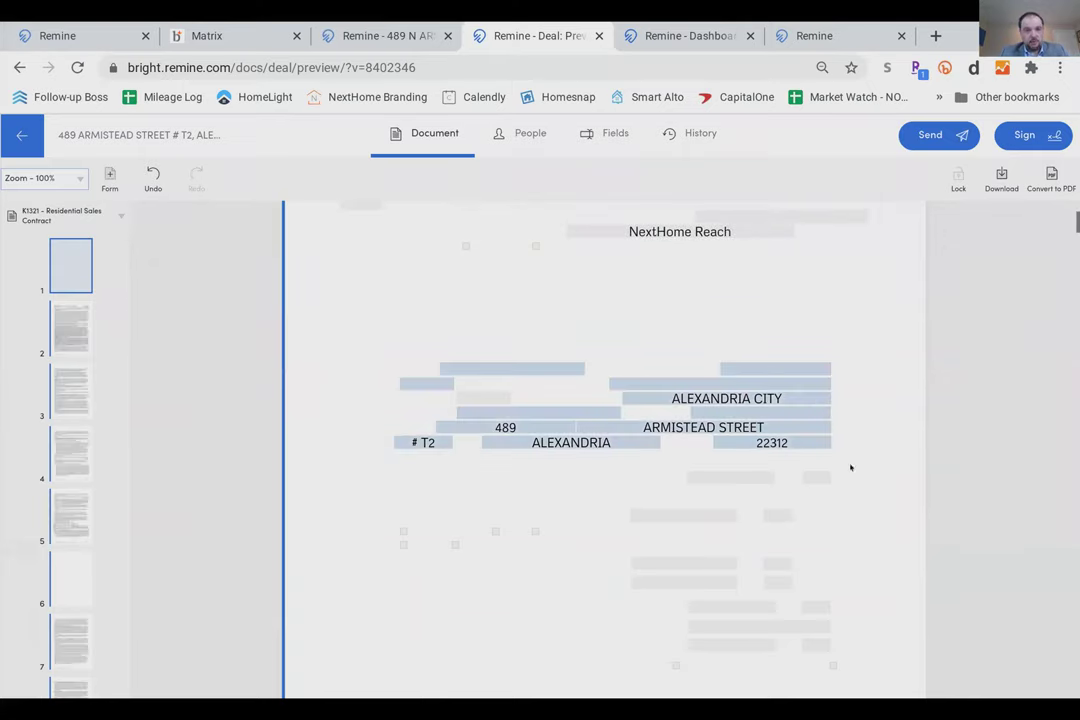
{"action": "scroll", "coordinate": [647, 458], "scroll_direction": "down", "scroll_amount": 7}
{"action": "scroll", "coordinate": [647, 458], "scroll_direction": "up", "scroll_amount": 4}
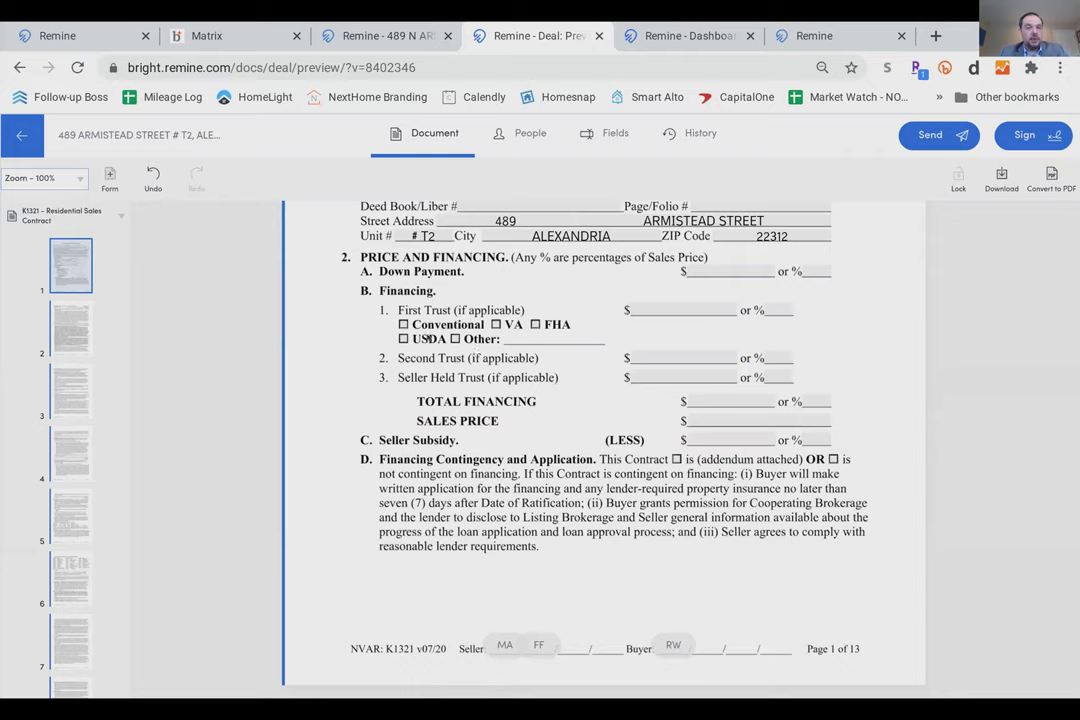
Step: Tick Conventional under First Trust and mark section D contingent on financing, addendum attached
{"action": "left_click", "coordinate": [401, 325]}
{"action": "left_click", "coordinate": [676, 459]}
{"action": "left_click", "coordinate": [403, 323]}
{"action": "left_click", "coordinate": [403, 325]}
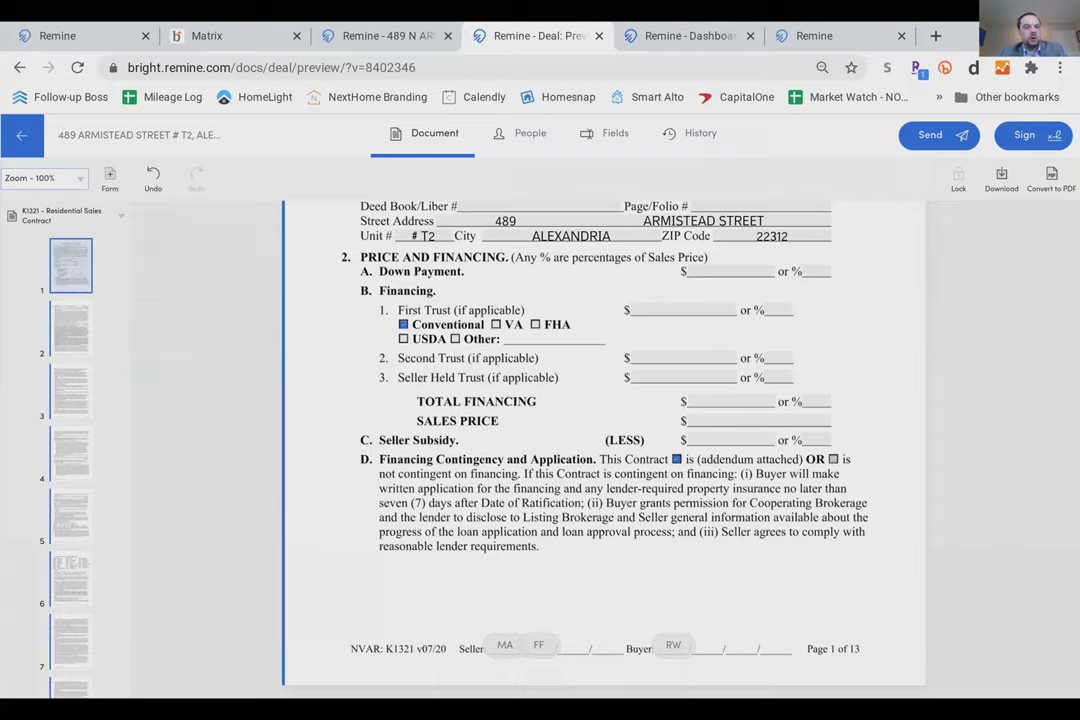
{"action": "left_click", "coordinate": [833, 459]}
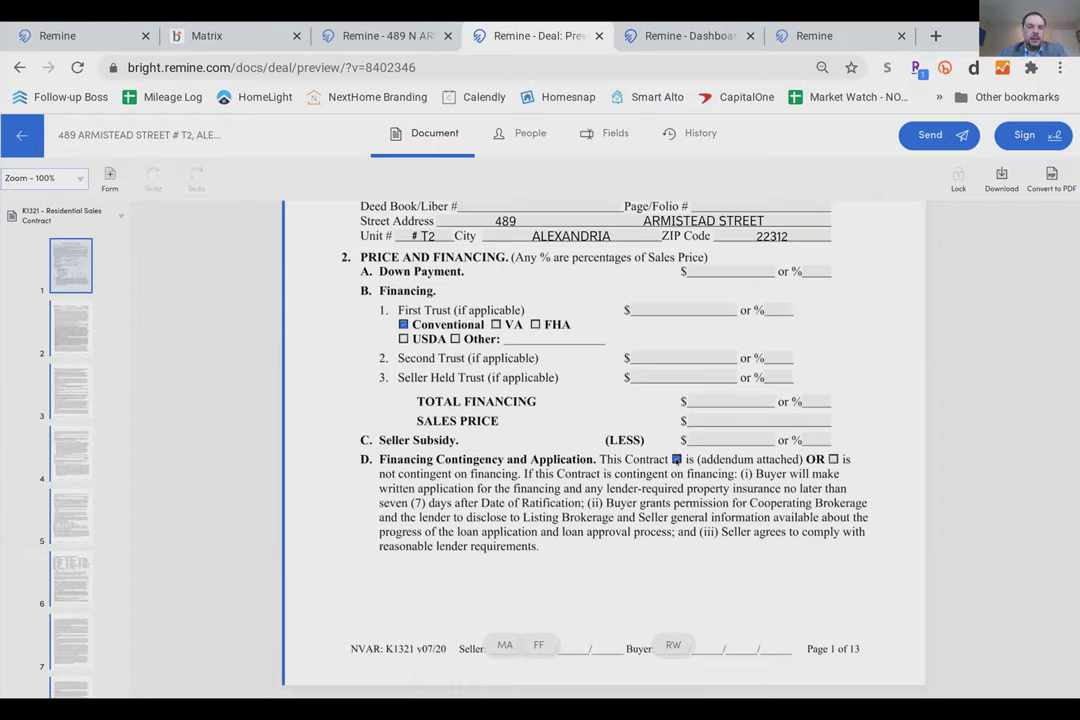
{"action": "left_click", "coordinate": [676, 459]}
Step: In paragraph 8, switch the POA Act answer from 'is not' to 'is' located
{"action": "scroll", "coordinate": [36, 412], "scroll_direction": "down", "scroll_amount": 4}
{"action": "scroll", "coordinate": [36, 412], "scroll_direction": "up", "scroll_amount": 4}
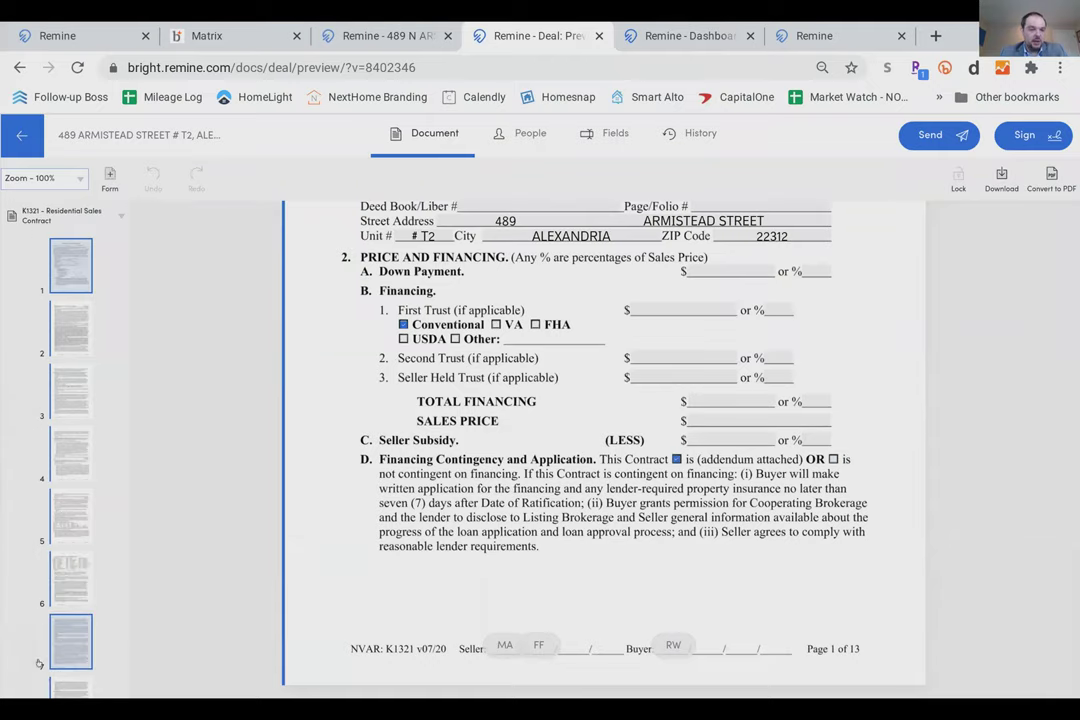
{"action": "scroll", "coordinate": [34, 560], "scroll_direction": "down", "scroll_amount": 4}
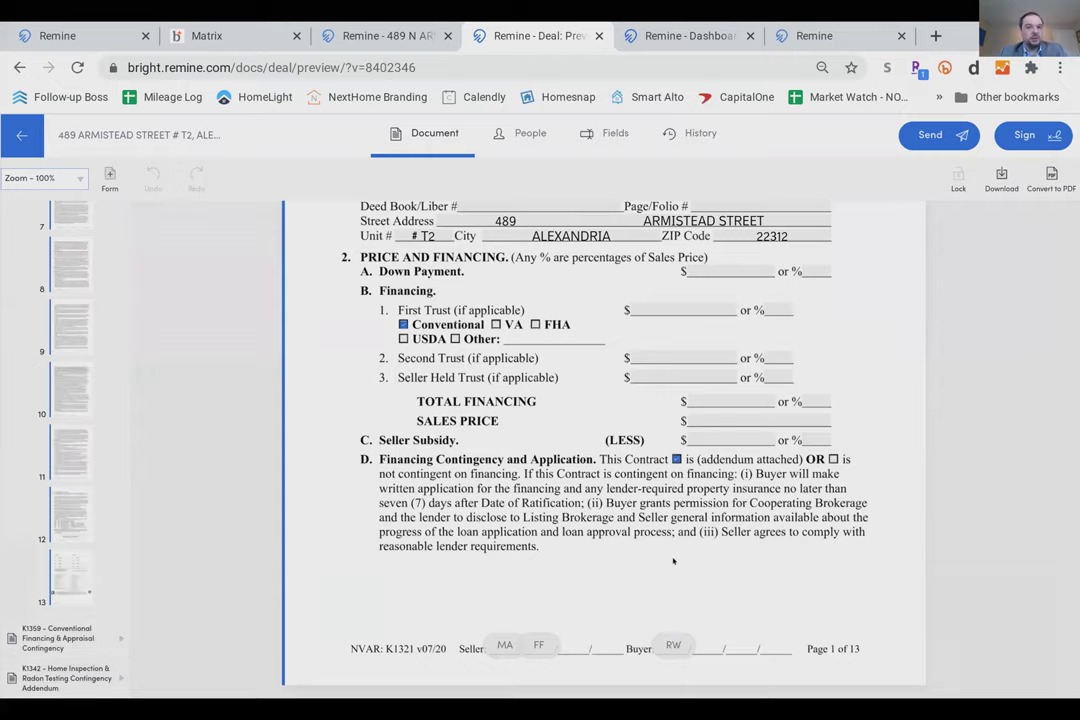
{"action": "scroll", "coordinate": [675, 561], "scroll_direction": "up", "scroll_amount": 3}
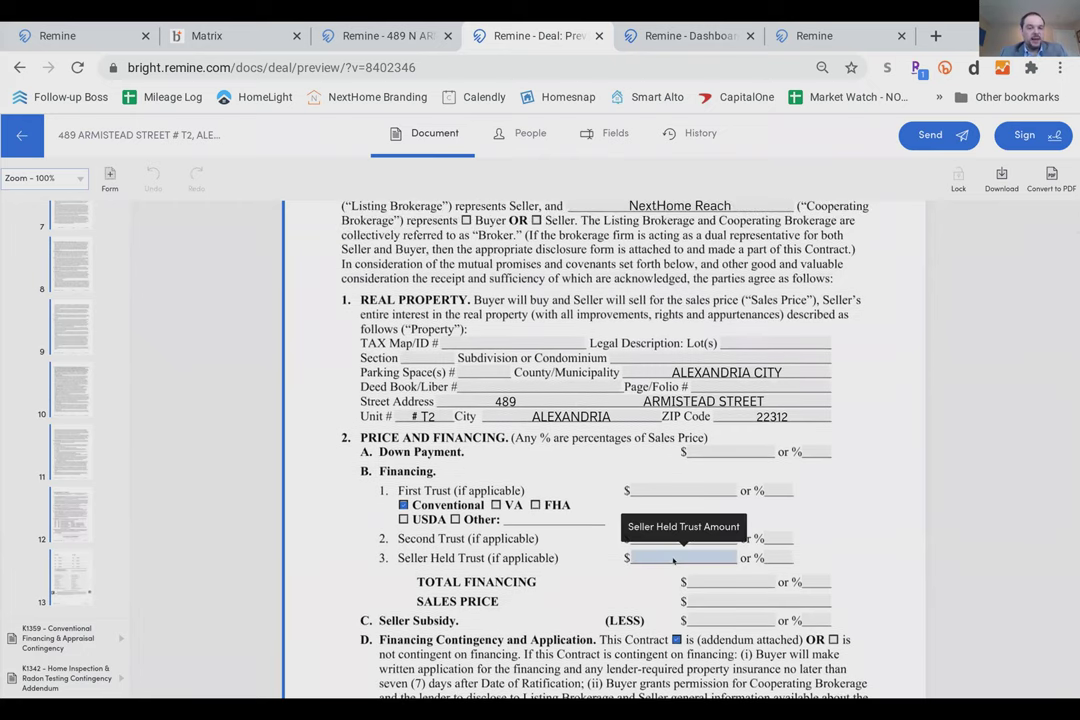
{"action": "scroll", "coordinate": [600, 576], "scroll_direction": "up", "scroll_amount": 1}
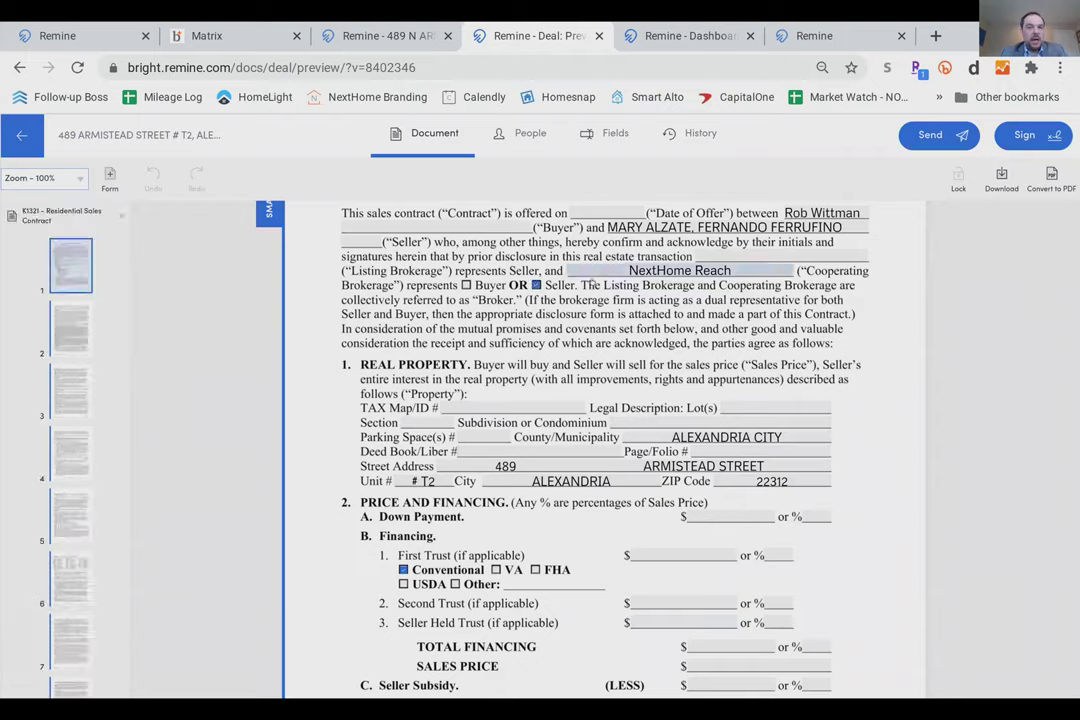
{"action": "scroll", "coordinate": [598, 329], "scroll_direction": "down", "scroll_amount": 1}
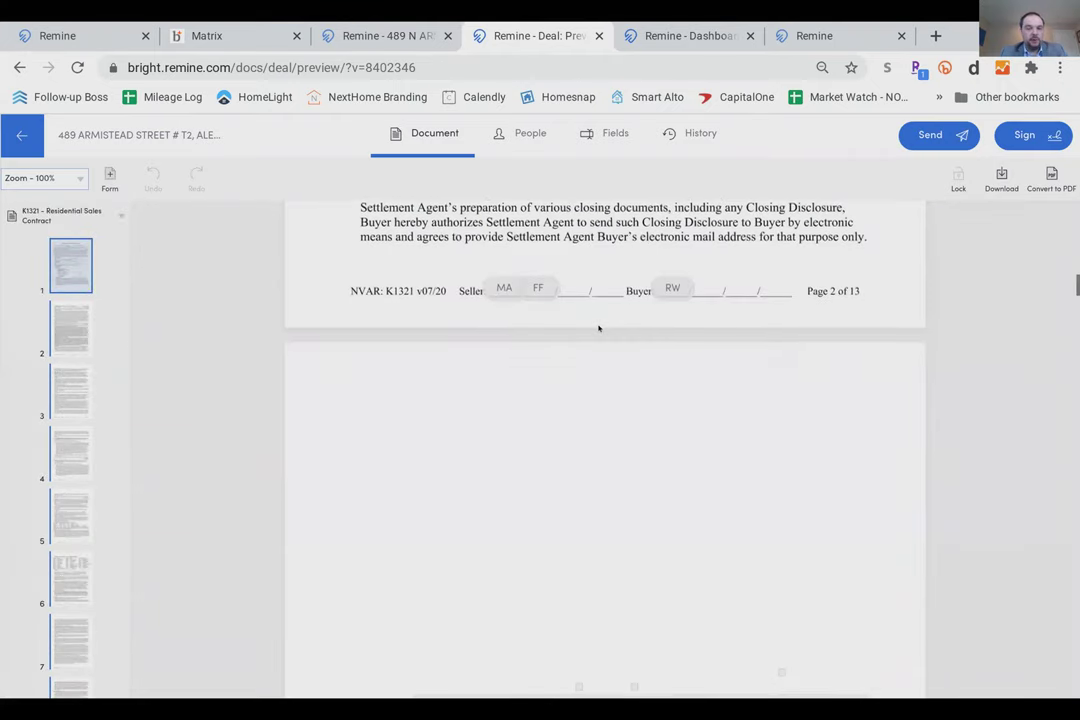
{"action": "scroll", "coordinate": [598, 328], "scroll_direction": "up", "scroll_amount": 2}
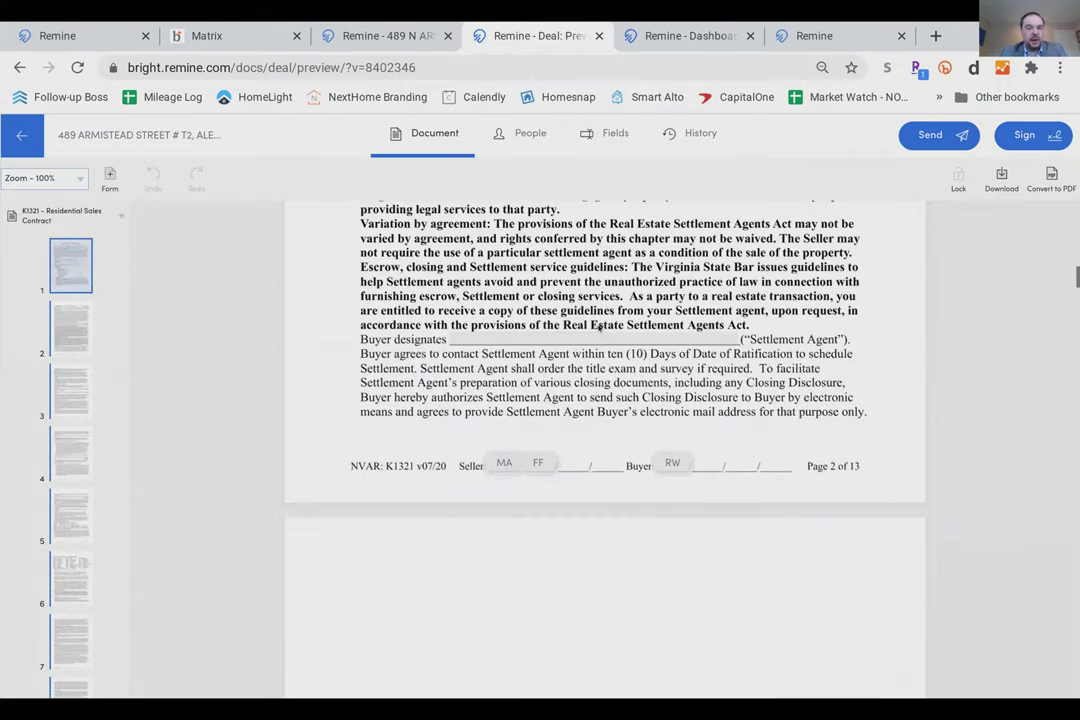
{"action": "scroll", "coordinate": [599, 327], "scroll_direction": "up", "scroll_amount": 10}
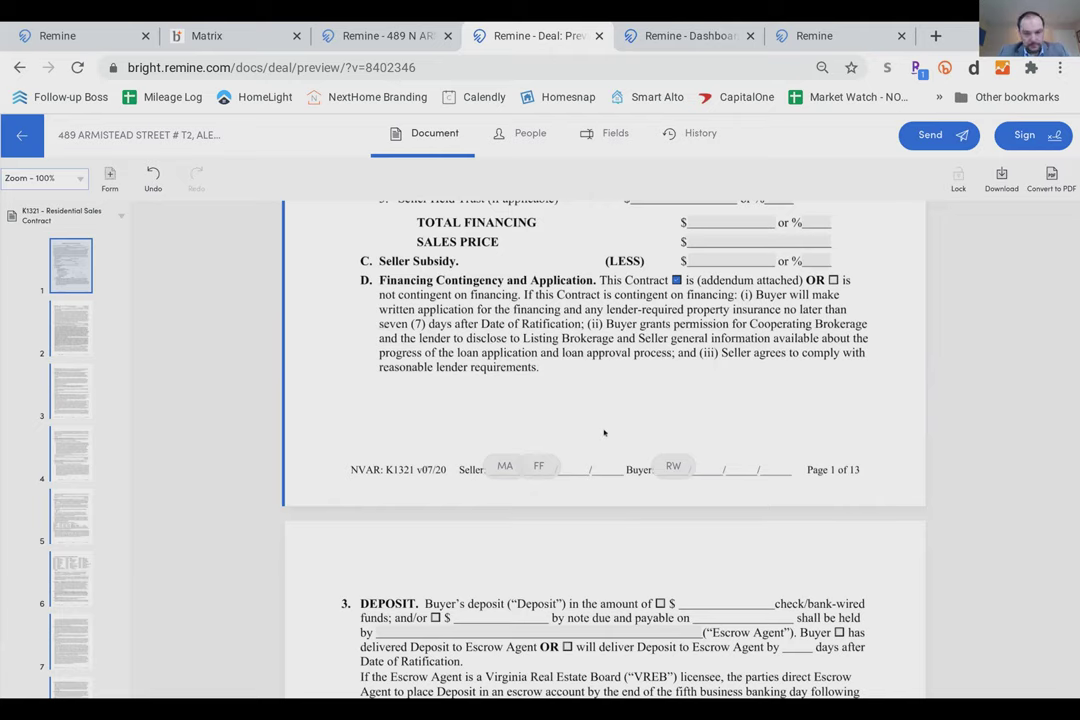
{"action": "scroll", "coordinate": [604, 432], "scroll_direction": "down", "scroll_amount": 10}
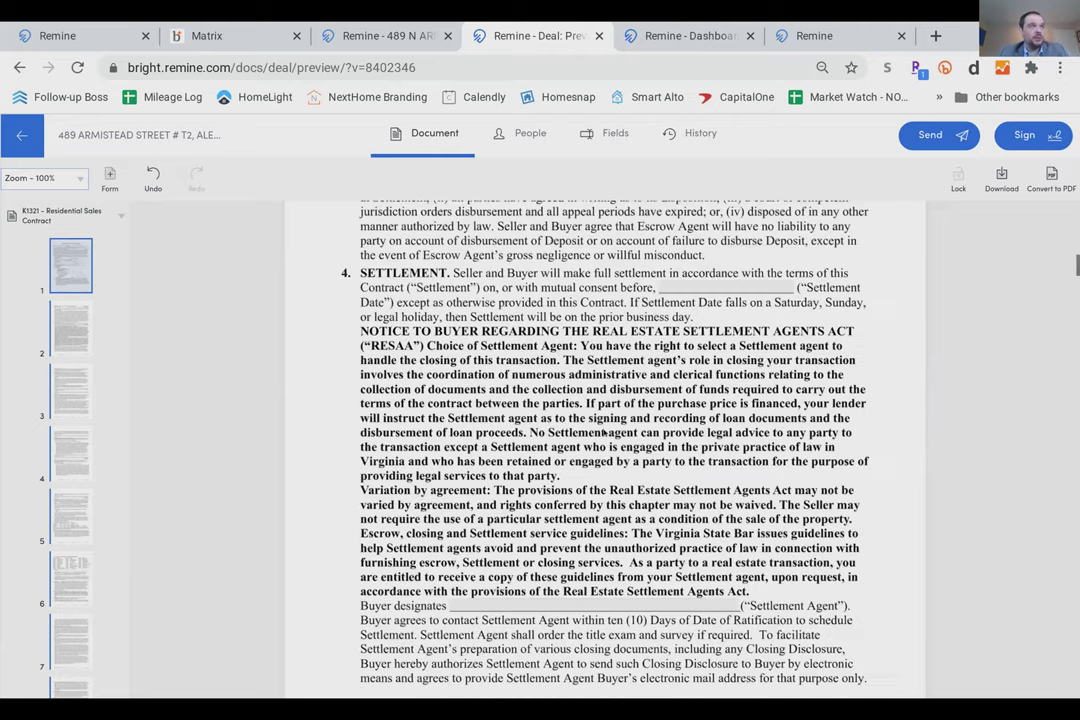
{"action": "scroll", "coordinate": [604, 432], "scroll_direction": "down", "scroll_amount": 1}
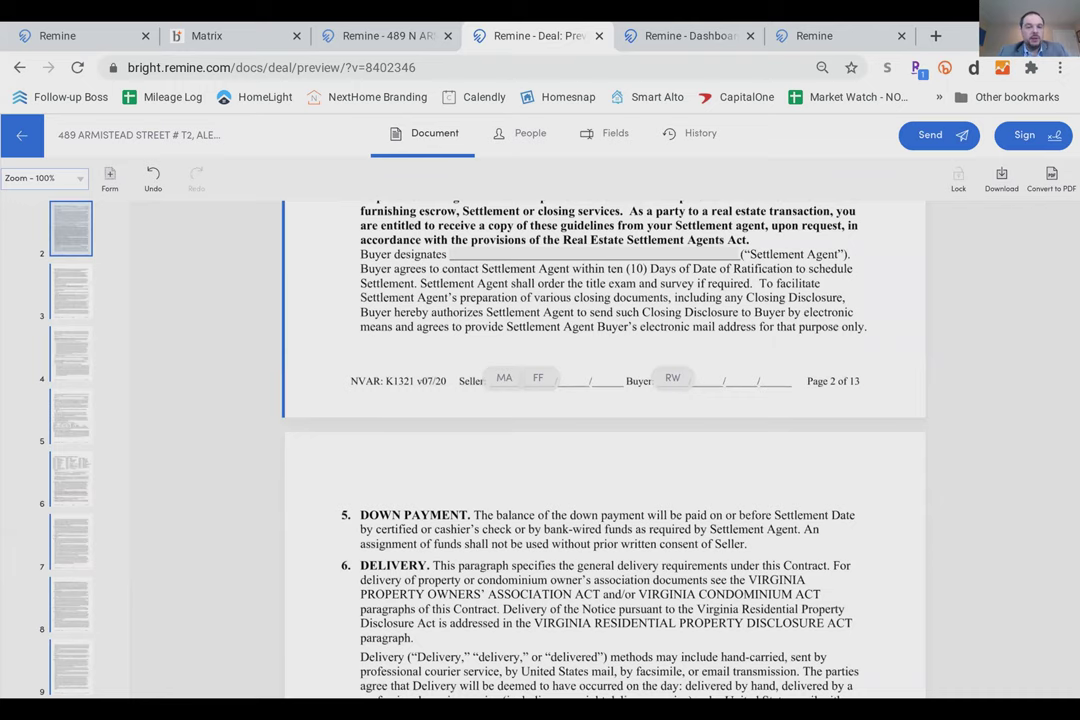
{"action": "scroll", "coordinate": [604, 432], "scroll_direction": "down", "scroll_amount": 7}
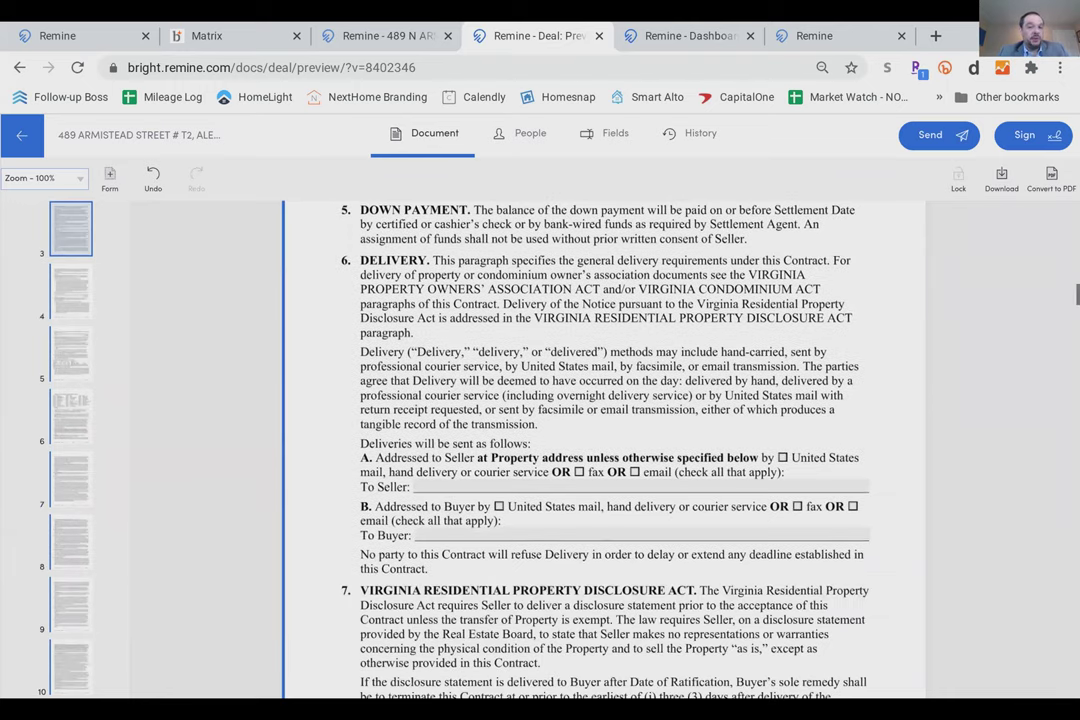
{"action": "scroll", "coordinate": [604, 432], "scroll_direction": "down", "scroll_amount": 10}
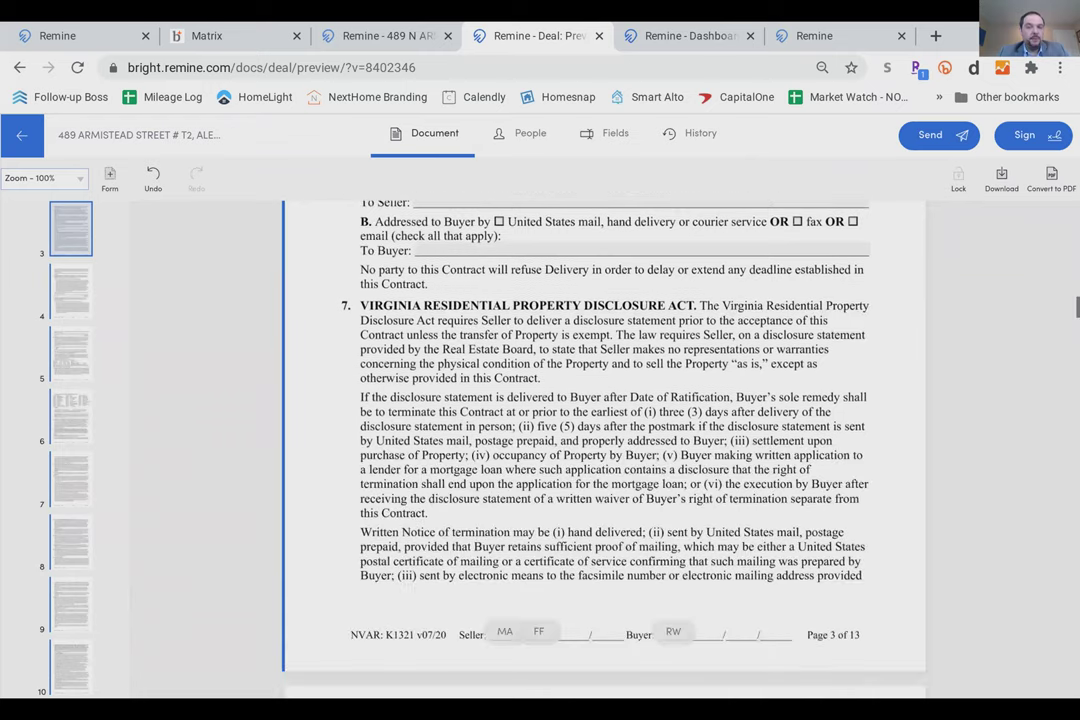
{"action": "scroll", "coordinate": [604, 432], "scroll_direction": "down", "scroll_amount": 2}
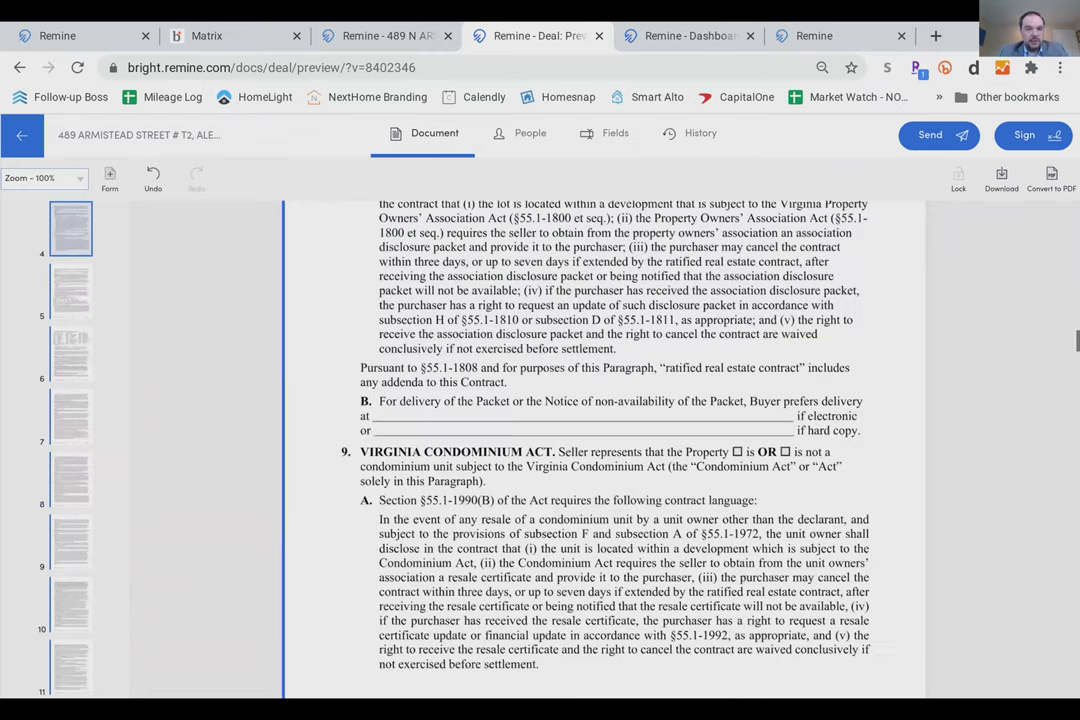
{"action": "scroll", "coordinate": [604, 432], "scroll_direction": "down", "scroll_amount": 2}
{"action": "scroll", "coordinate": [604, 432], "scroll_direction": "up", "scroll_amount": 2}
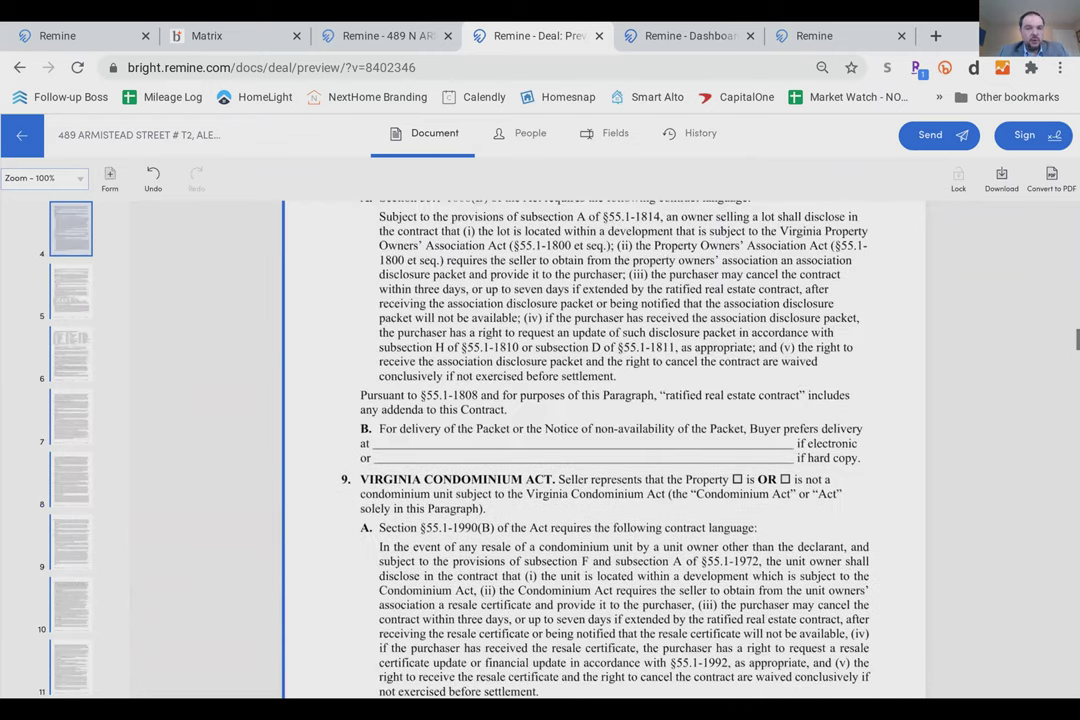
{"action": "scroll", "coordinate": [501, 636], "scroll_direction": "up", "scroll_amount": 2}
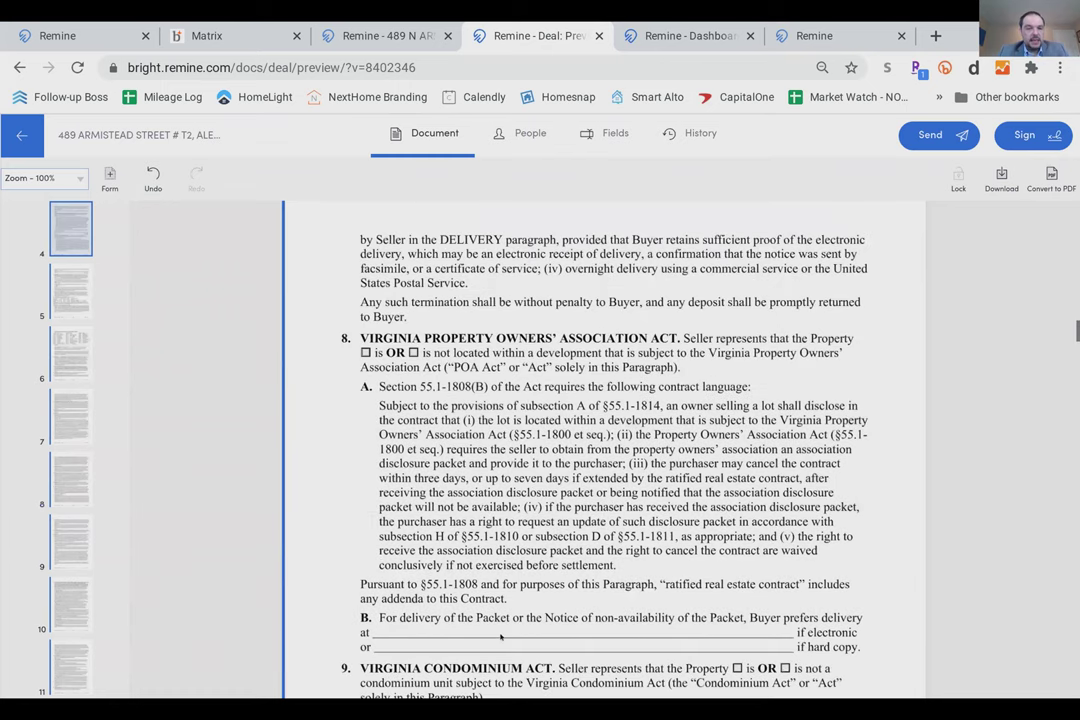
{"action": "scroll", "coordinate": [501, 636], "scroll_direction": "down", "scroll_amount": 1}
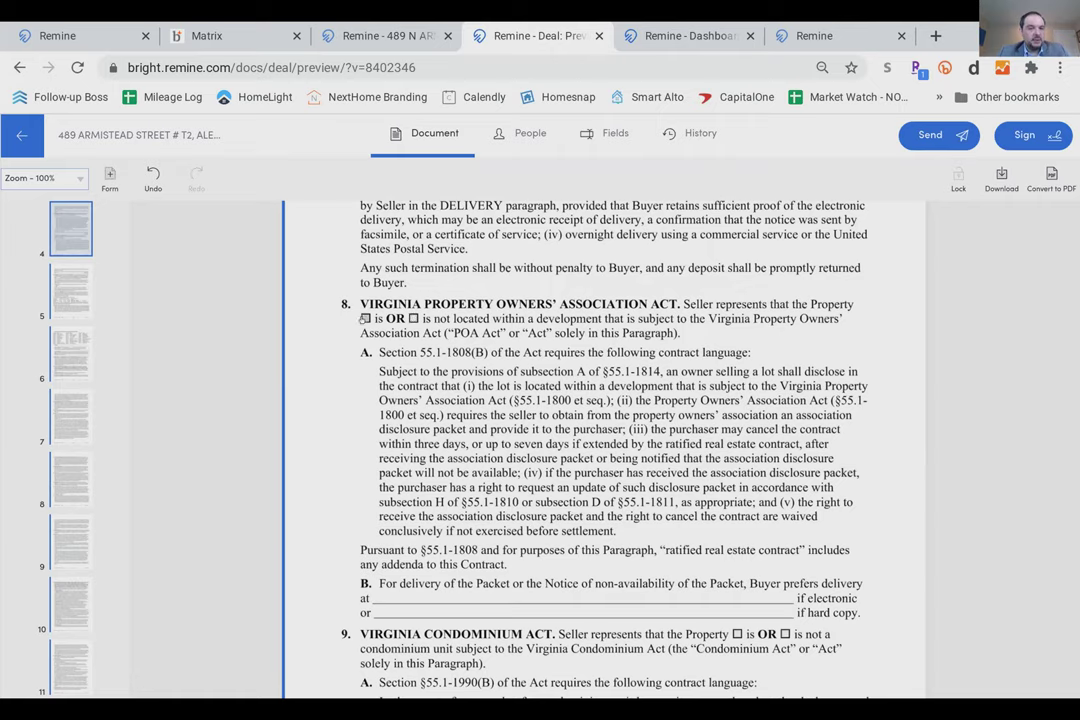
{"action": "left_click", "coordinate": [412, 318]}
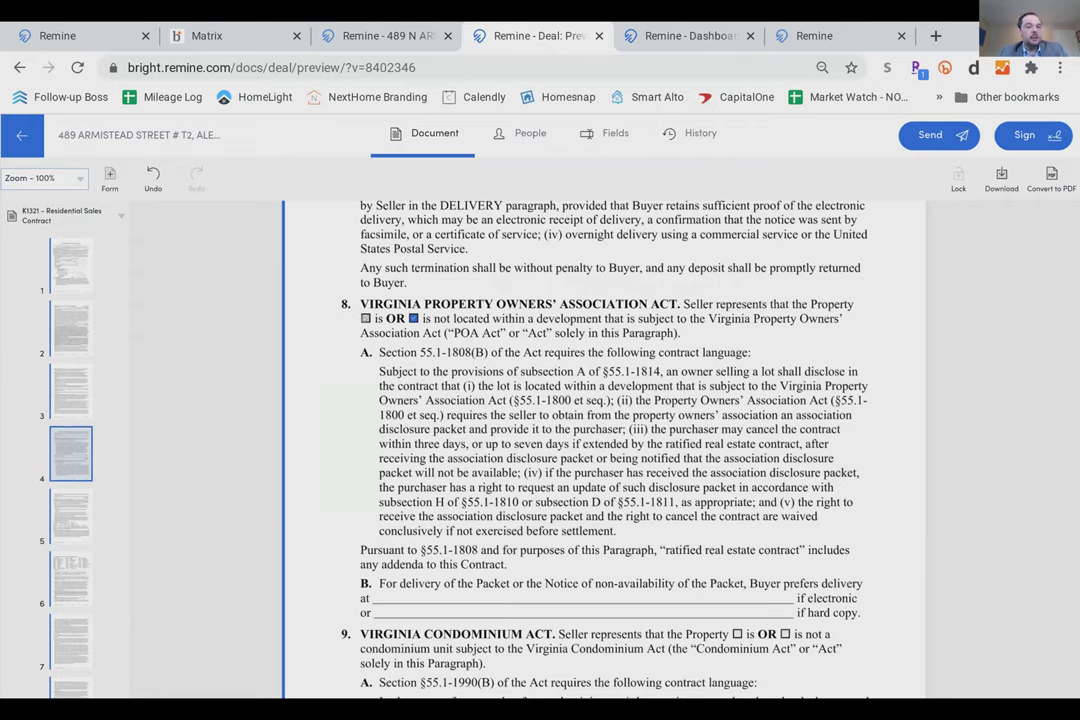
{"action": "left_click", "coordinate": [365, 318]}
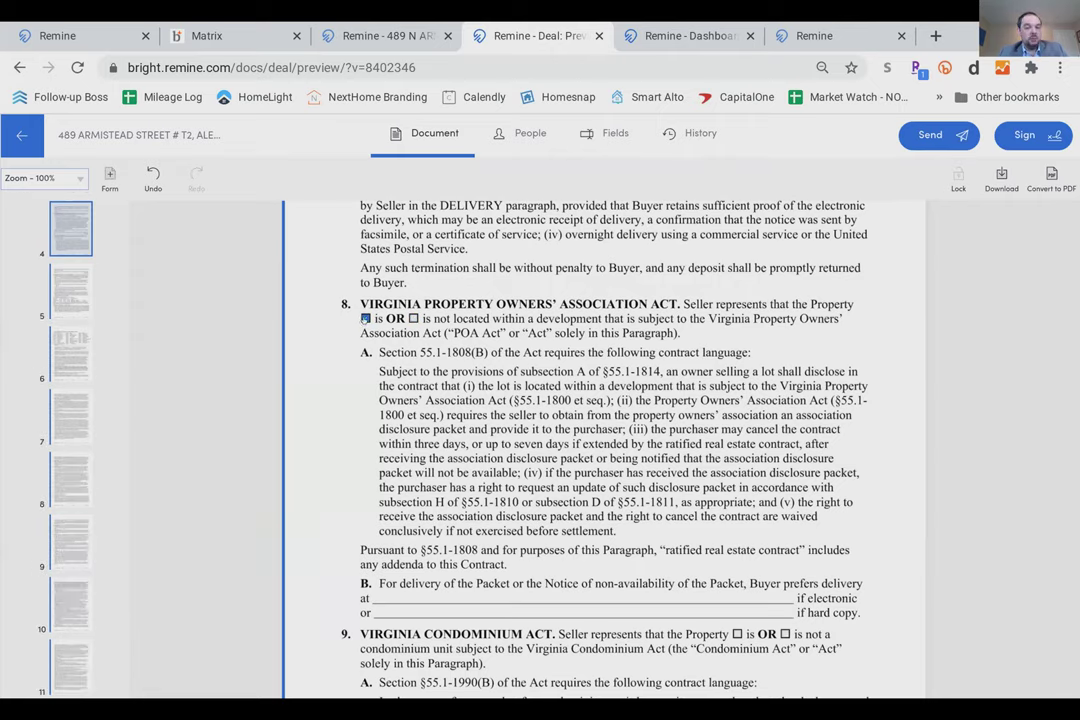
Step: Try the electronic and hard-copy packet delivery blanks, then clear the POA choice and move on
{"action": "left_click", "coordinate": [514, 599]}
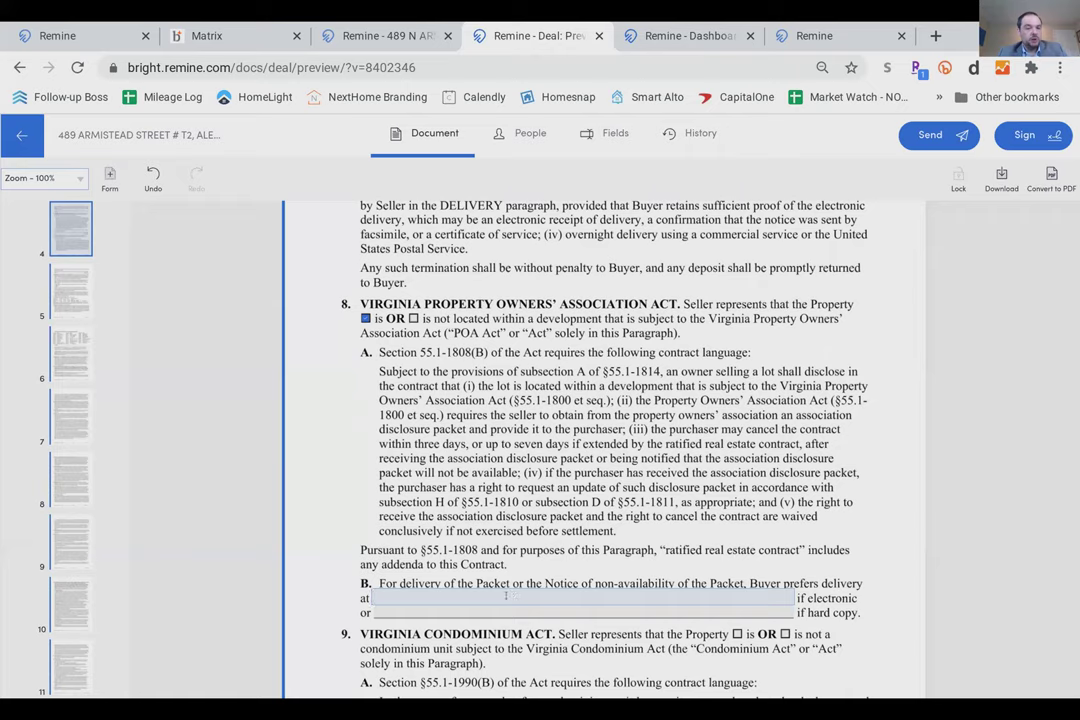
{"action": "left_click", "coordinate": [503, 613]}
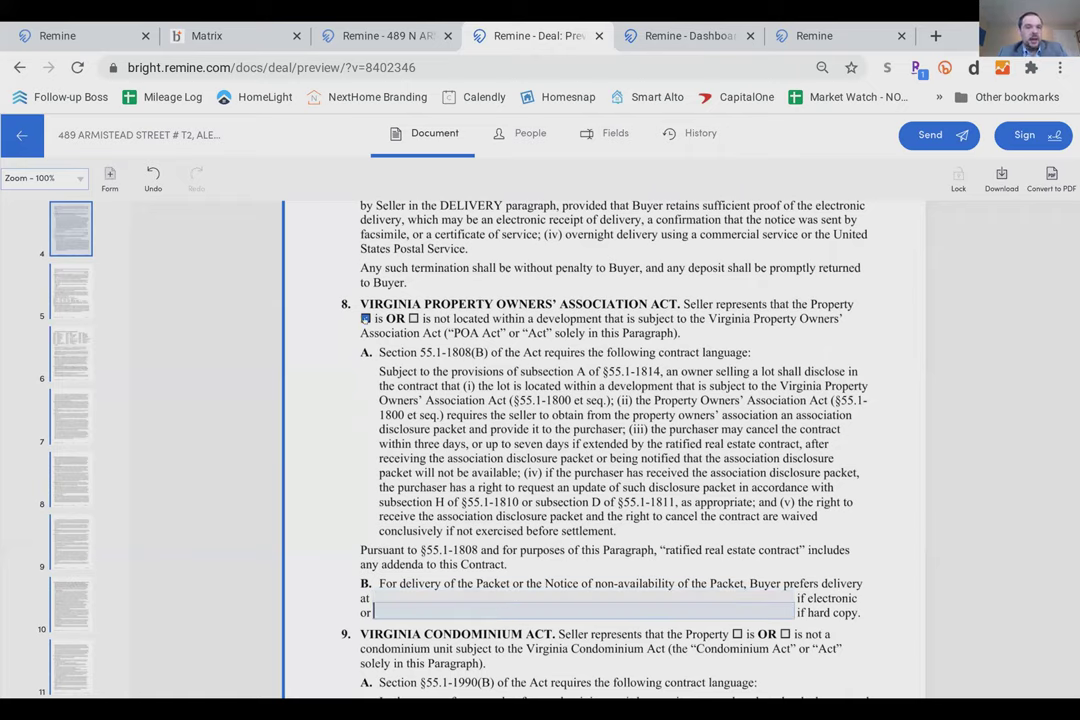
{"action": "left_click", "coordinate": [441, 351]}
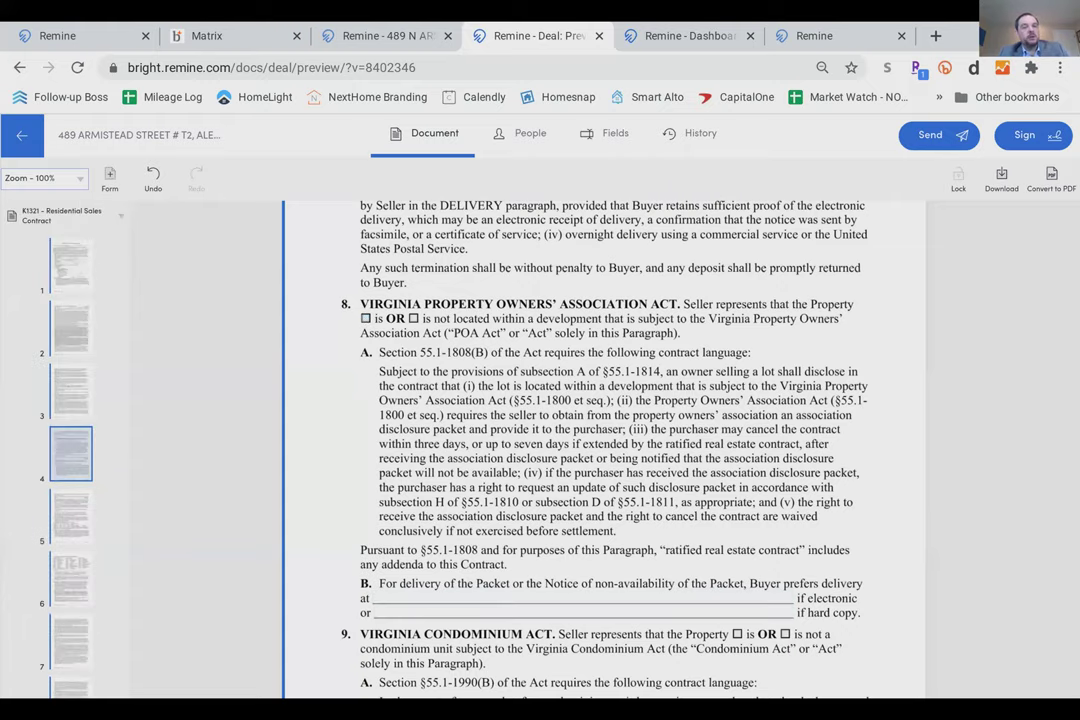
{"action": "scroll", "coordinate": [450, 378], "scroll_direction": "down", "scroll_amount": 1}
{"action": "scroll", "coordinate": [450, 378], "scroll_direction": "down", "scroll_amount": 4}
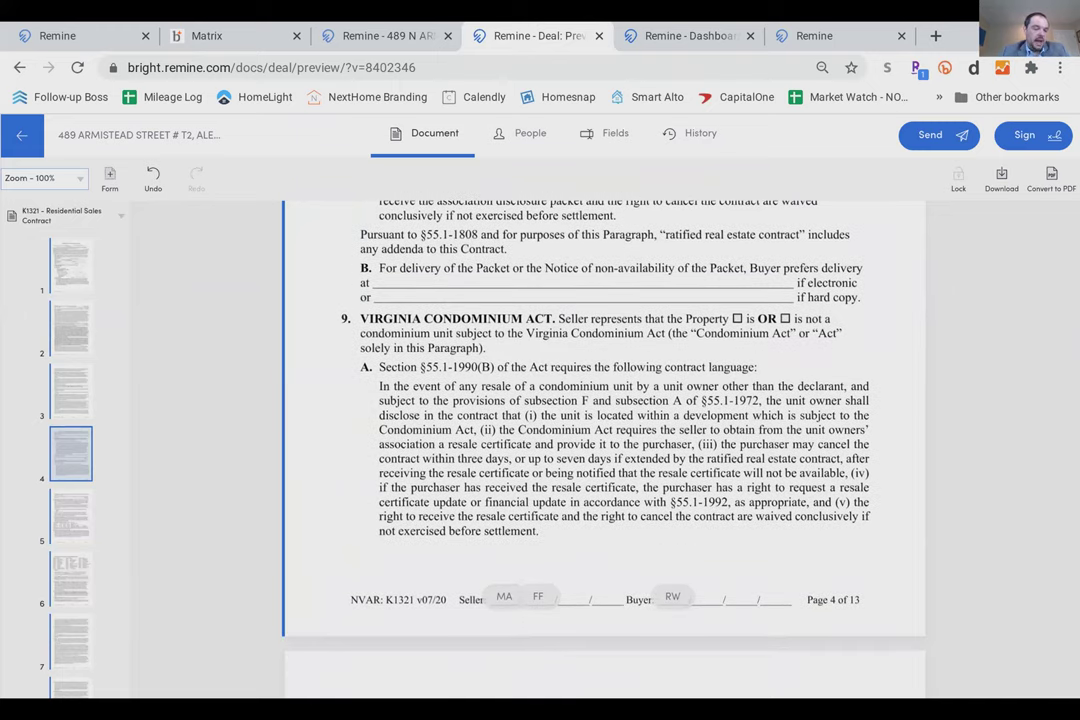
Step: Make the contract contingent on a home inspection
{"action": "scroll", "coordinate": [603, 420], "scroll_direction": "down", "scroll_amount": 1}
{"action": "scroll", "coordinate": [603, 420], "scroll_direction": "down", "scroll_amount": 4}
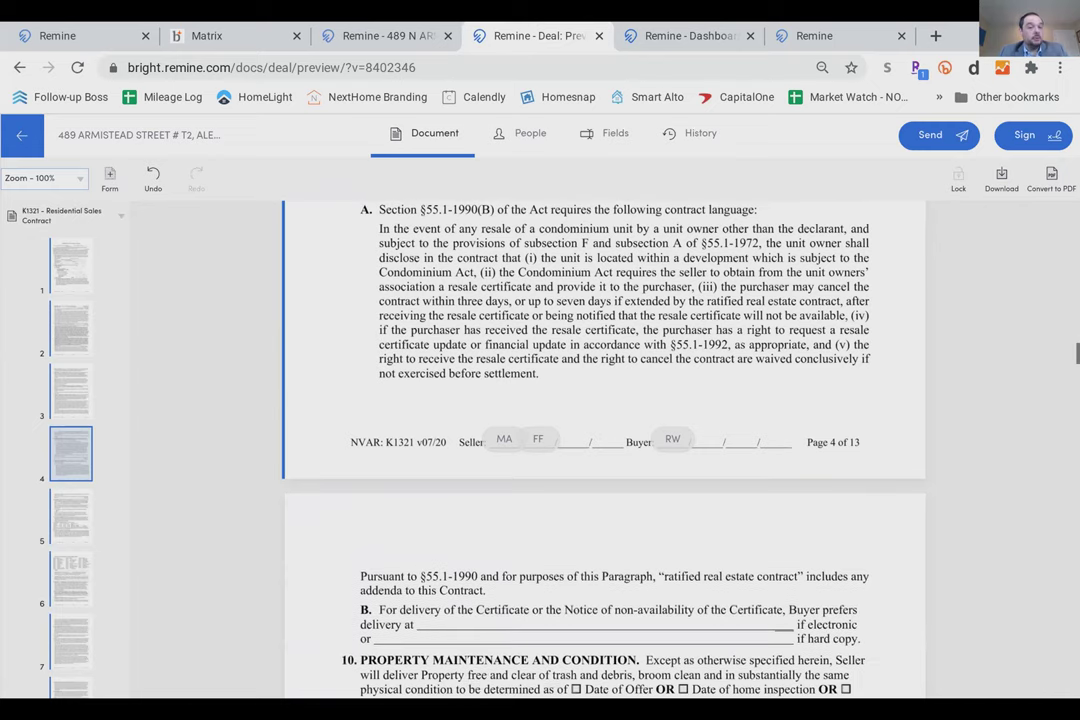
{"action": "scroll", "coordinate": [603, 420], "scroll_direction": "down", "scroll_amount": 1}
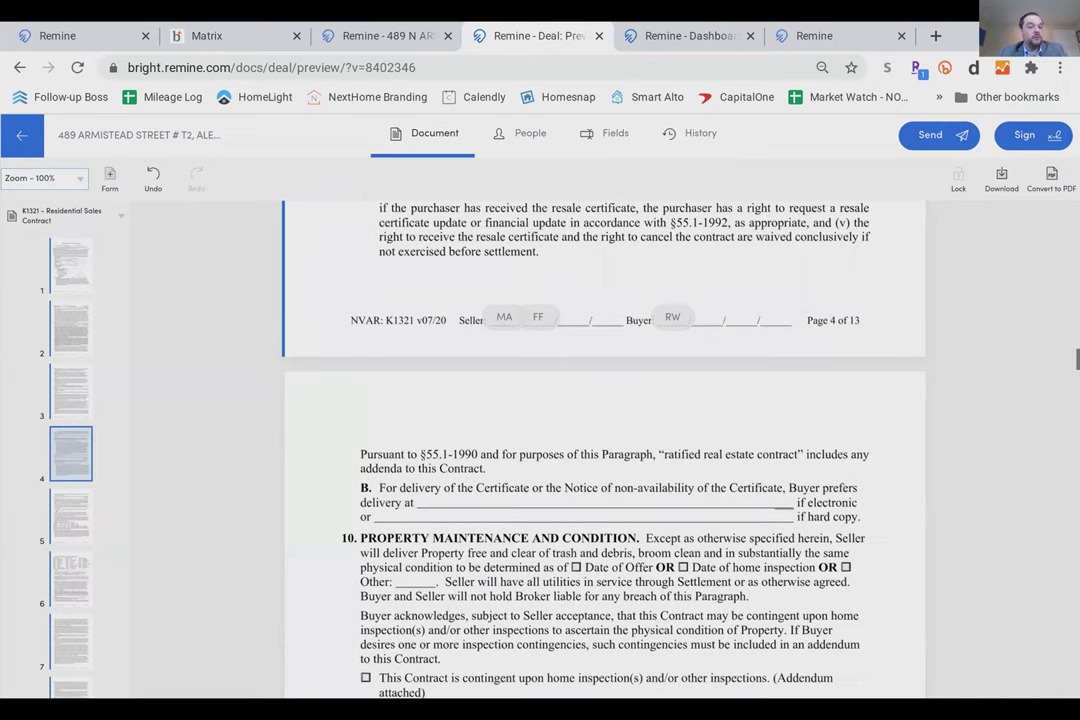
{"action": "scroll", "coordinate": [603, 420], "scroll_direction": "down", "scroll_amount": 7}
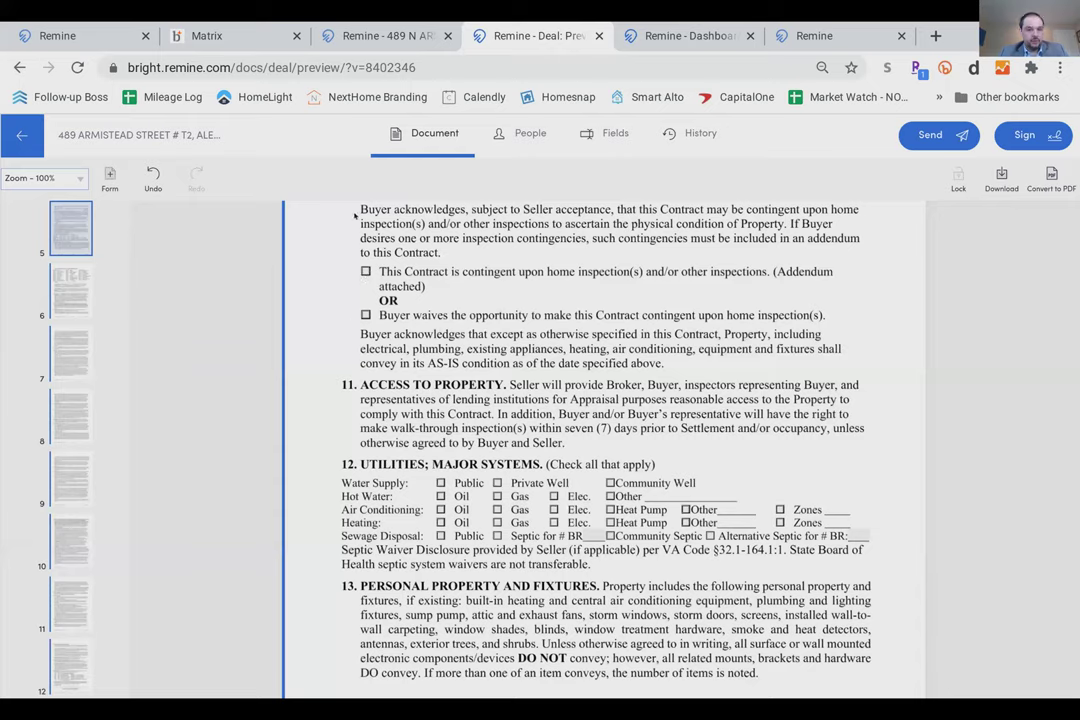
{"action": "left_click", "coordinate": [365, 271]}
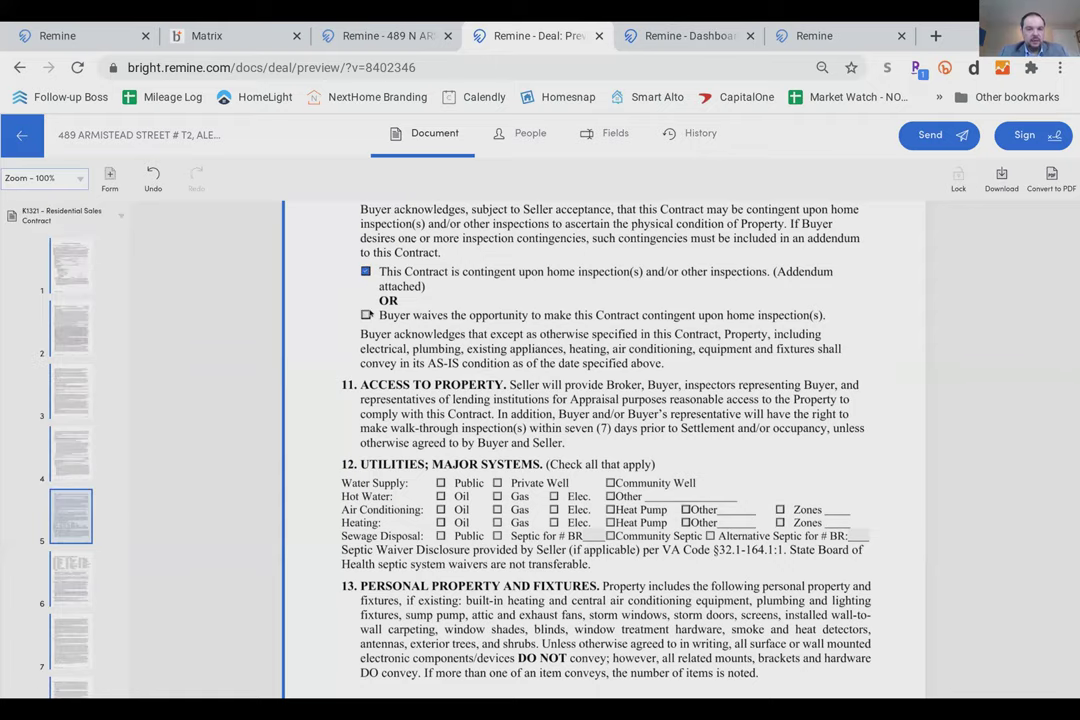
{"action": "scroll", "coordinate": [470, 418], "scroll_direction": "down", "scroll_amount": 5}
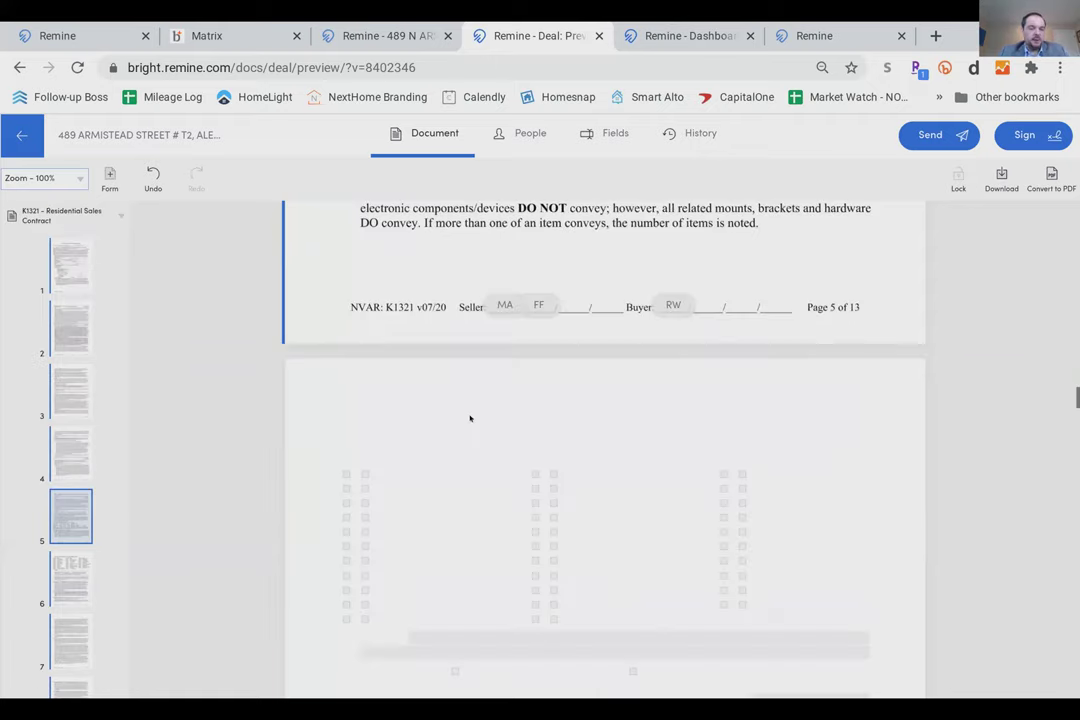
{"action": "scroll", "coordinate": [470, 418], "scroll_direction": "down", "scroll_amount": 1}
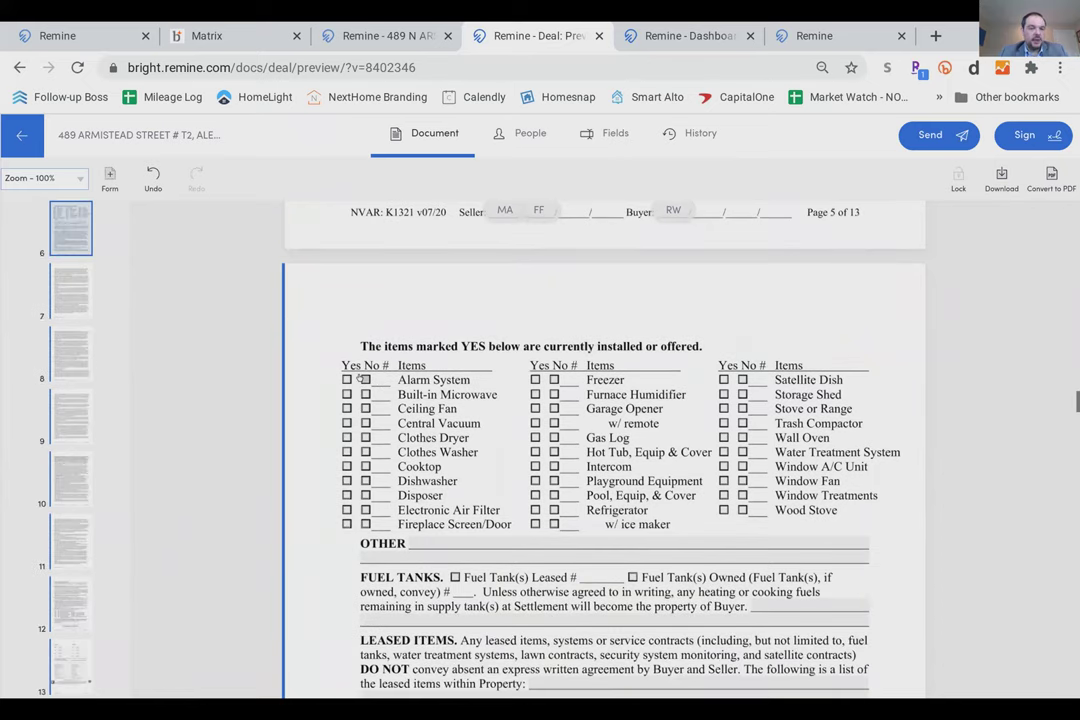
Step: Mark Alarm System as No and Built-in Microwave as Yes, then review through to paragraph 21
{"action": "left_click", "coordinate": [365, 380]}
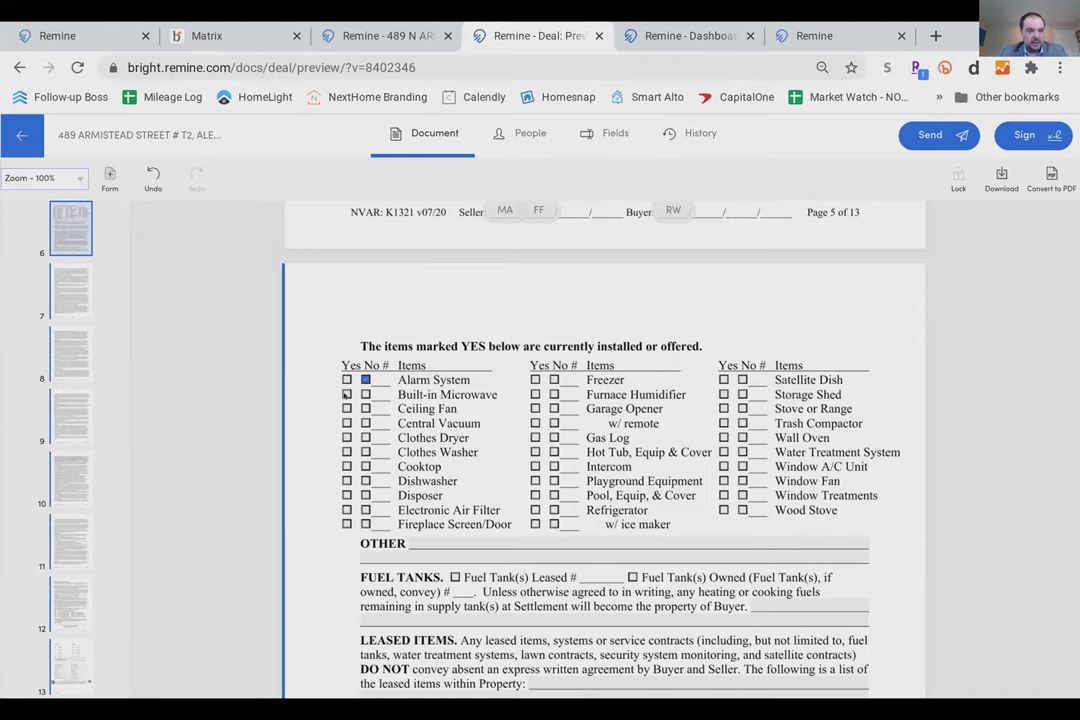
{"action": "left_click", "coordinate": [346, 394]}
{"action": "left_click", "coordinate": [377, 394]}
{"action": "type", "text": "3"}
{"action": "key", "text": "BackSpace"}
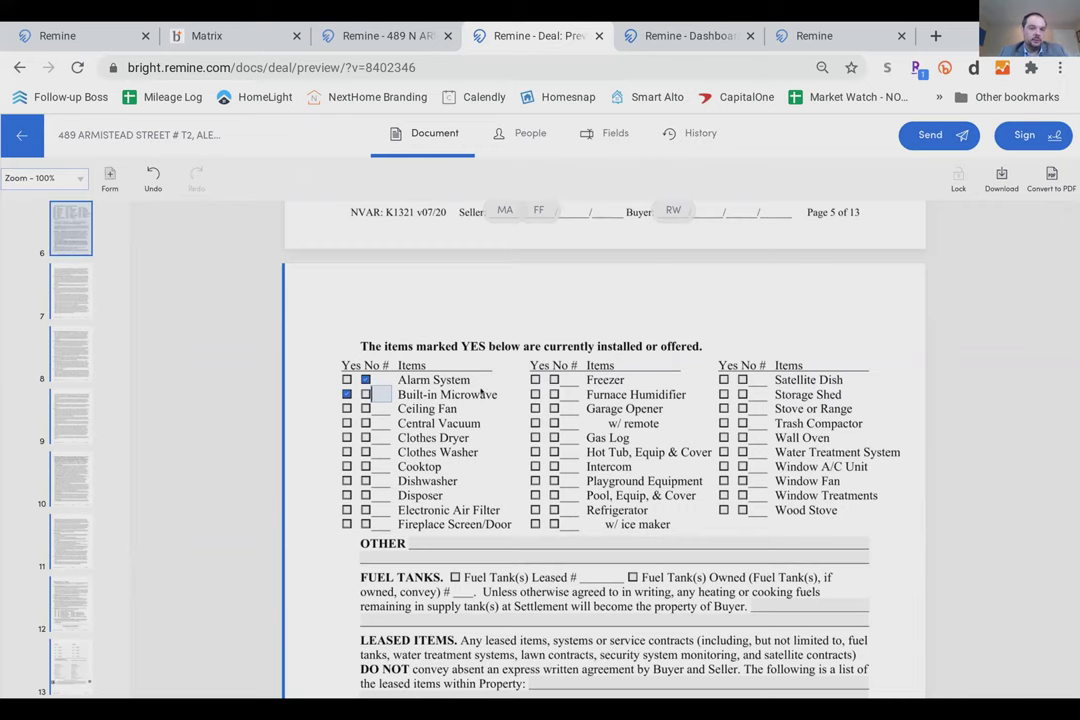
{"action": "scroll", "coordinate": [481, 393], "scroll_direction": "down", "scroll_amount": 4}
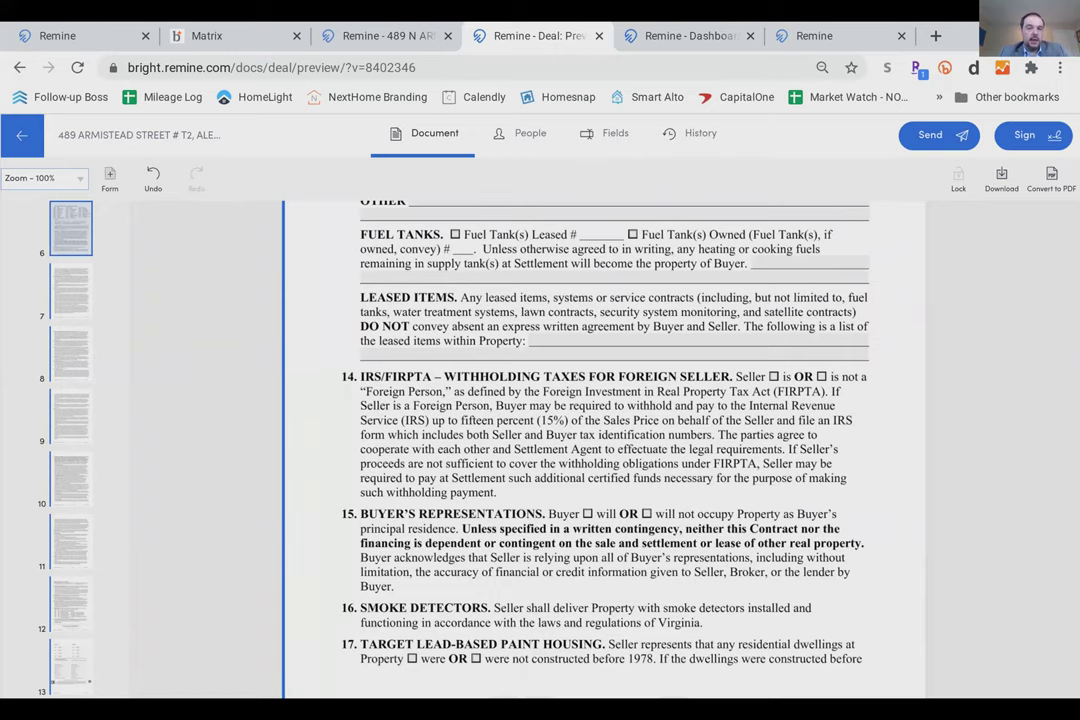
{"action": "scroll", "coordinate": [504, 424], "scroll_direction": "down", "scroll_amount": 3}
{"action": "scroll", "coordinate": [504, 424], "scroll_direction": "down", "scroll_amount": 1}
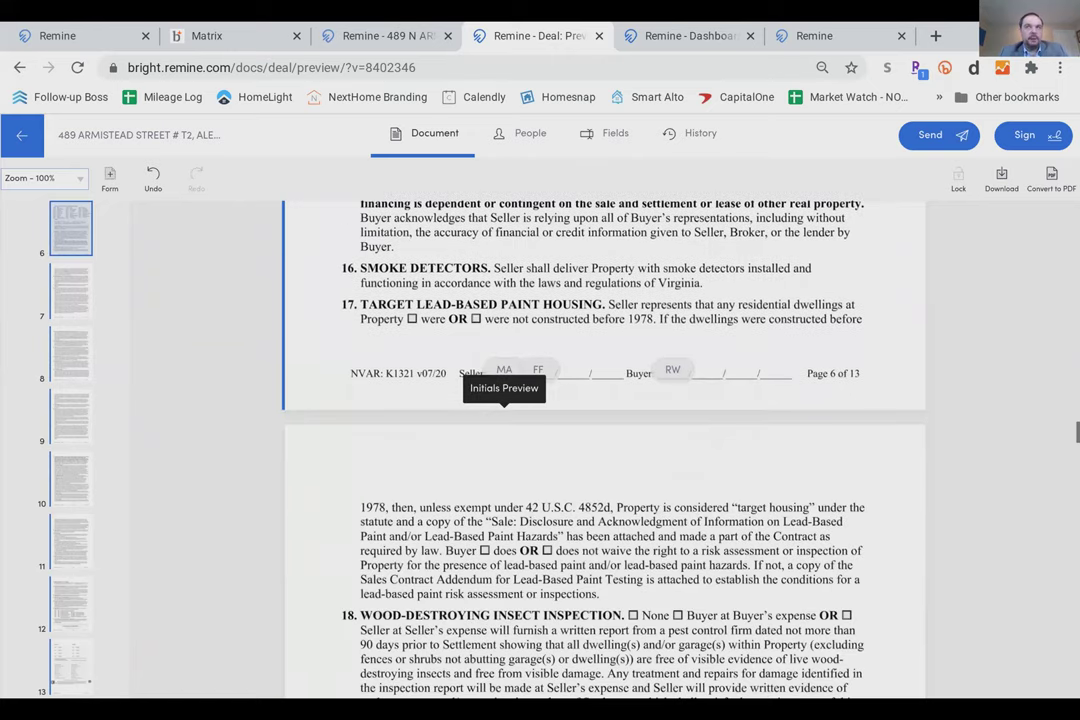
{"action": "scroll", "coordinate": [504, 424], "scroll_direction": "down", "scroll_amount": 1}
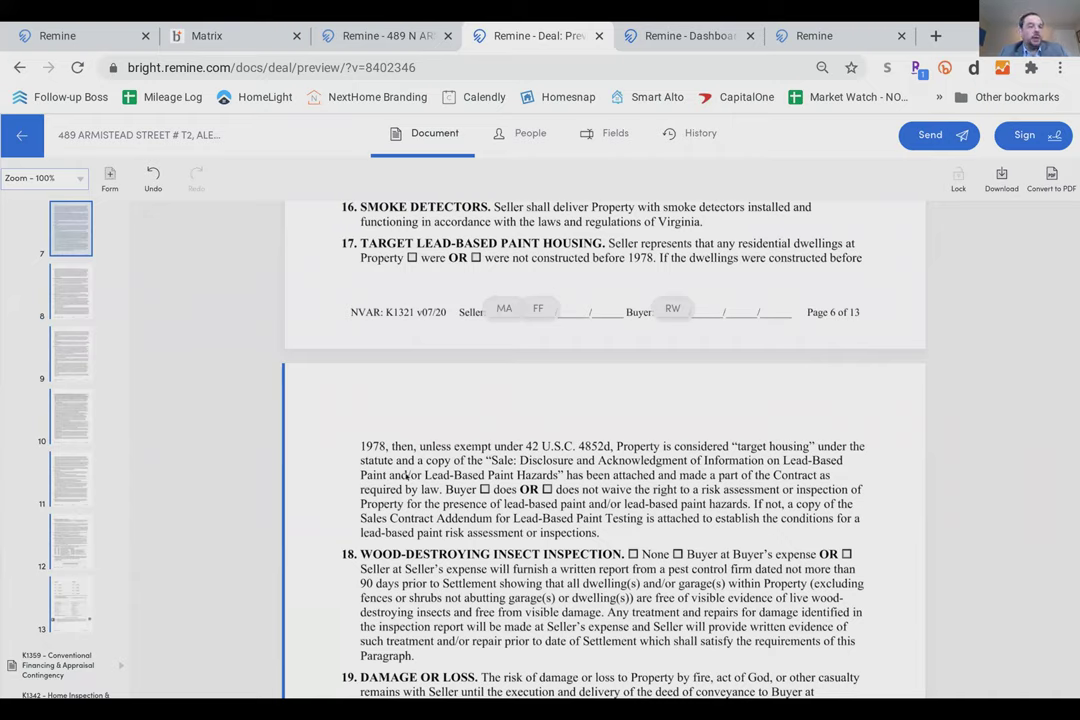
{"action": "scroll", "coordinate": [24, 402], "scroll_direction": "down", "scroll_amount": 1}
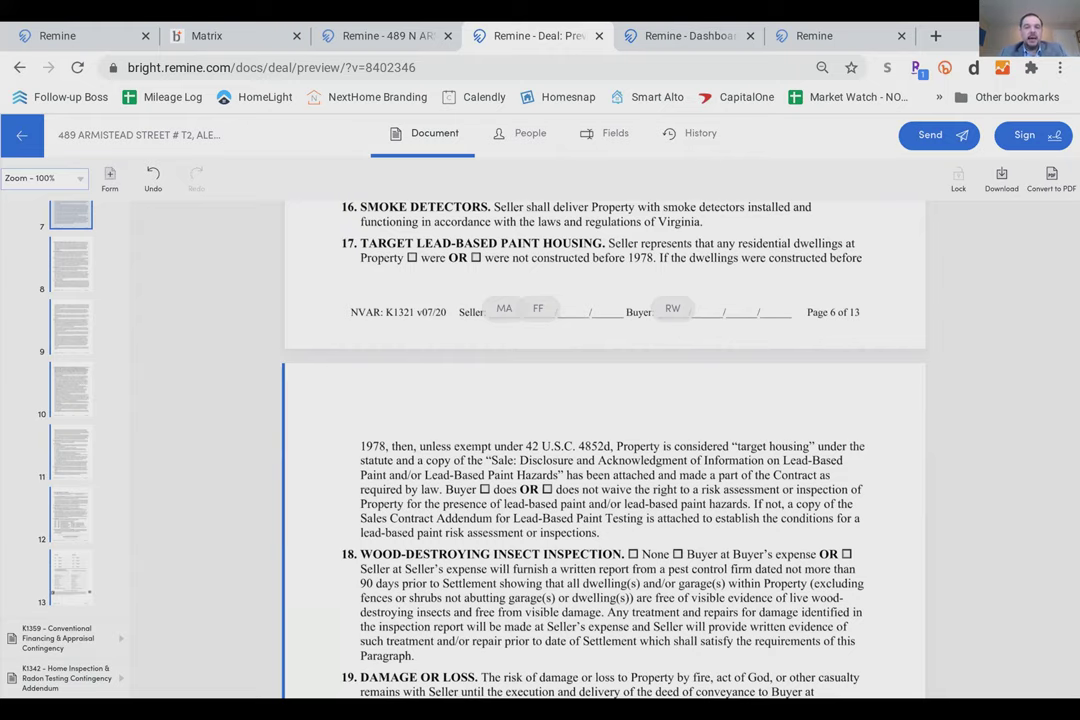
{"action": "scroll", "coordinate": [604, 450], "scroll_direction": "down", "scroll_amount": 2}
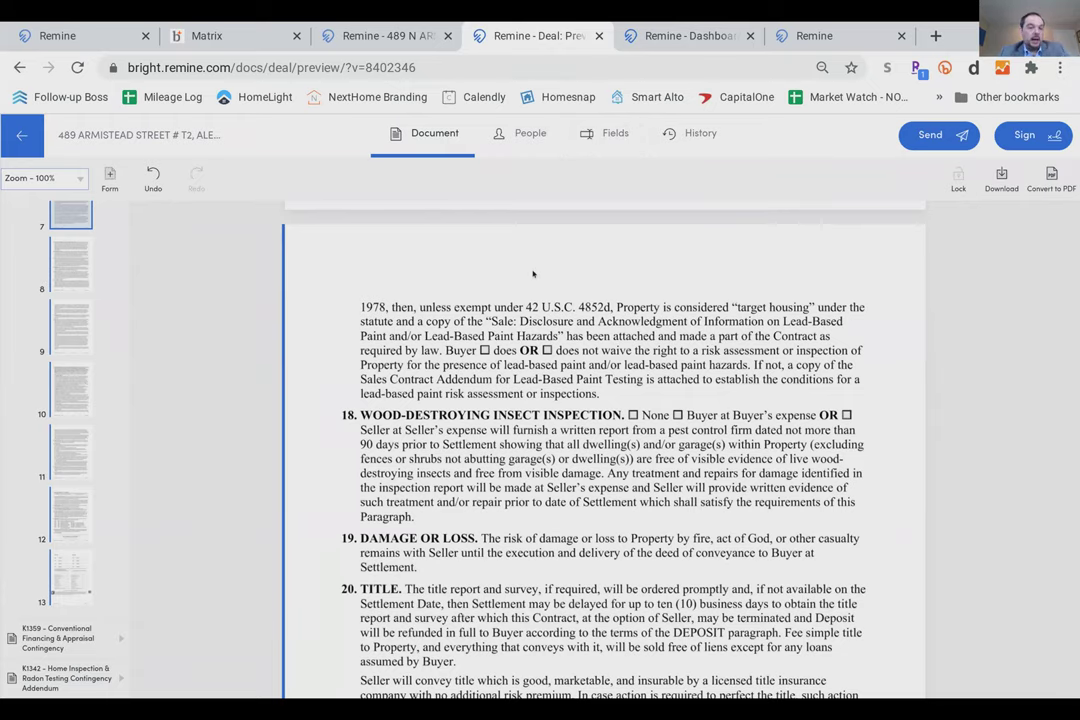
{"action": "scroll", "coordinate": [533, 273], "scroll_direction": "down", "scroll_amount": 6}
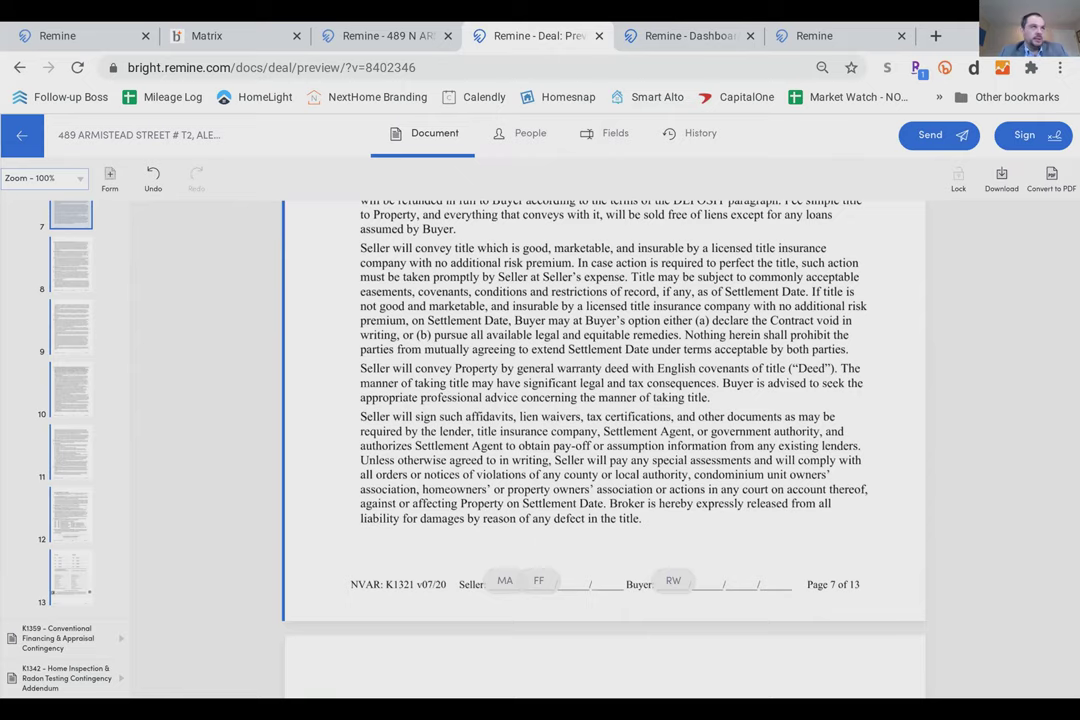
{"action": "scroll", "coordinate": [419, 477], "scroll_direction": "down", "scroll_amount": 2}
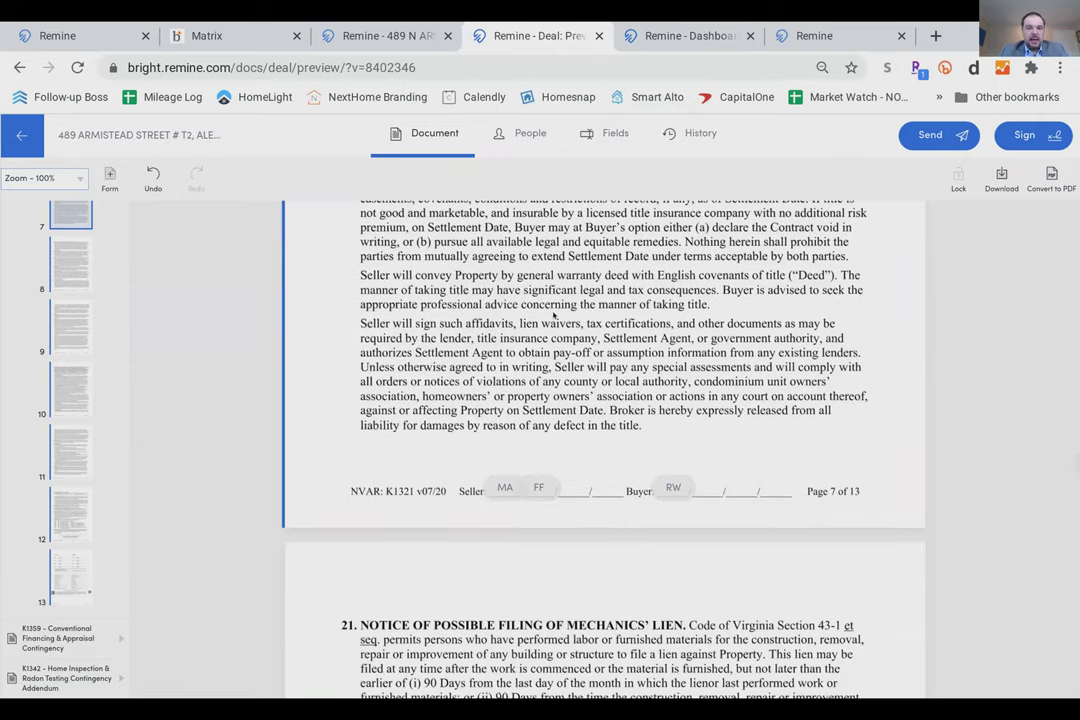
{"action": "scroll", "coordinate": [553, 314], "scroll_direction": "down", "scroll_amount": 10}
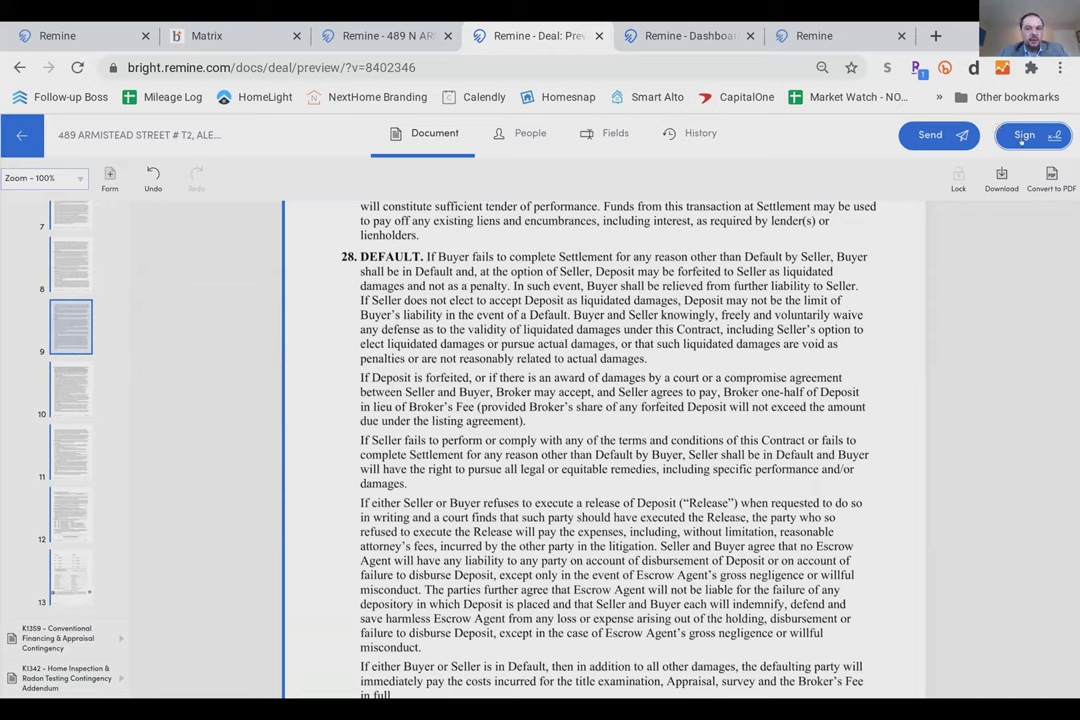
{"action": "left_click", "coordinate": [1022, 136]}
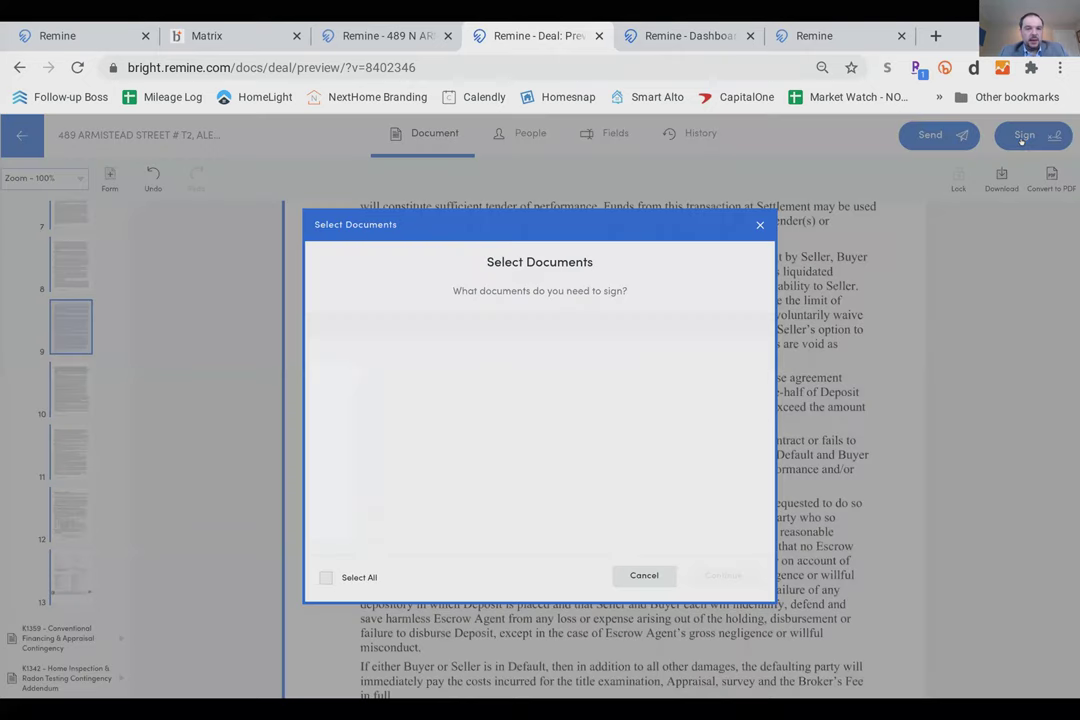
{"action": "left_click", "coordinate": [326, 358]}
{"action": "left_click", "coordinate": [325, 381]}
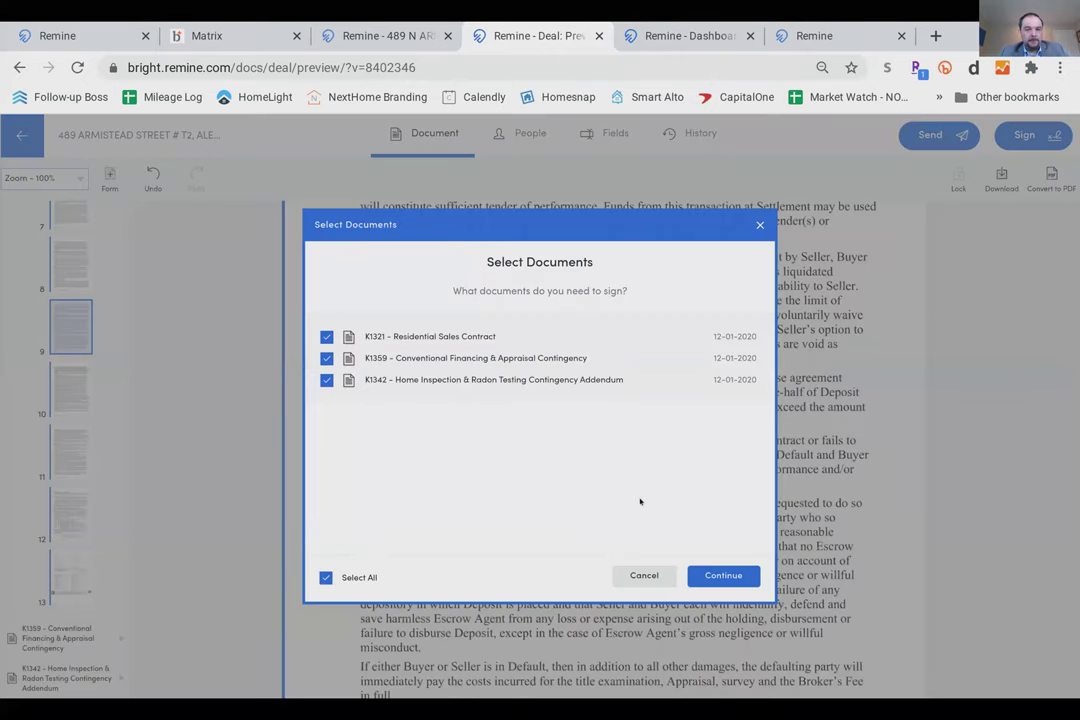
{"action": "left_click", "coordinate": [723, 575]}
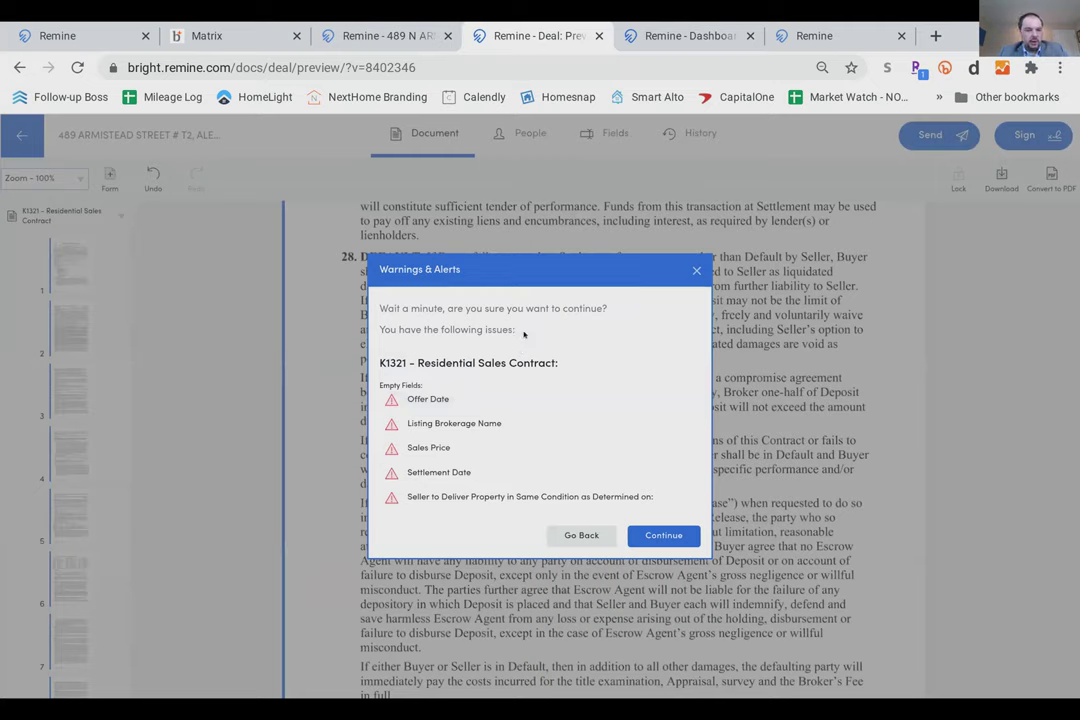
{"action": "scroll", "coordinate": [465, 405], "scroll_direction": "down", "scroll_amount": 4}
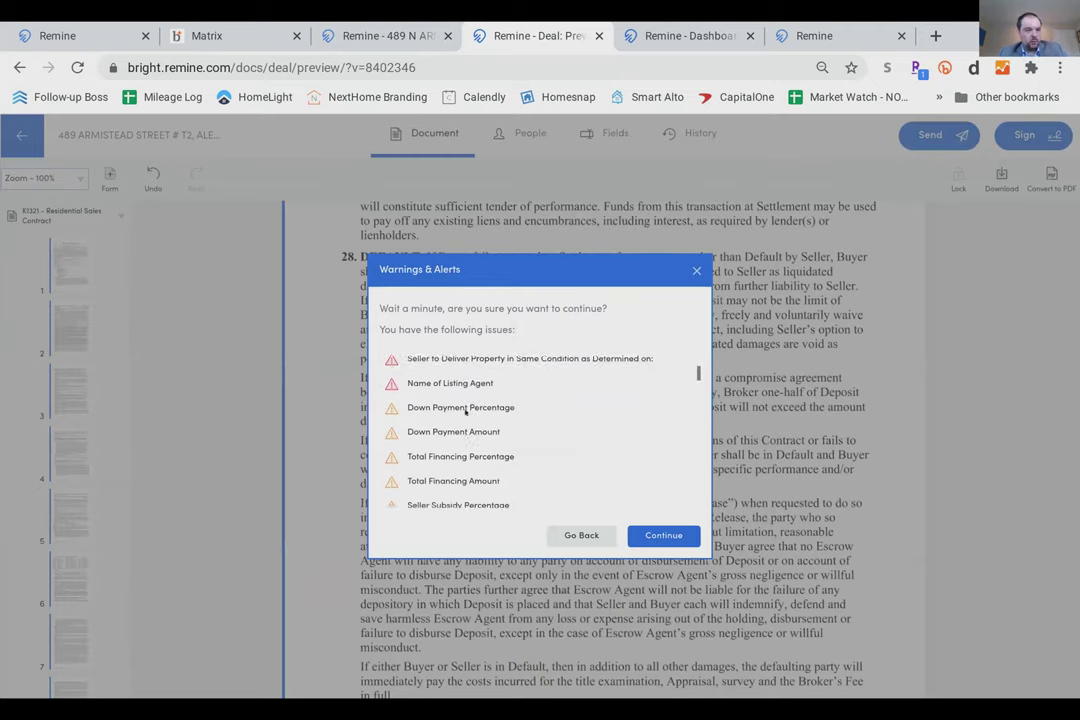
{"action": "scroll", "coordinate": [404, 410], "scroll_direction": "up", "scroll_amount": 5}
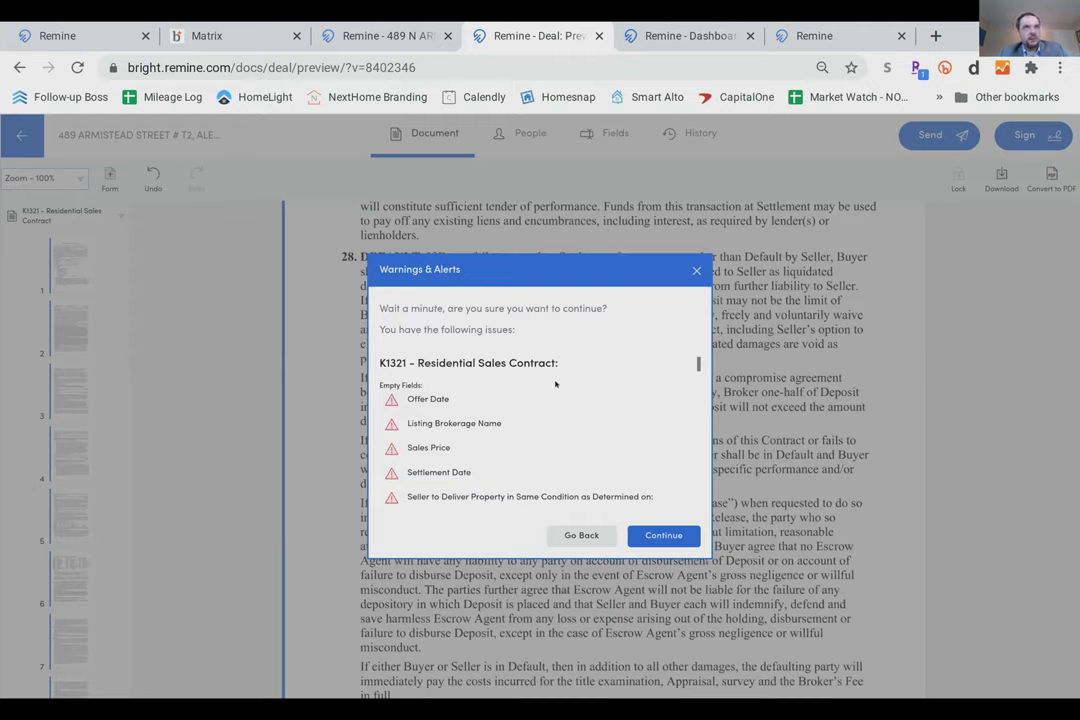
{"action": "scroll", "coordinate": [555, 383], "scroll_direction": "down", "scroll_amount": 5}
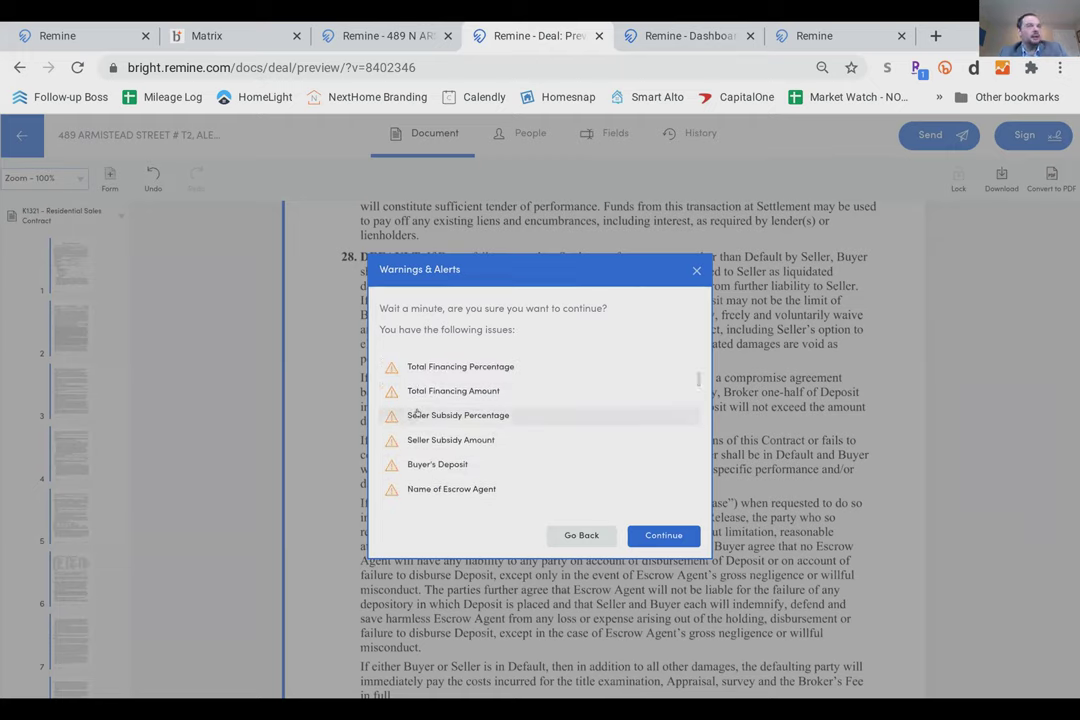
{"action": "scroll", "coordinate": [416, 412], "scroll_direction": "down", "scroll_amount": 5}
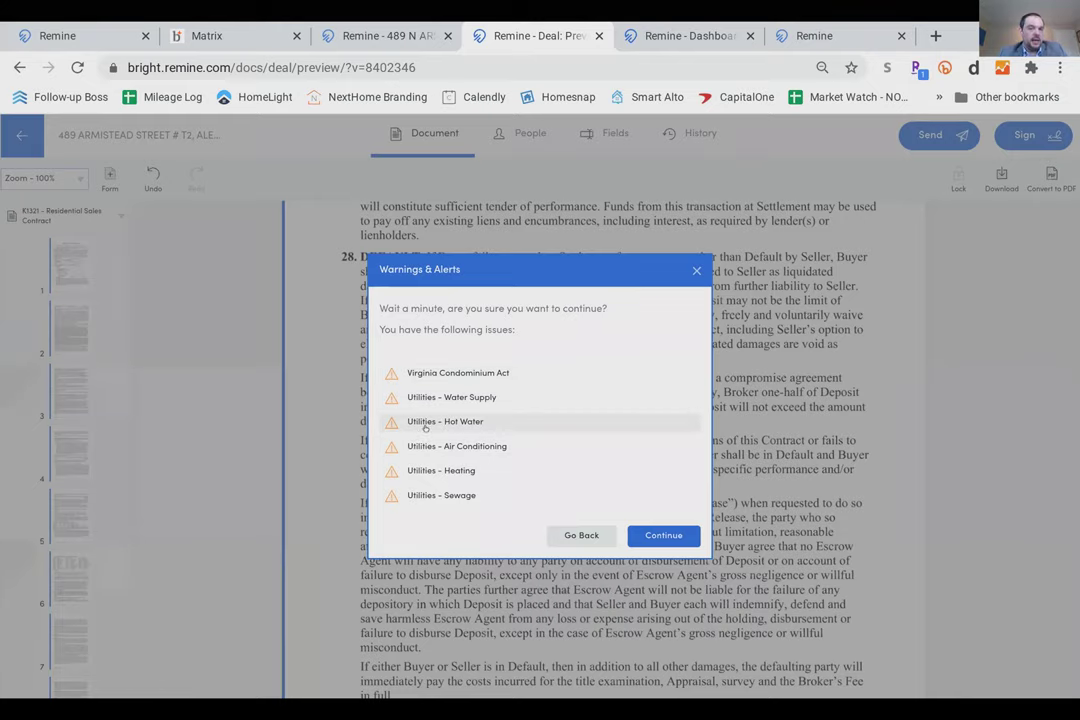
{"action": "left_click", "coordinate": [425, 427]}
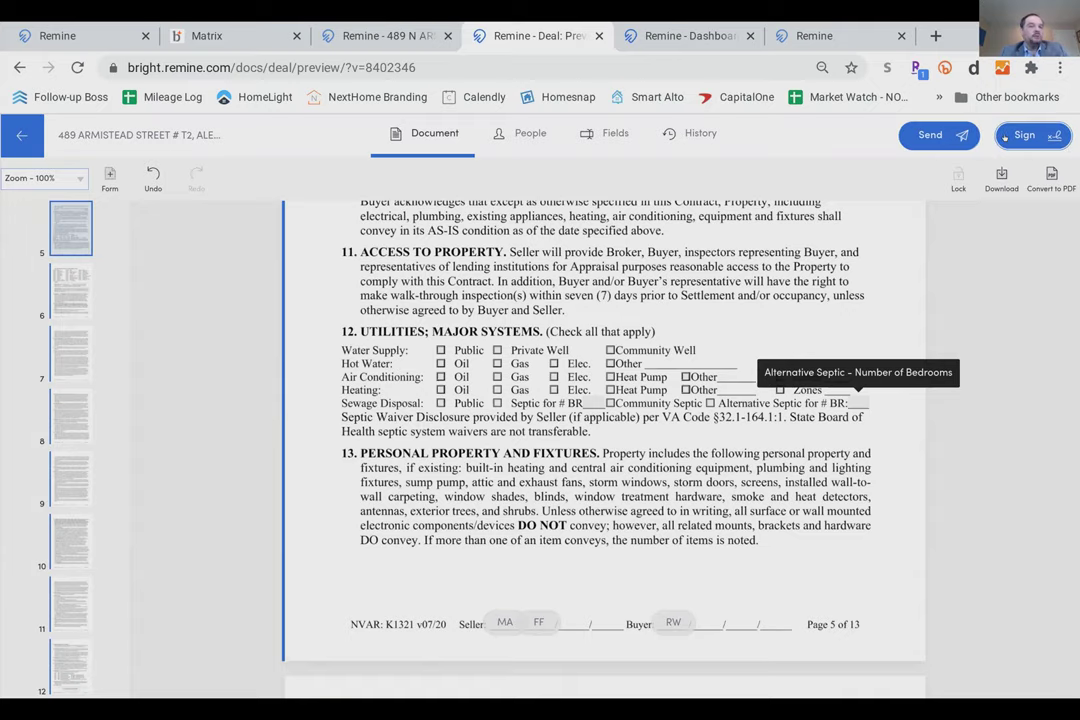
Step: Select all three documents for signing, proceed past empty-field warnings, and choose Send To Sign
{"action": "left_click", "coordinate": [1004, 138]}
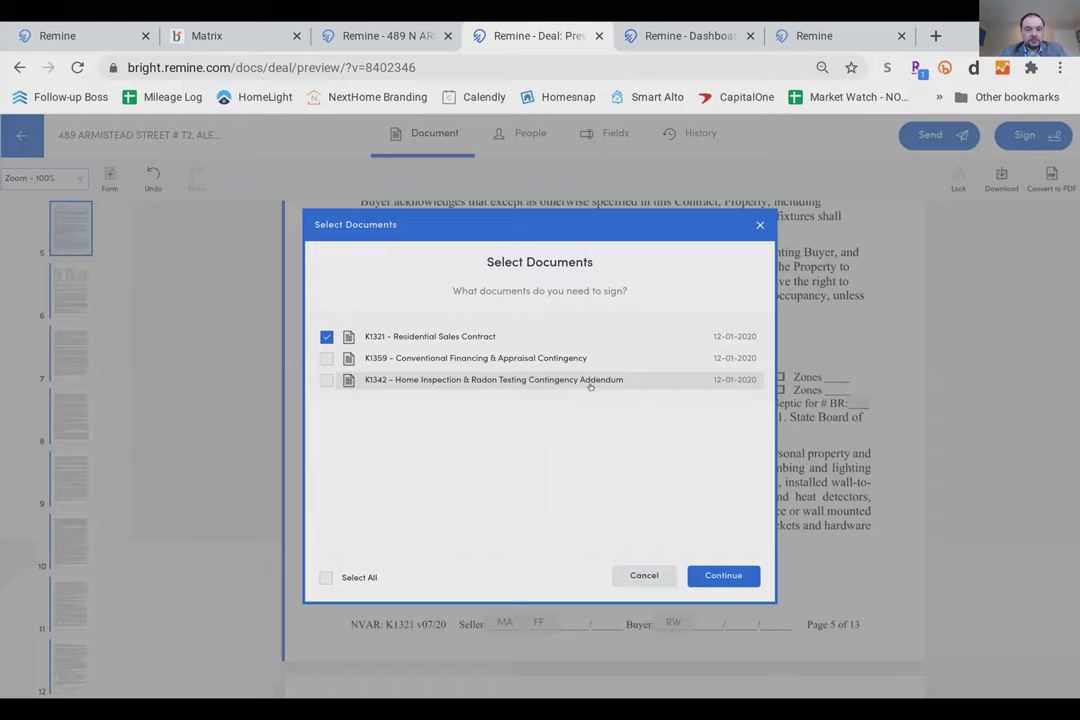
{"action": "left_click", "coordinate": [724, 577]}
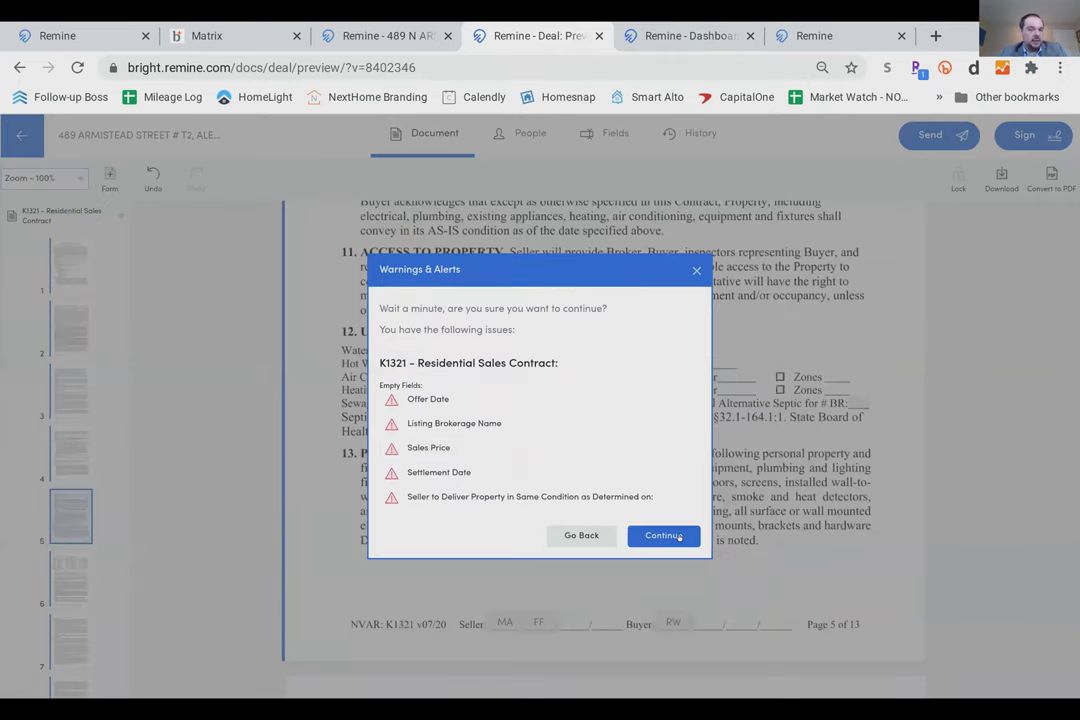
{"action": "left_click", "coordinate": [679, 537]}
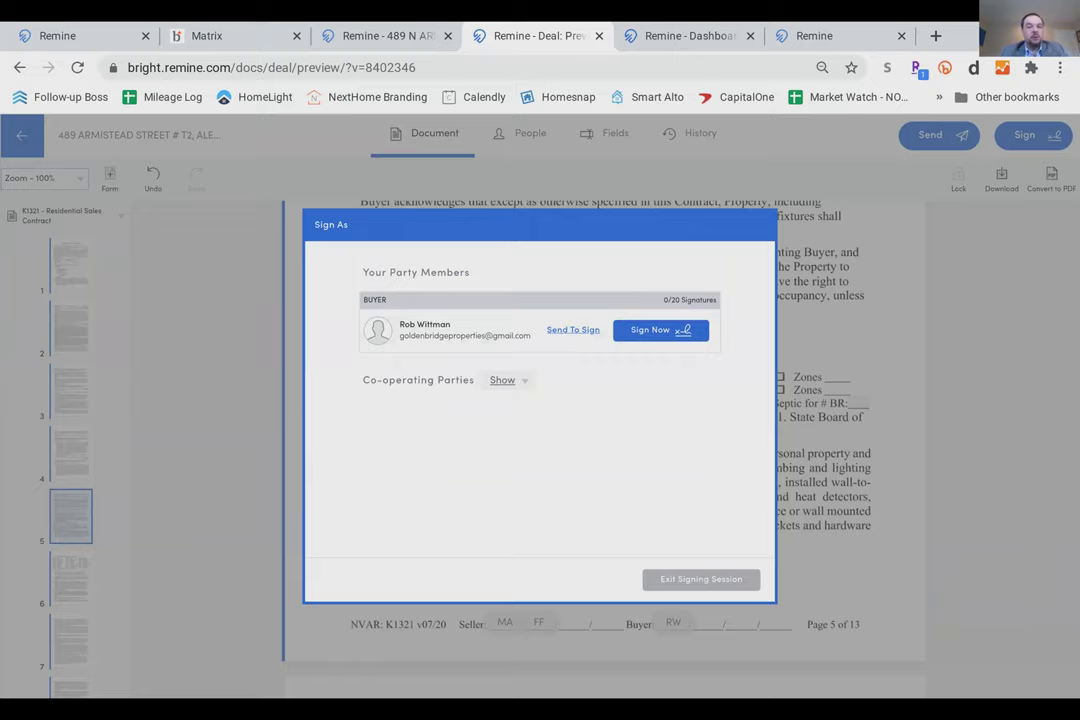
{"action": "left_click", "coordinate": [572, 330]}
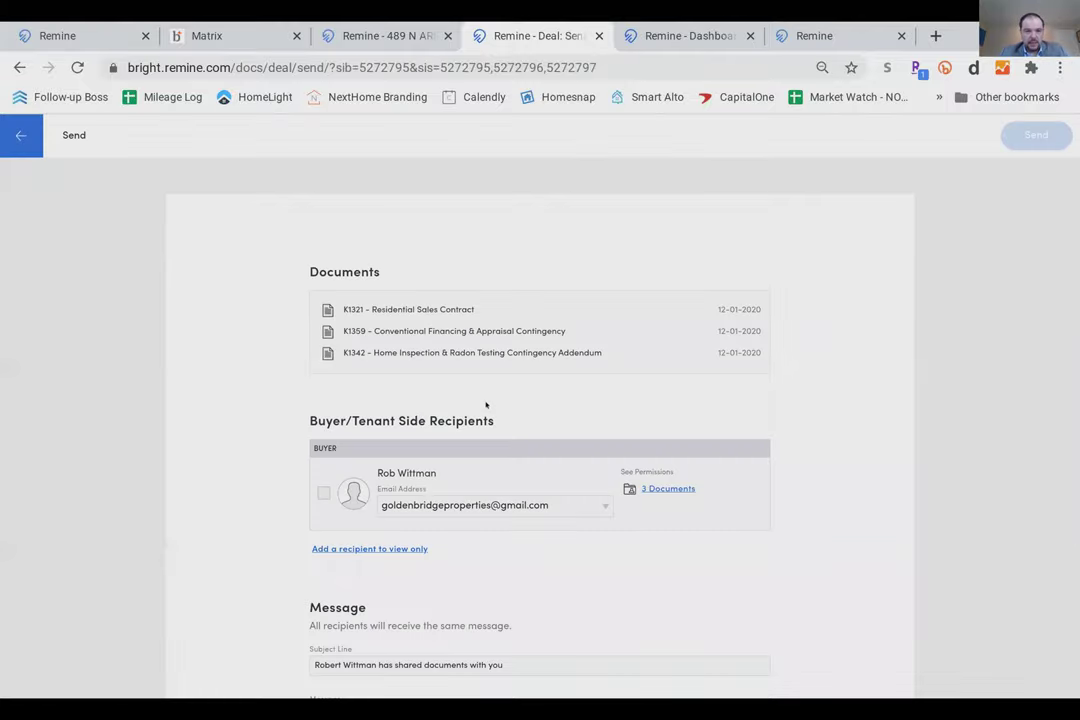
Step: Add the buyer as the recipient and confirm the buyer's e-mail address
{"action": "left_click", "coordinate": [323, 493]}
{"action": "scroll", "coordinate": [448, 407], "scroll_direction": "down", "scroll_amount": 3}
{"action": "left_click", "coordinate": [603, 362]}
{"action": "left_click", "coordinate": [585, 422]}
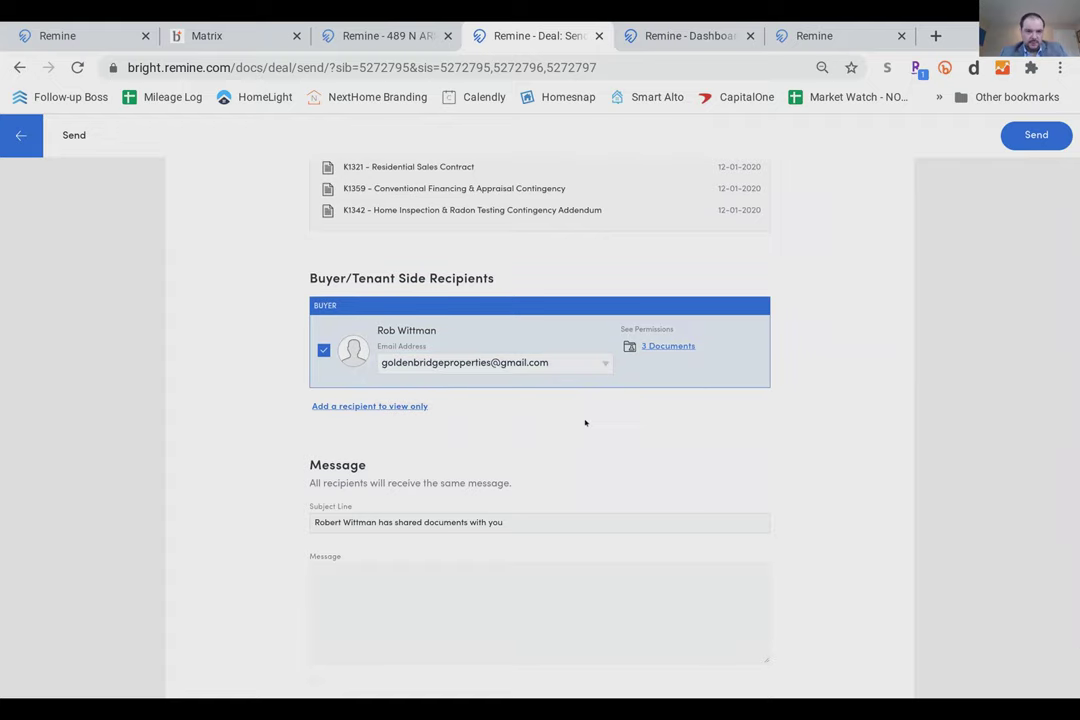
{"action": "scroll", "coordinate": [585, 420], "scroll_direction": "down", "scroll_amount": 2}
Step: Send the documents with the message 'test' and open a new blank browser tab
{"action": "left_click", "coordinate": [434, 511]}
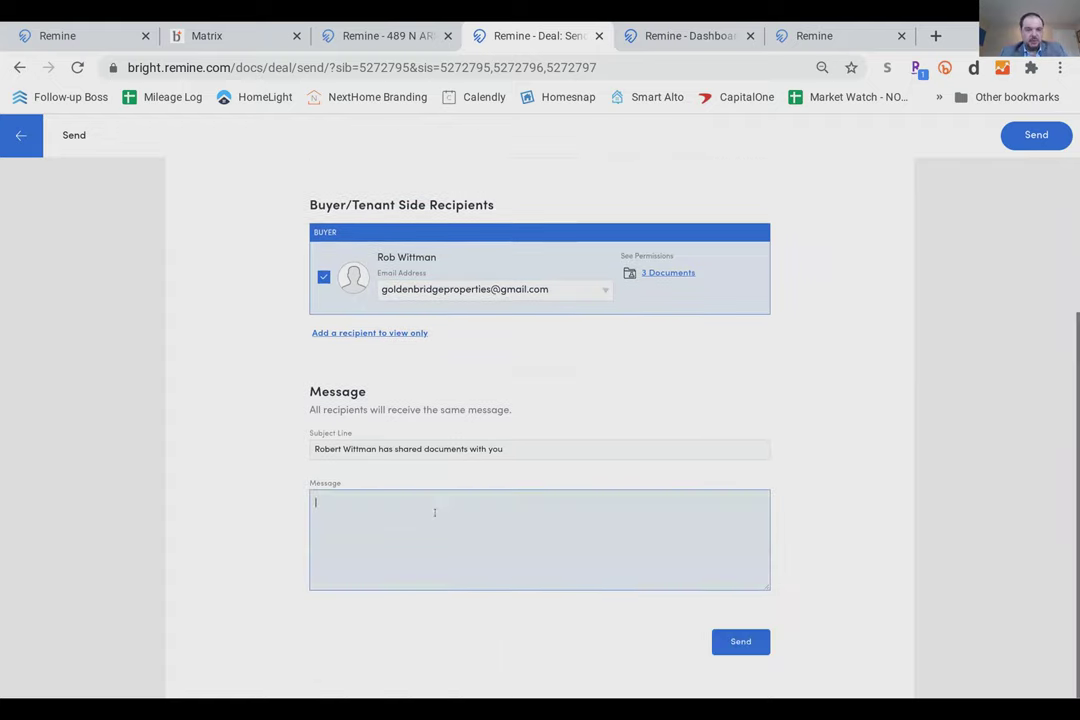
{"action": "type", "text": "test"}
{"action": "left_click", "coordinate": [731, 641]}
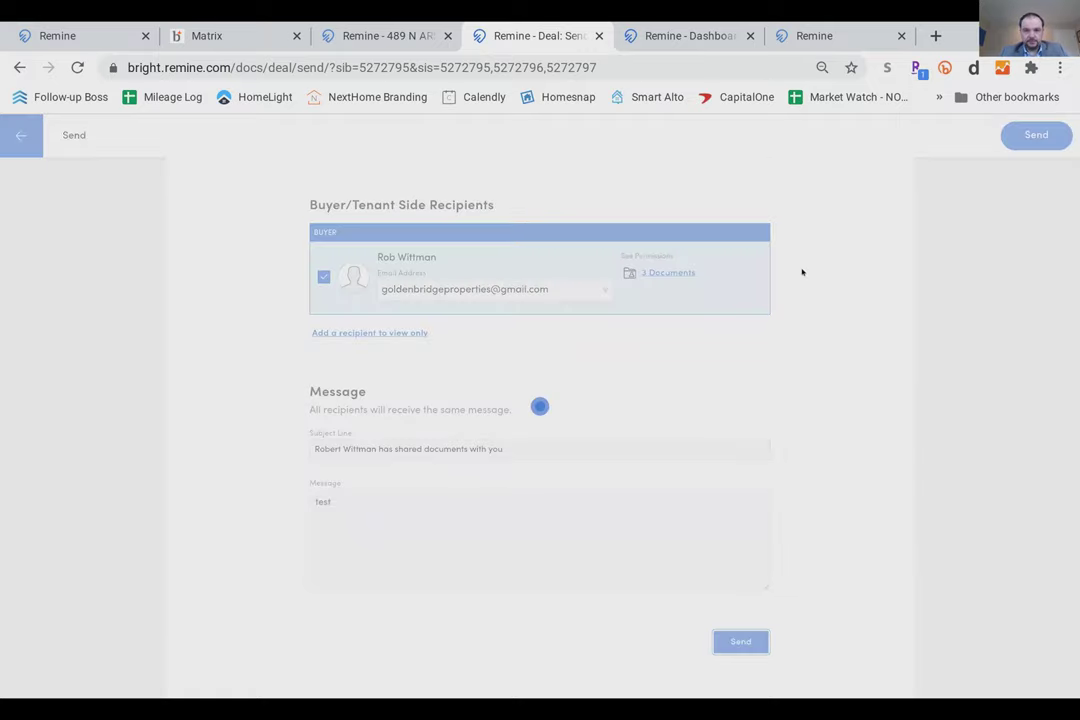
{"action": "left_click", "coordinate": [936, 36]}
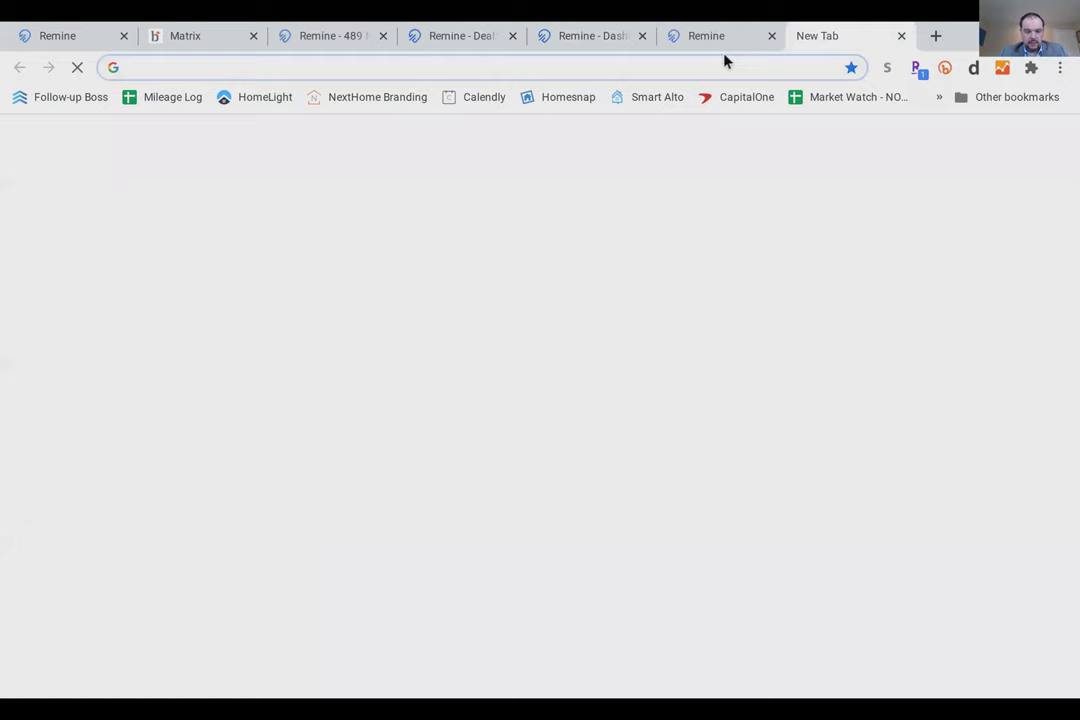
Step: Load gmail.com and switch to the buyer's Google account
{"action": "type", "text": "gmail.com"}
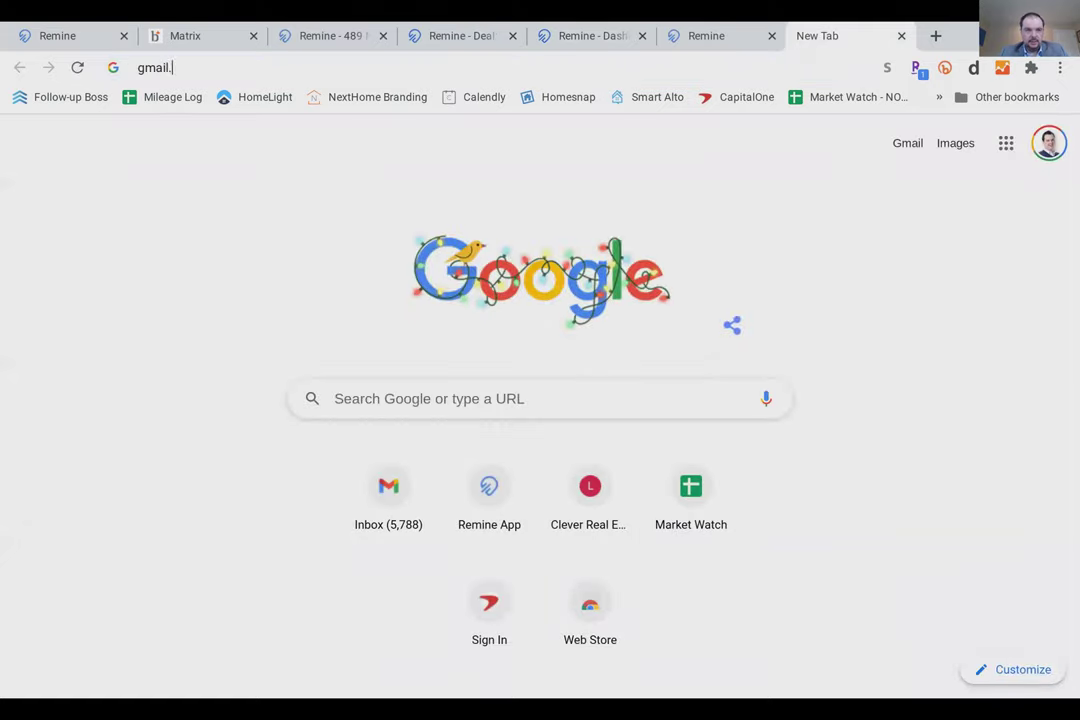
{"action": "key", "text": "Return"}
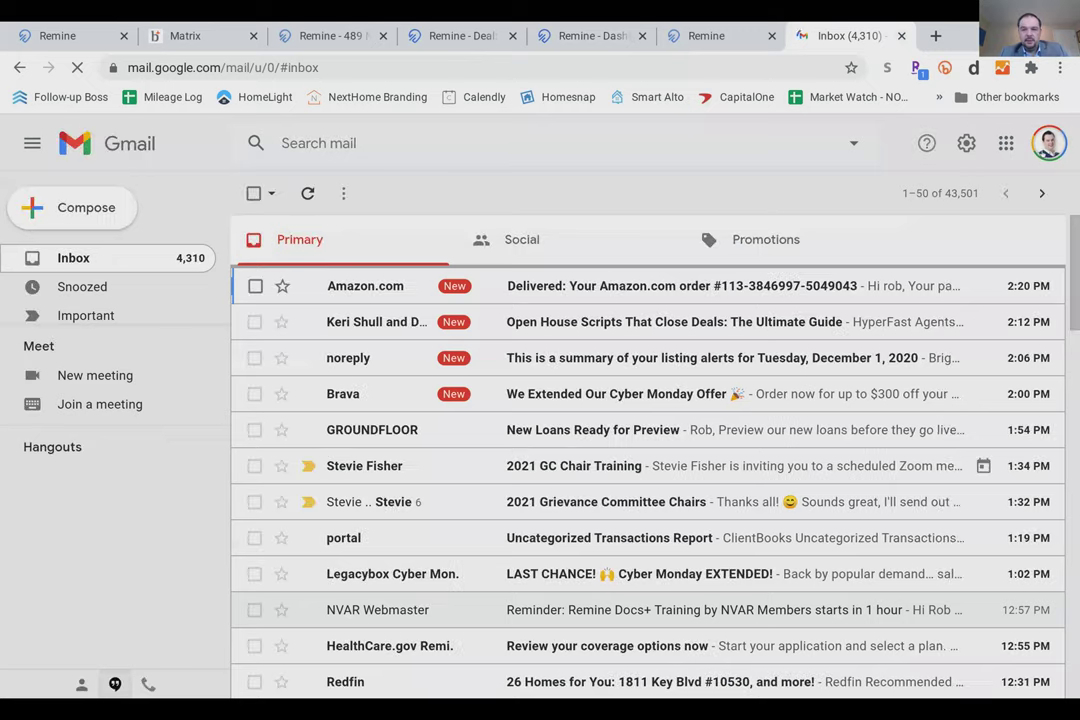
{"action": "left_click", "coordinate": [1049, 143]}
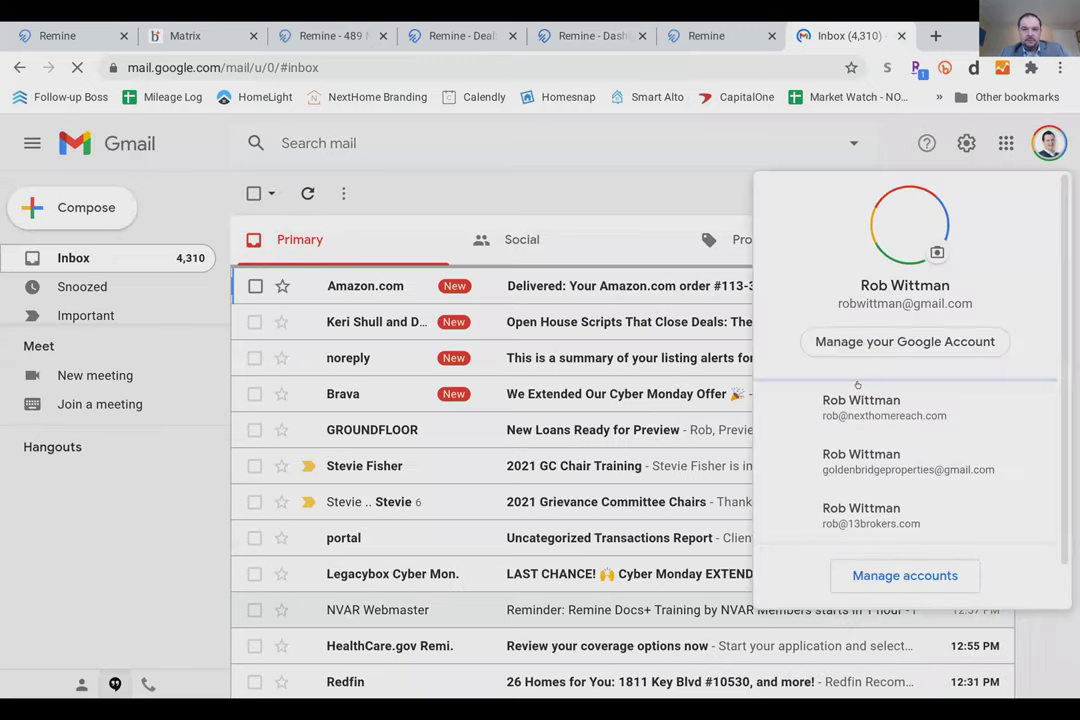
{"action": "left_click", "coordinate": [860, 400]}
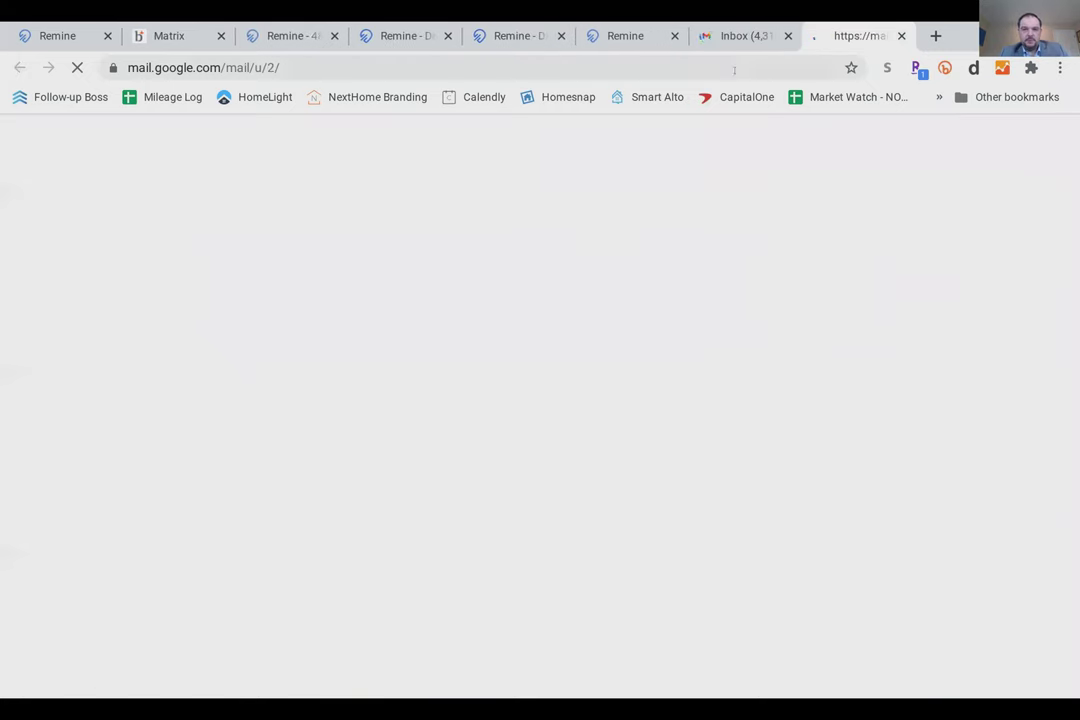
Step: Close the old inbox tab and open the Remine Team email sharing K1321, K1359 and K1342
{"action": "left_click", "coordinate": [788, 36]}
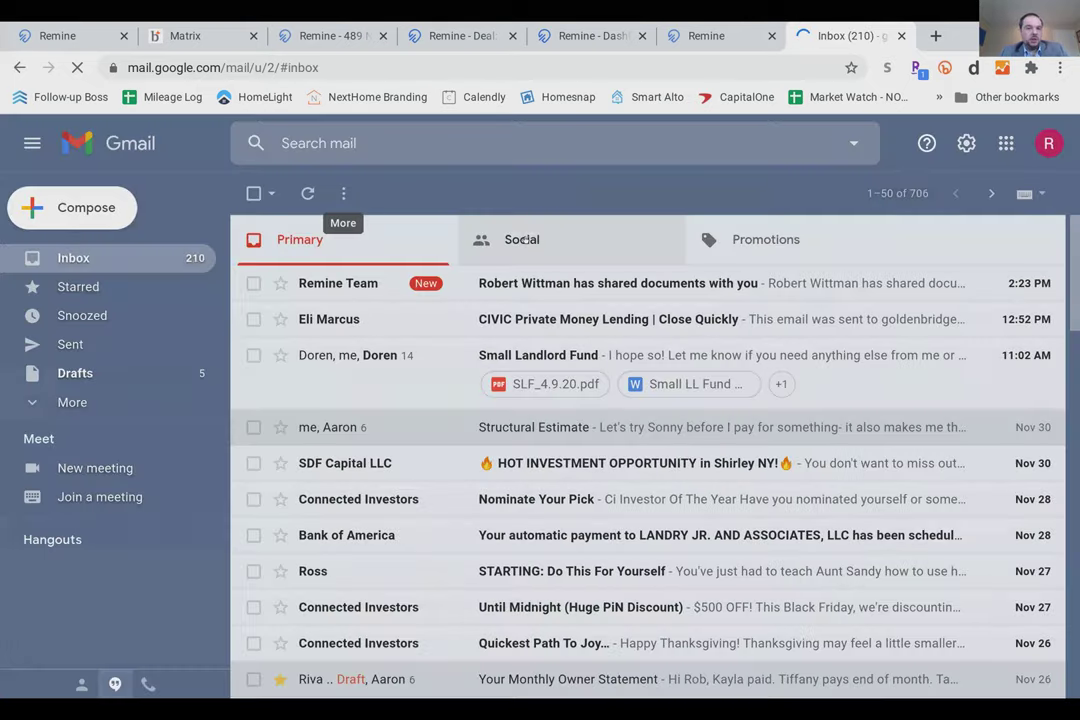
{"action": "left_click", "coordinate": [566, 284]}
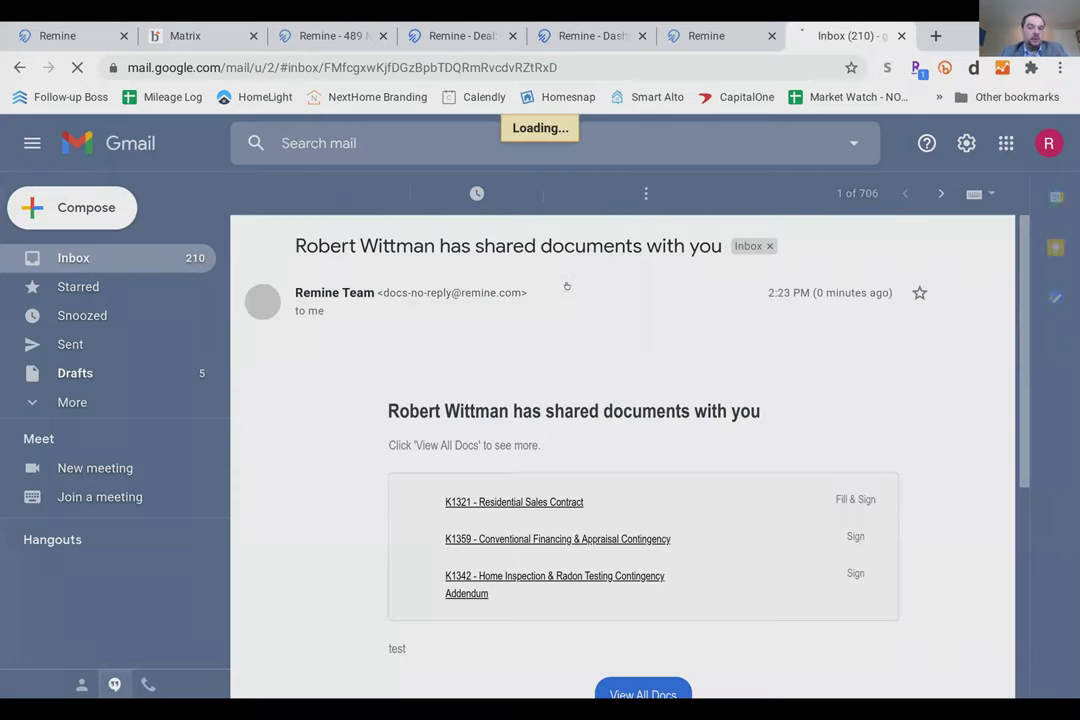
{"action": "scroll", "coordinate": [600, 400], "scroll_direction": "down", "scroll_amount": 2}
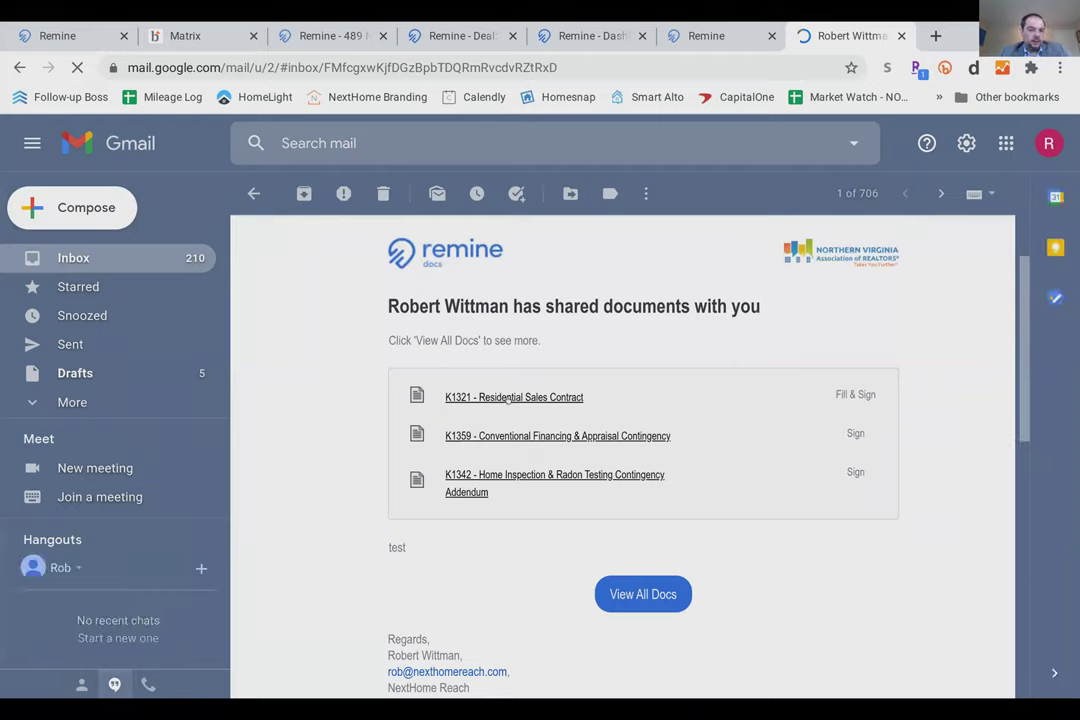
Step: Open the shared K1321 Residential Sales Contract as the buyer and scroll through it
{"action": "left_click", "coordinate": [642, 594]}
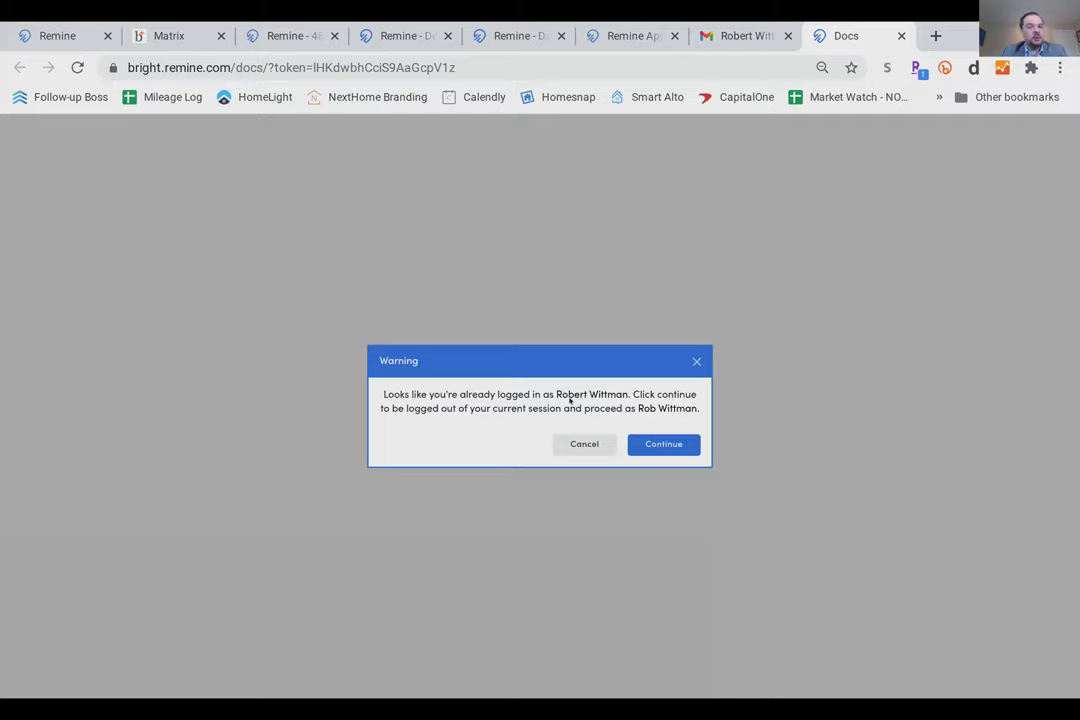
{"action": "left_click", "coordinate": [670, 449]}
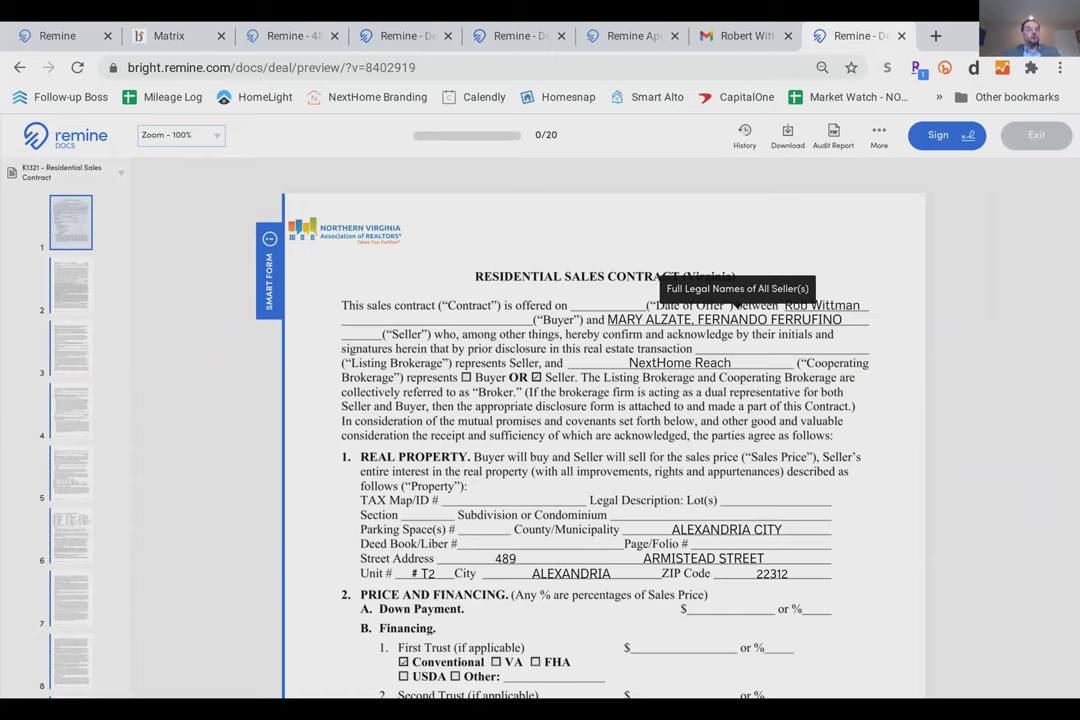
{"action": "scroll", "coordinate": [541, 430], "scroll_direction": "down", "scroll_amount": 2}
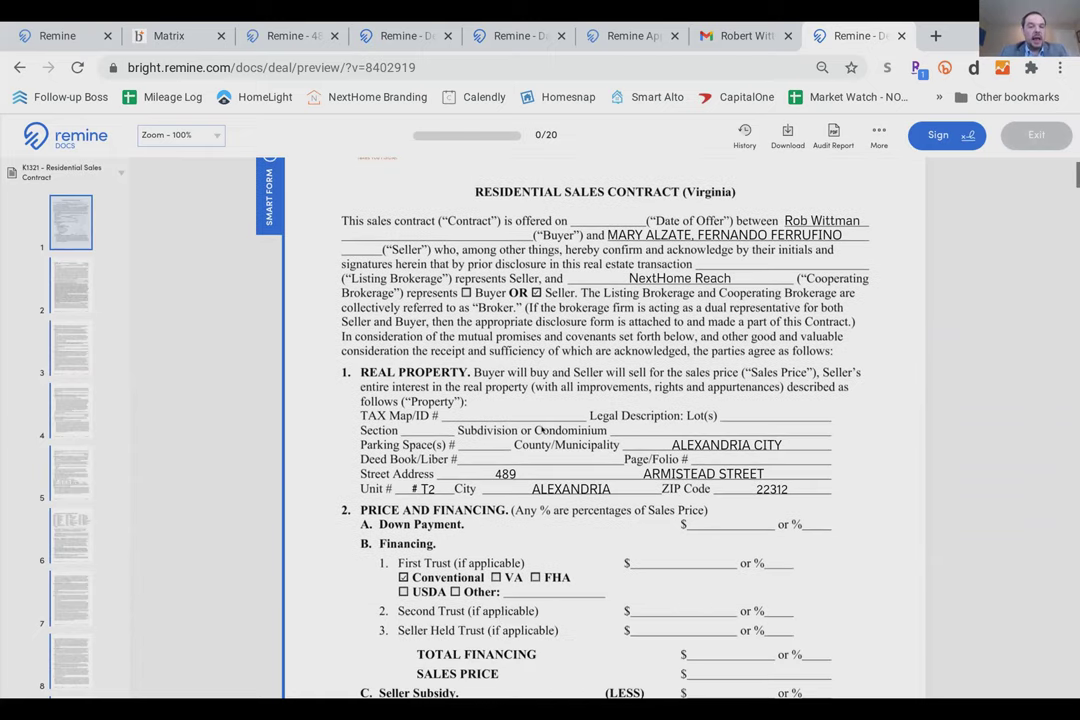
{"action": "scroll", "coordinate": [541, 430], "scroll_direction": "down", "scroll_amount": 3}
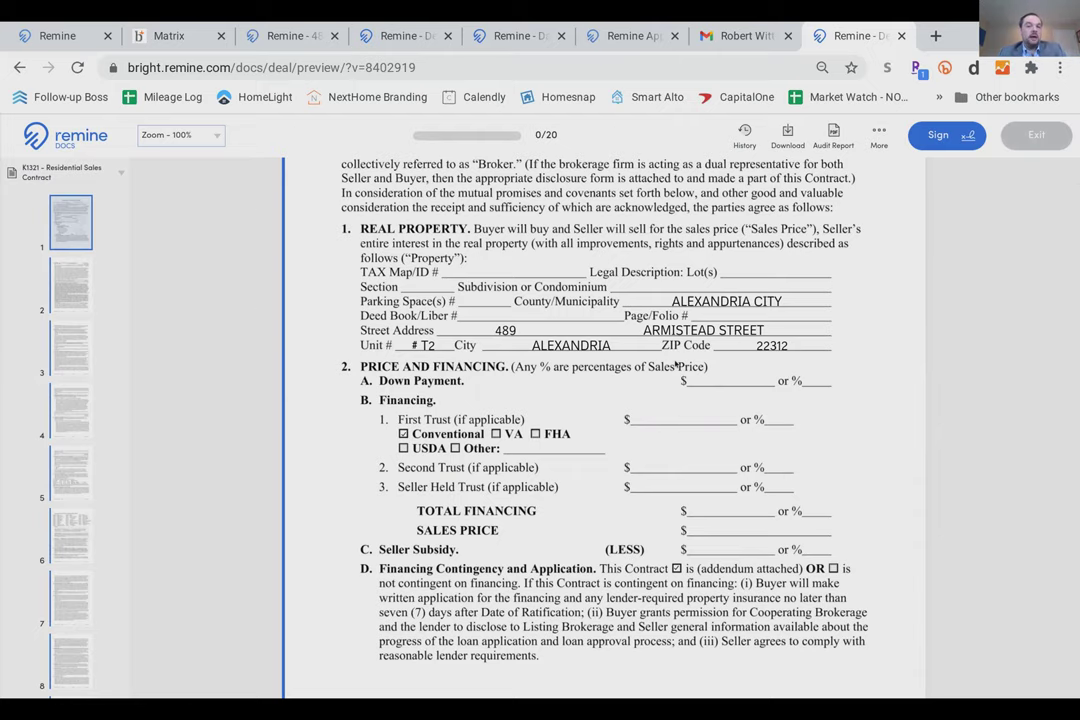
{"action": "scroll", "coordinate": [676, 366], "scroll_direction": "up", "scroll_amount": 5}
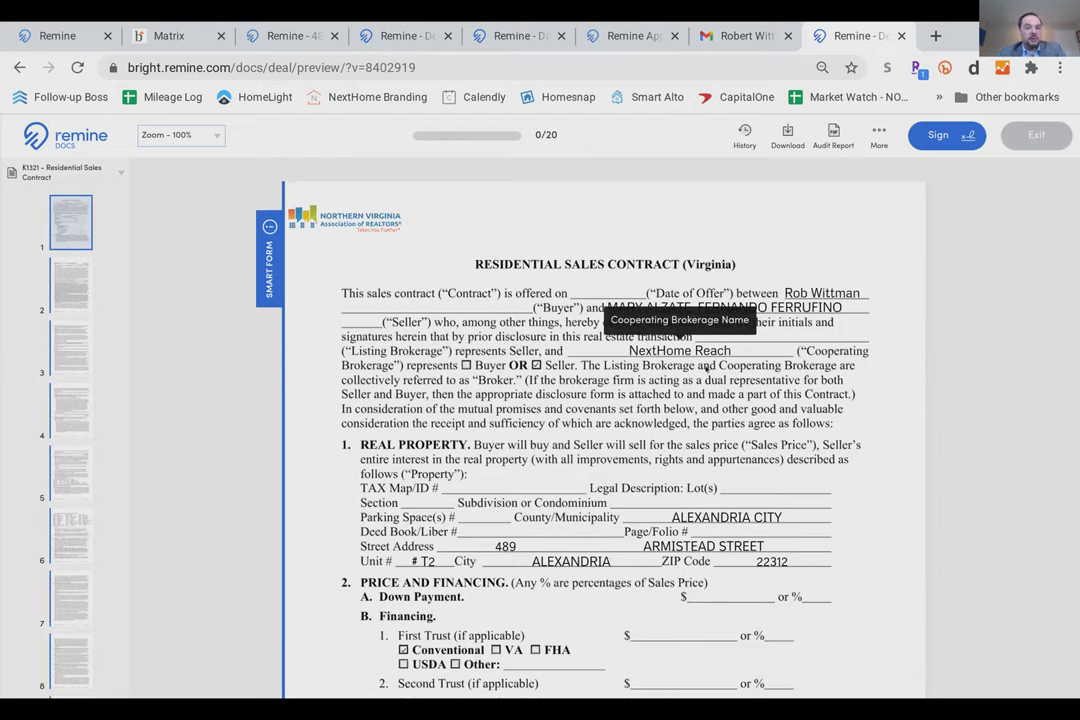
{"action": "scroll", "coordinate": [692, 344], "scroll_direction": "down", "scroll_amount": 3}
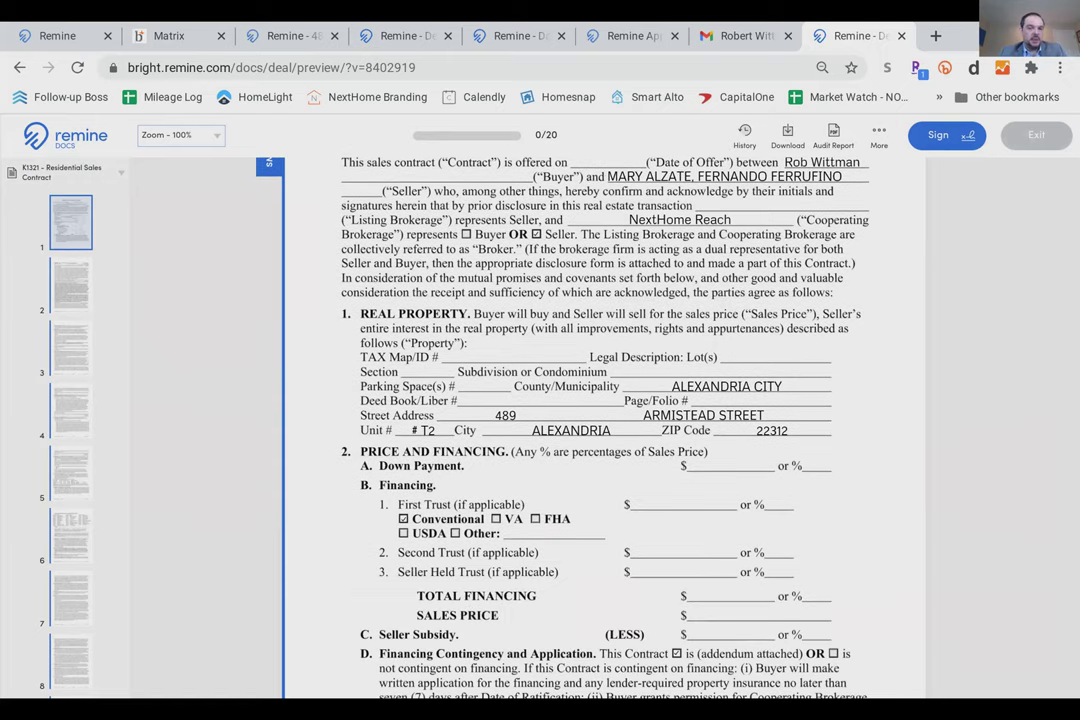
{"action": "scroll", "coordinate": [700, 330], "scroll_direction": "down", "scroll_amount": 6}
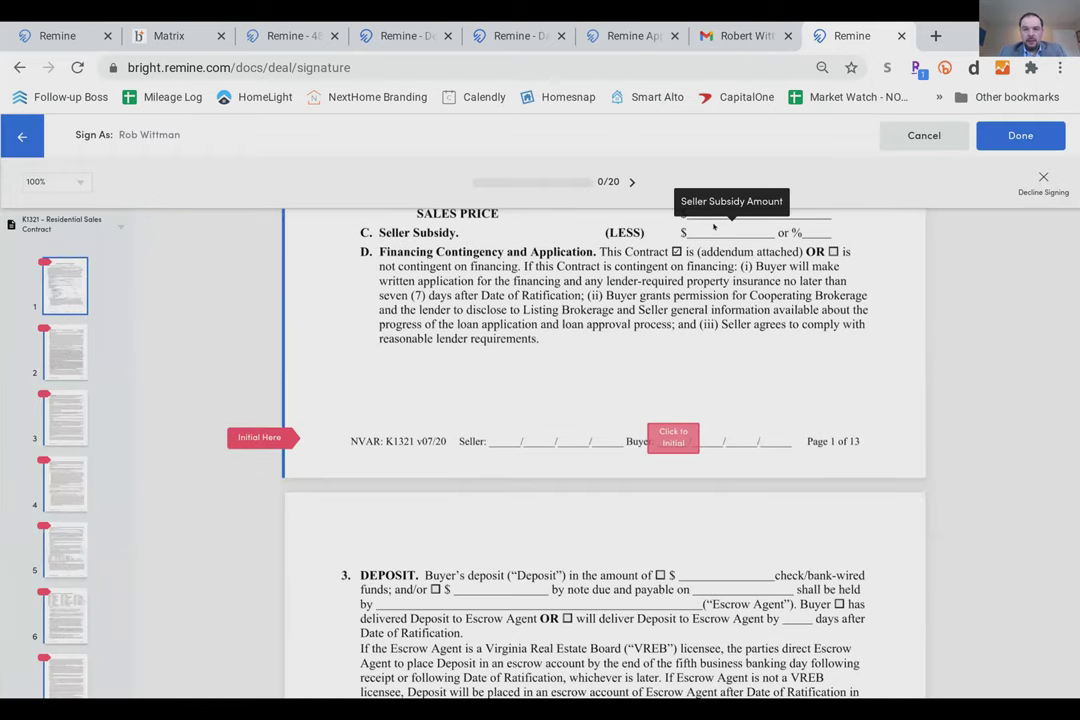
Step: Initial the buyer line on page 1, adopting a typed signature and accepting e-signing
{"action": "scroll", "coordinate": [713, 226], "scroll_direction": "up", "scroll_amount": 3}
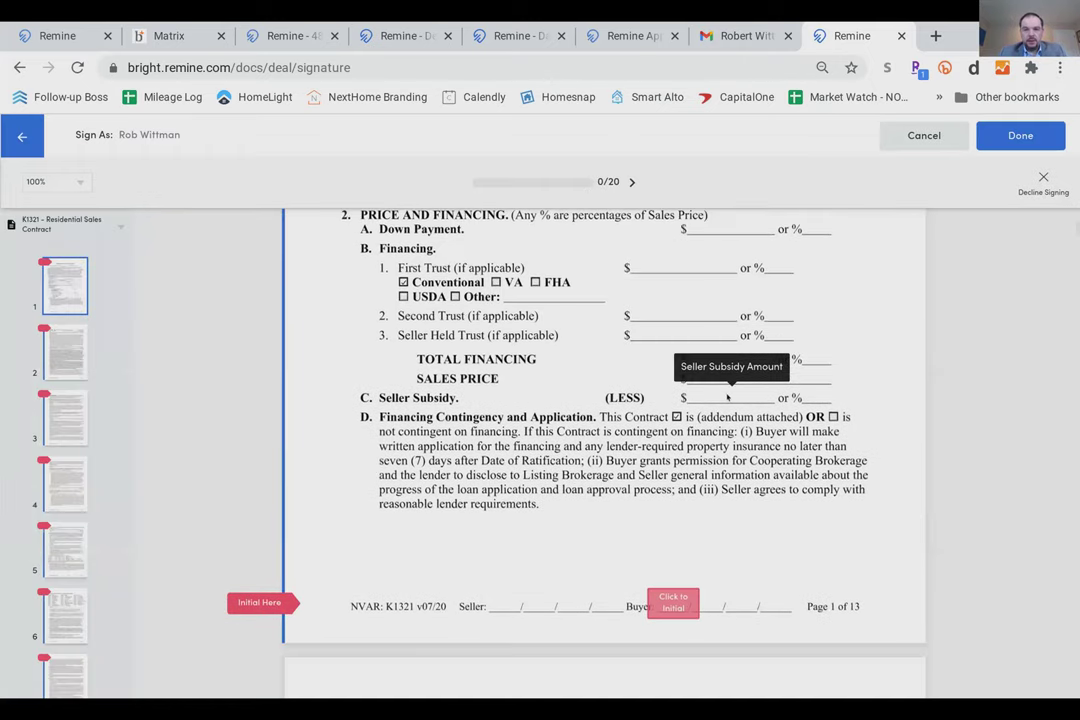
{"action": "left_click", "coordinate": [661, 600]}
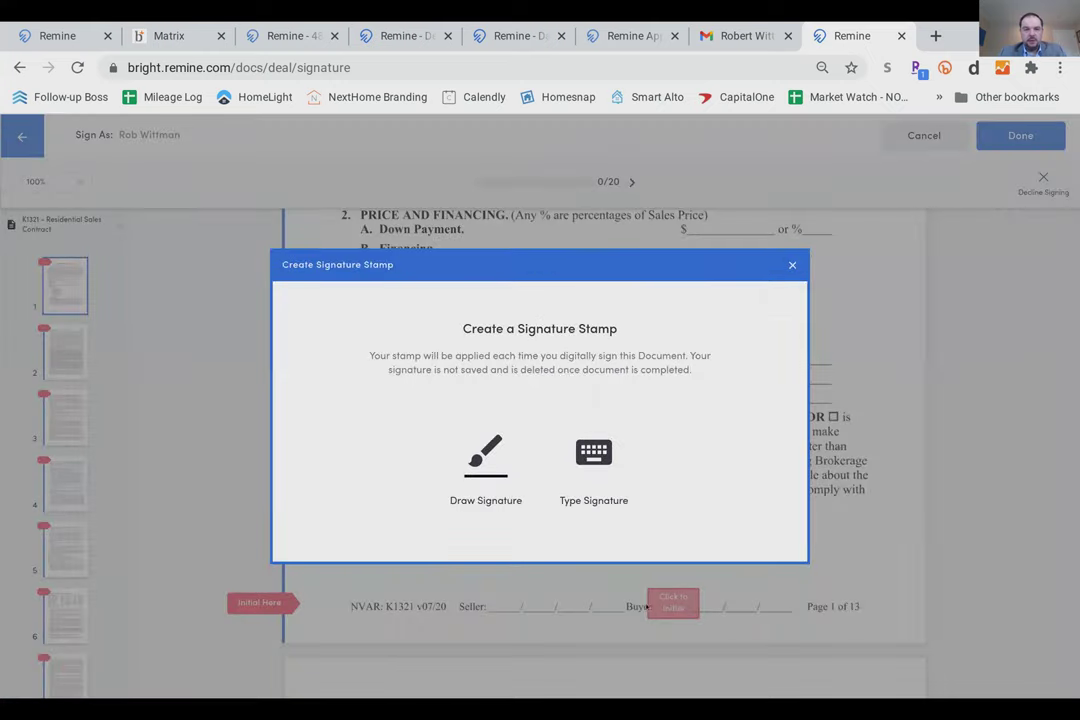
{"action": "left_click", "coordinate": [605, 460]}
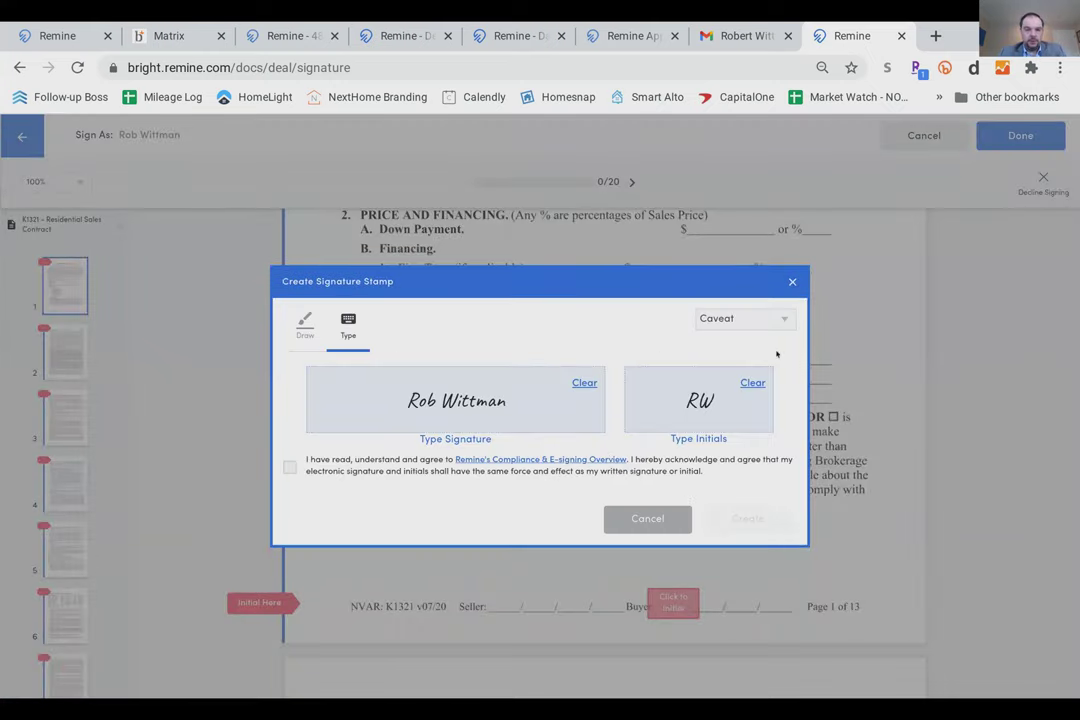
{"action": "left_click", "coordinate": [290, 467]}
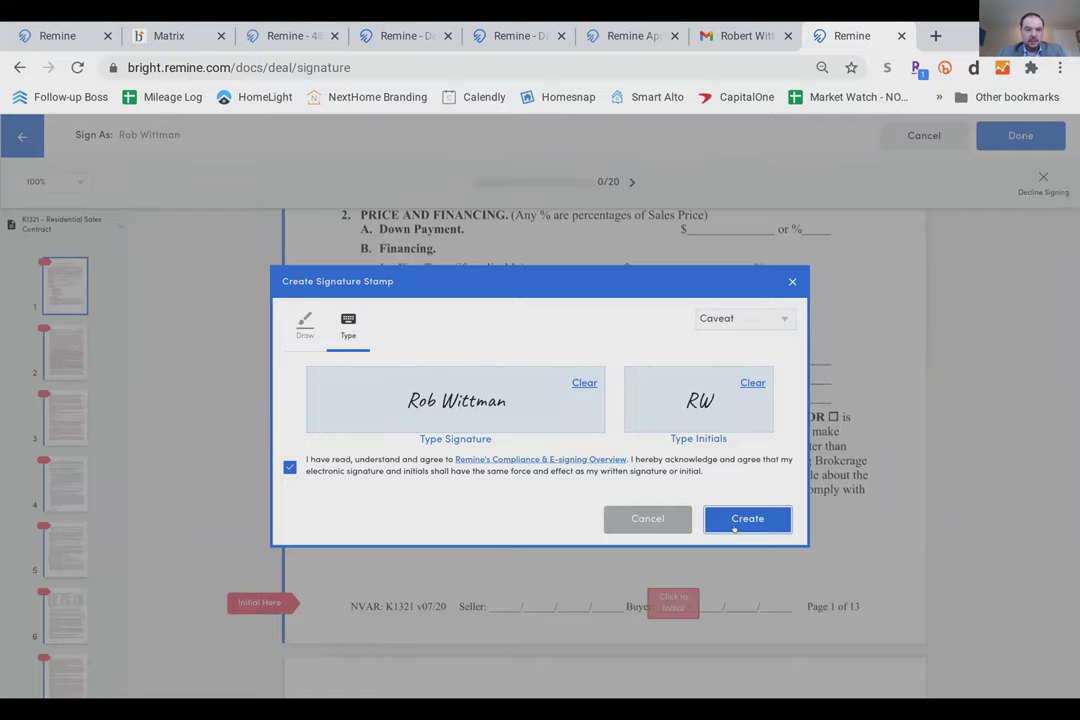
{"action": "left_click", "coordinate": [747, 519]}
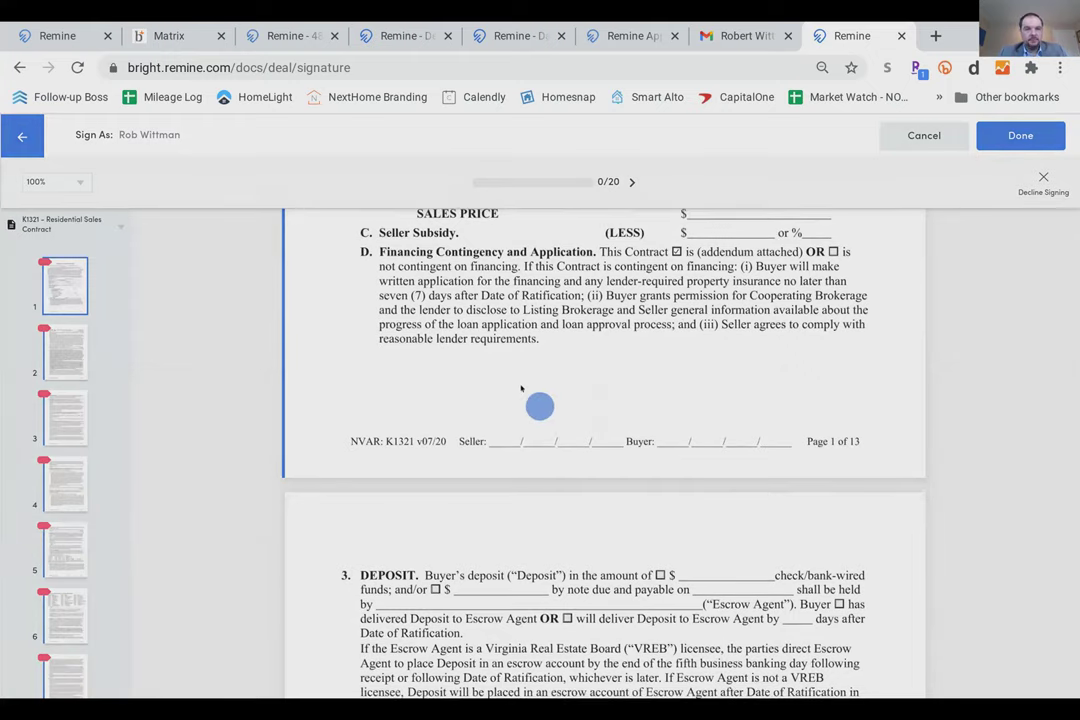
Step: Initial the buyer lines on pages 2 and 3, then finish despite 17 missing signatures
{"action": "scroll", "coordinate": [621, 331], "scroll_direction": "down", "scroll_amount": 2}
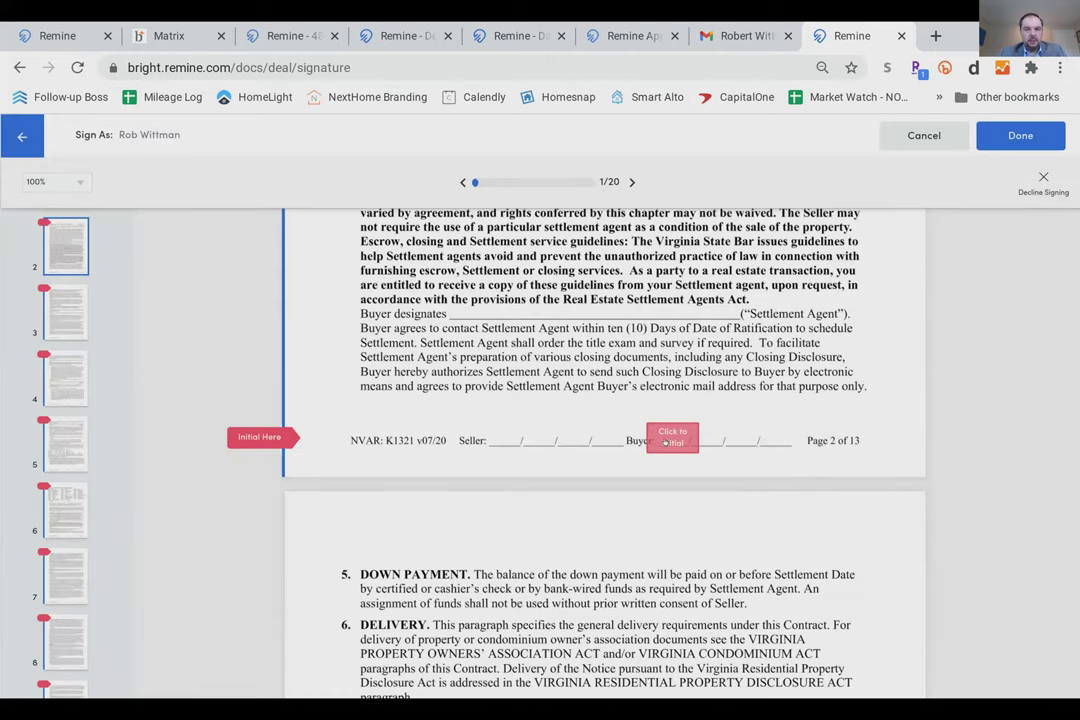
{"action": "left_click", "coordinate": [665, 441]}
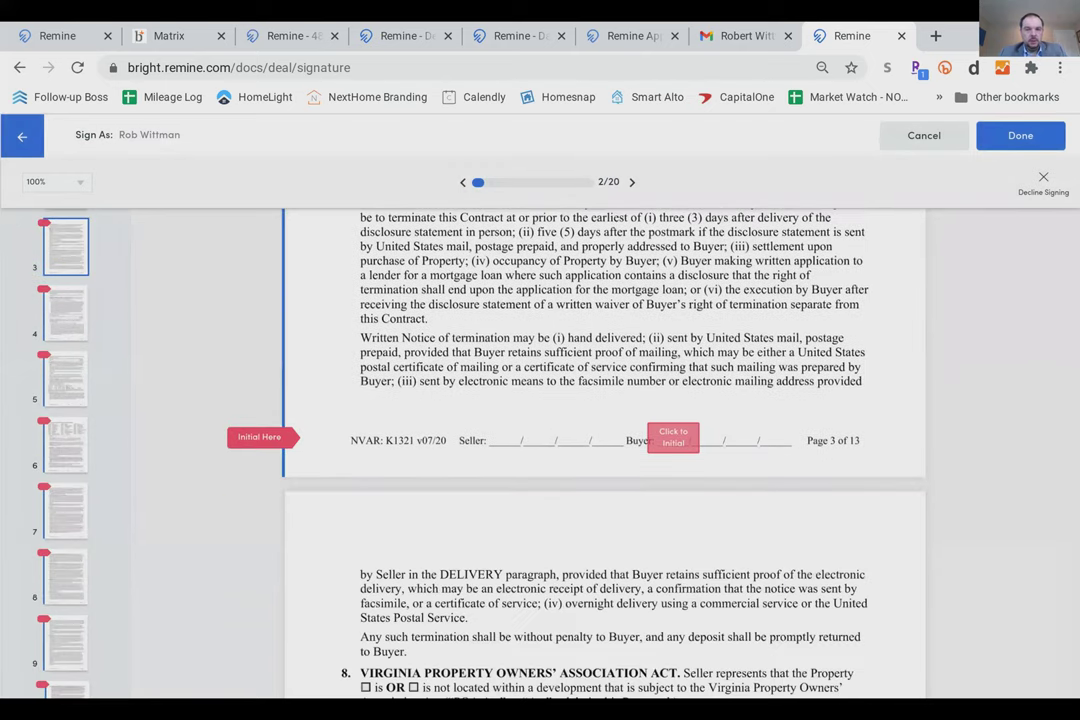
{"action": "left_click", "coordinate": [540, 405]}
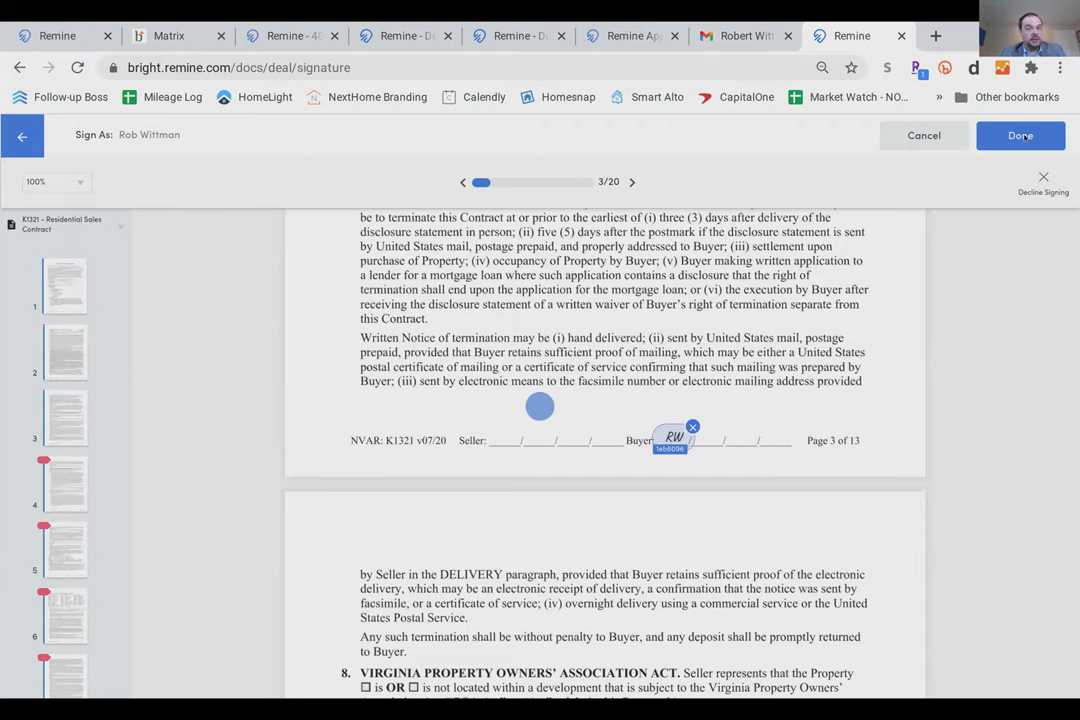
{"action": "left_click", "coordinate": [1021, 136]}
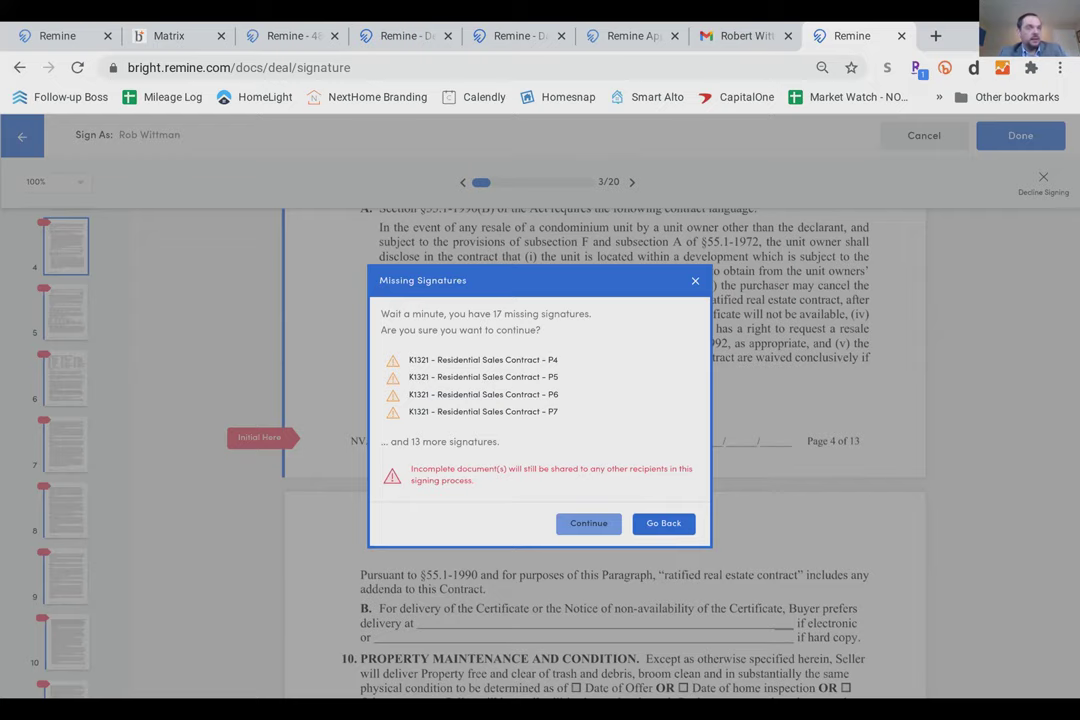
{"action": "left_click", "coordinate": [600, 525]}
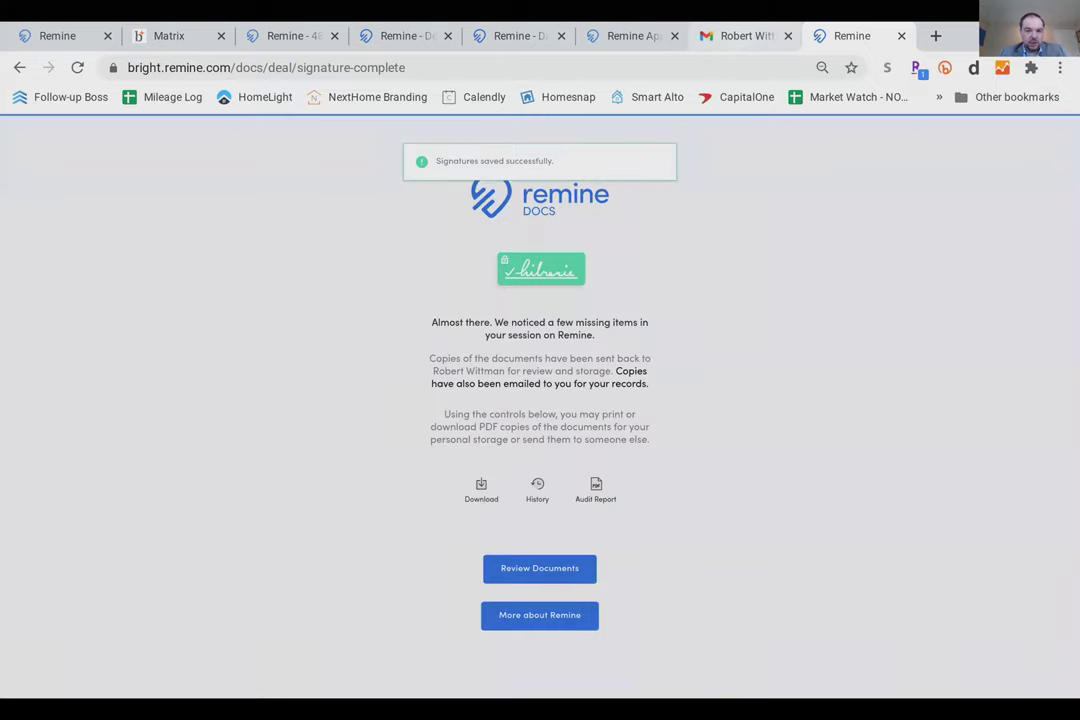
Step: Switch Gmail to the second Google account's inbox
{"action": "left_click", "coordinate": [740, 36]}
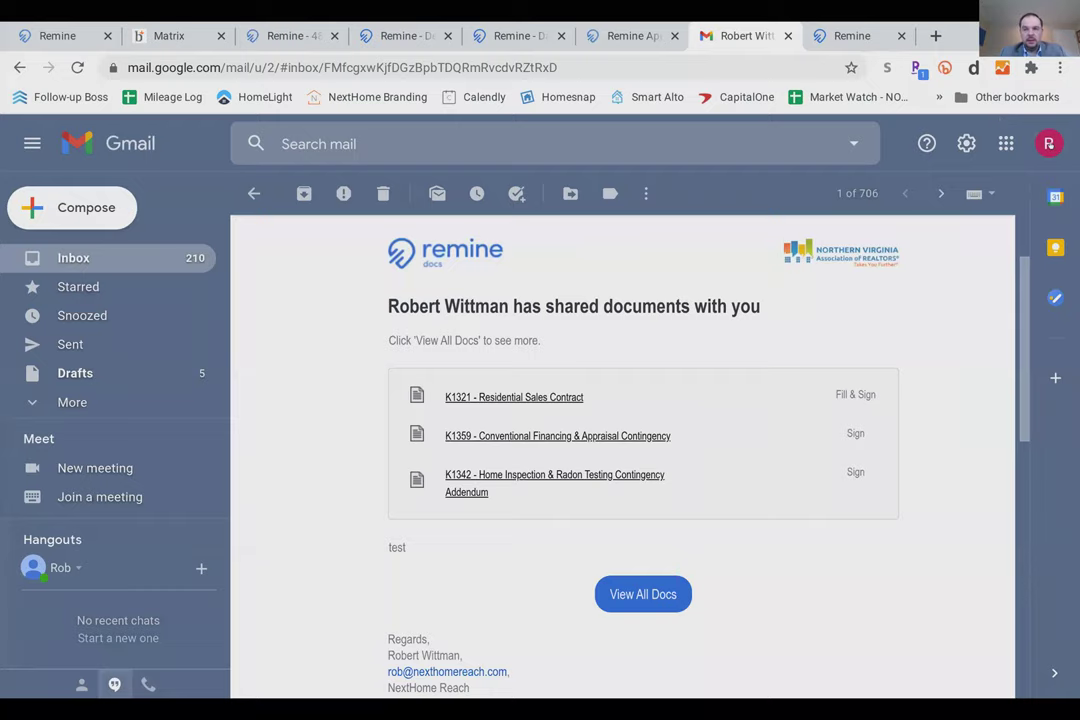
{"action": "left_click", "coordinate": [1048, 143]}
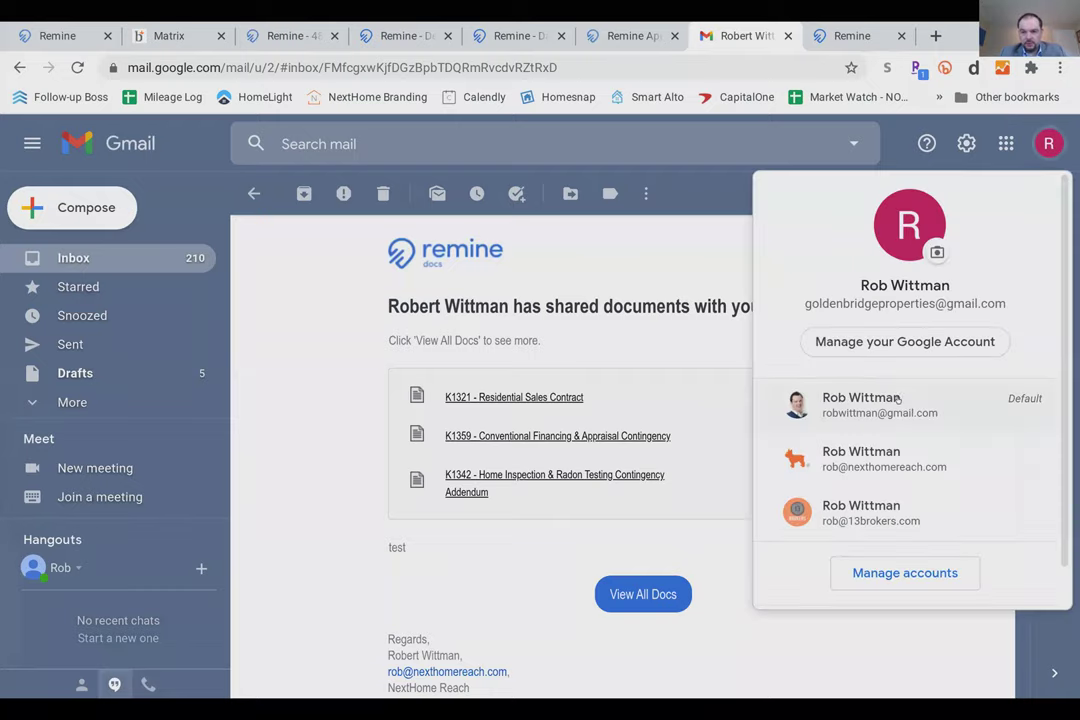
{"action": "left_click", "coordinate": [884, 458]}
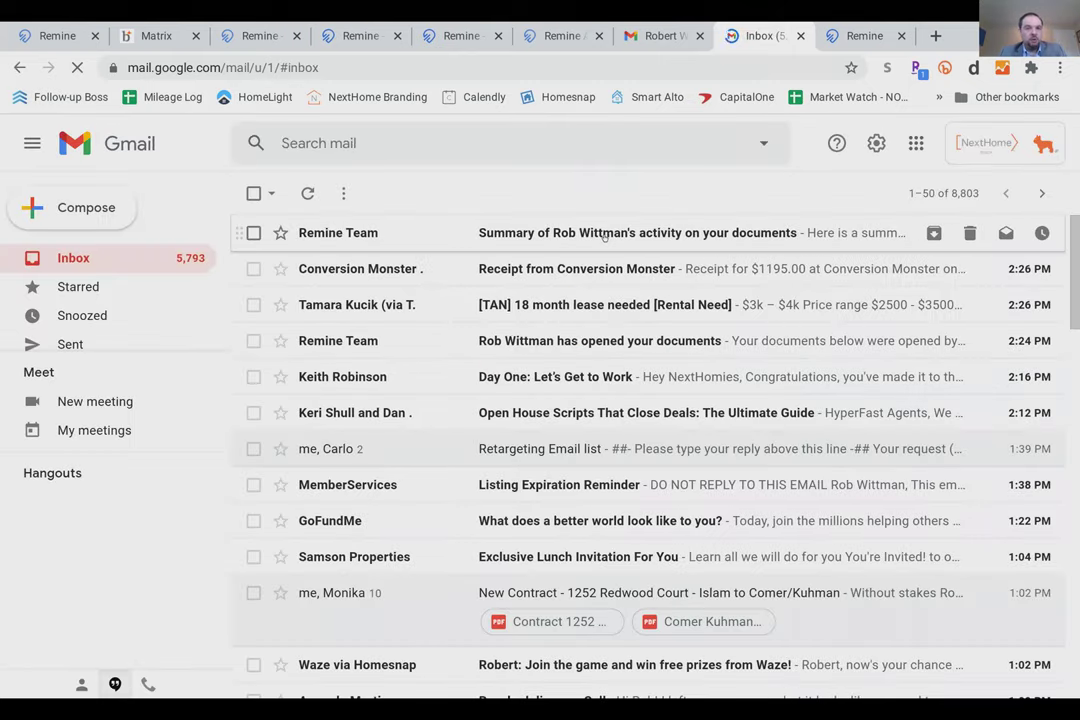
Step: Read the activity summary email reporting 10, 4 and 3 missing signatures, then return to Remine
{"action": "left_click", "coordinate": [604, 234]}
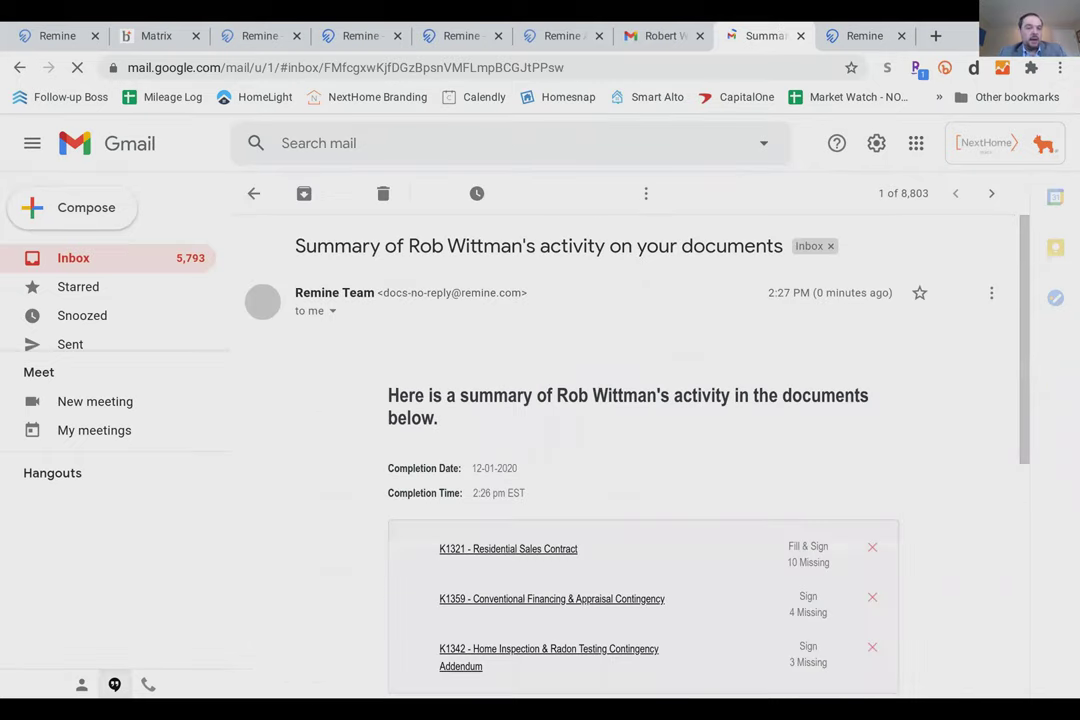
{"action": "scroll", "coordinate": [586, 340], "scroll_direction": "down", "scroll_amount": 2}
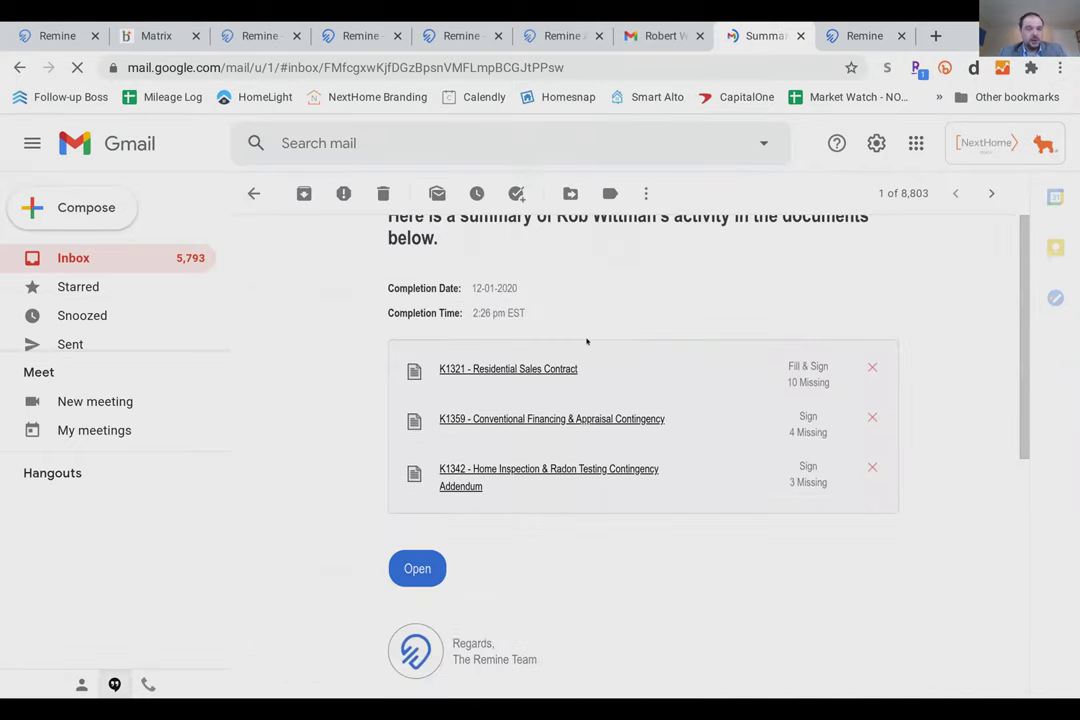
{"action": "scroll", "coordinate": [586, 341], "scroll_direction": "down", "scroll_amount": 1}
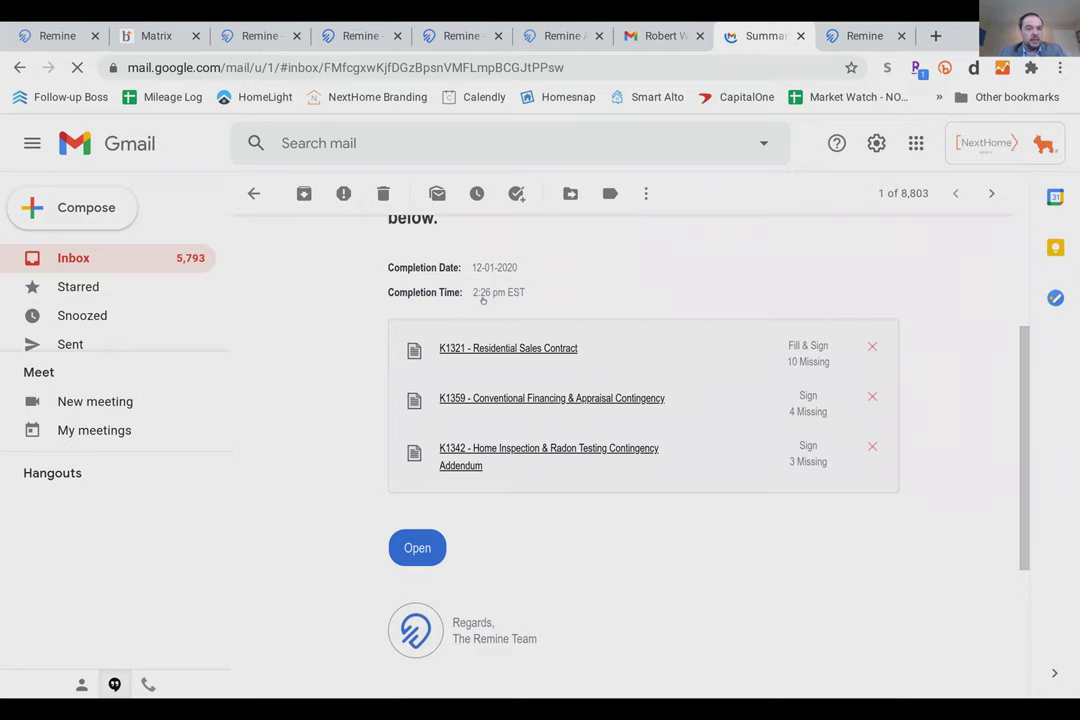
{"action": "scroll", "coordinate": [545, 480], "scroll_direction": "up", "scroll_amount": 2}
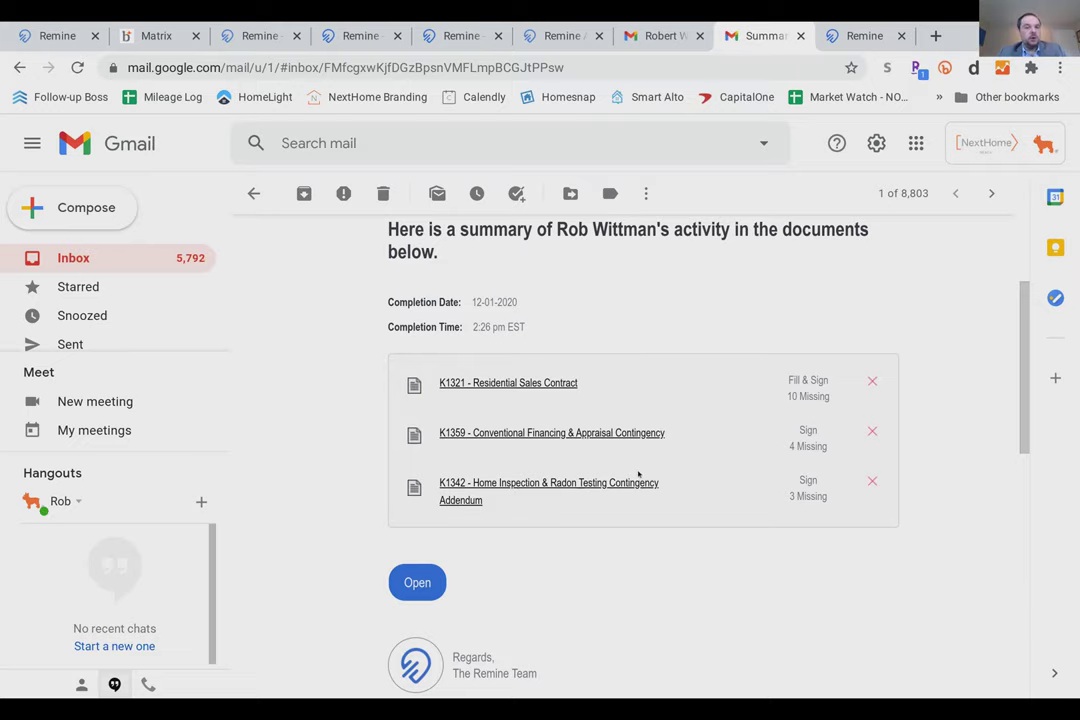
{"action": "scroll", "coordinate": [638, 474], "scroll_direction": "up", "scroll_amount": 2}
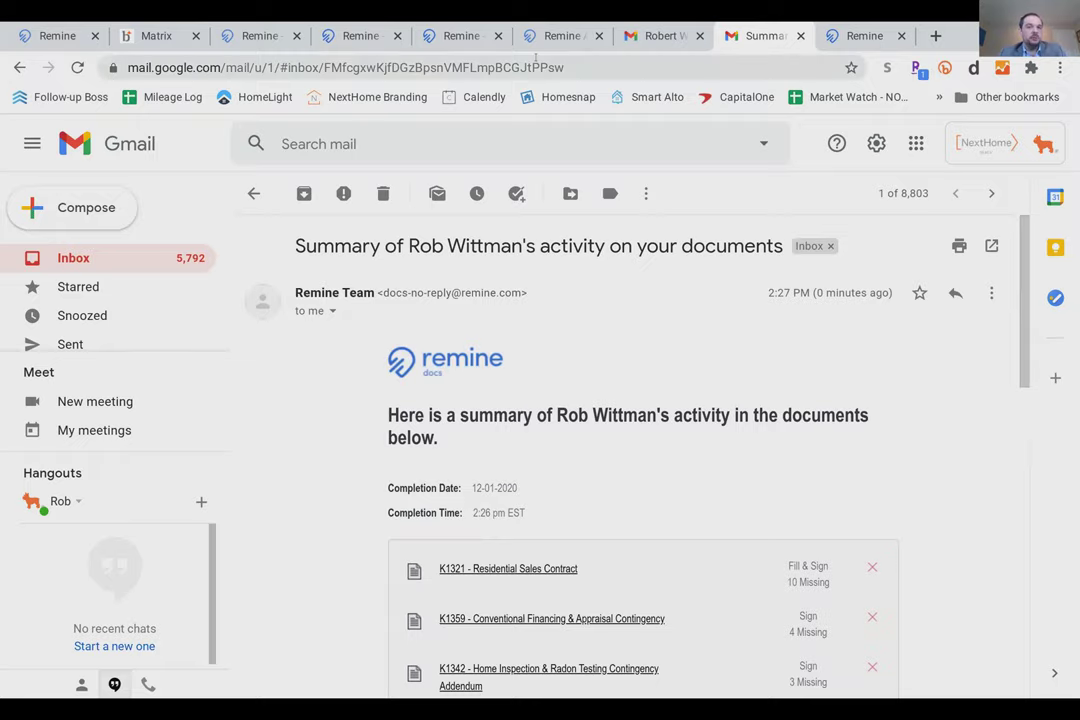
{"action": "left_click", "coordinate": [565, 36]}
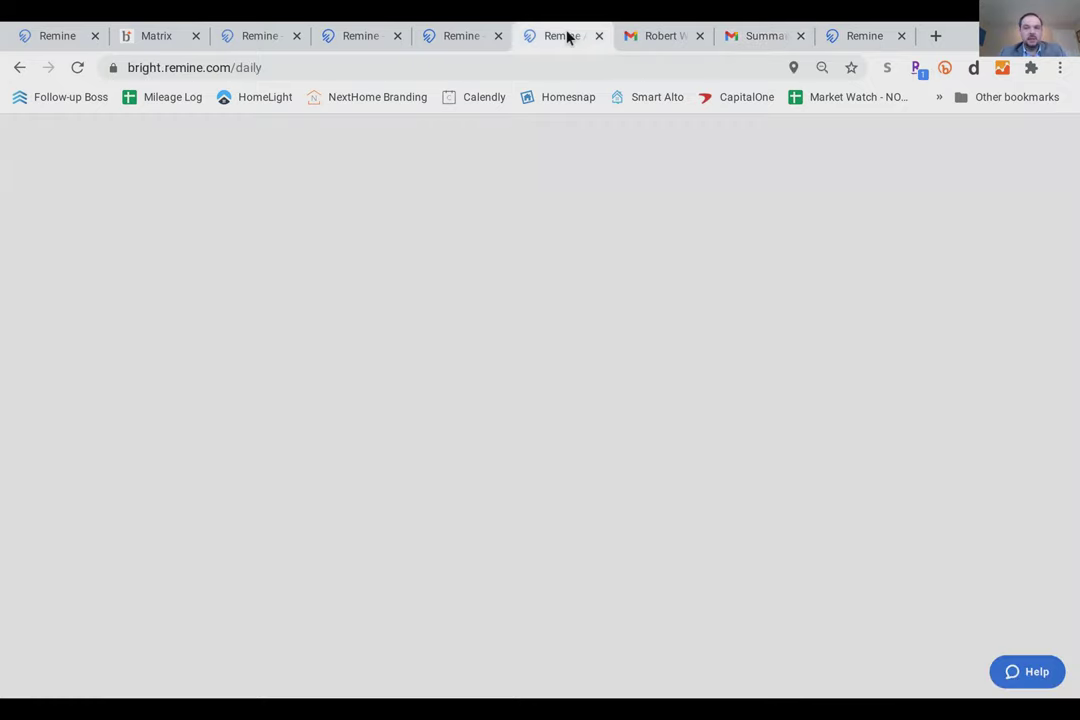
Step: Upload Patrick_Henry.jpg from the Docs+ dashboard into the personal folder and select it
{"action": "left_click", "coordinate": [860, 38]}
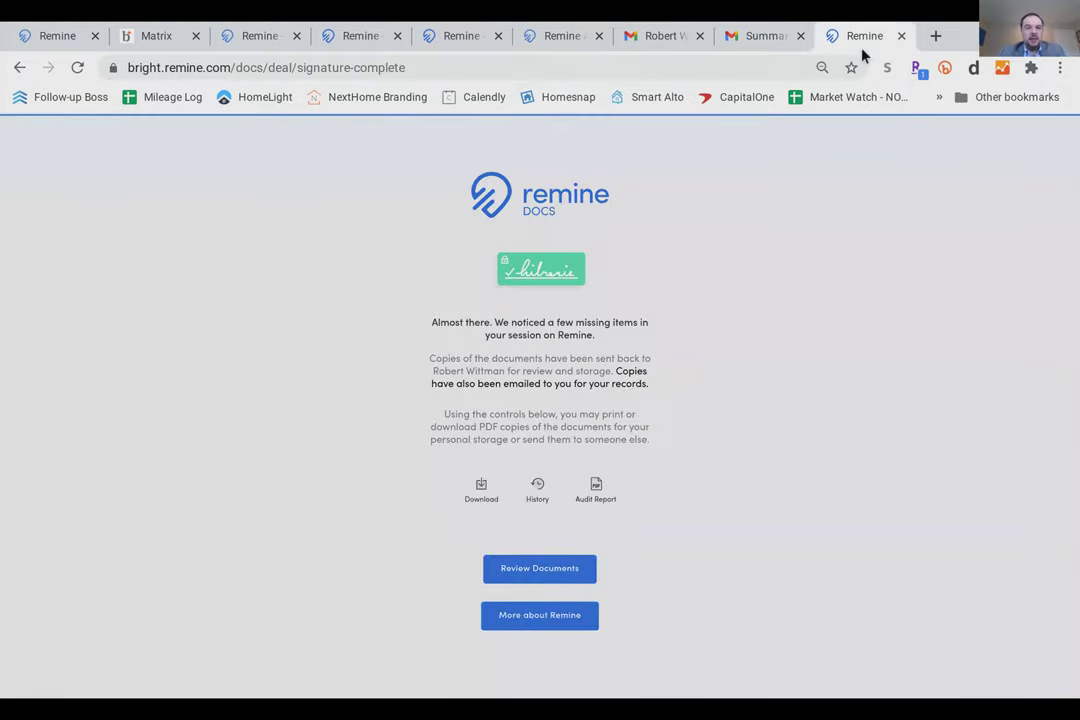
{"action": "left_click", "coordinate": [458, 40]}
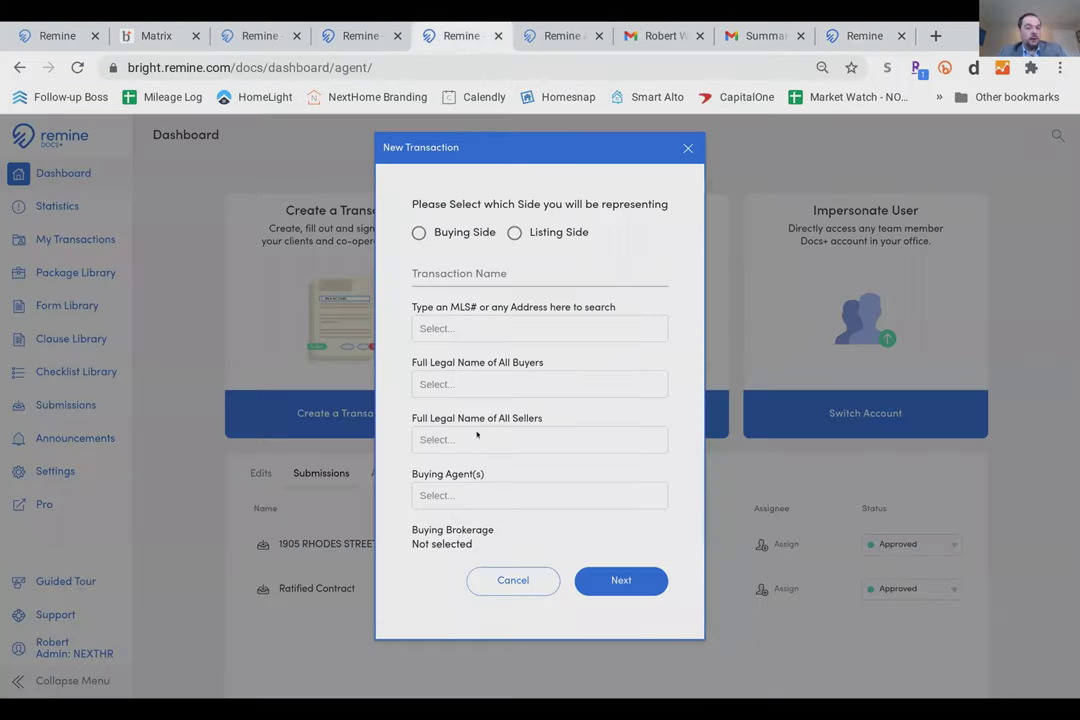
{"action": "left_click", "coordinate": [514, 584]}
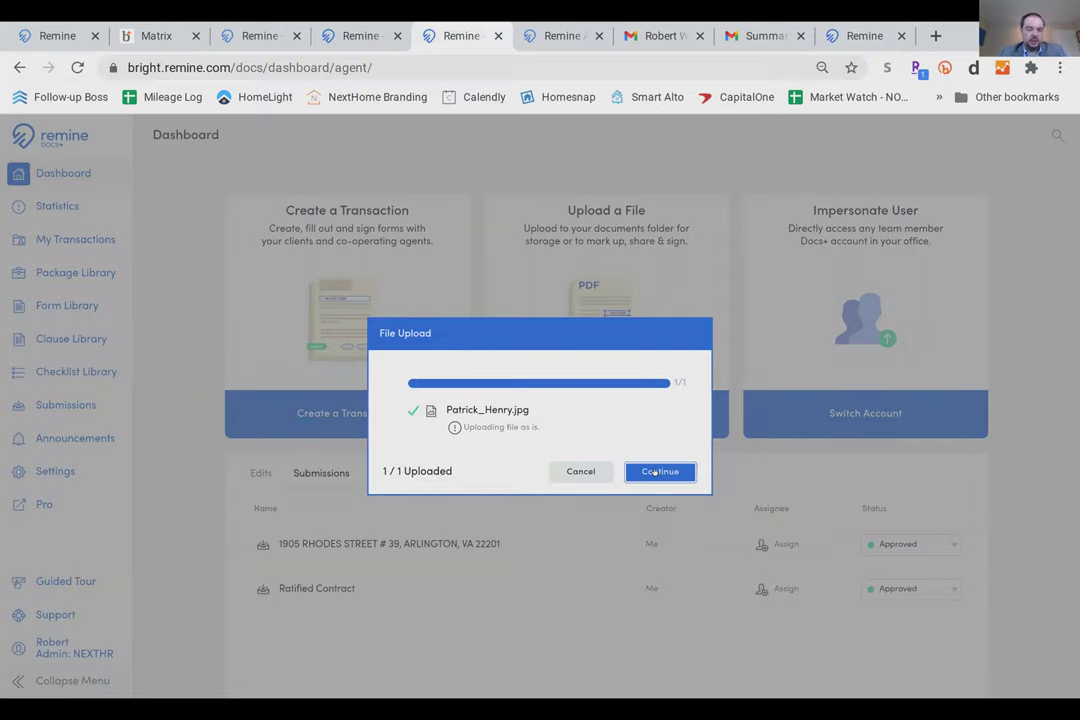
{"action": "left_click", "coordinate": [655, 471]}
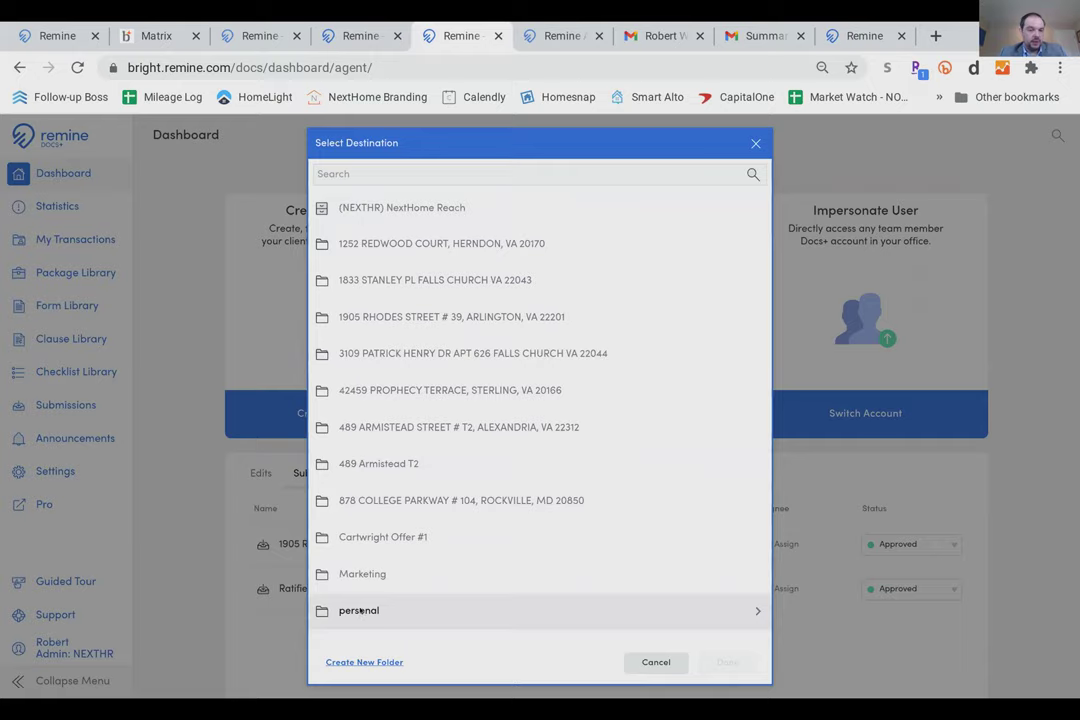
{"action": "left_click", "coordinate": [360, 611]}
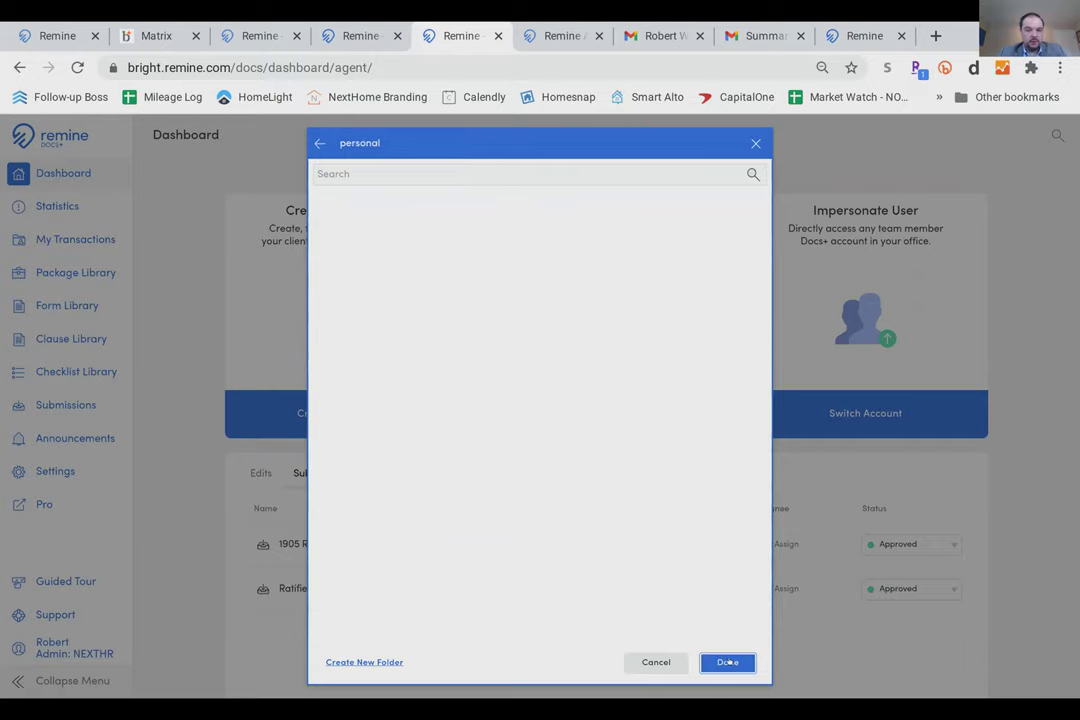
{"action": "left_click", "coordinate": [727, 662]}
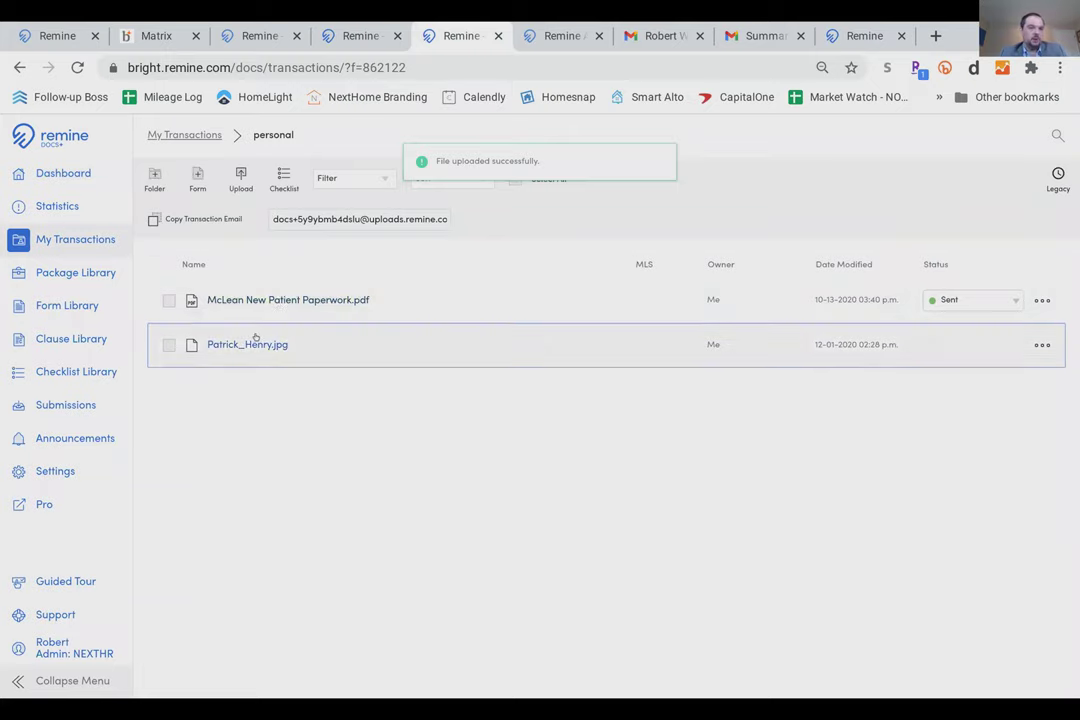
{"action": "left_click", "coordinate": [254, 342]}
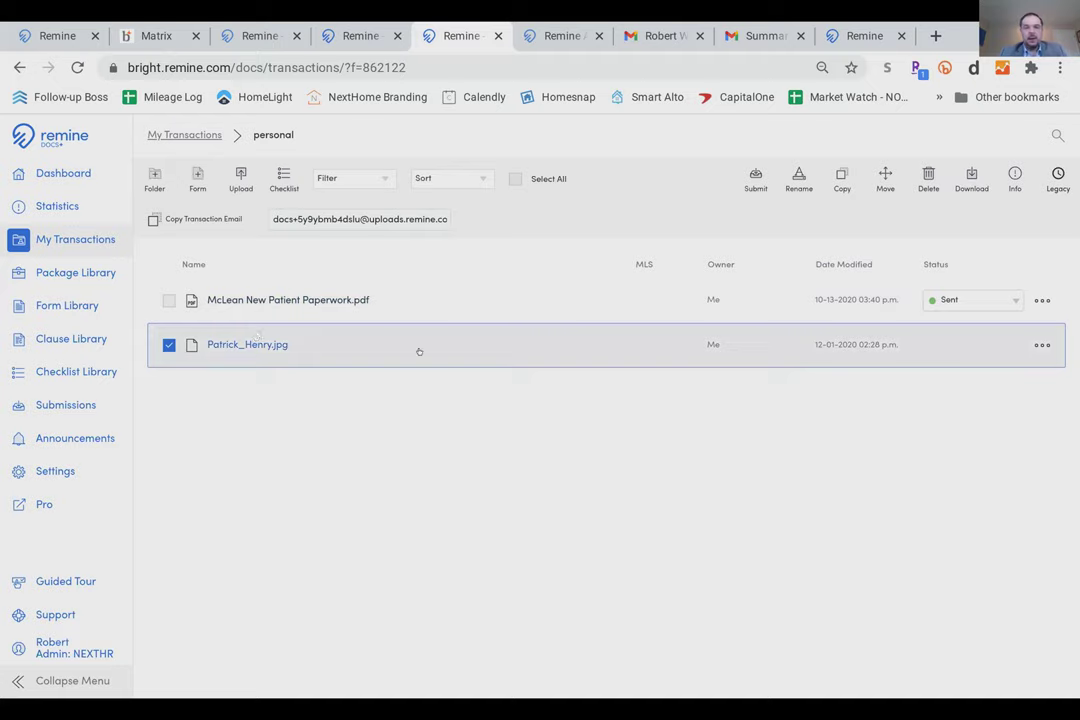
Step: Open Patrick_Henry.jpg and clone-convert it into an editable PDF
{"action": "left_click", "coordinate": [236, 344]}
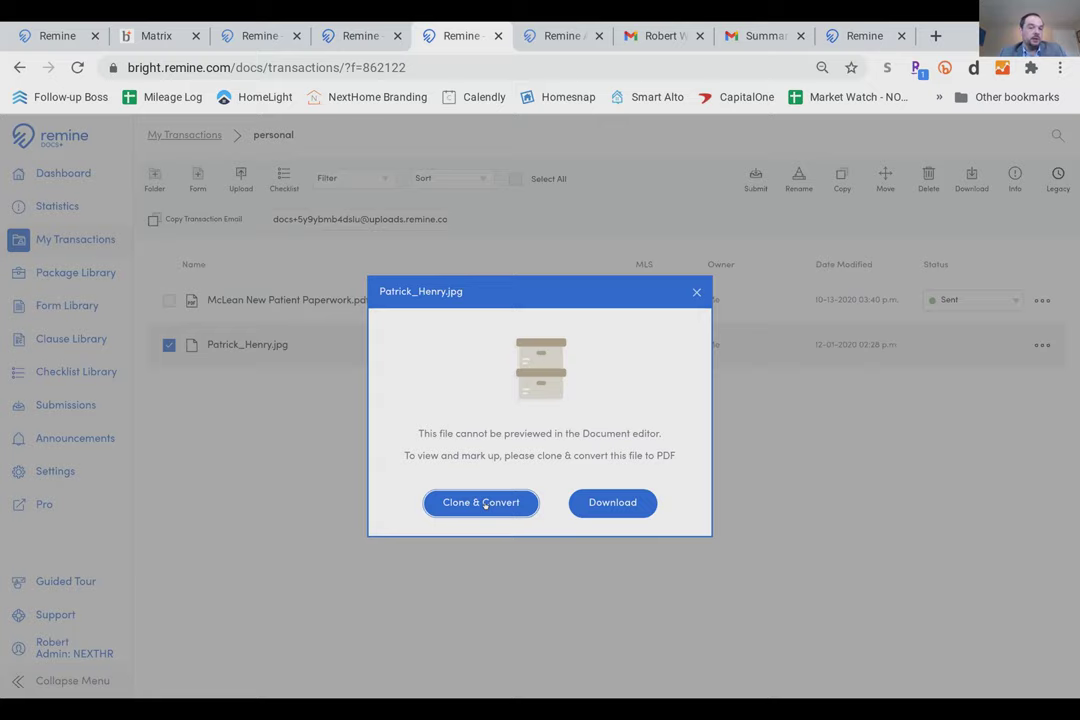
{"action": "left_click", "coordinate": [484, 503]}
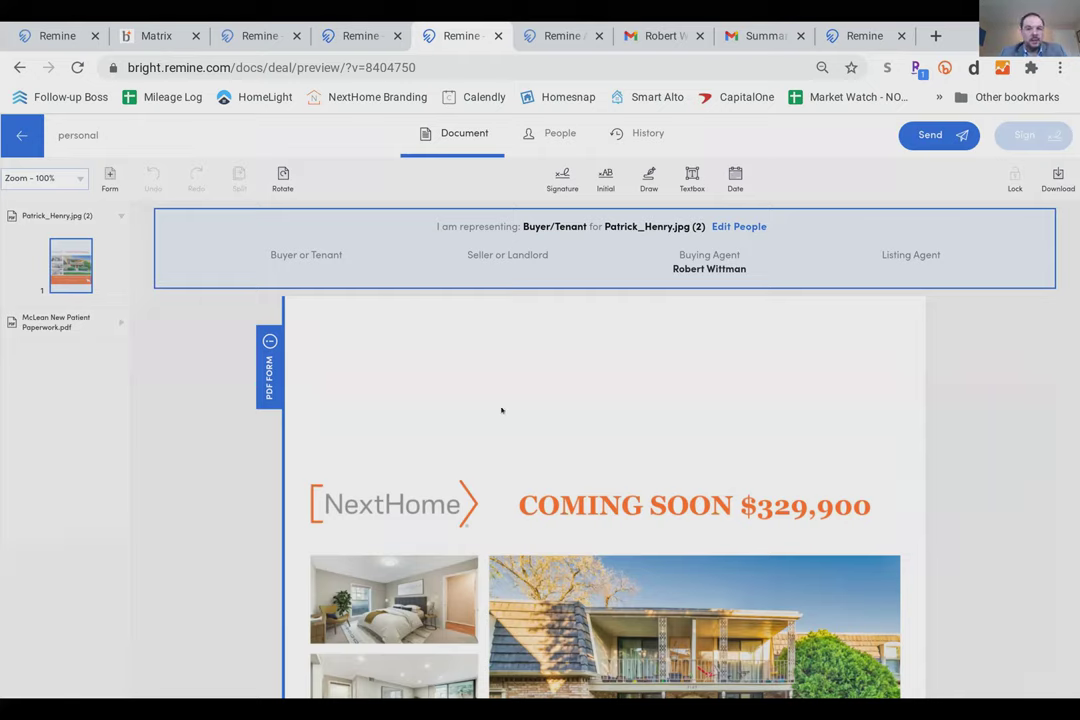
{"action": "scroll", "coordinate": [495, 412], "scroll_direction": "down", "scroll_amount": 5}
{"action": "scroll", "coordinate": [495, 412], "scroll_direction": "up", "scroll_amount": 5}
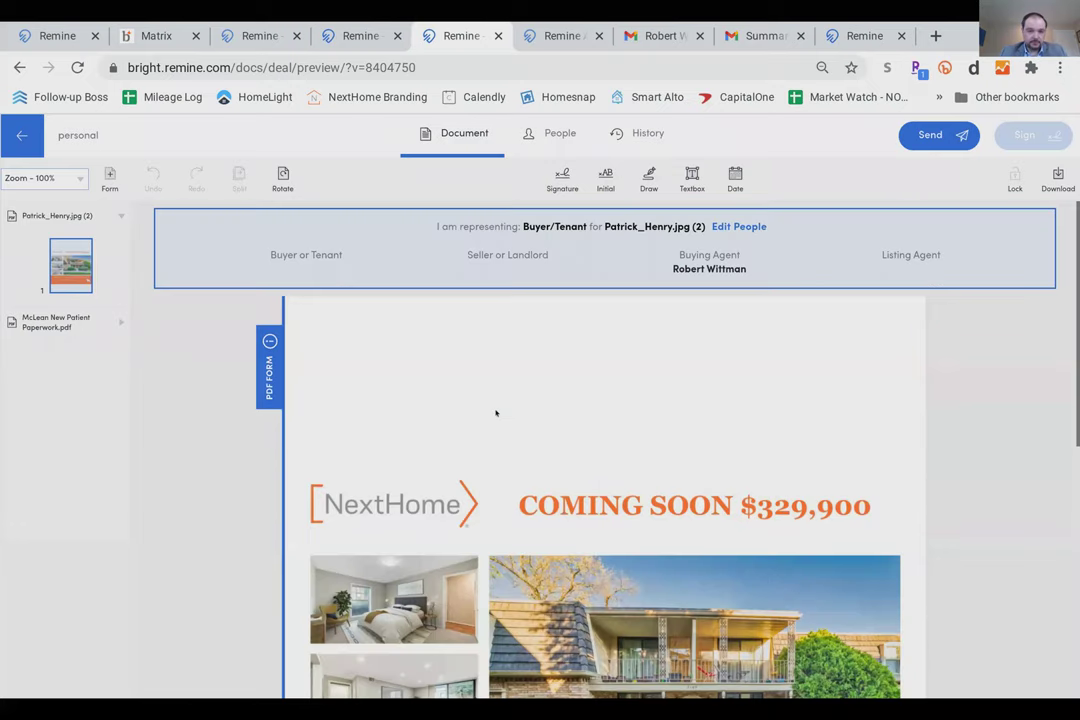
{"action": "scroll", "coordinate": [495, 412], "scroll_direction": "down", "scroll_amount": 5}
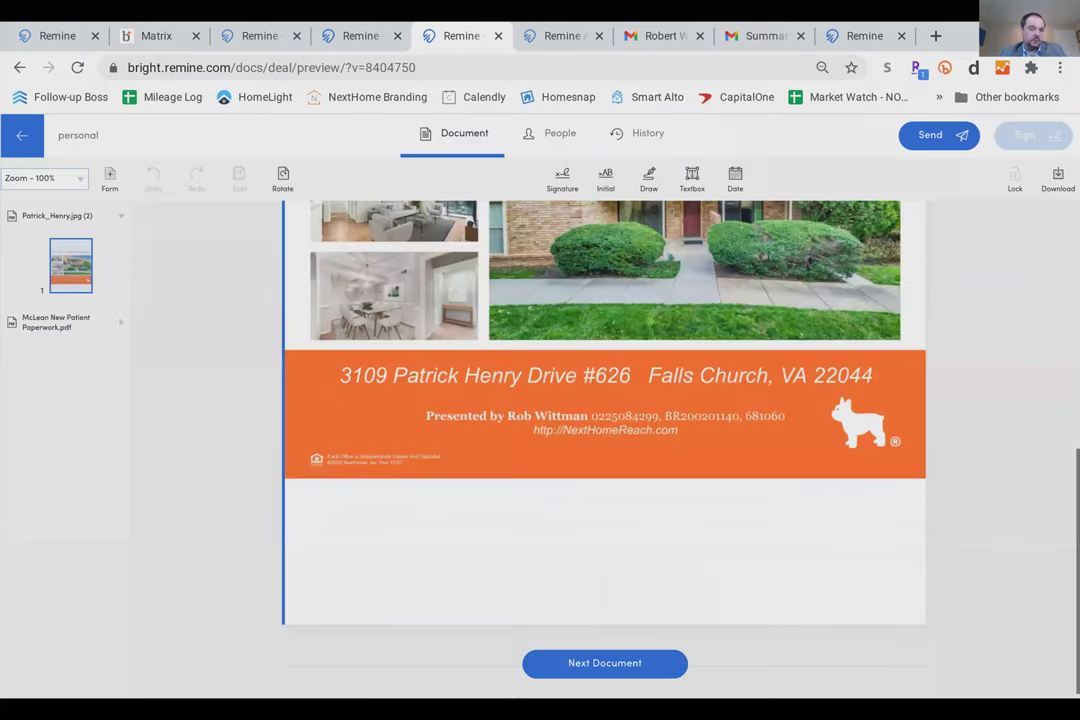
{"action": "scroll", "coordinate": [495, 412], "scroll_direction": "up", "scroll_amount": 5}
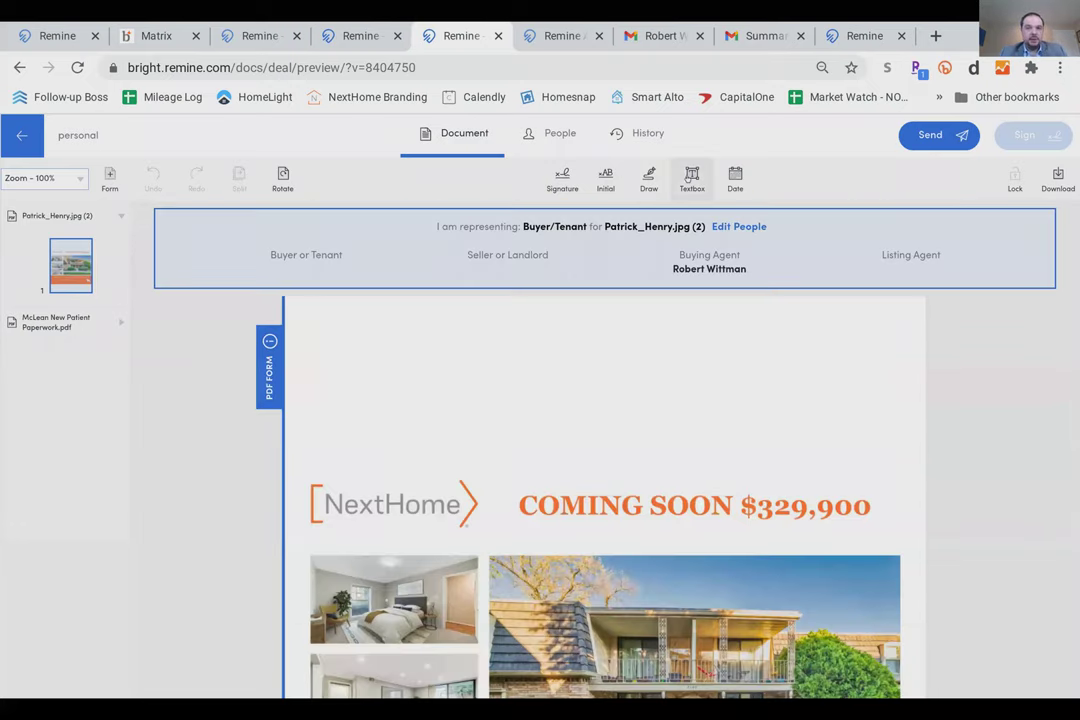
Step: Place a trial text box above the COMING SOON header, type test text, then clear it
{"action": "left_click", "coordinate": [690, 178]}
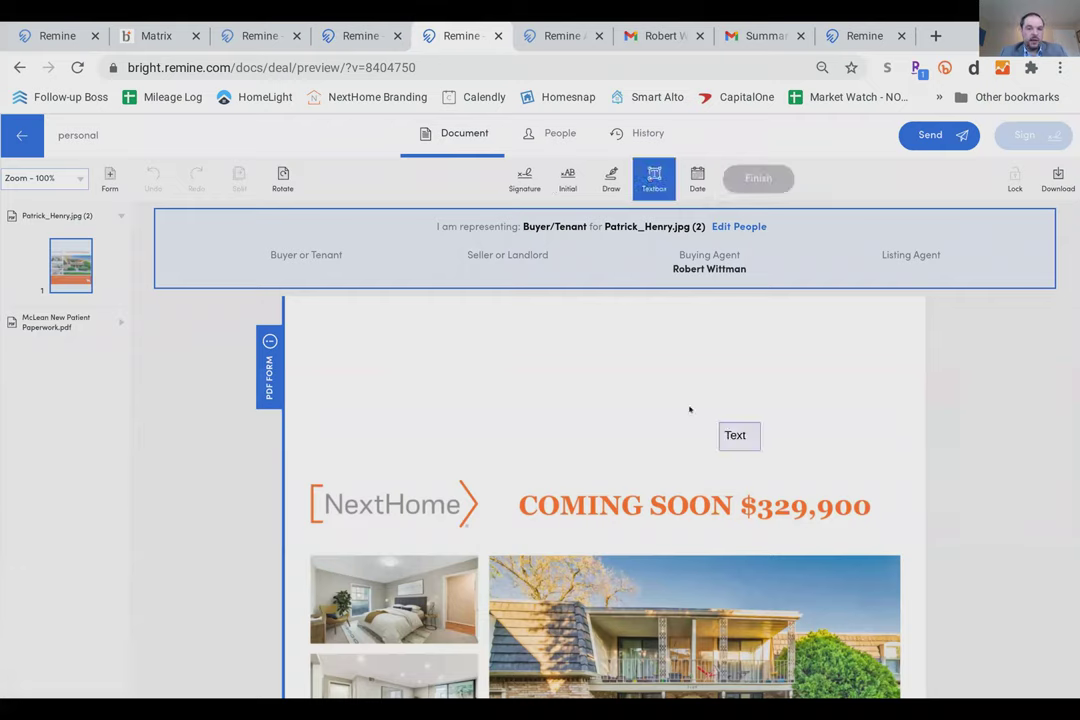
{"action": "left_click", "coordinate": [578, 402]}
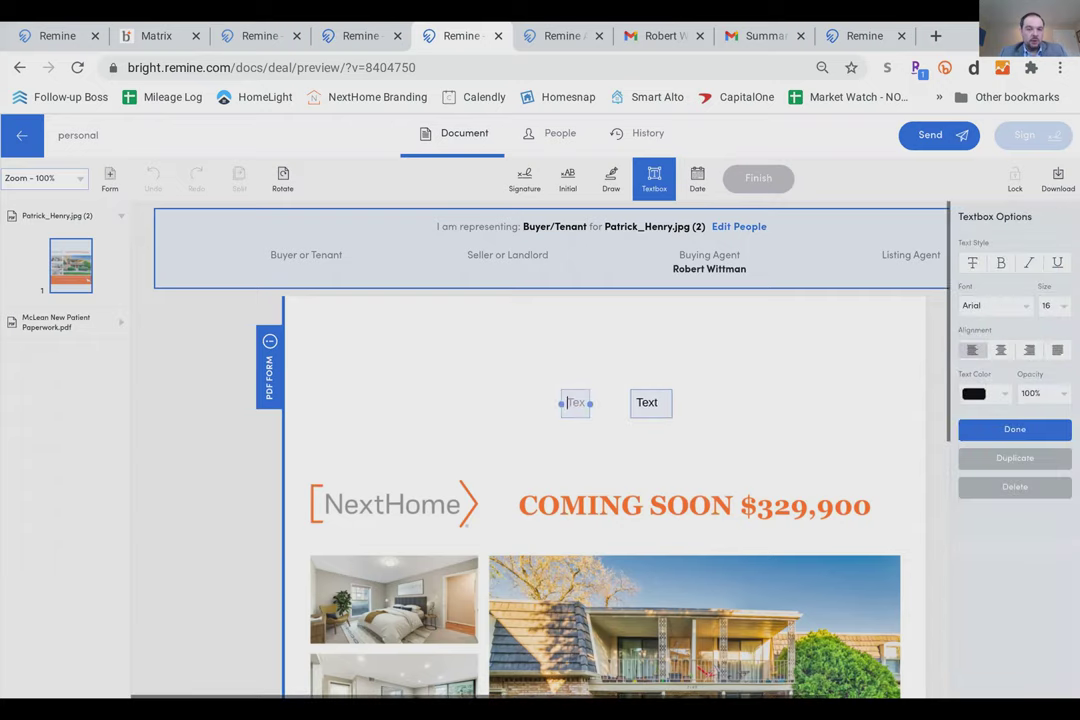
{"action": "type", "text": "No t"}
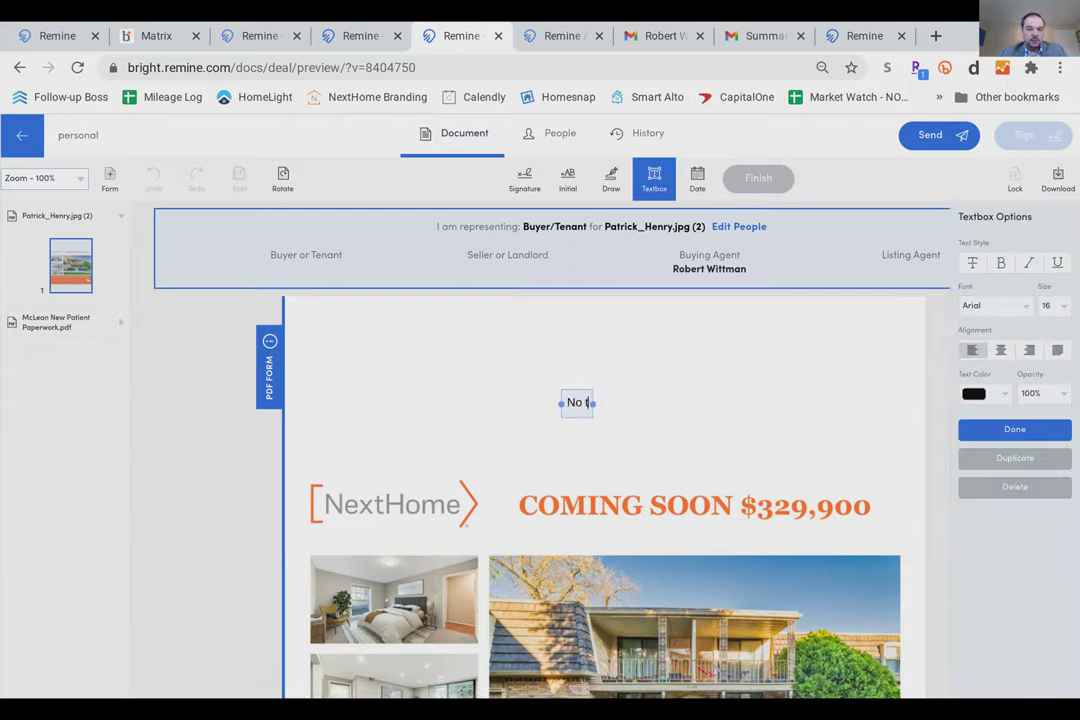
{"action": "type", "text": "hat's wrong."}
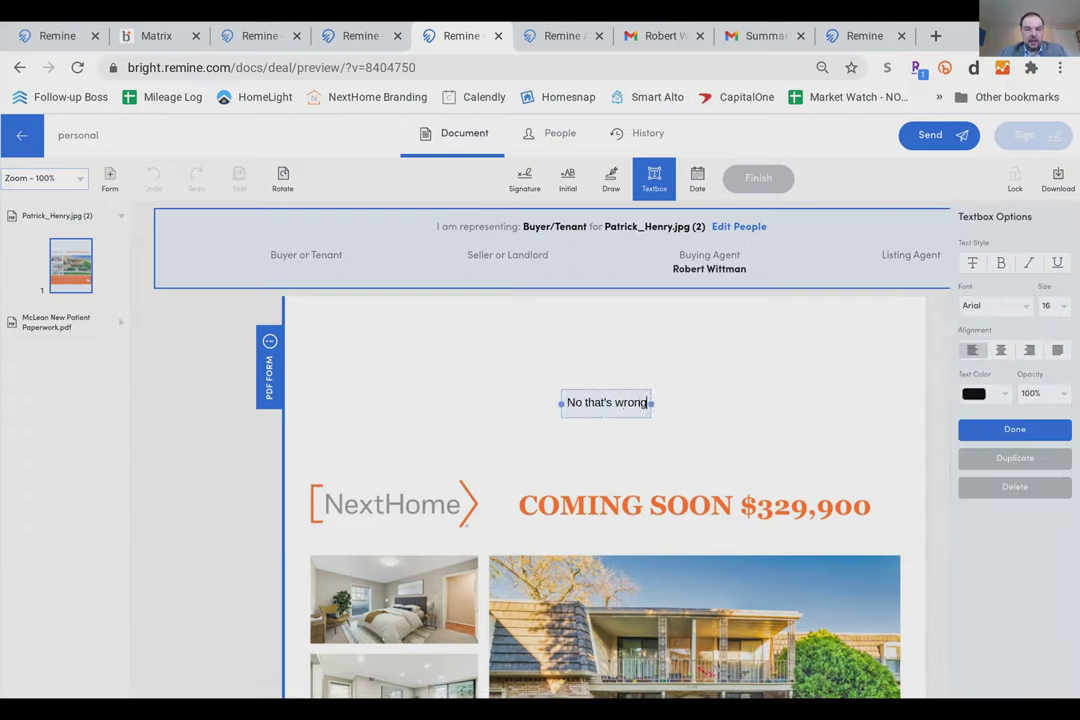
{"action": "key", "text": "Return"}
{"action": "key", "text": "Return"}
{"action": "type", "text": "wljfnsodnfsdlkn"}
{"action": "key", "text": "BackSpace"}
{"action": "key", "text": "BackSpace"}
{"action": "key", "text": "BackSpace"}
{"action": "key", "text": "BackSpace"}
{"action": "key", "text": "BackSpace"}
{"action": "key", "text": "BackSpace"}
{"action": "key", "text": "BackSpace"}
{"action": "key", "text": "BackSpace"}
{"action": "key", "text": "BackSpace"}
{"action": "key", "text": "BackSpace"}
{"action": "key", "text": "BackSpace"}
{"action": "key", "text": "BackSpace"}
{"action": "key", "text": "BackSpace"}
{"action": "key", "text": "BackSpace"}
{"action": "key", "text": "BackSpace"}
{"action": "key", "text": "BackSpace"}
{"action": "key", "text": "BackSpace"}
{"action": "key", "text": "BackSpace"}
{"action": "key", "text": "BackSpace"}
{"action": "key", "text": "BackSpace"}
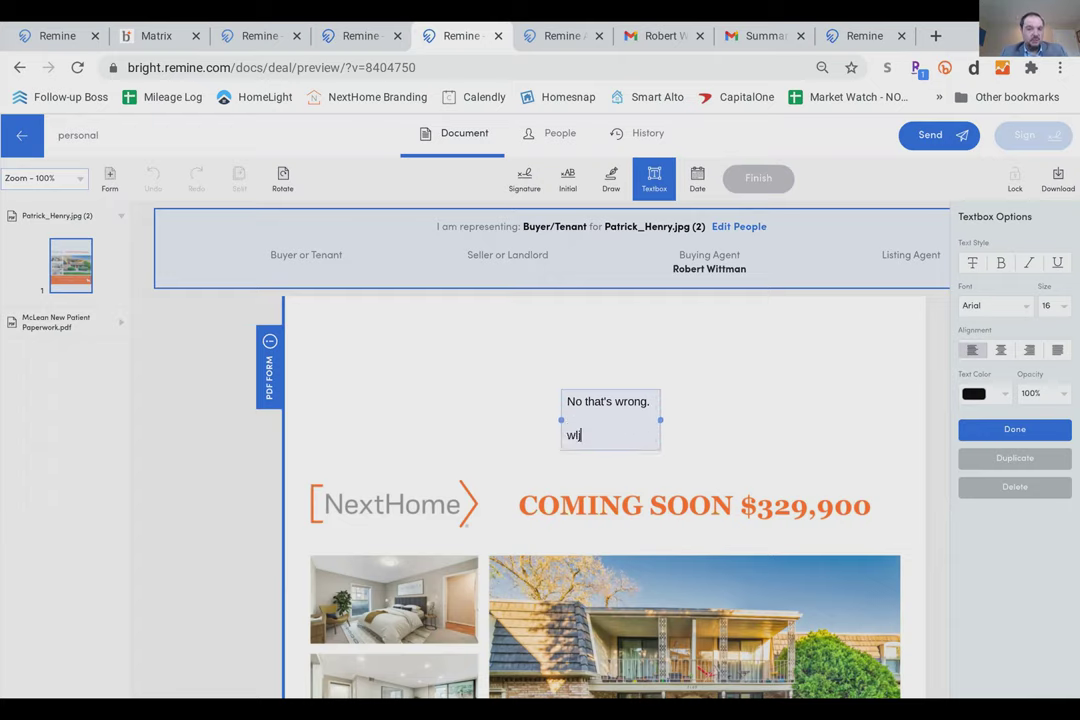
{"action": "key", "text": "BackSpace"}
{"action": "key", "text": "BackSpace"}
{"action": "key", "text": "BackSpace"}
{"action": "key", "text": "BackSpace"}
{"action": "key", "text": "BackSpace"}
{"action": "key", "text": "BackSpace"}
{"action": "key", "text": "BackSpace"}
{"action": "key", "text": "BackSpace"}
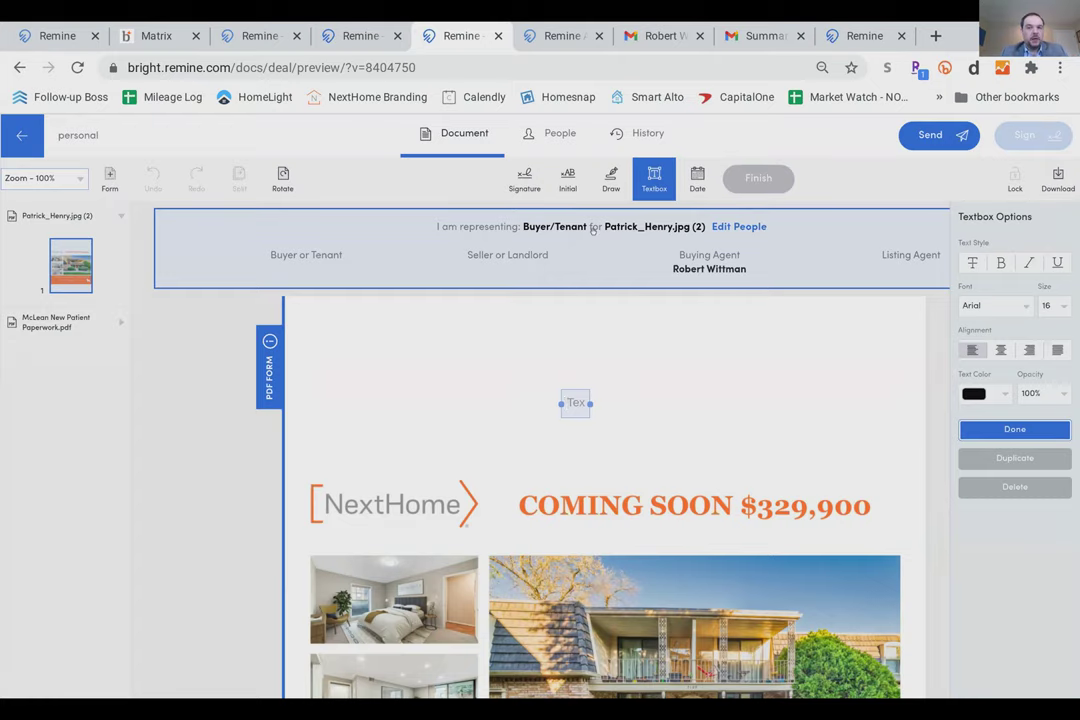
{"action": "left_click", "coordinate": [654, 178]}
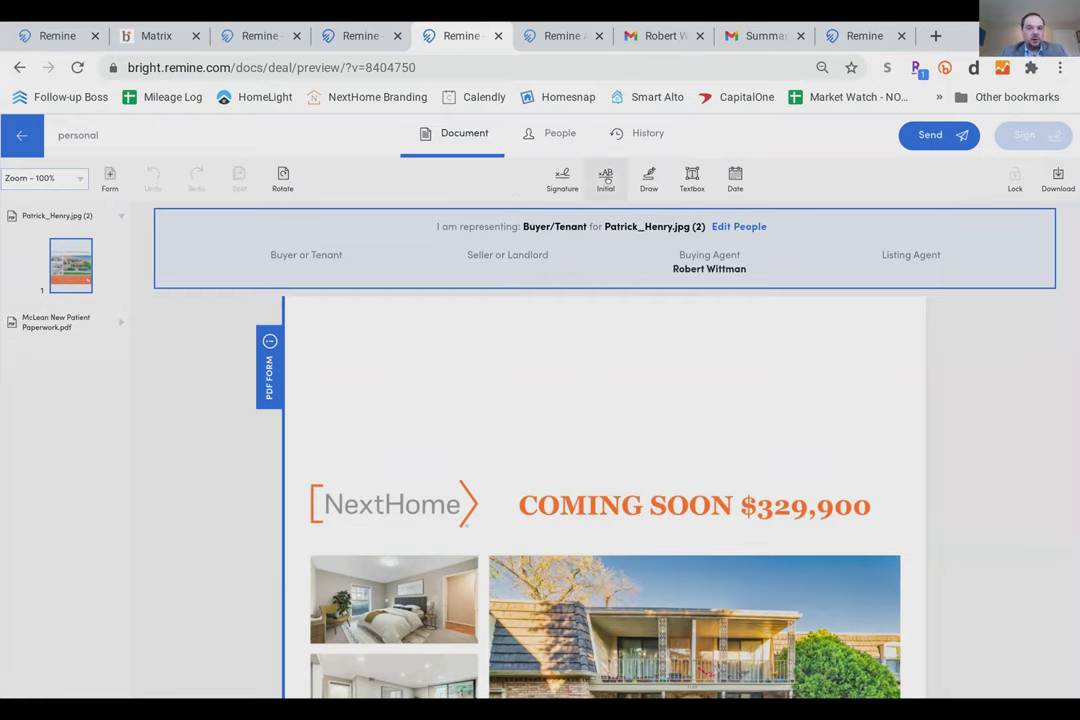
Step: Draw a crossed-out rectangle over the COMING SOON $329,900 headline
{"action": "left_click", "coordinate": [640, 178]}
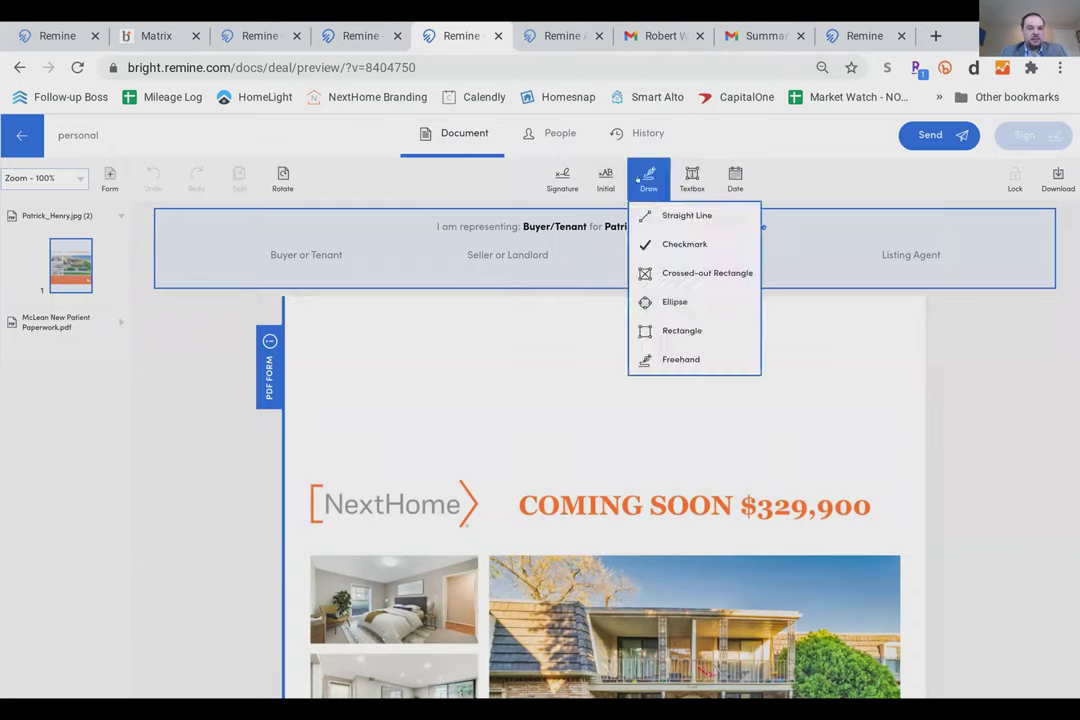
{"action": "left_click", "coordinate": [688, 278]}
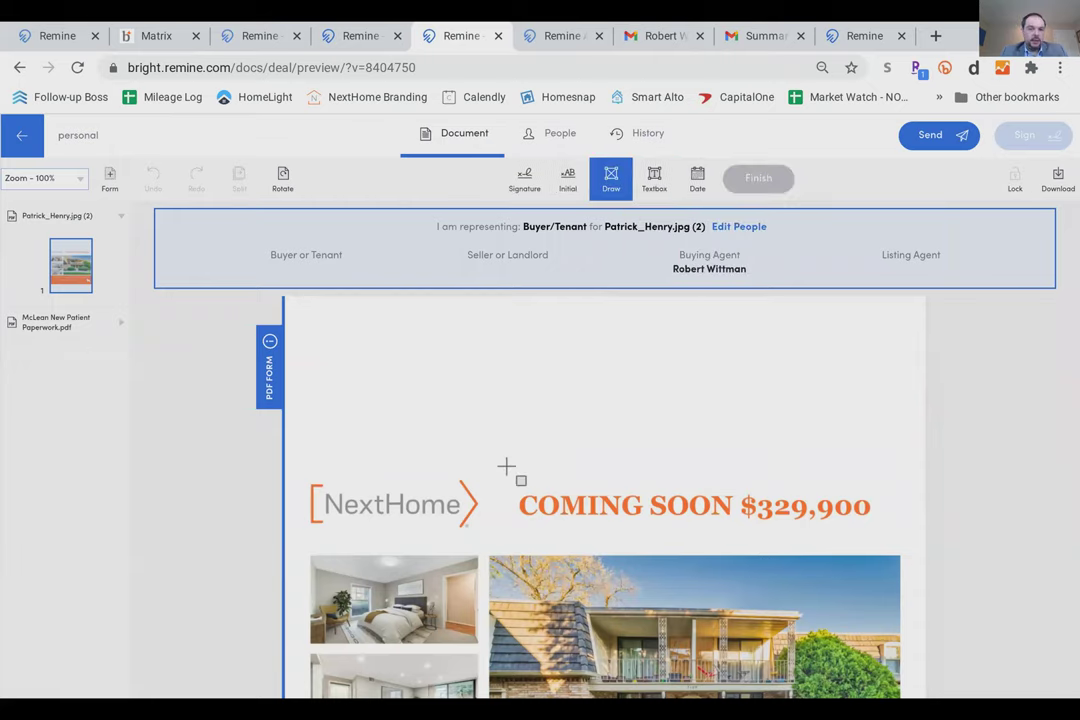
{"action": "key", "text": "Escape"}
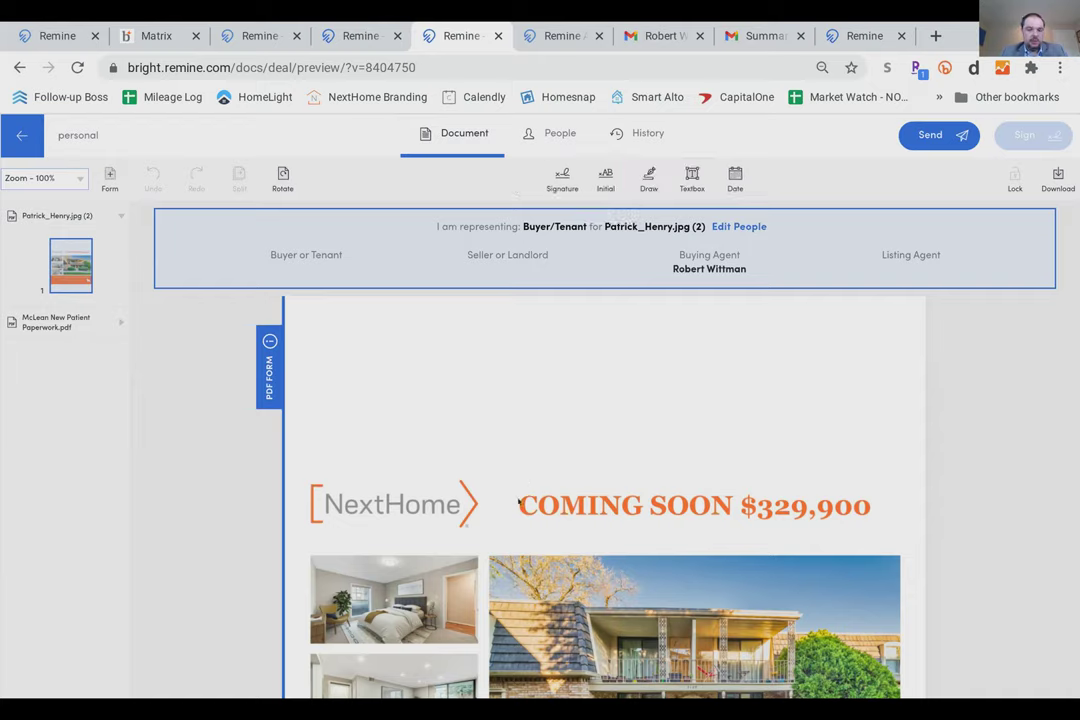
{"action": "left_click", "coordinate": [645, 180]}
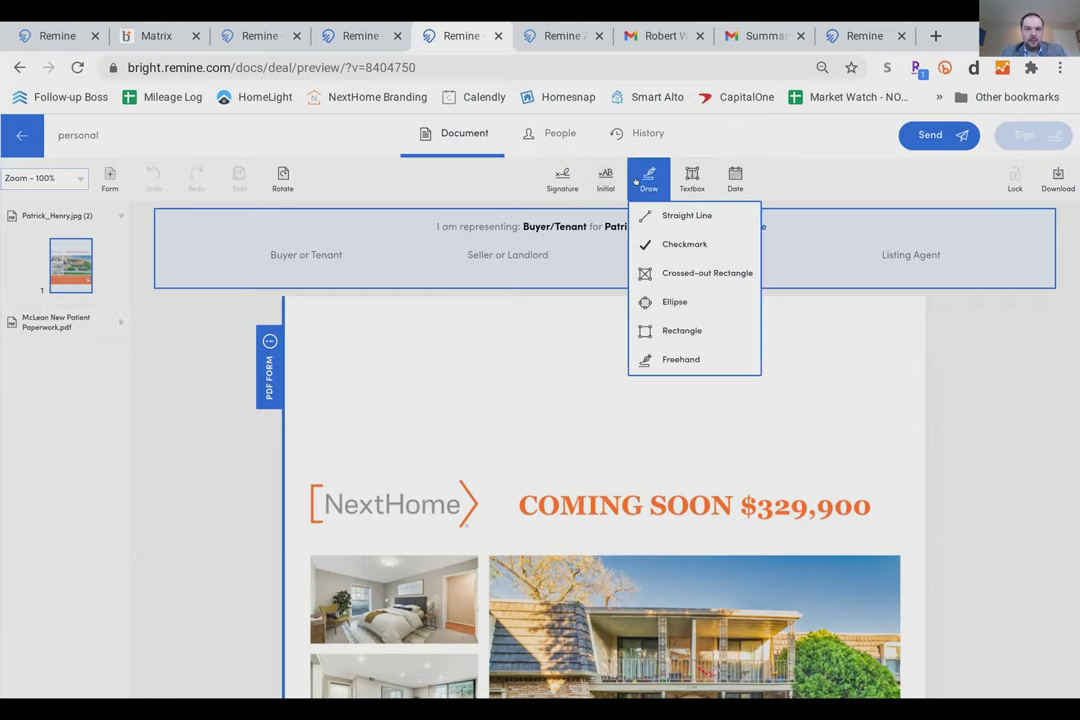
{"action": "left_click", "coordinate": [665, 270]}
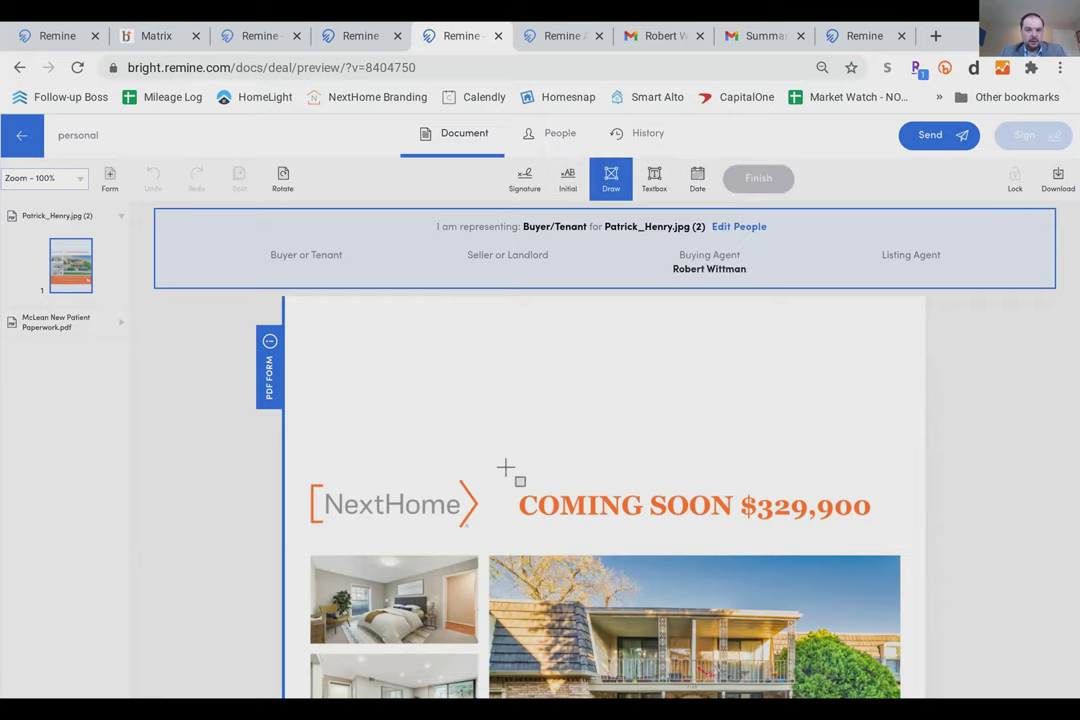
{"action": "mouse_move", "coordinate": [505, 467]}
{"action": "left_mouse_down"}
{"action": "mouse_move", "coordinate": [587, 543]}
{"action": "mouse_move", "coordinate": [763, 527]}
{"action": "mouse_move", "coordinate": [881, 537]}
{"action": "left_mouse_up"}
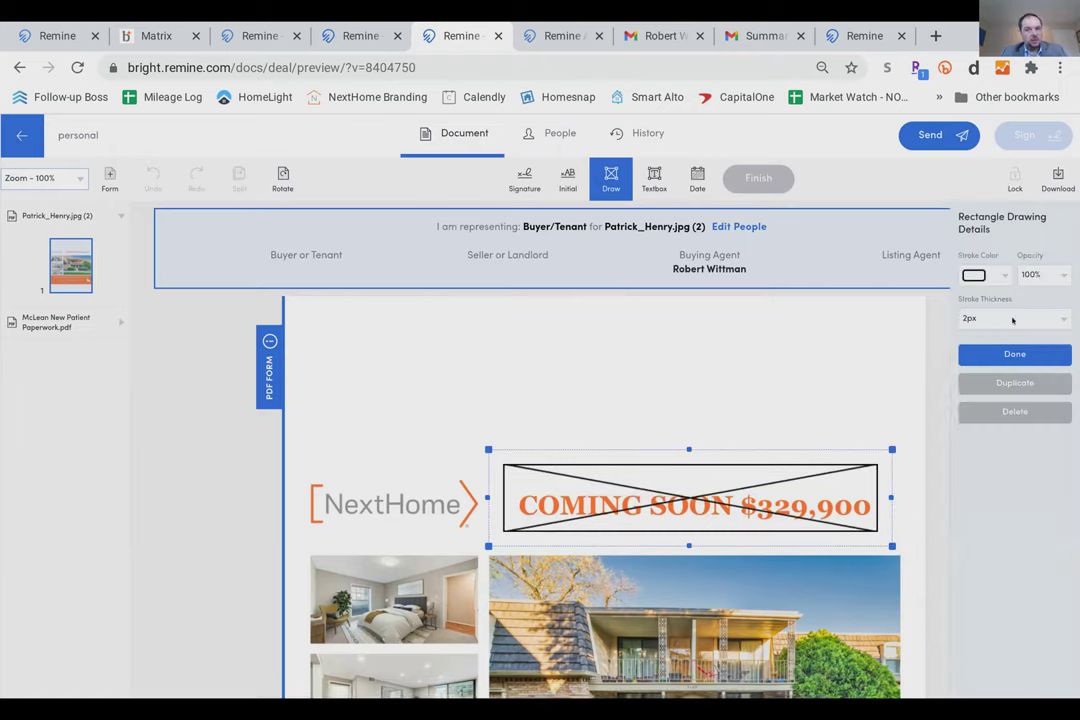
Step: Try a red stroke on the cross-out box, settle on black, and finish it
{"action": "left_click", "coordinate": [1009, 321]}
{"action": "left_click", "coordinate": [1012, 357]}
{"action": "left_click", "coordinate": [1001, 275]}
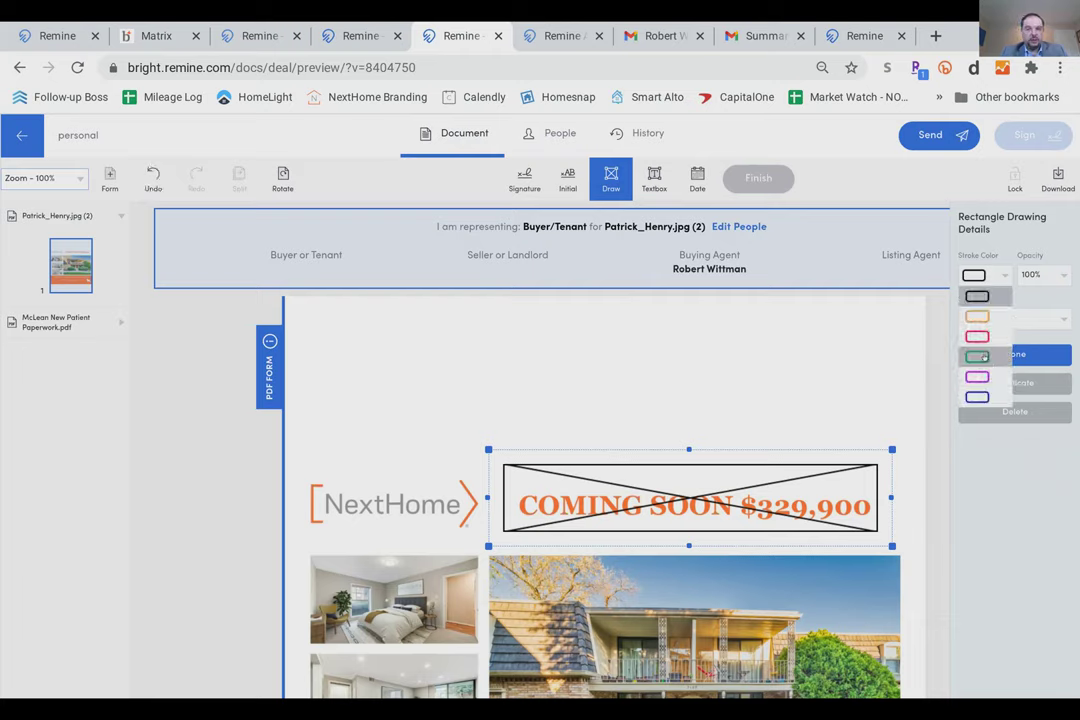
{"action": "left_click", "coordinate": [978, 337]}
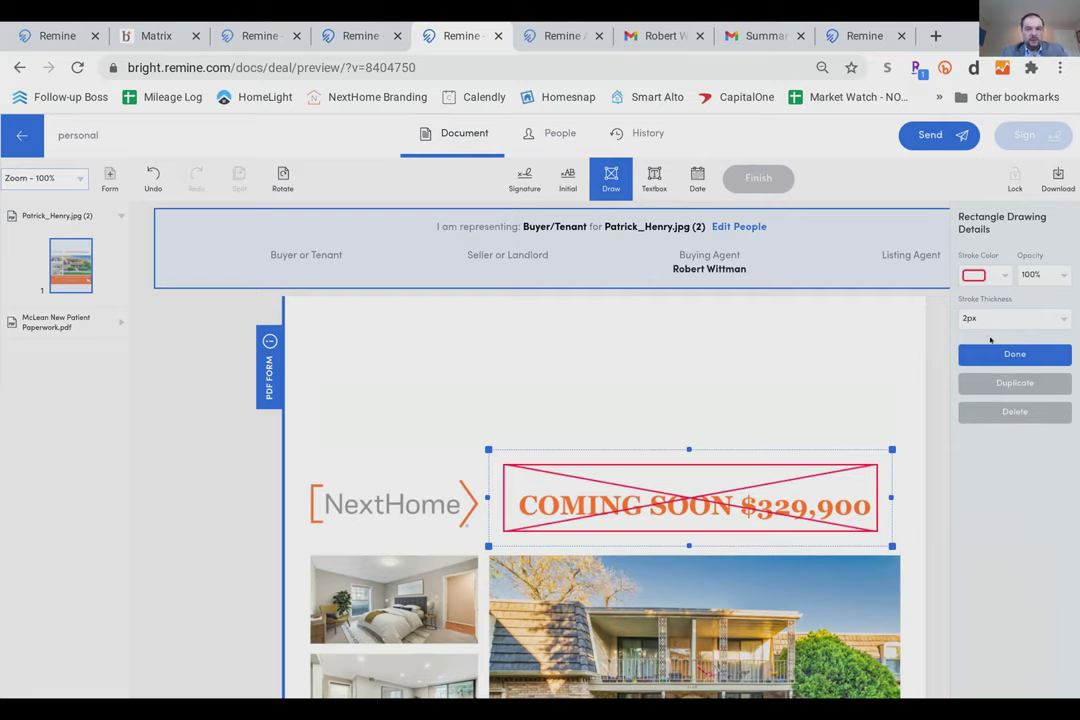
{"action": "left_click", "coordinate": [1002, 275]}
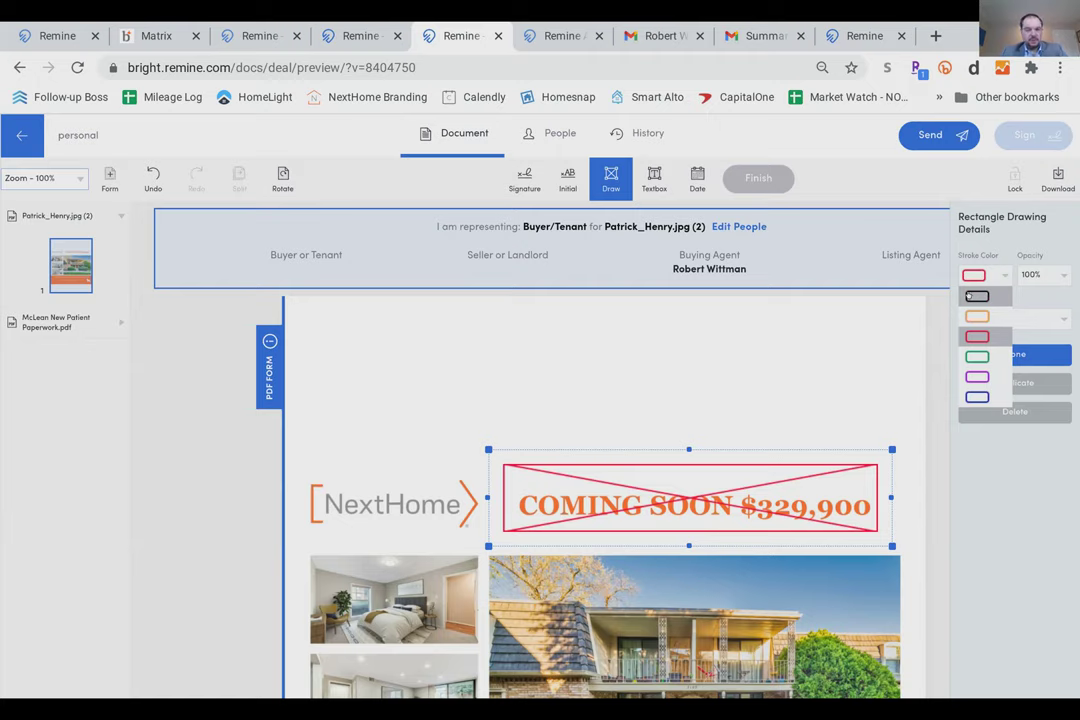
{"action": "left_click", "coordinate": [970, 296]}
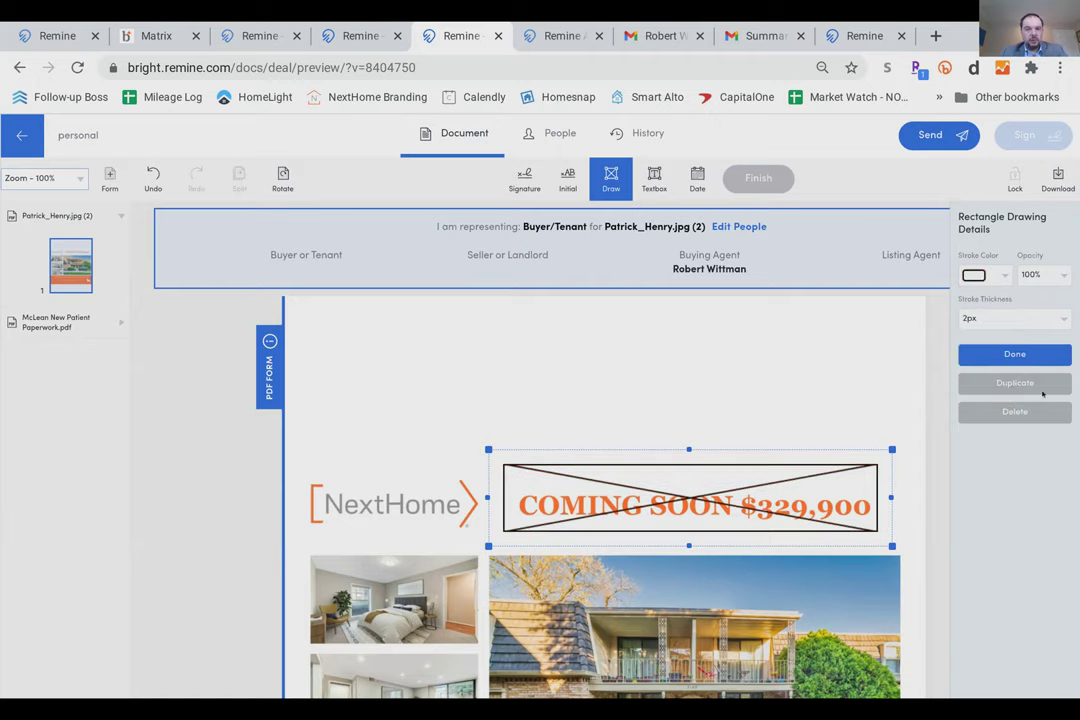
{"action": "left_click", "coordinate": [1015, 355]}
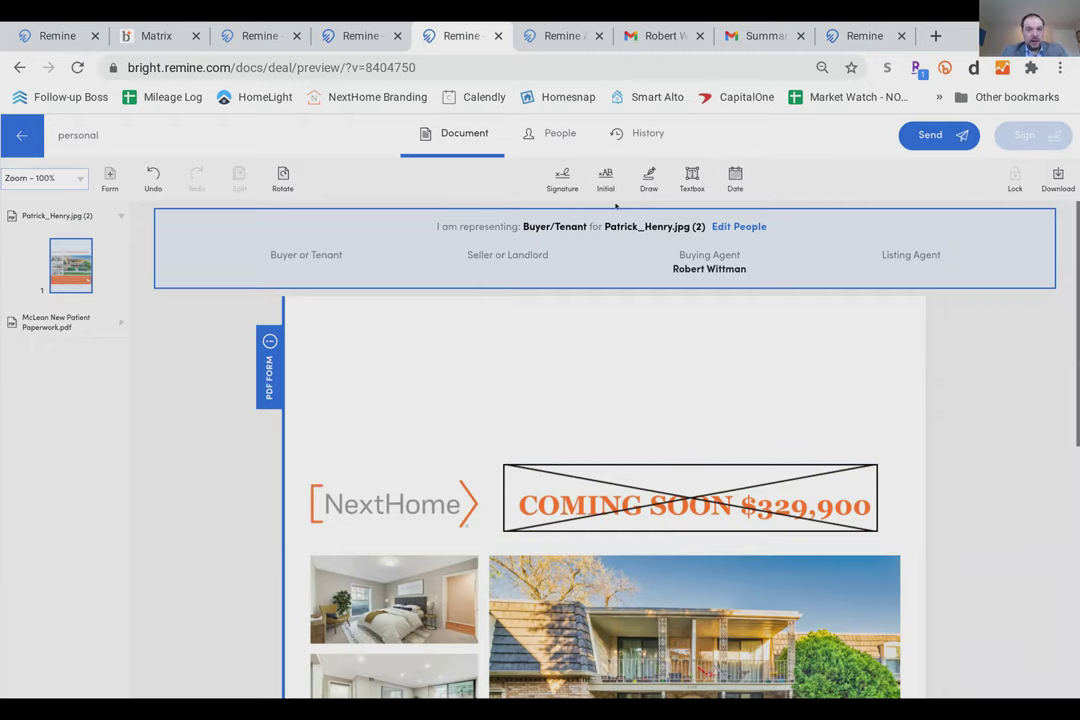
Step: Place the buying agent's initial field just above the crossed-out headline
{"action": "left_click", "coordinate": [605, 198]}
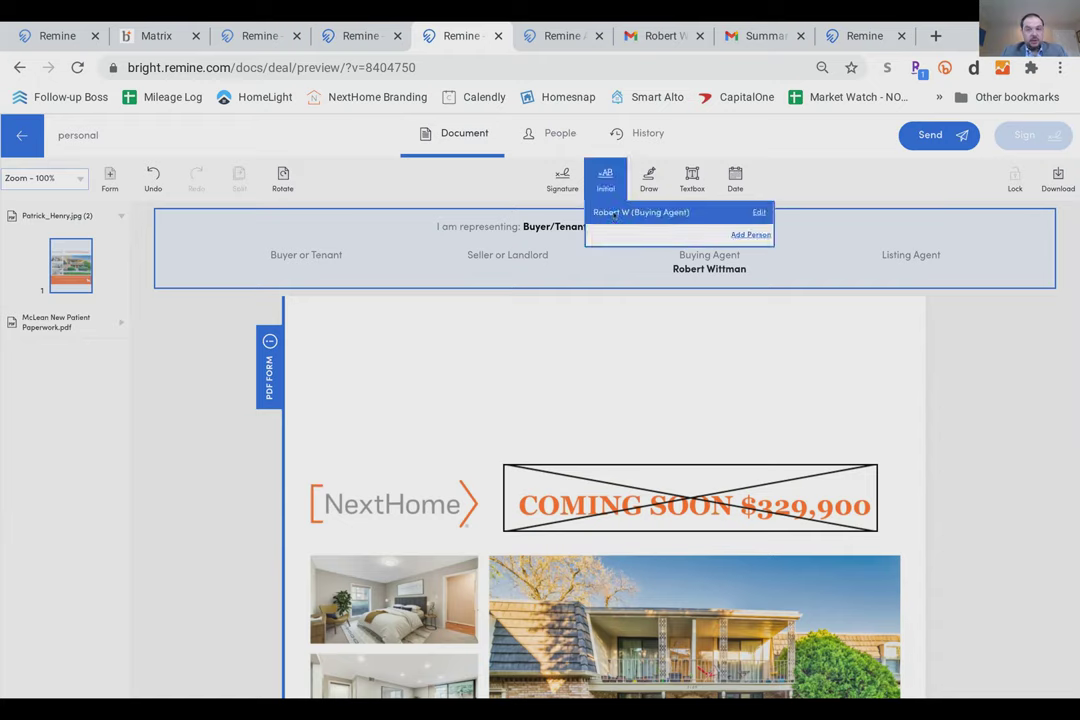
{"action": "left_click", "coordinate": [613, 213]}
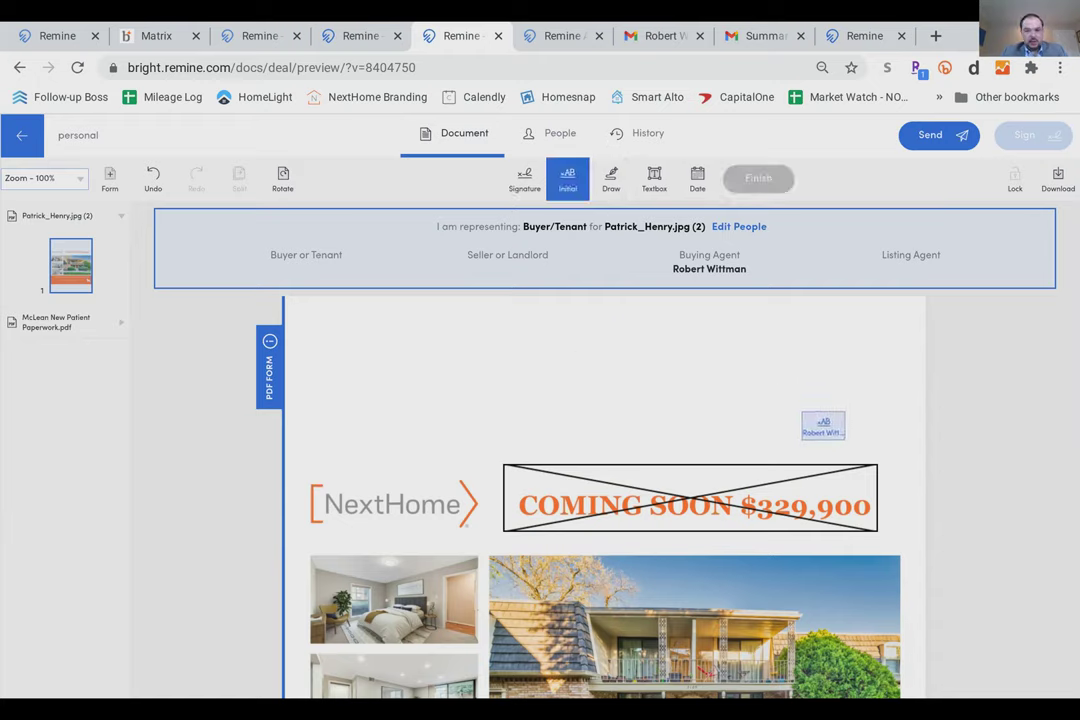
{"action": "left_click", "coordinate": [715, 438]}
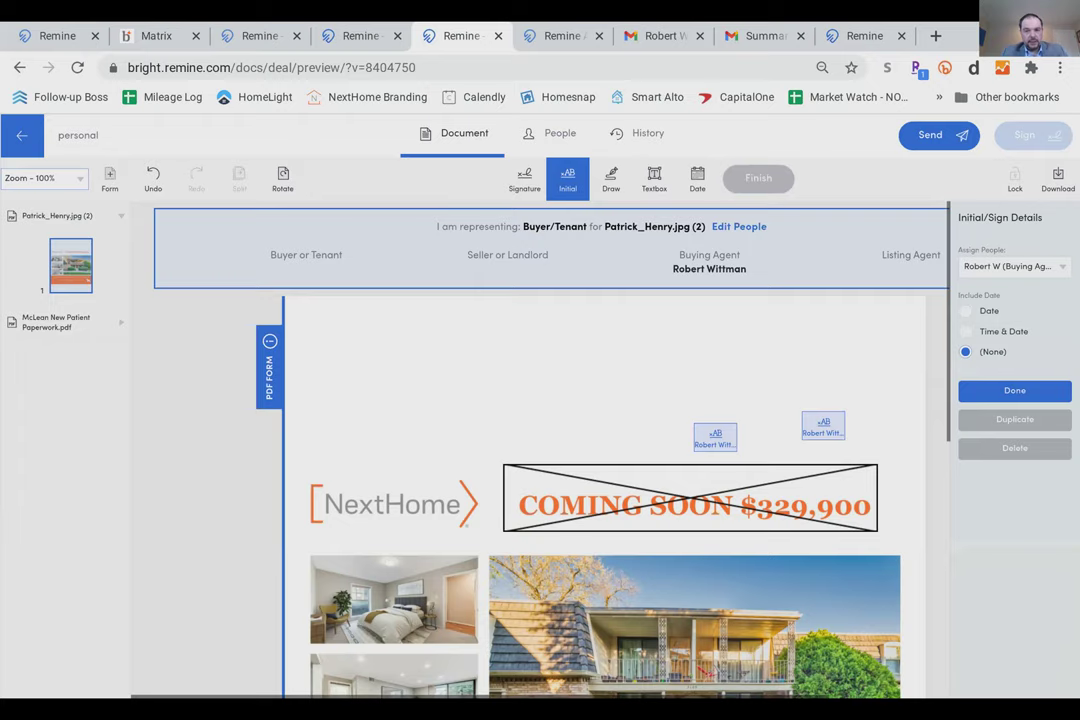
{"action": "left_click", "coordinate": [1012, 390]}
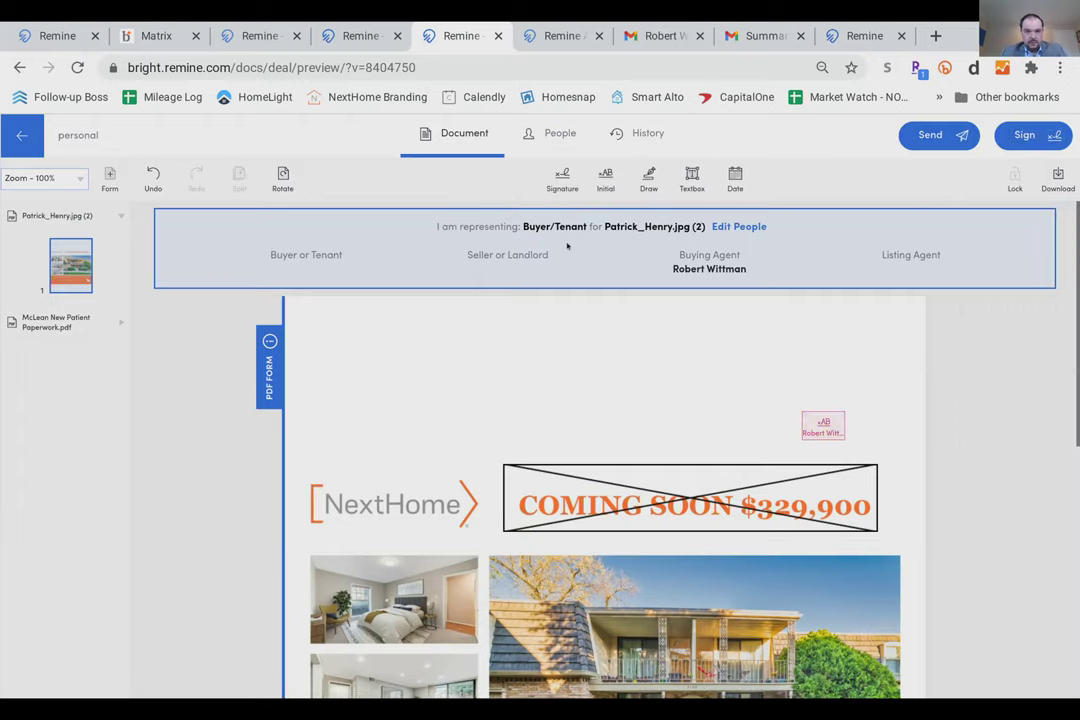
Step: Choose the buying agent for a signature field and go to the deal's People list
{"action": "left_click", "coordinate": [563, 180]}
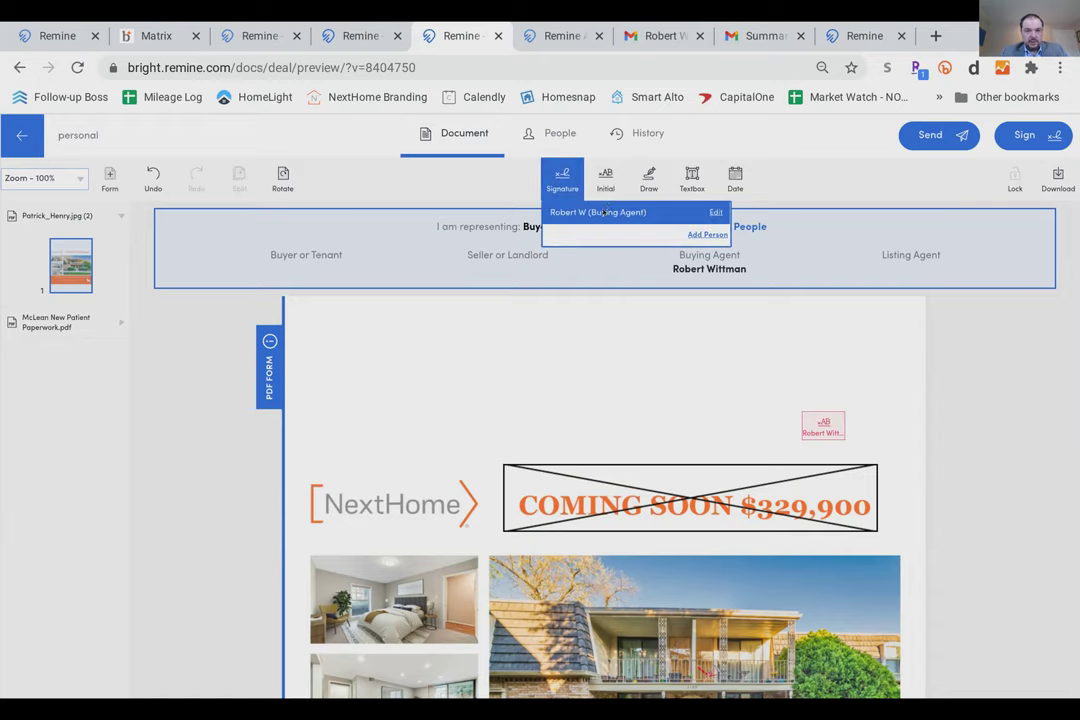
{"action": "left_click", "coordinate": [604, 212]}
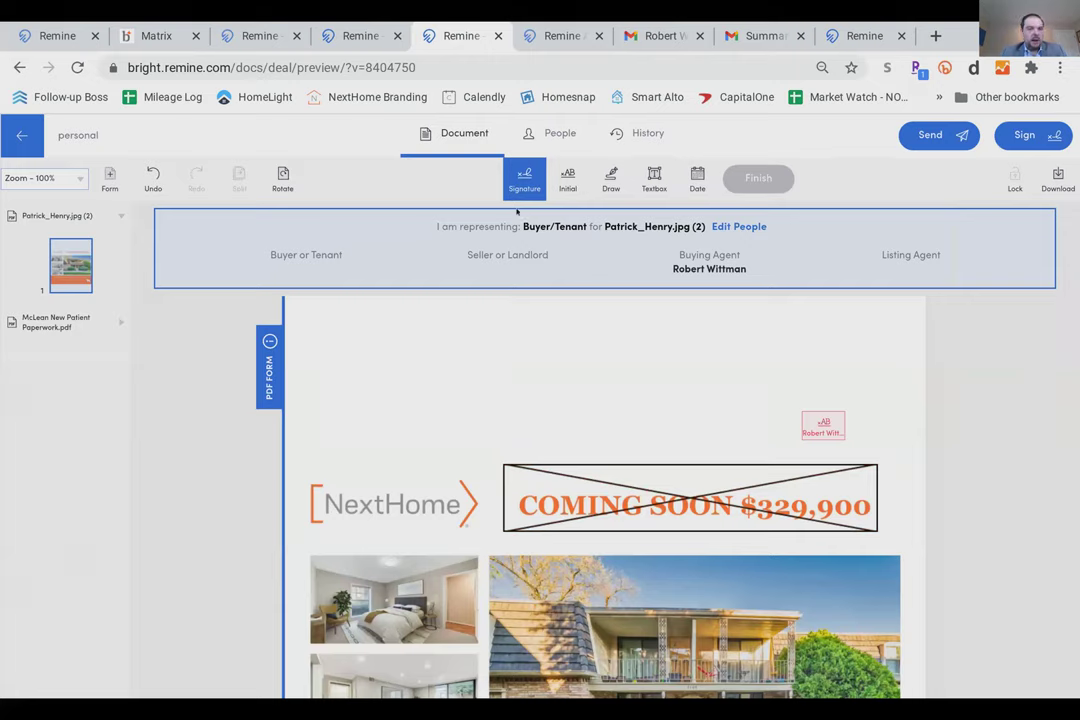
{"action": "left_click", "coordinate": [541, 130]}
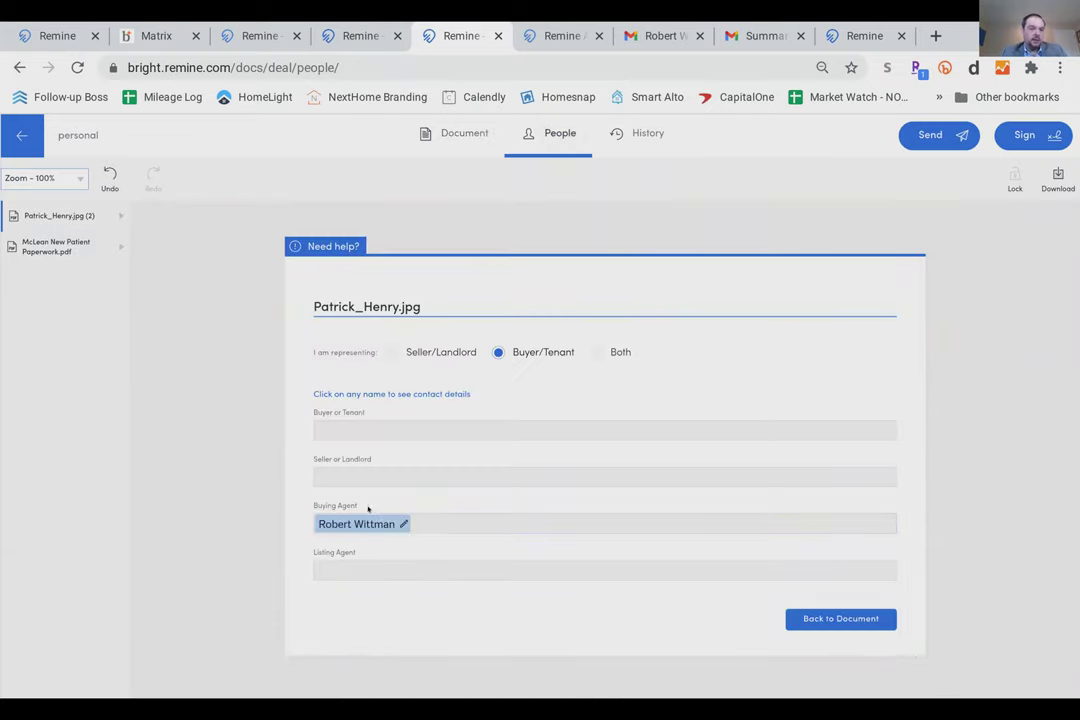
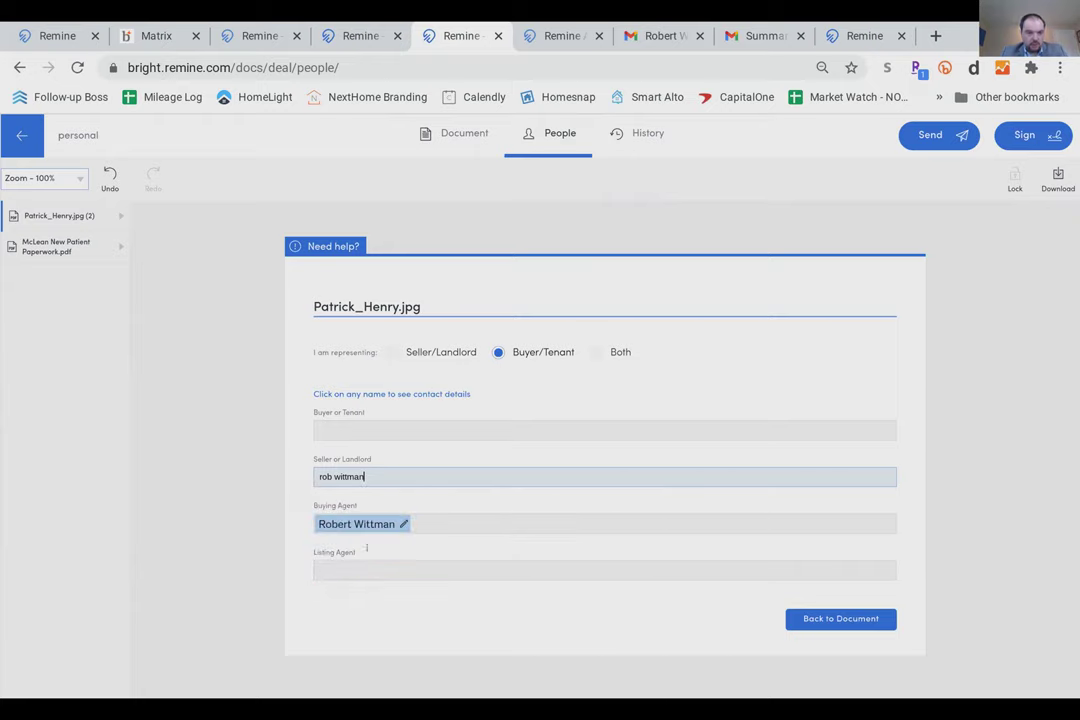
Step: Add the contact's name as Seller or Landlord and go back to the flyer document
{"action": "key", "text": "Return"}
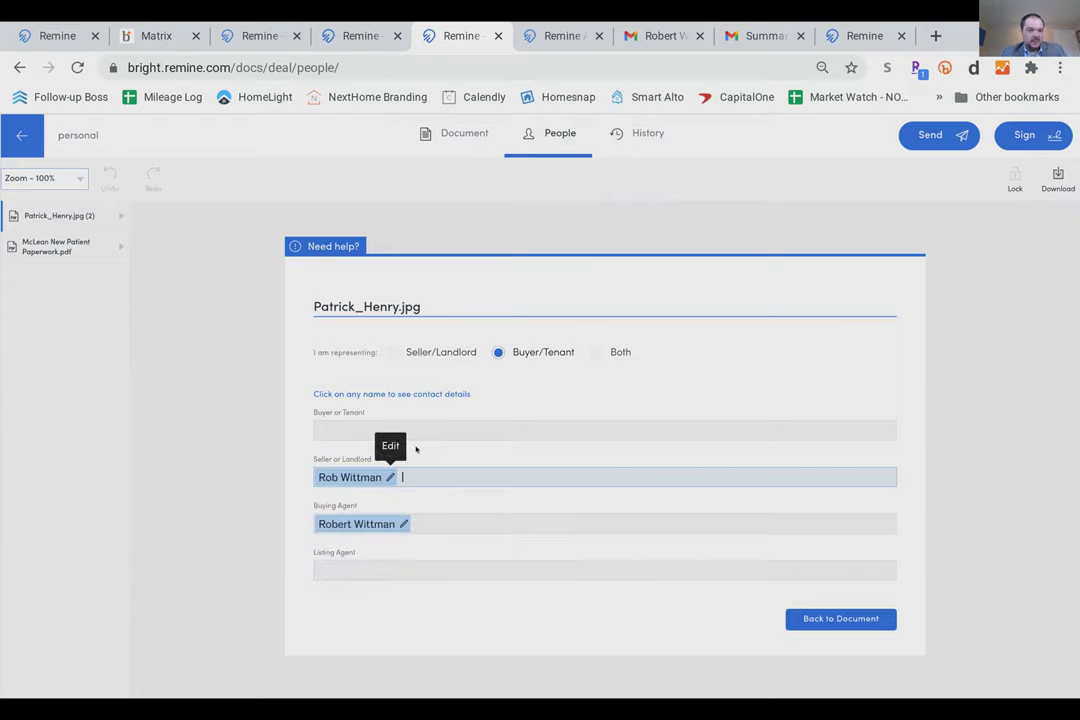
{"action": "left_click", "coordinate": [830, 619]}
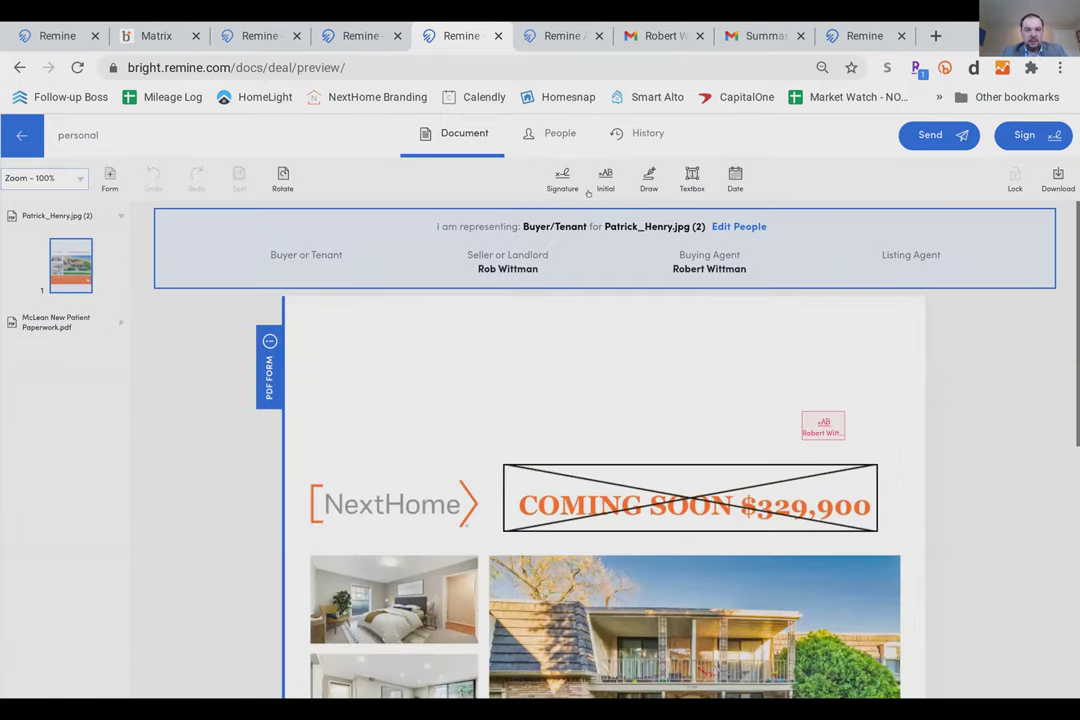
{"action": "left_click", "coordinate": [605, 176]}
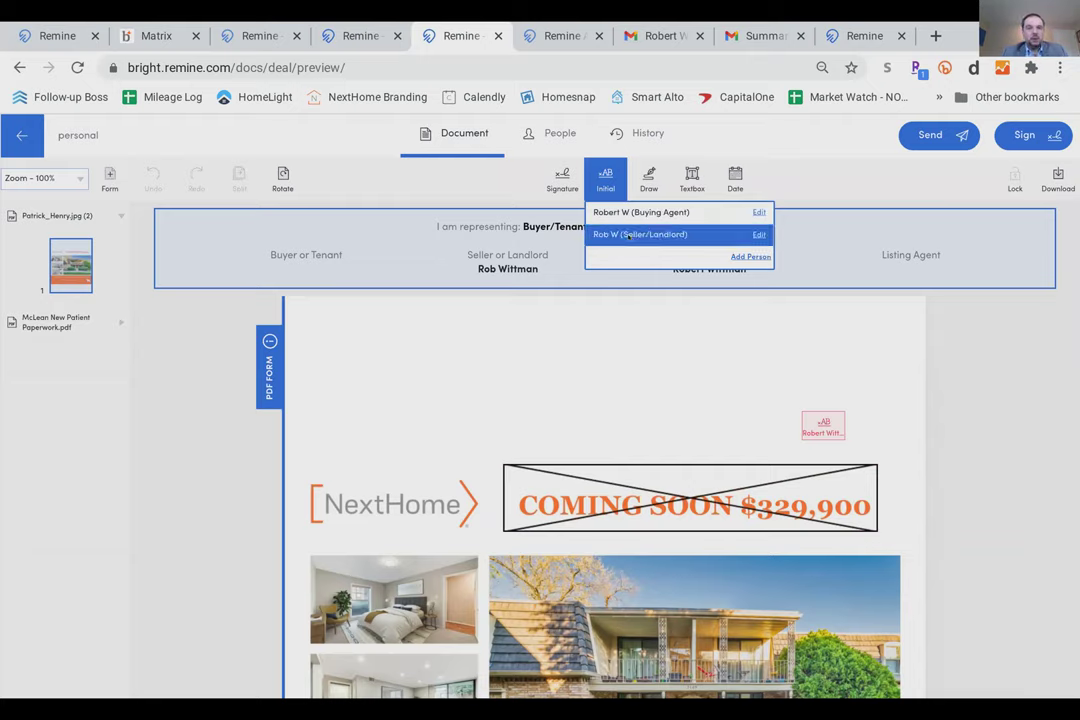
Step: Place the Seller or Landlord's initial field near the flyer's top with a date-only stamp
{"action": "left_click", "coordinate": [476, 361]}
{"action": "left_click_drag", "start_coordinate": [476, 361], "coordinate": [616, 418]}
{"action": "key", "text": "Delete"}
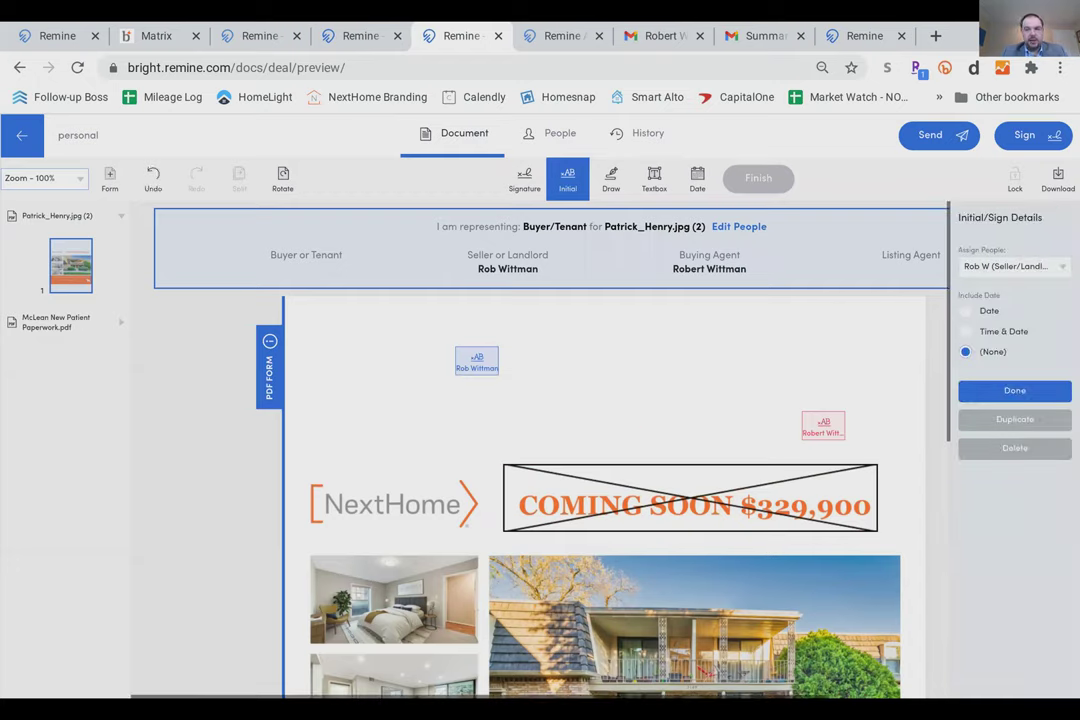
{"action": "left_click", "coordinate": [964, 311]}
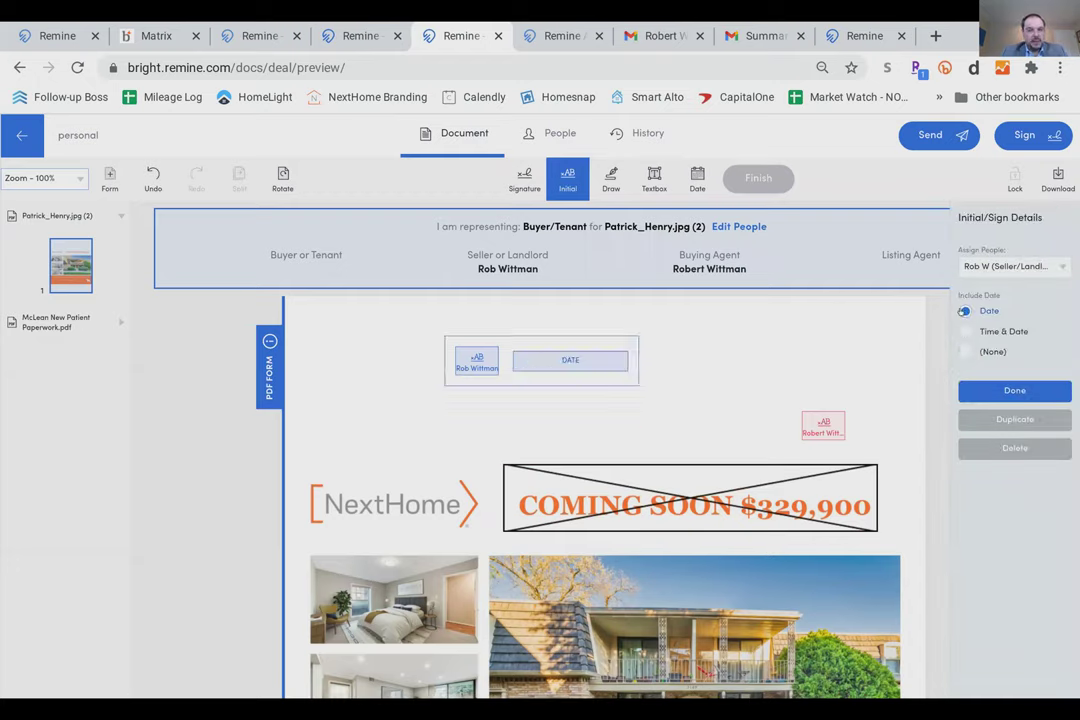
{"action": "left_click", "coordinate": [964, 332]}
{"action": "left_click", "coordinate": [964, 311]}
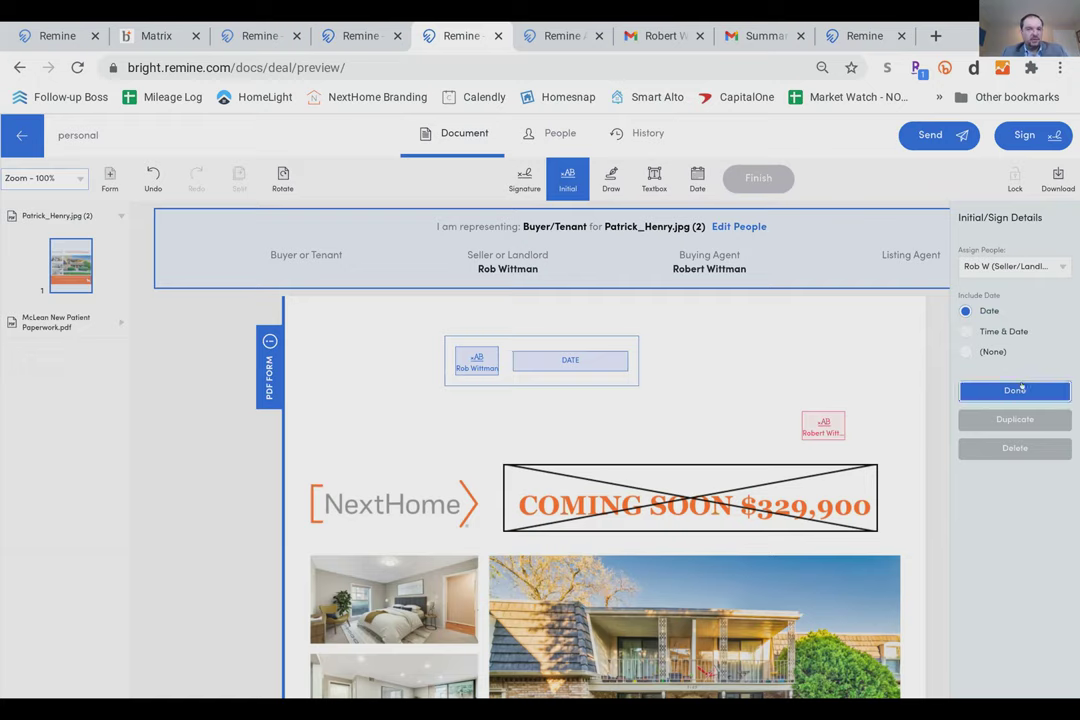
{"action": "left_click", "coordinate": [1020, 389]}
{"action": "left_click", "coordinate": [1020, 389]}
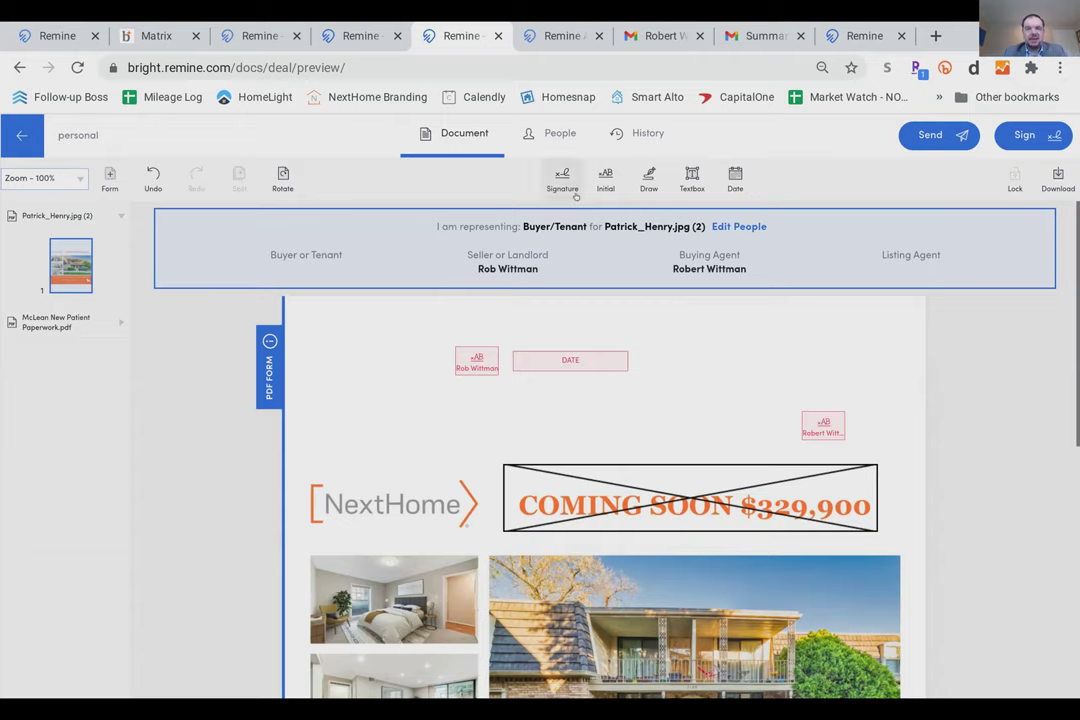
{"action": "left_click", "coordinate": [651, 177]}
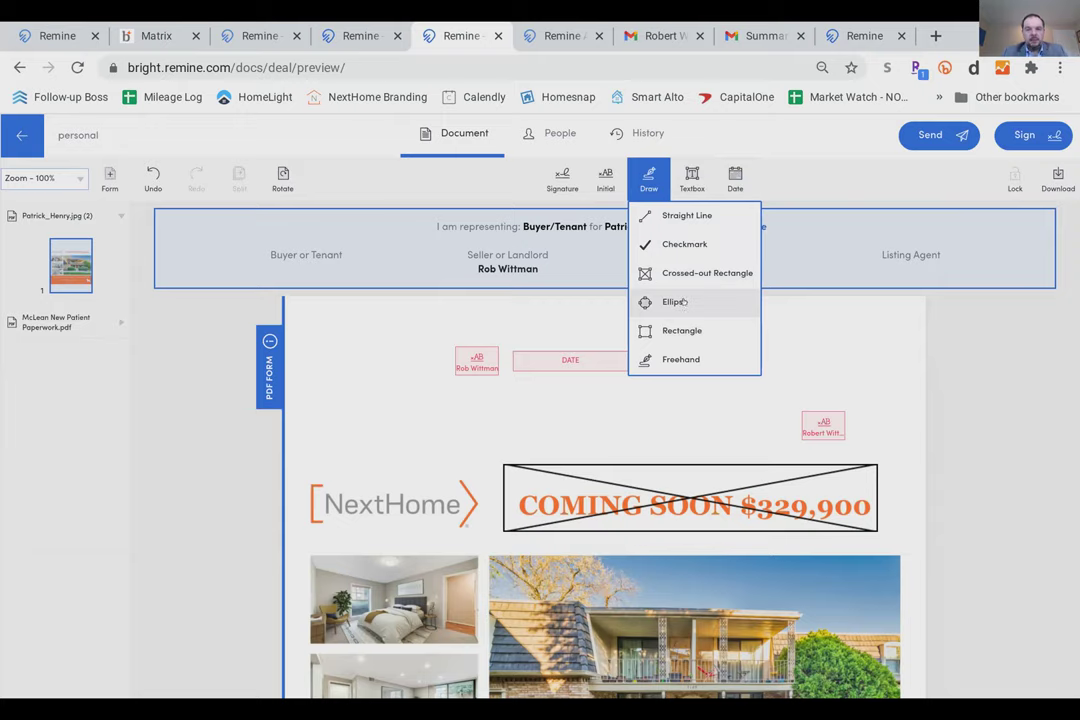
Step: Try a checkmark near the top, then draw a circle at the flyer's top-left corner
{"action": "left_click", "coordinate": [685, 245]}
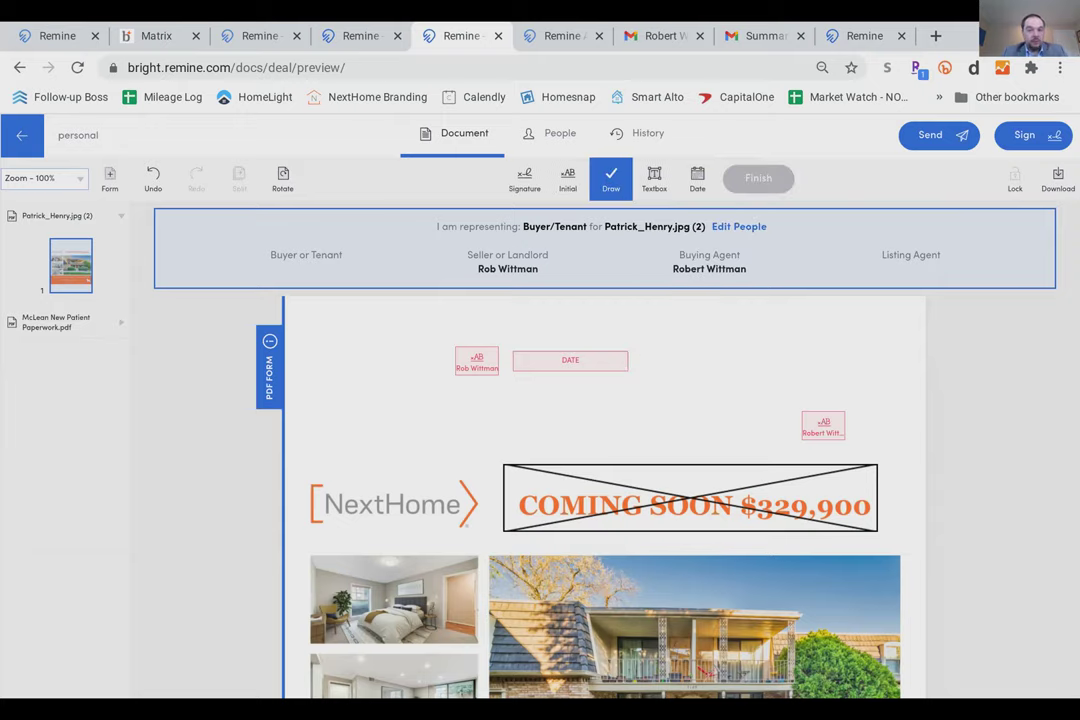
{"action": "left_click", "coordinate": [705, 356]}
{"action": "left_click_drag", "start_coordinate": [716, 368], "coordinate": [672, 336]}
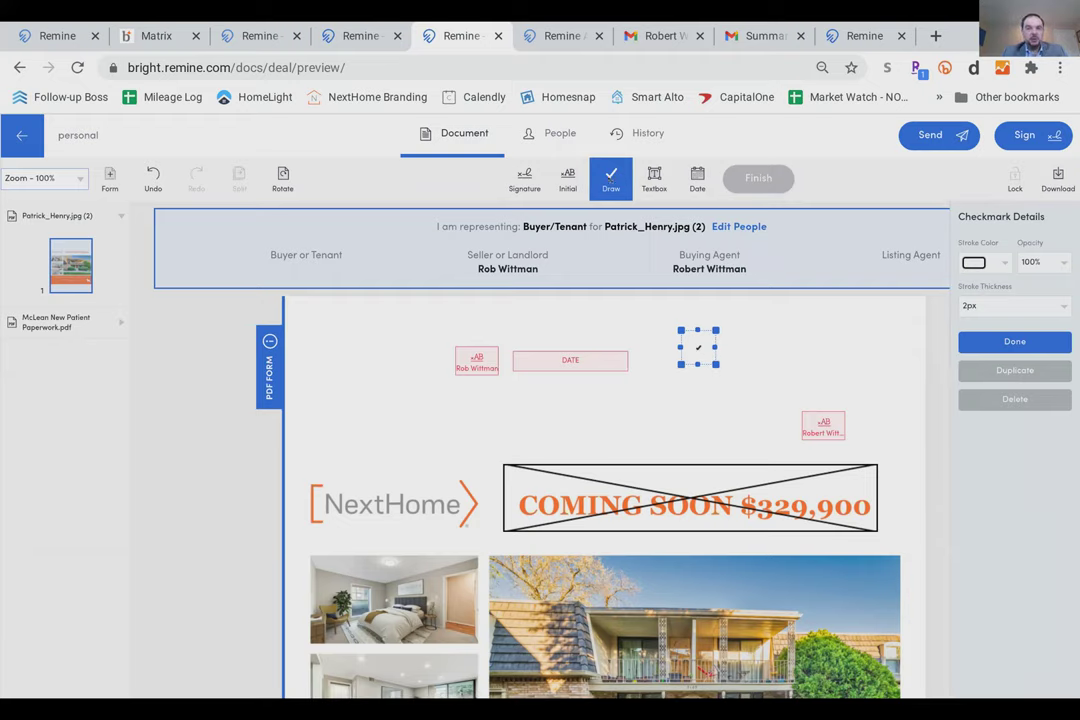
{"action": "left_click", "coordinate": [611, 182]}
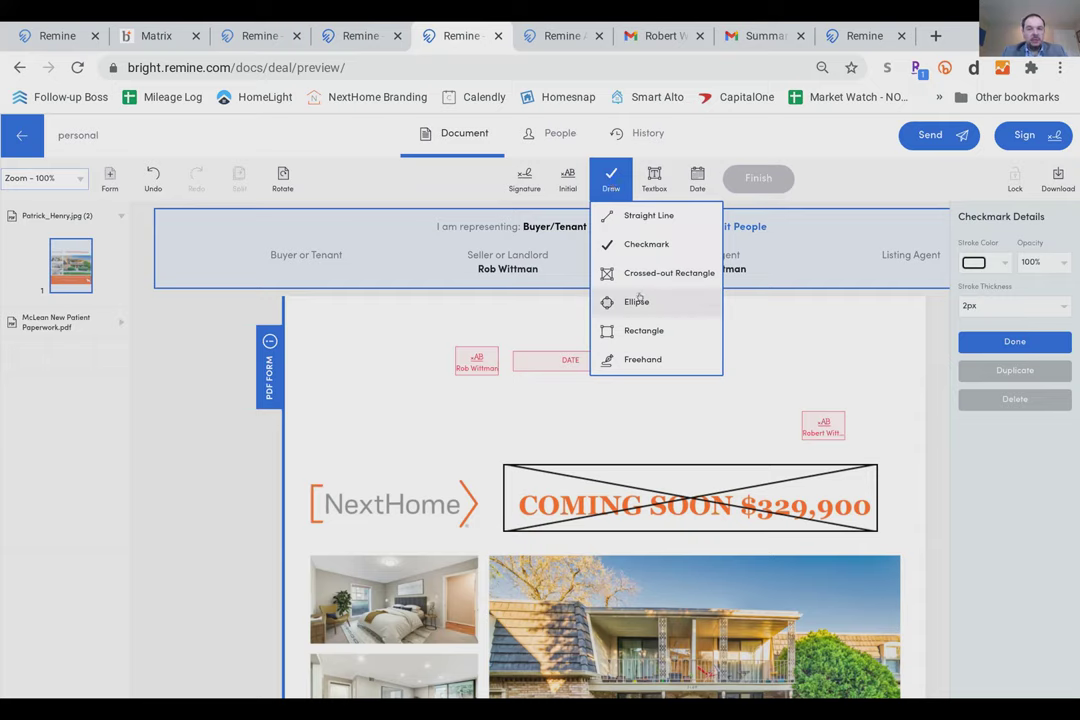
{"action": "left_click", "coordinate": [637, 301]}
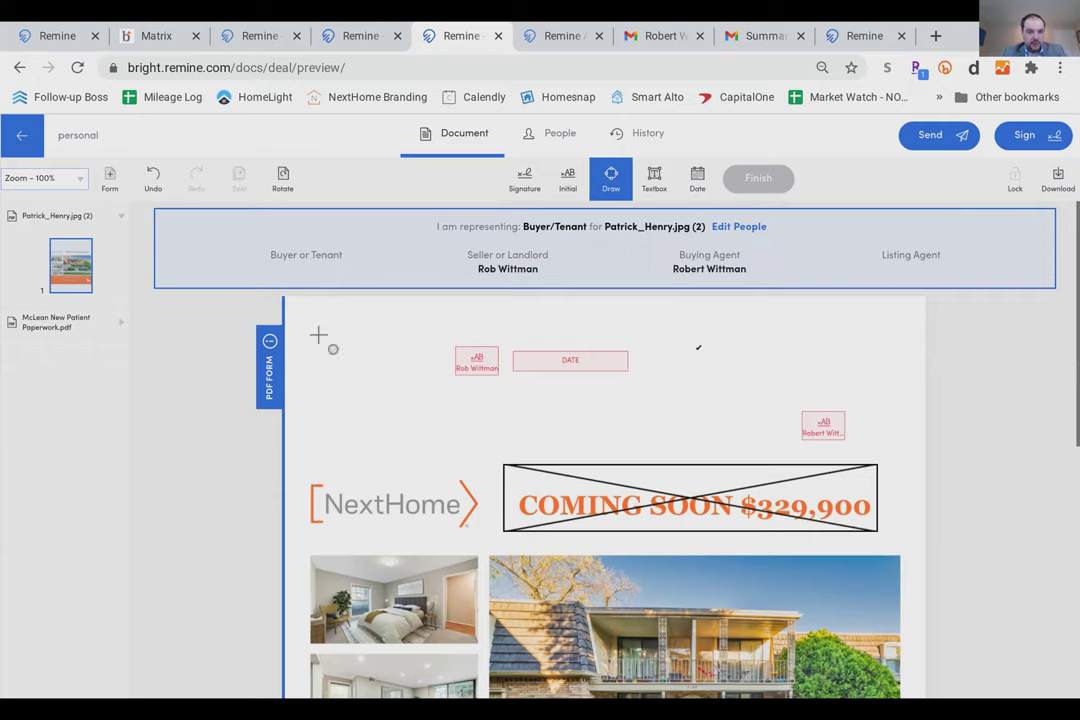
{"action": "mouse_move", "coordinate": [318, 336]}
{"action": "left_mouse_down"}
{"action": "mouse_move", "coordinate": [395, 393]}
{"action": "mouse_move", "coordinate": [390, 419]}
{"action": "mouse_move", "coordinate": [400, 417]}
{"action": "left_mouse_up"}
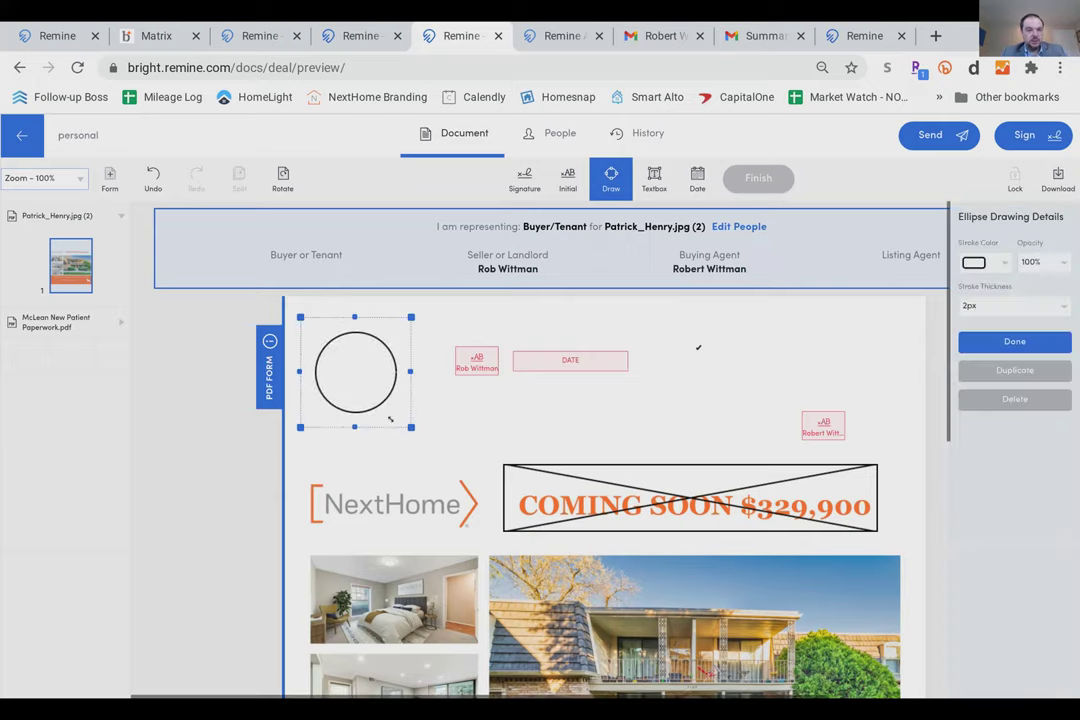
Step: Place a seller initial field inside the circle with Include Date set to None
{"action": "left_click", "coordinate": [569, 179]}
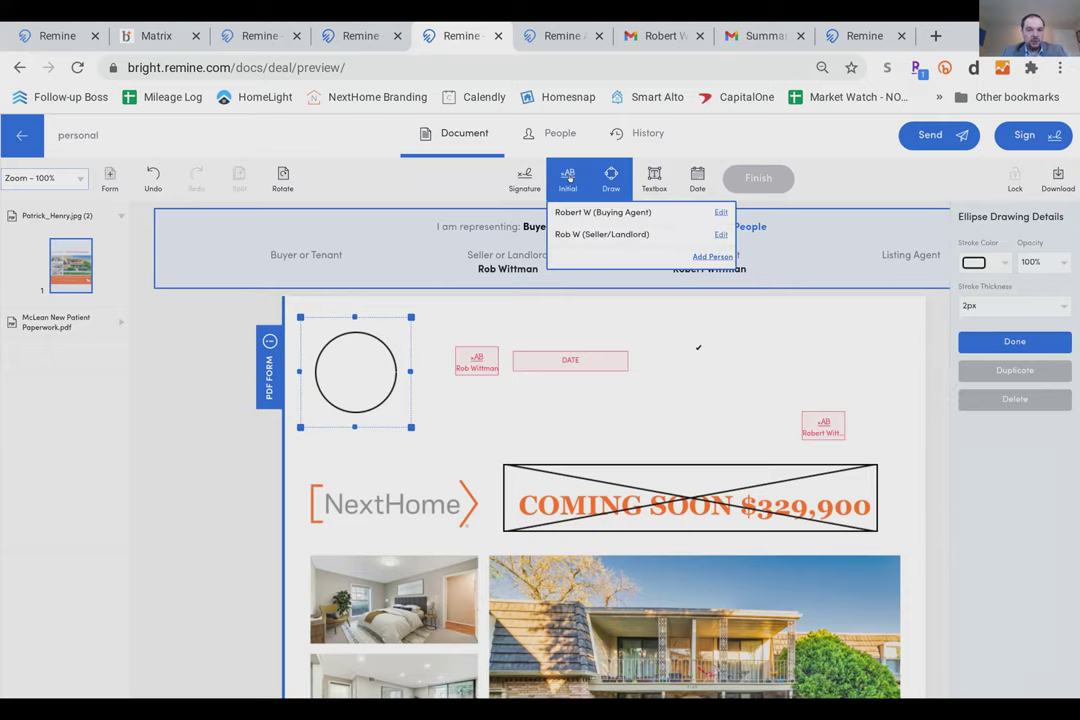
{"action": "left_click", "coordinate": [577, 235]}
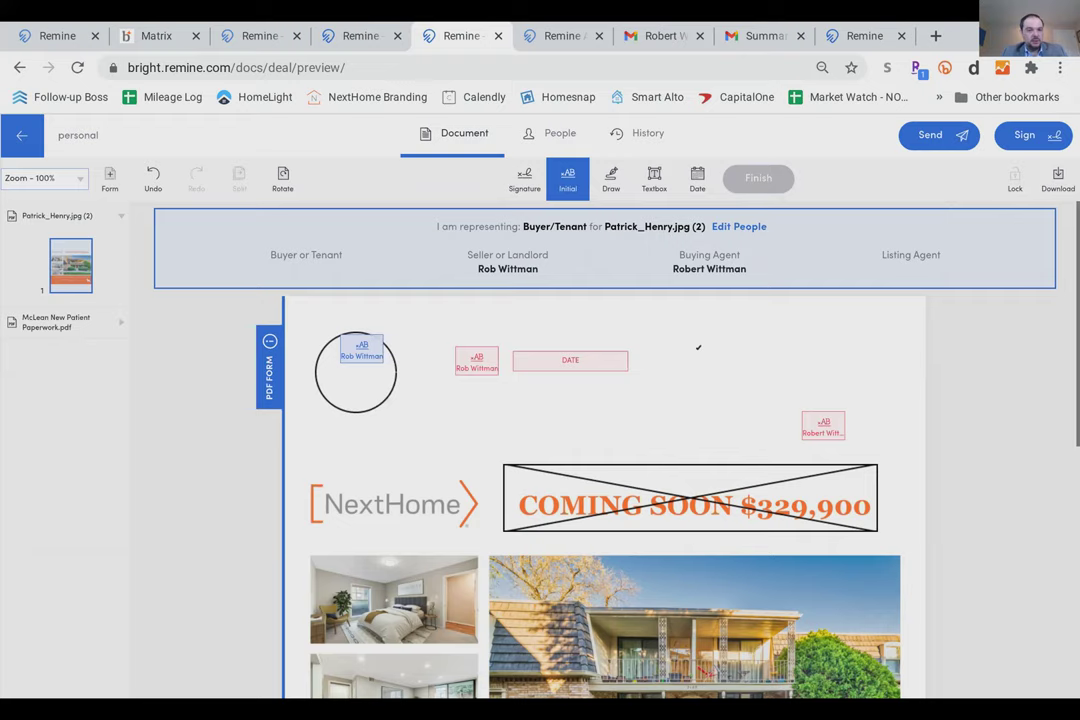
{"action": "left_click", "coordinate": [361, 350]}
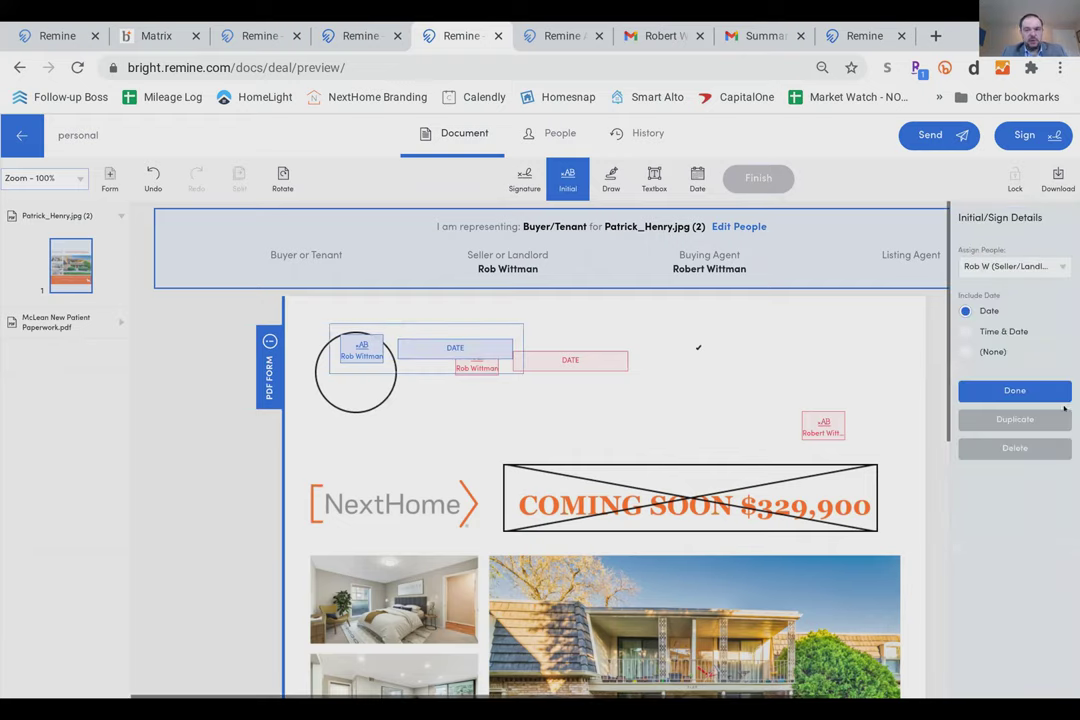
{"action": "left_click", "coordinate": [968, 351]}
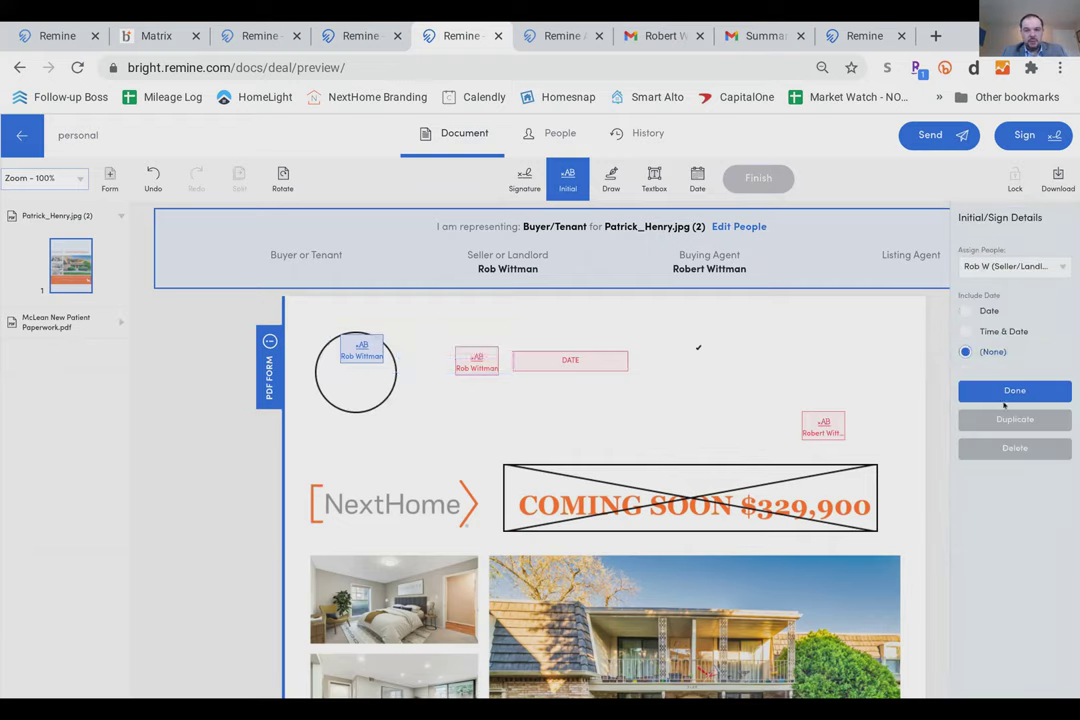
{"action": "left_click", "coordinate": [1008, 392]}
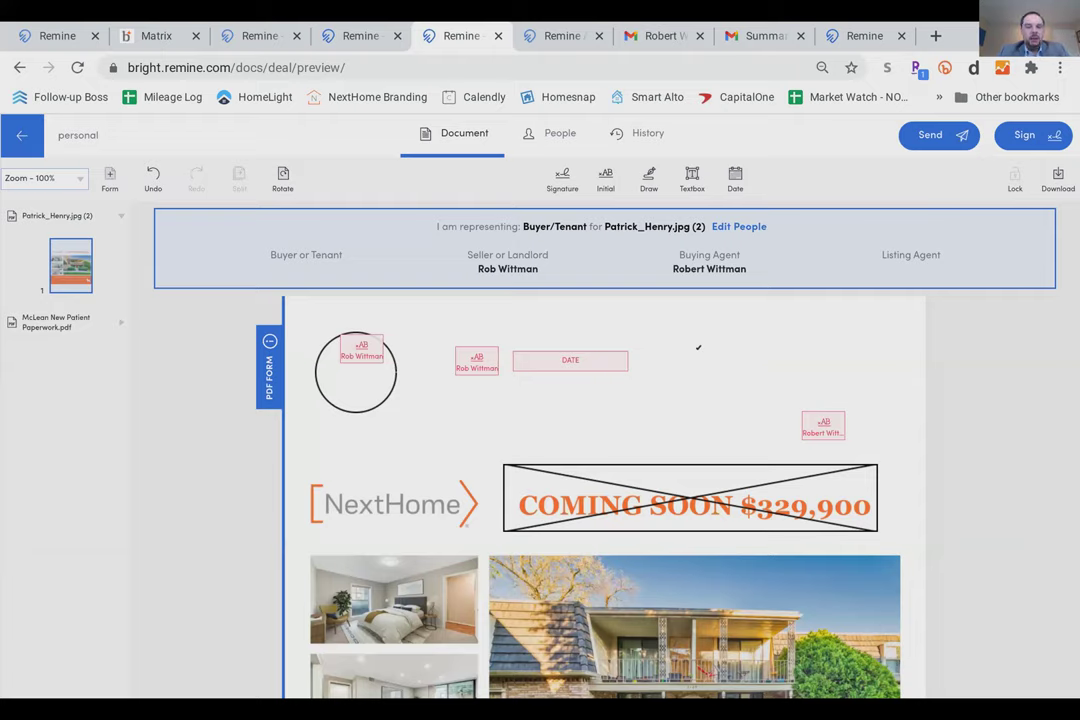
Step: Begin sending the flyer alone, continuing past the missing Buying Agent initials warning
{"action": "left_click", "coordinate": [958, 136]}
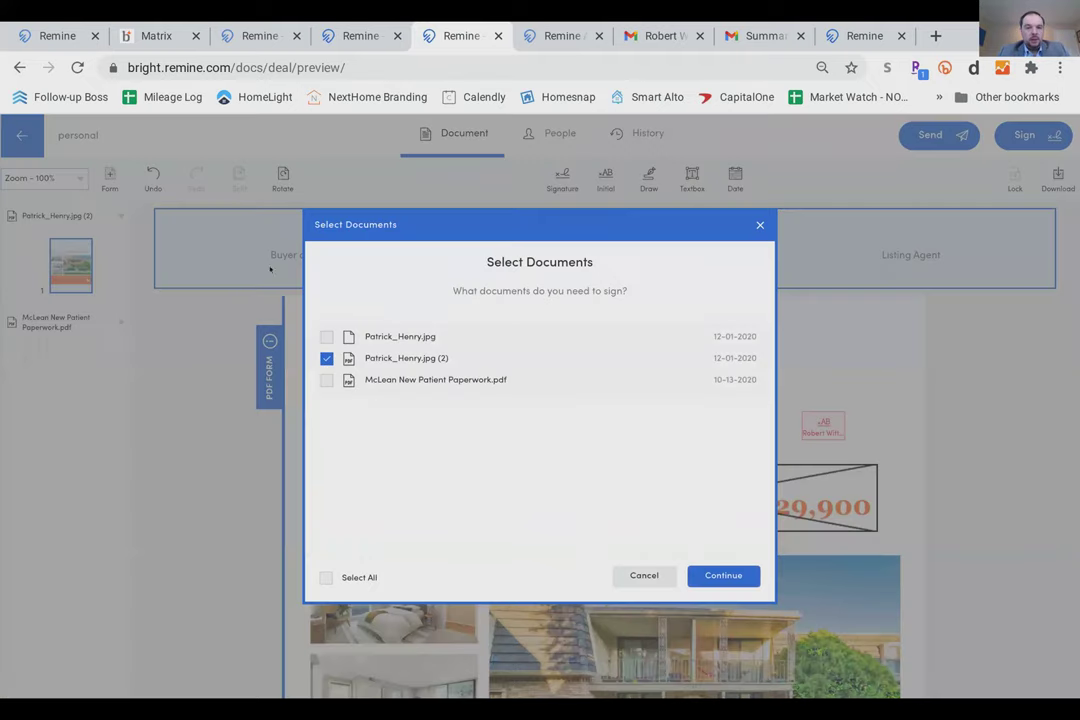
{"action": "left_click", "coordinate": [710, 571]}
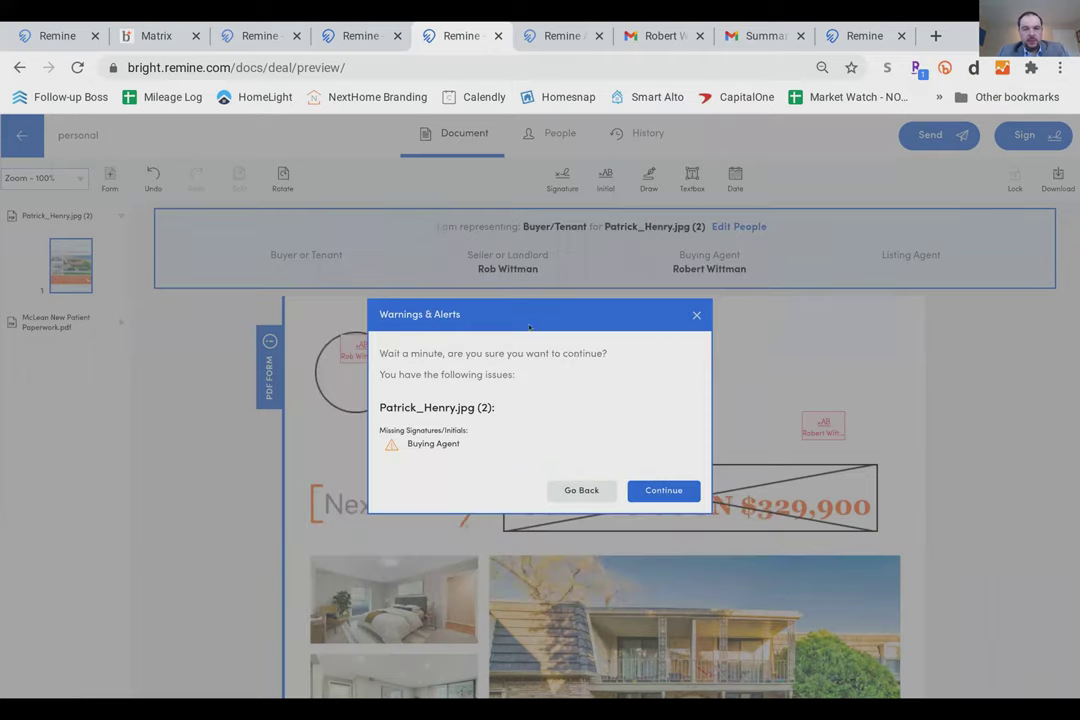
{"action": "left_click", "coordinate": [637, 490]}
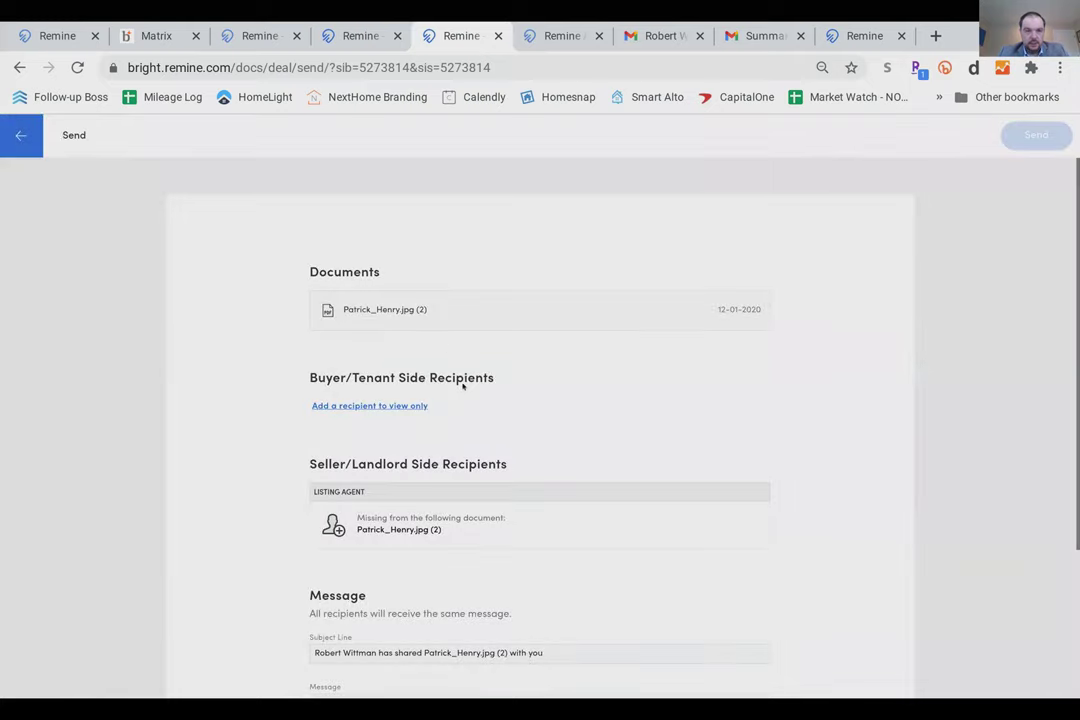
{"action": "scroll", "coordinate": [465, 385], "scroll_direction": "down", "scroll_amount": 3}
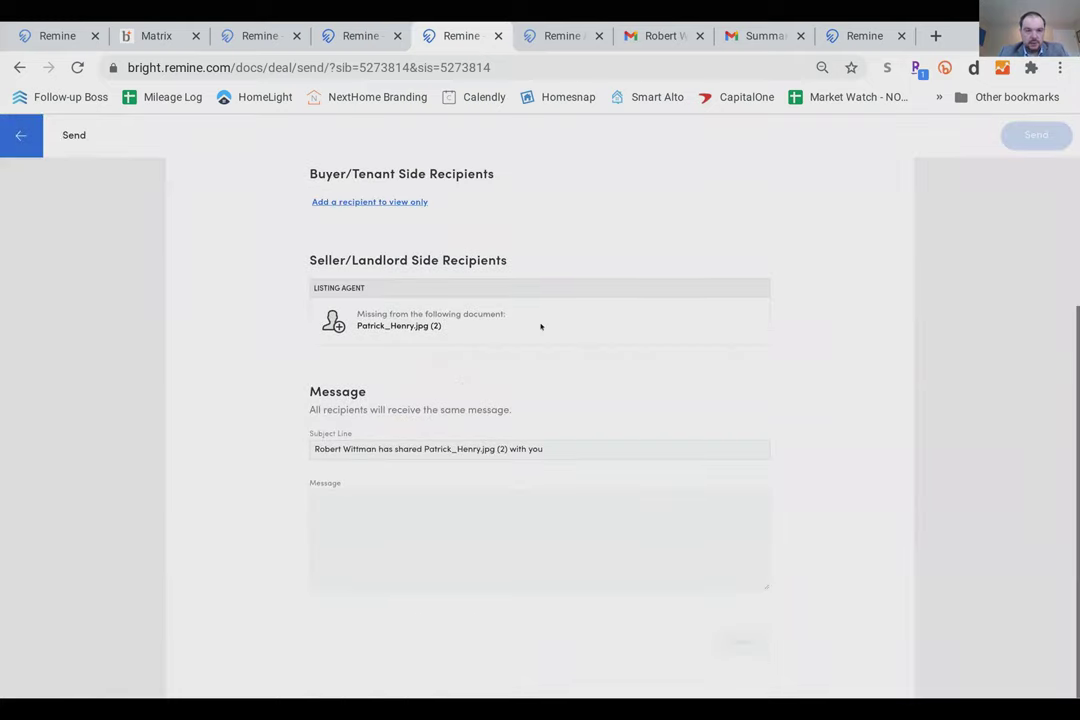
{"action": "scroll", "coordinate": [750, 390], "scroll_direction": "up", "scroll_amount": 3}
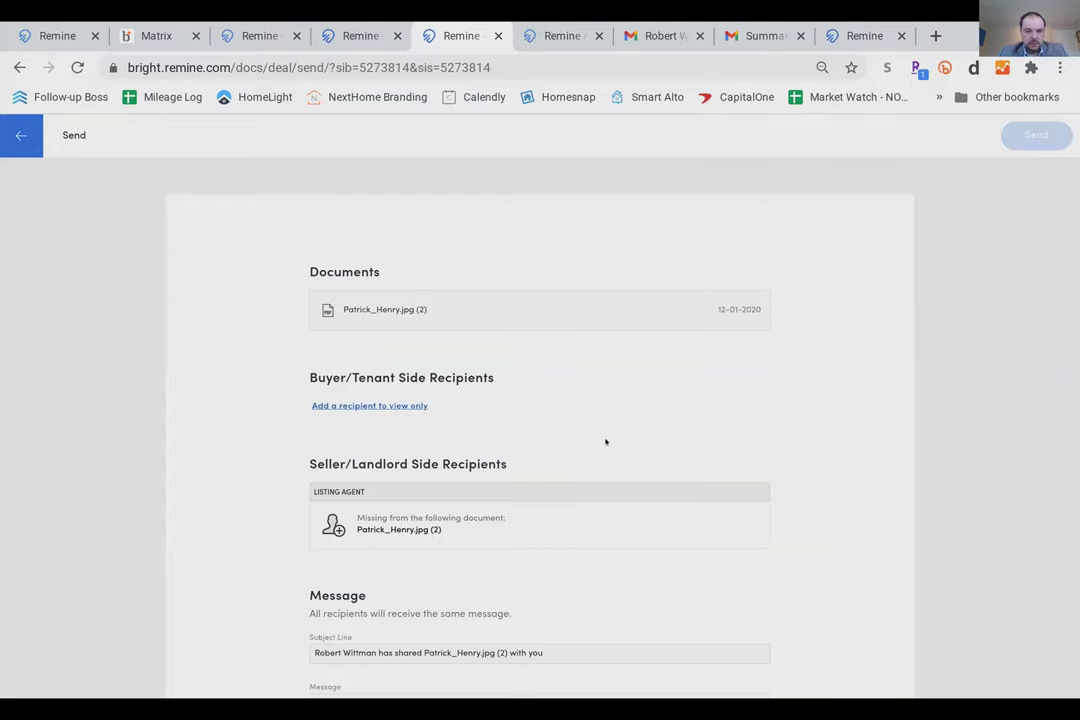
{"action": "scroll", "coordinate": [605, 441], "scroll_direction": "down", "scroll_amount": 1}
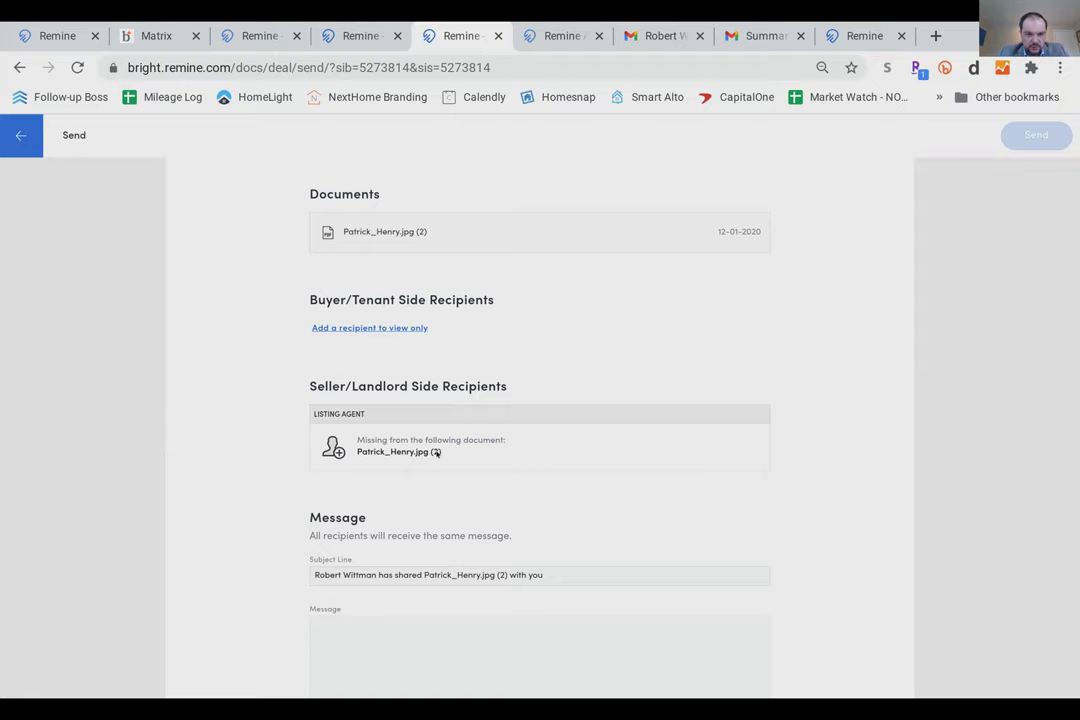
{"action": "scroll", "coordinate": [436, 452], "scroll_direction": "up", "scroll_amount": 1}
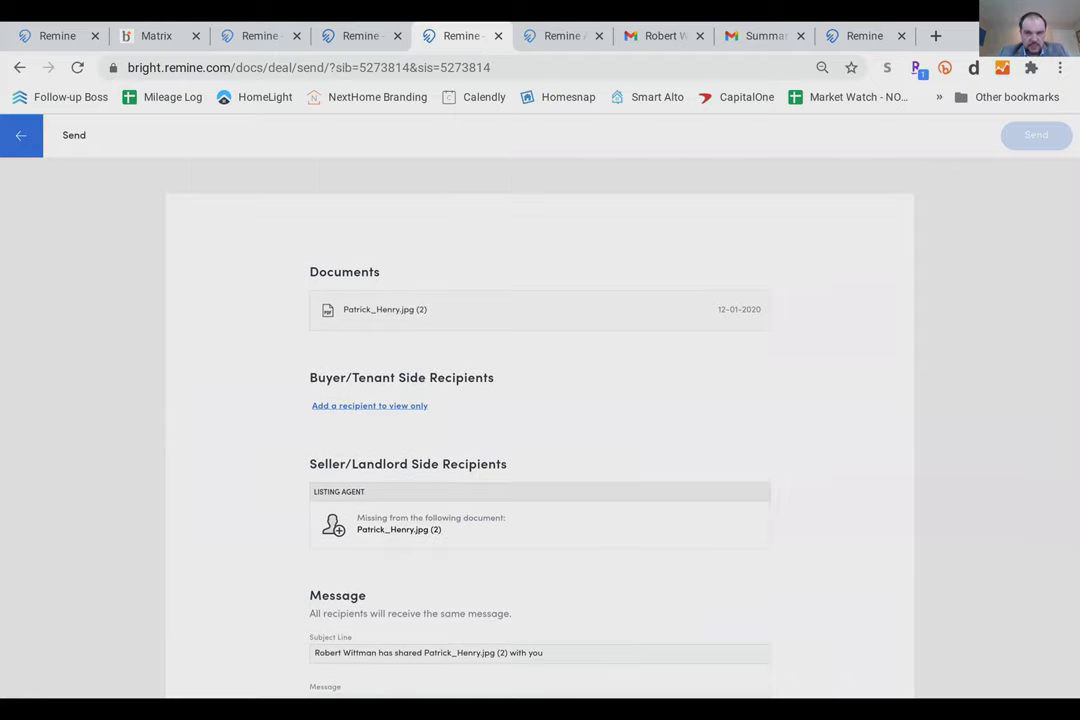
Step: Leave the Send page for the flyer and restart Send with only the flyer selected
{"action": "left_click", "coordinate": [20, 135]}
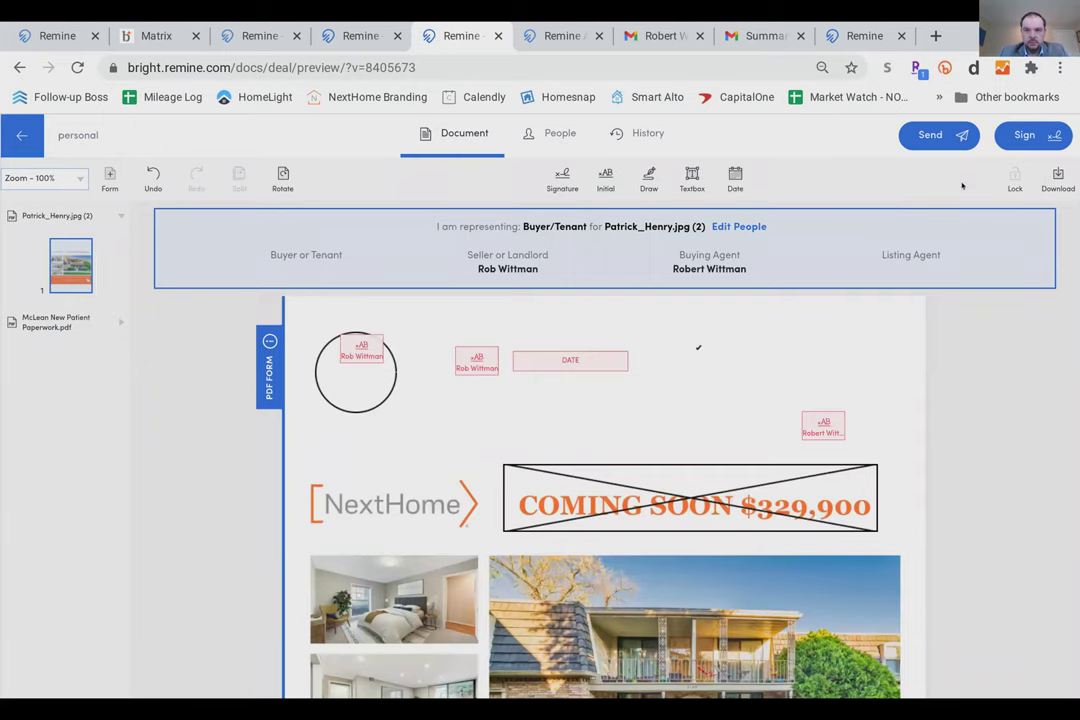
{"action": "left_click", "coordinate": [945, 138]}
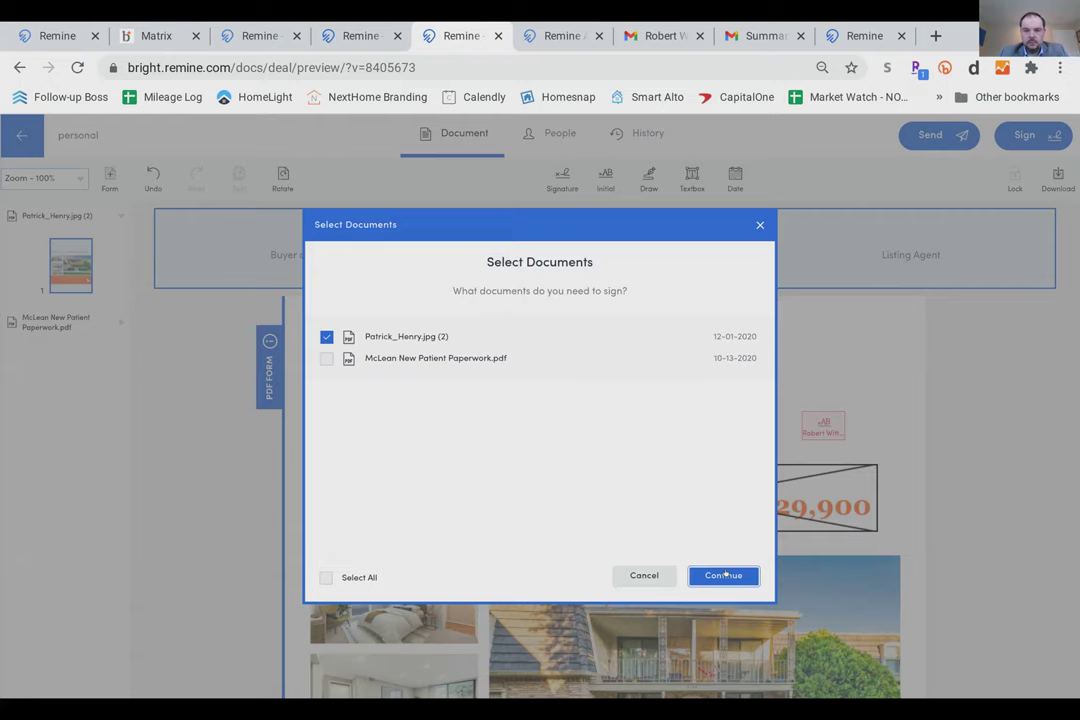
{"action": "left_click", "coordinate": [723, 575]}
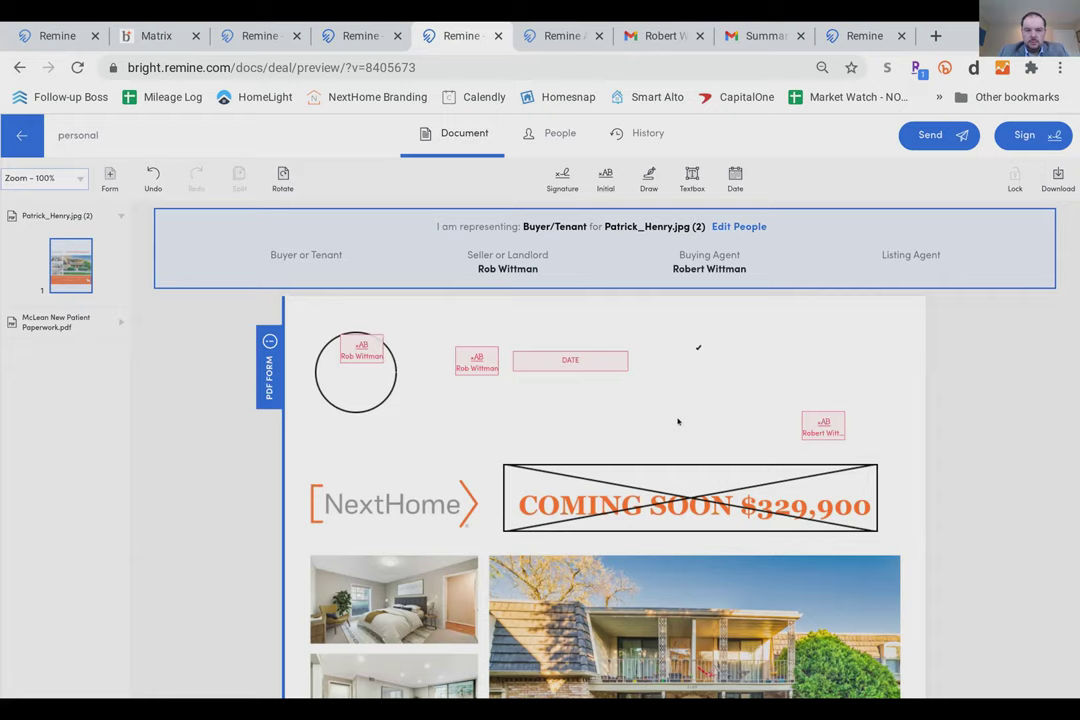
{"action": "scroll", "coordinate": [678, 421], "scroll_direction": "down", "scroll_amount": 5}
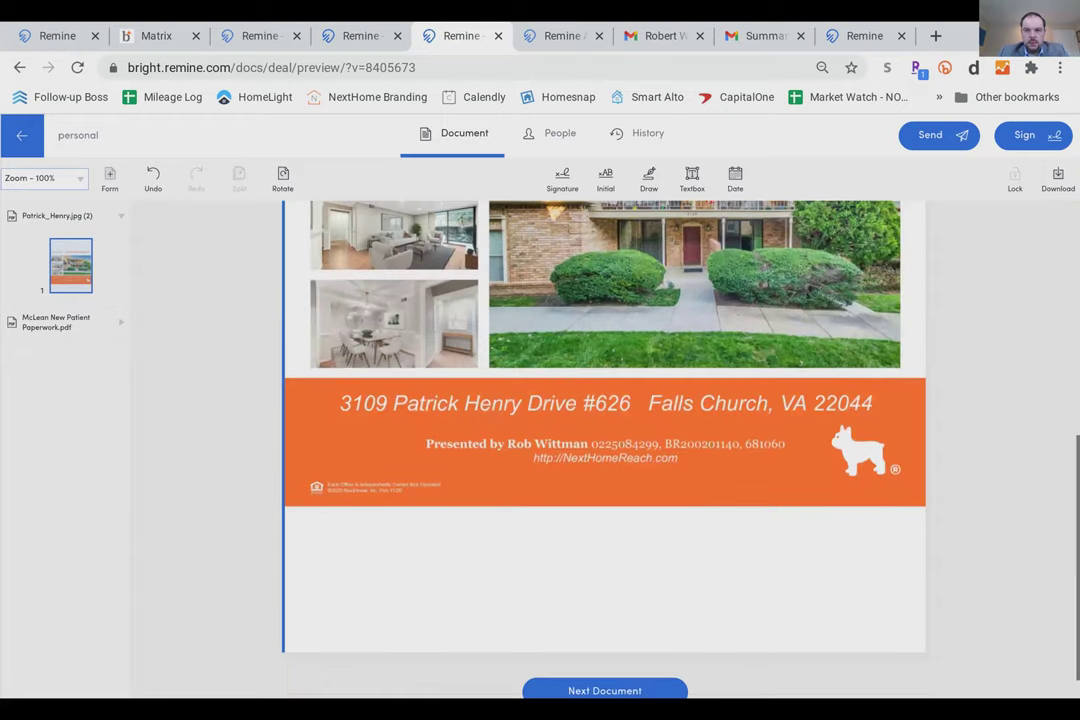
{"action": "scroll", "coordinate": [677, 422], "scroll_direction": "up", "scroll_amount": 5}
Step: Choose the flyer for signing, go to its first page, and open the PDF help article
{"action": "left_click", "coordinate": [1028, 135]}
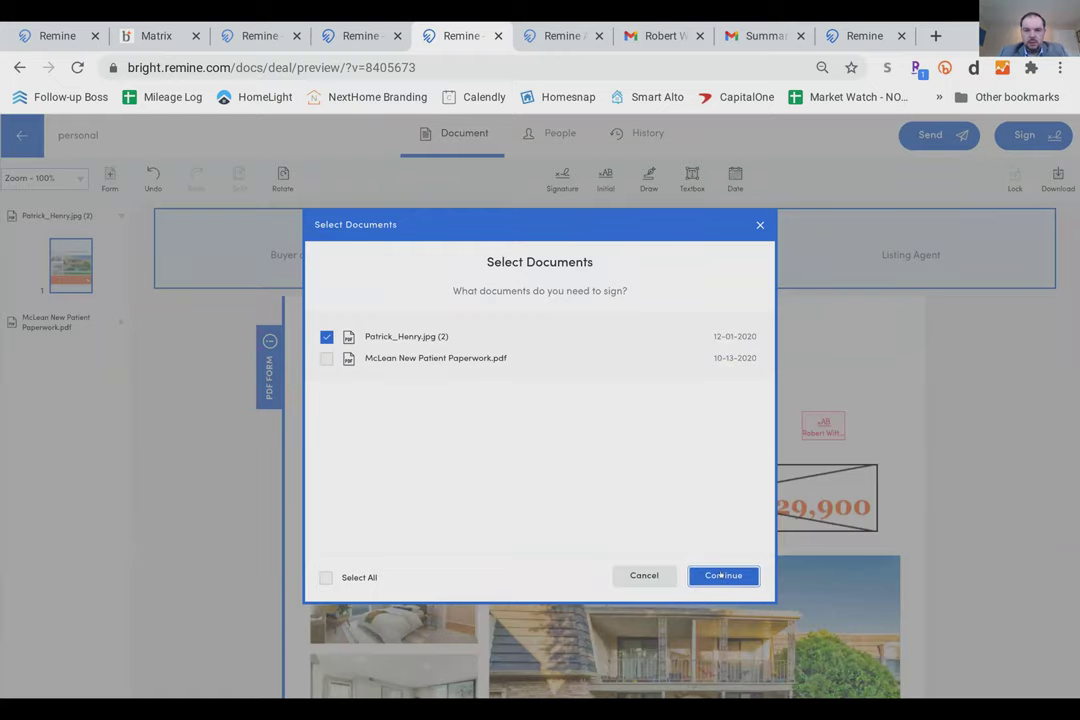
{"action": "left_click", "coordinate": [721, 576]}
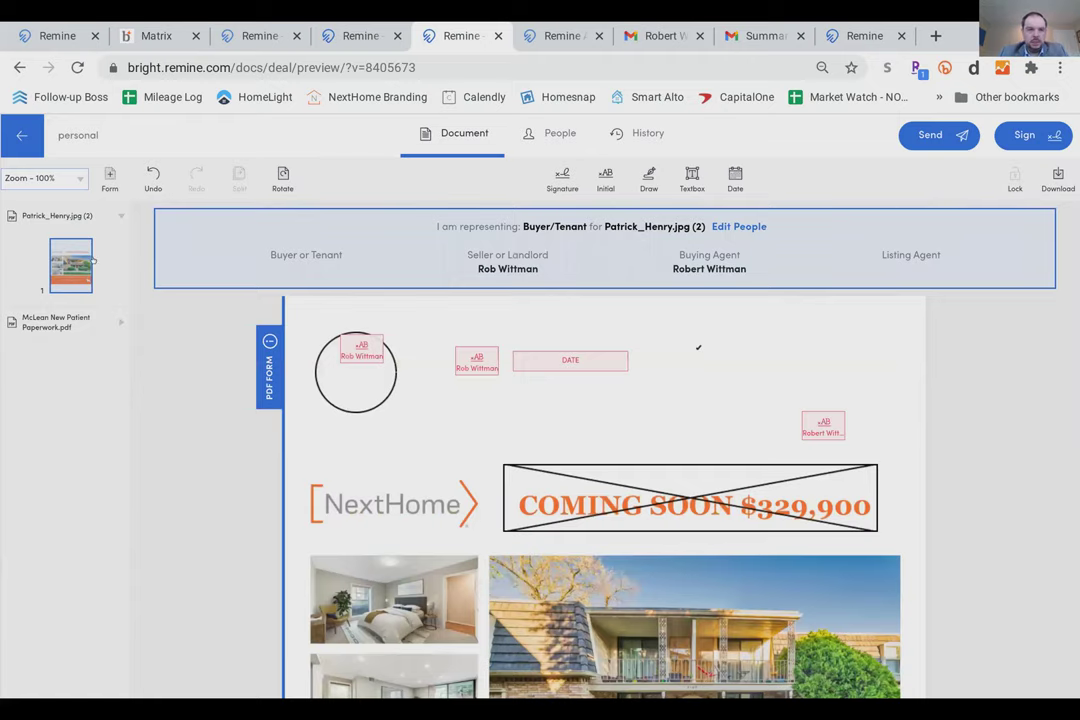
{"action": "left_click", "coordinate": [90, 262]}
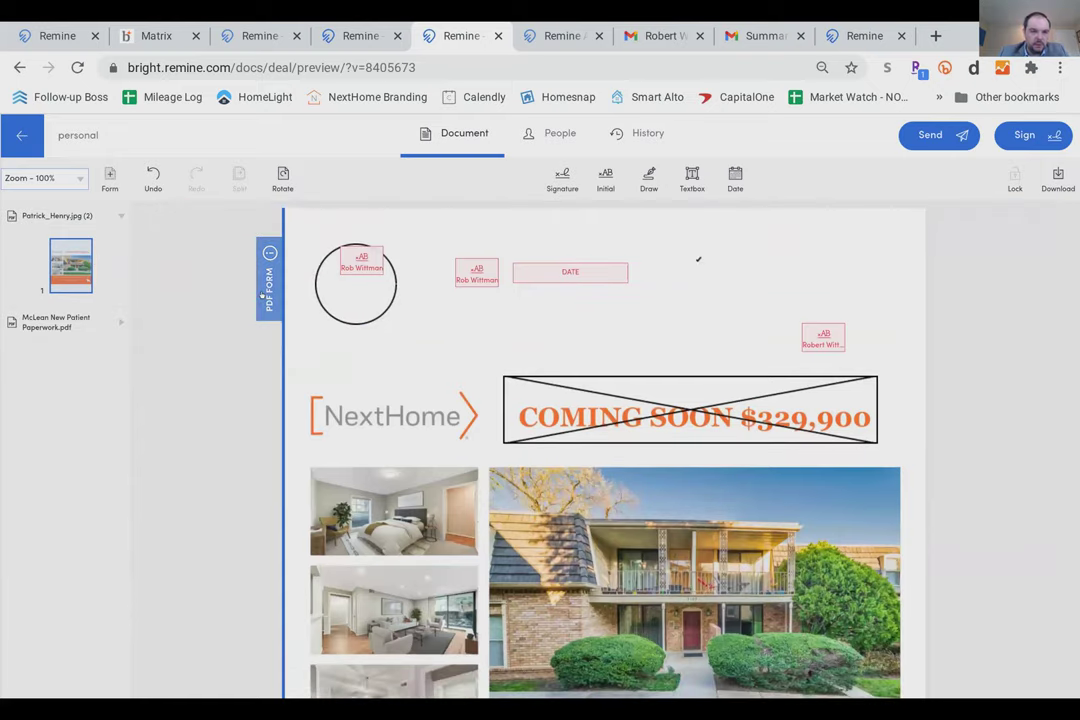
{"action": "left_click", "coordinate": [265, 300]}
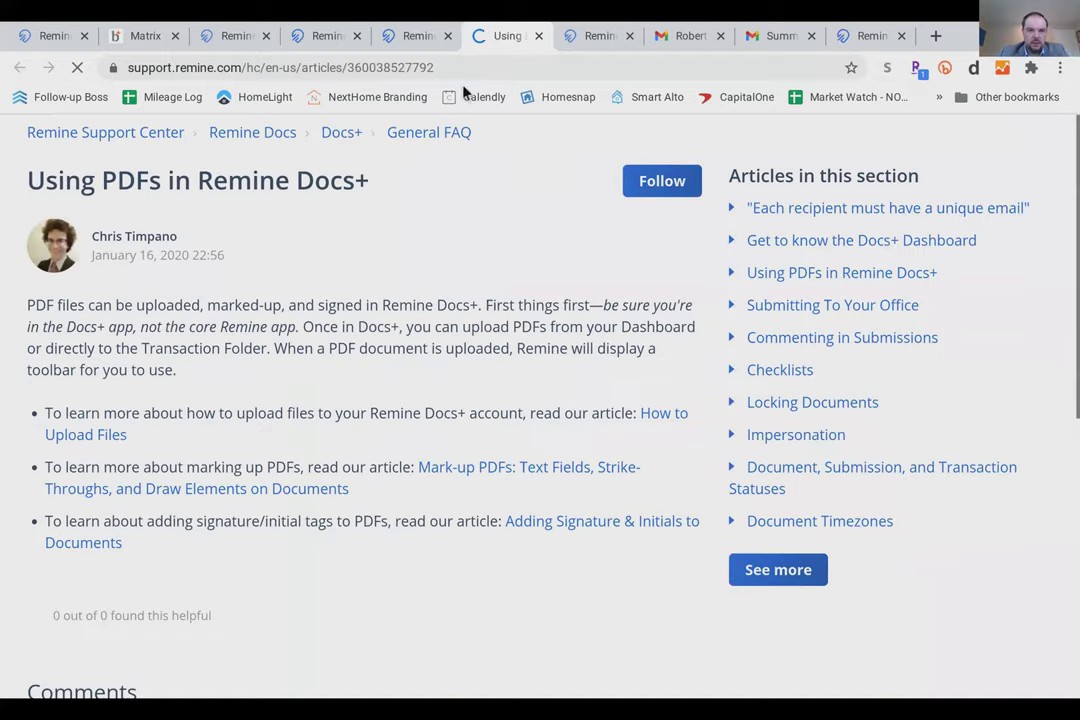
Step: Return to the Remine flyer tab and dismiss the Select Documents signing dialog
{"action": "left_click", "coordinate": [412, 35]}
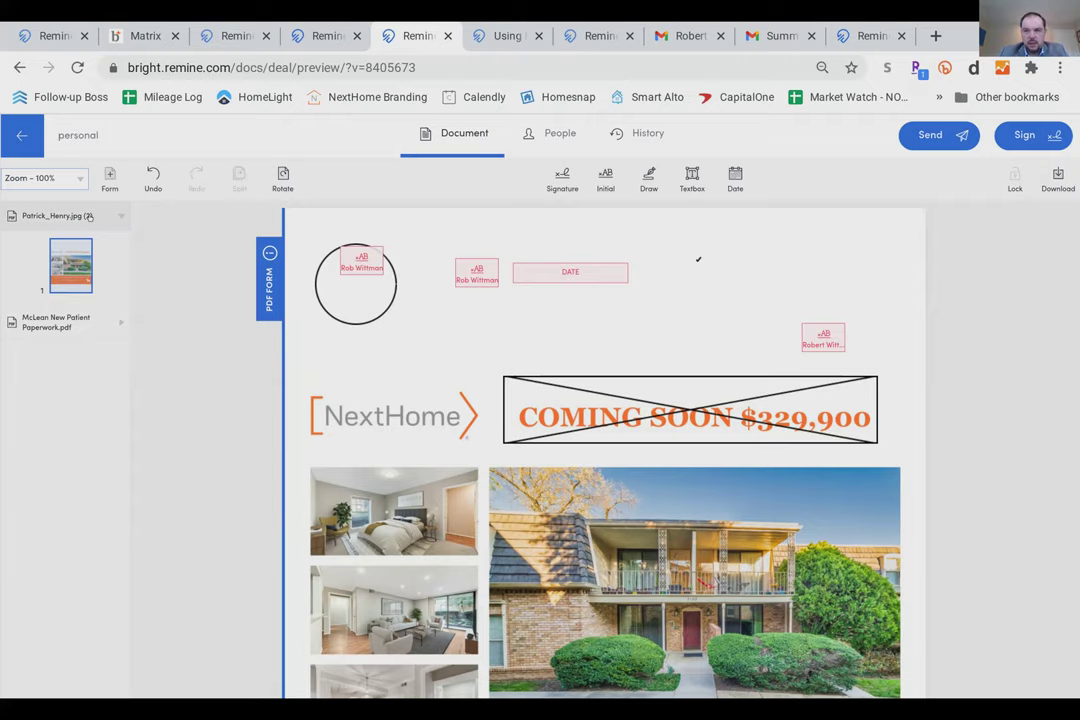
{"action": "left_click", "coordinate": [1024, 135]}
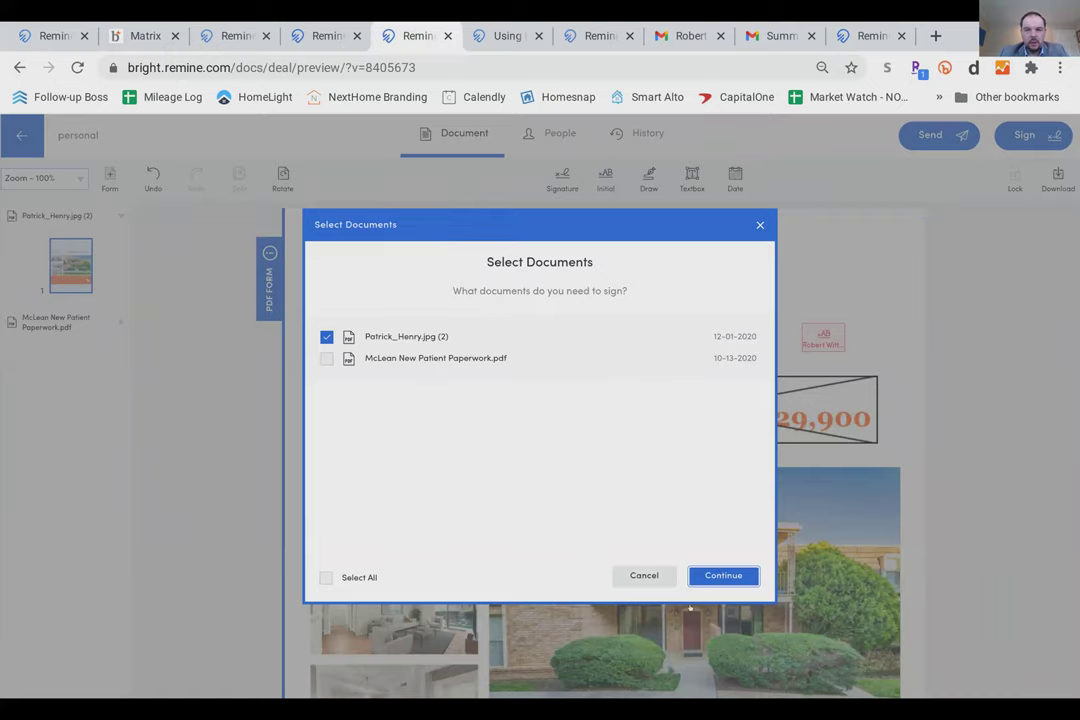
{"action": "left_click", "coordinate": [759, 226]}
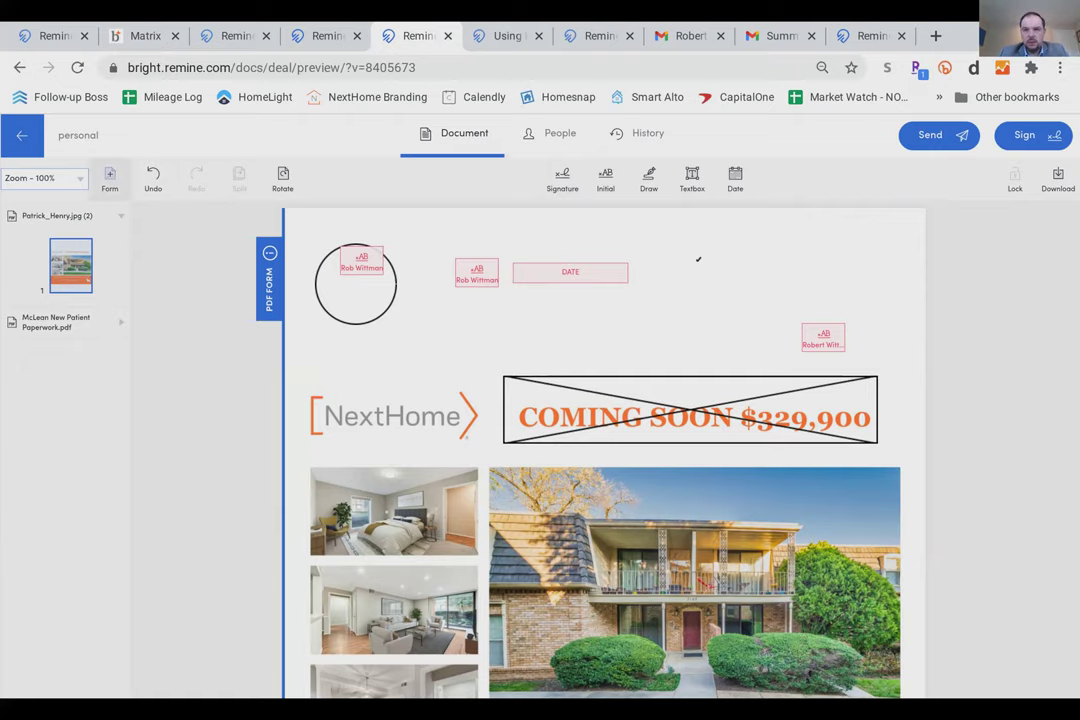
Step: Dismiss the Create Forms & Documents and signing document dialogs without changes
{"action": "left_click", "coordinate": [110, 178]}
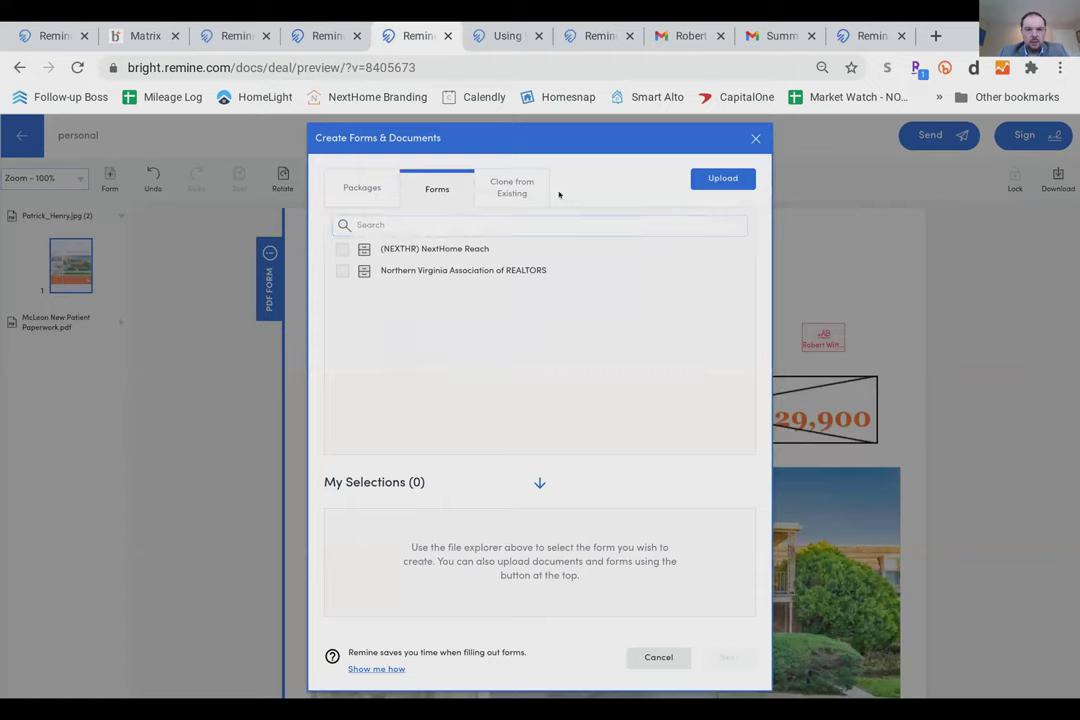
{"action": "left_click", "coordinate": [660, 657]}
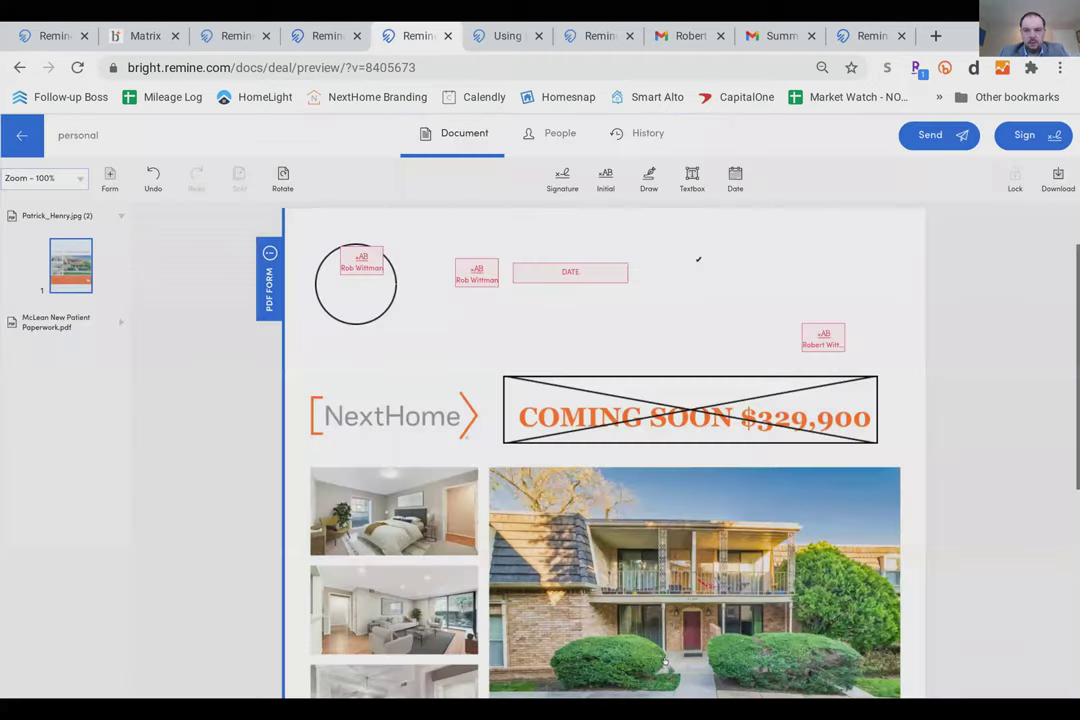
{"action": "scroll", "coordinate": [929, 416], "scroll_direction": "down", "scroll_amount": 5}
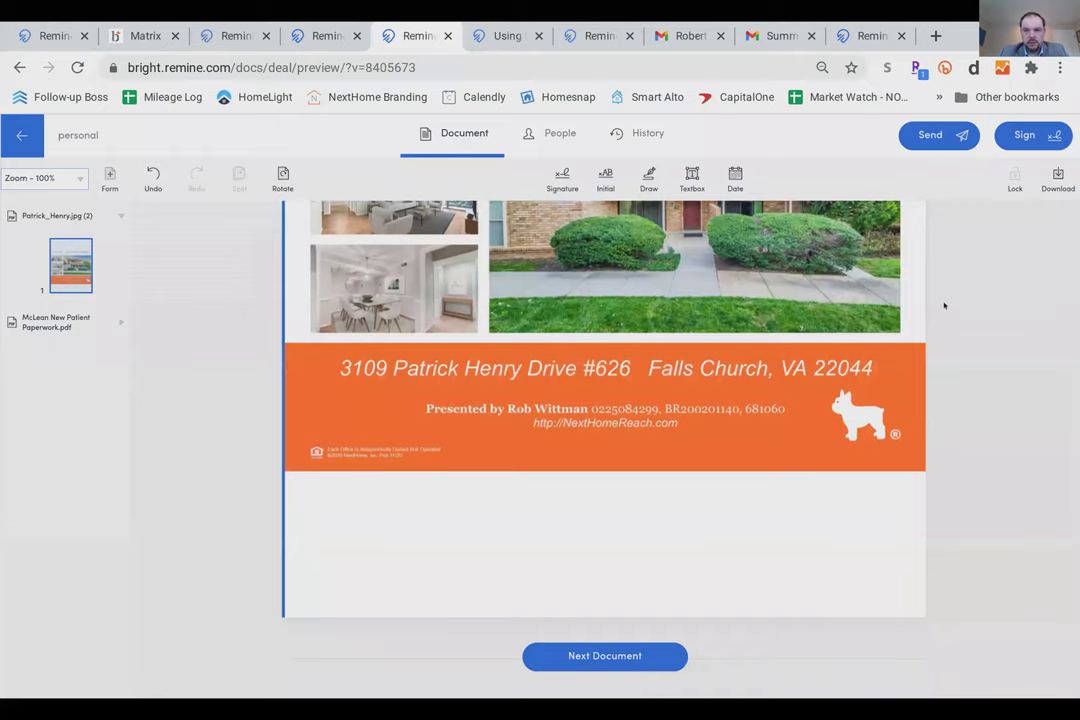
{"action": "left_click", "coordinate": [1020, 141]}
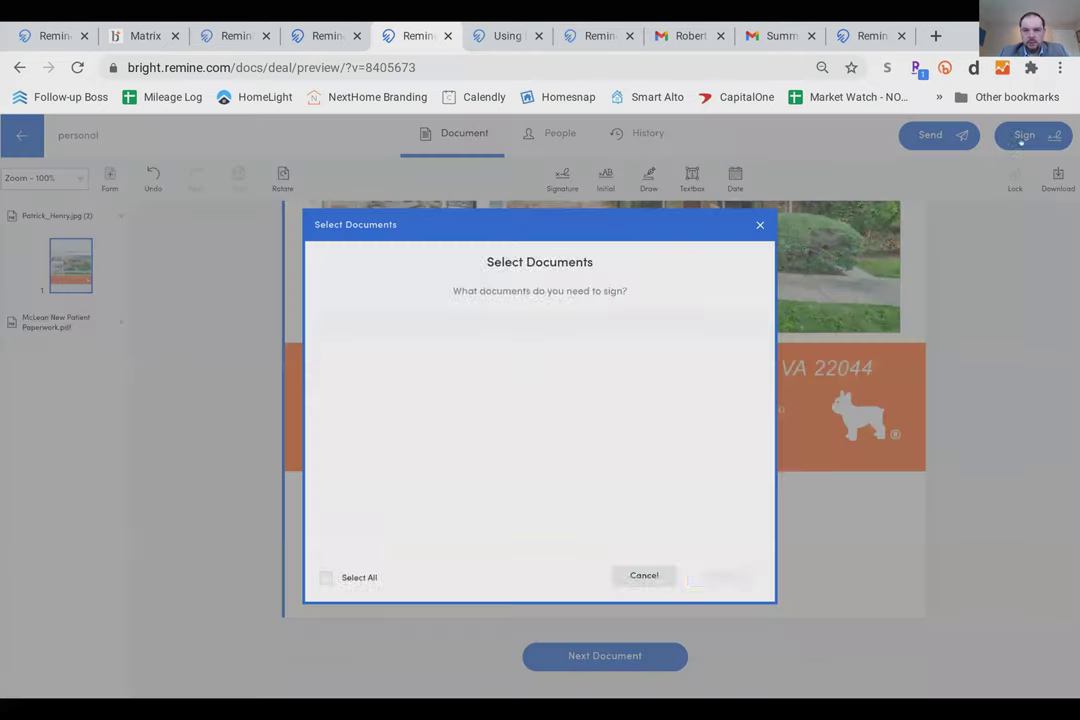
{"action": "left_click", "coordinate": [759, 225]}
Step: Download Patrick_Henry.jpg (2) as Patrick_Henry.jpg 2.pdf, which opens in a new tab
{"action": "left_click", "coordinate": [928, 135]}
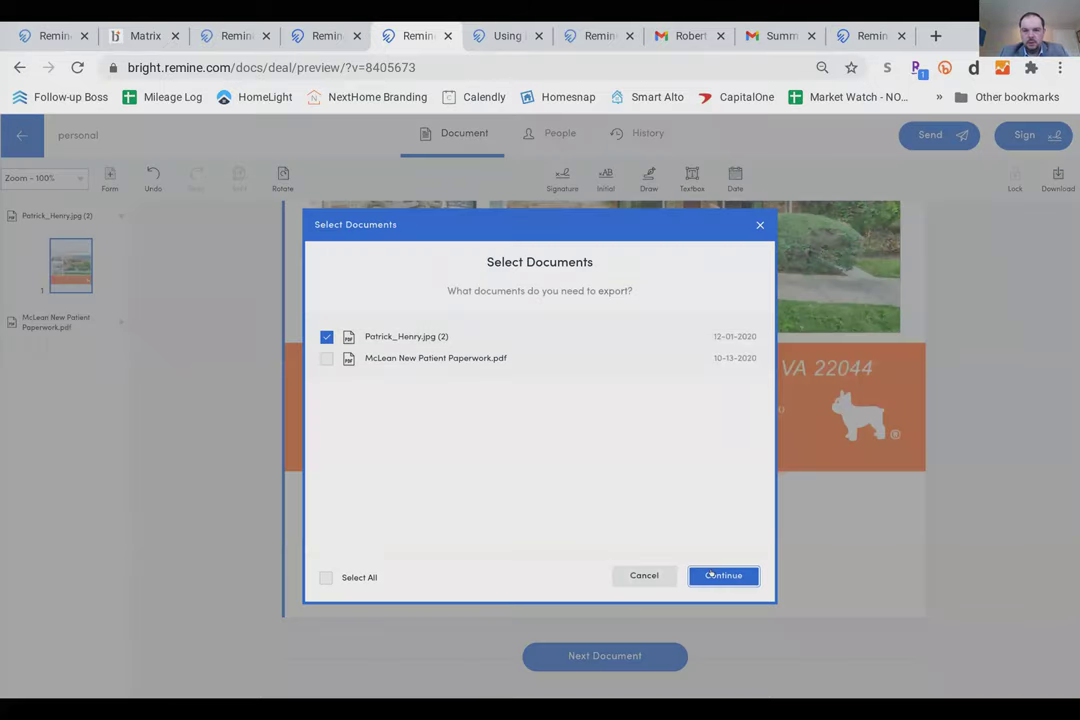
{"action": "left_click", "coordinate": [711, 576]}
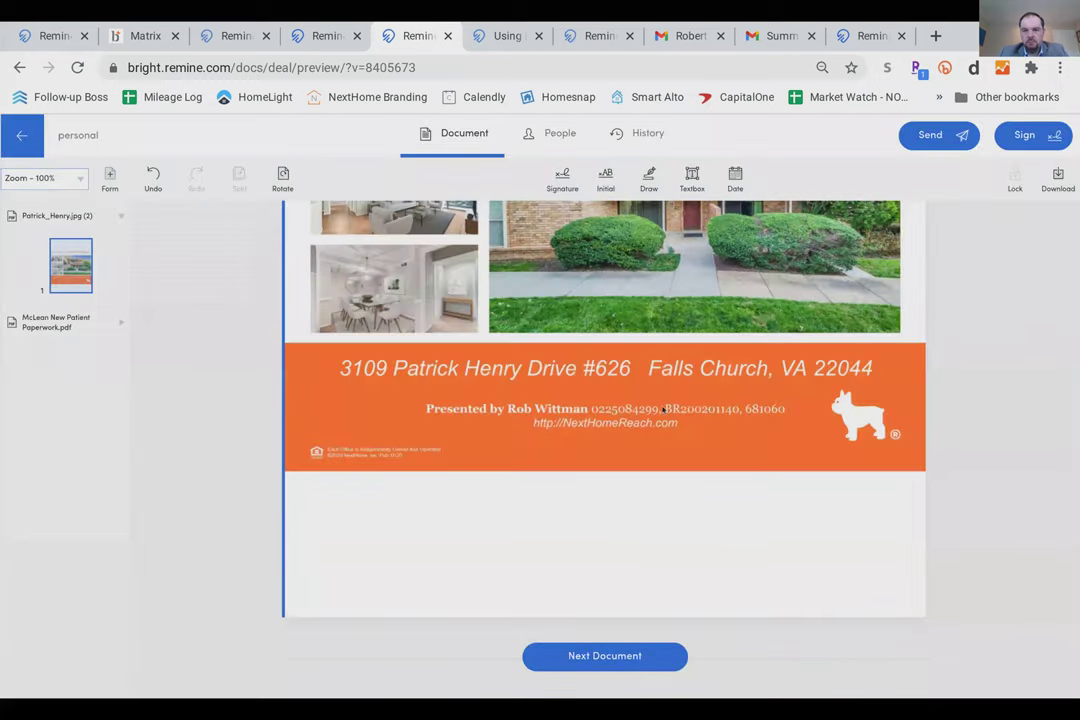
{"action": "scroll", "coordinate": [663, 410], "scroll_direction": "up", "scroll_amount": 1}
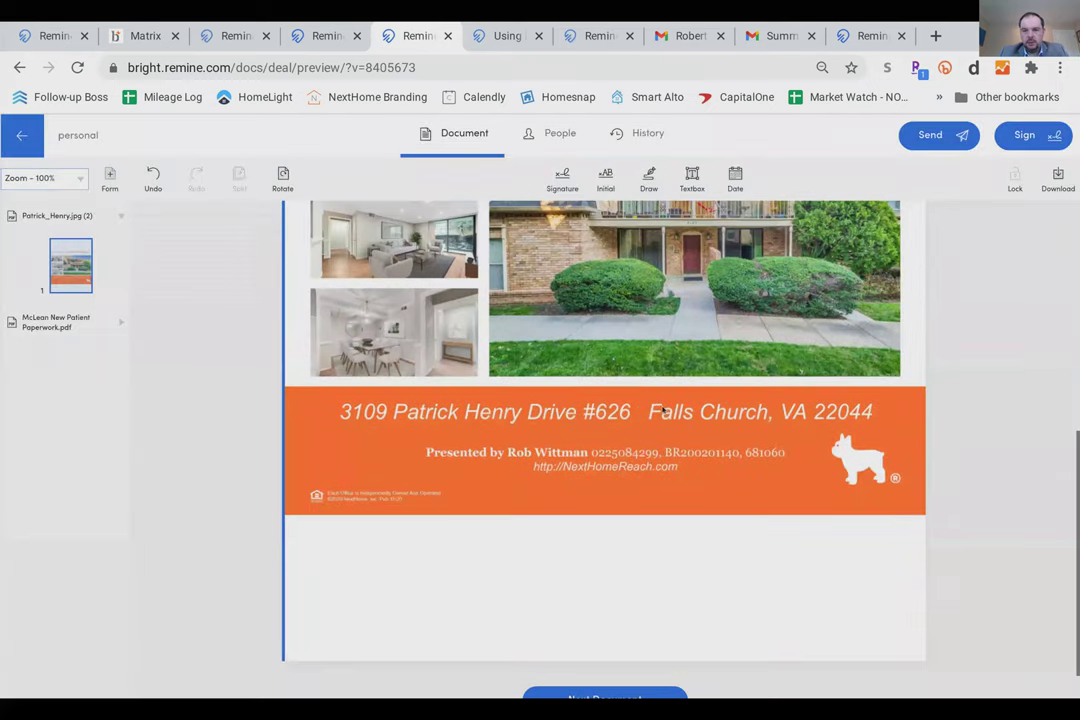
{"action": "scroll", "coordinate": [663, 410], "scroll_direction": "up", "scroll_amount": 3}
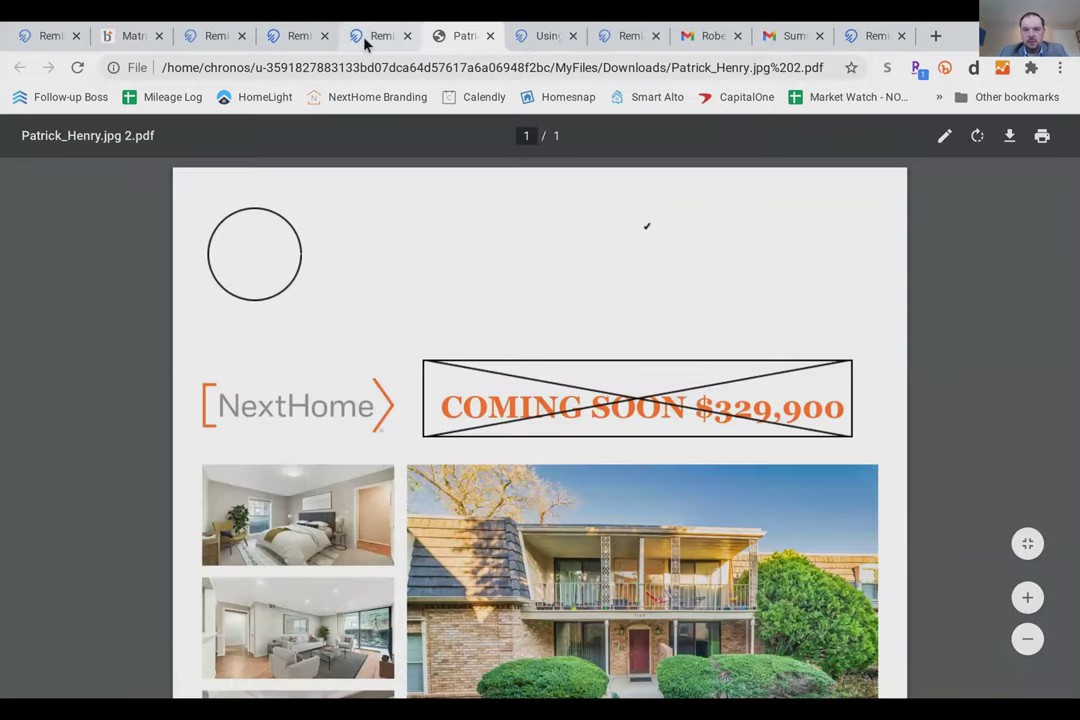
Step: Upload Patrick_Henry.jpg 2.pdf as a new form in the deal's document list
{"action": "left_click", "coordinate": [365, 40]}
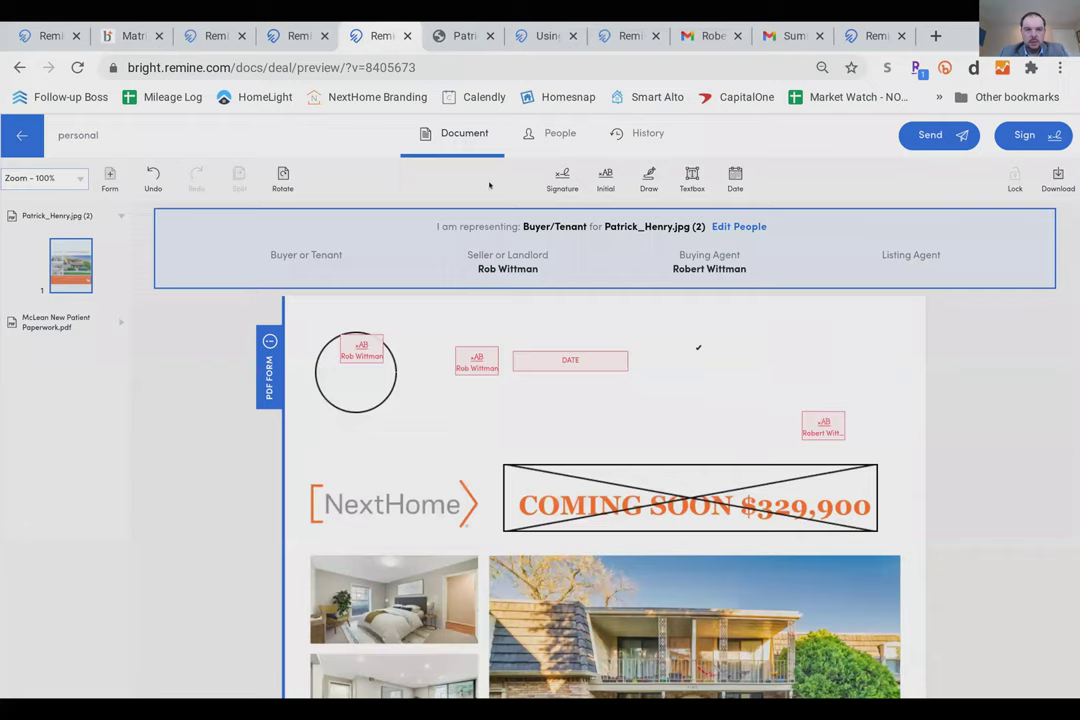
{"action": "left_click", "coordinate": [112, 182]}
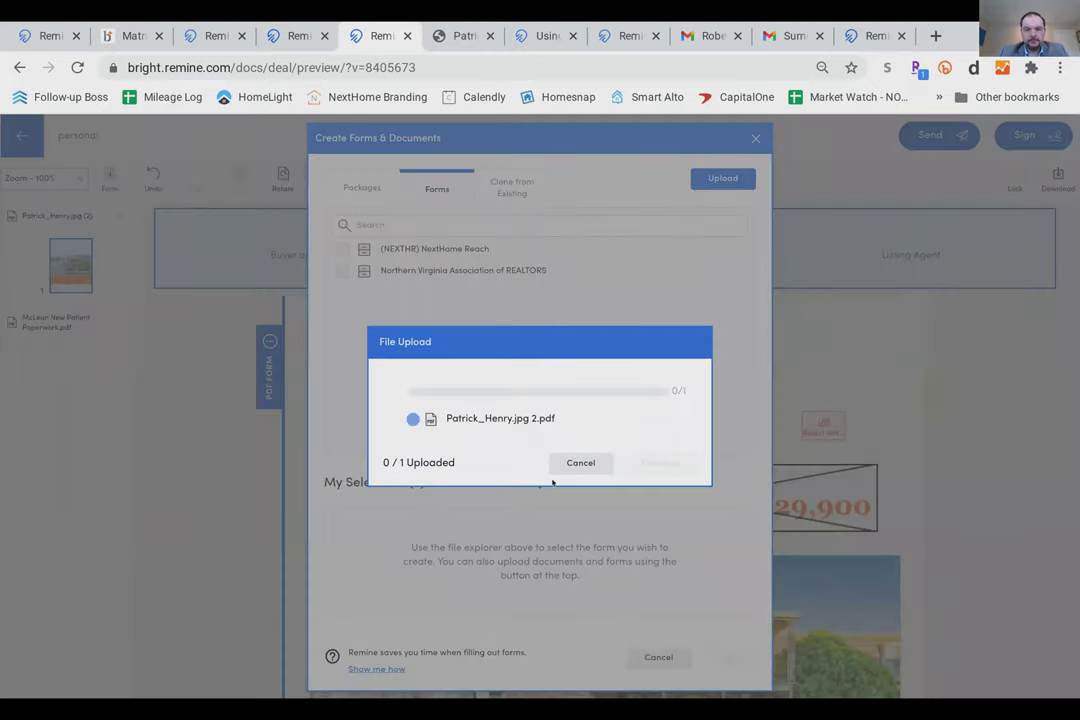
{"action": "left_click", "coordinate": [660, 463]}
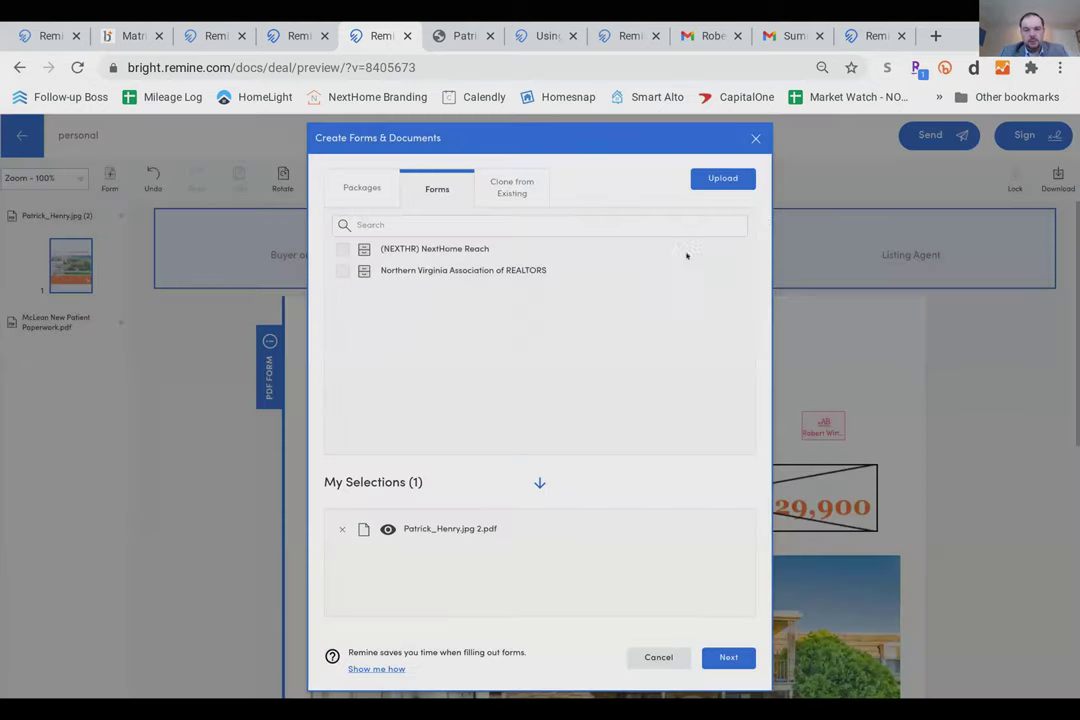
{"action": "left_click", "coordinate": [728, 657]}
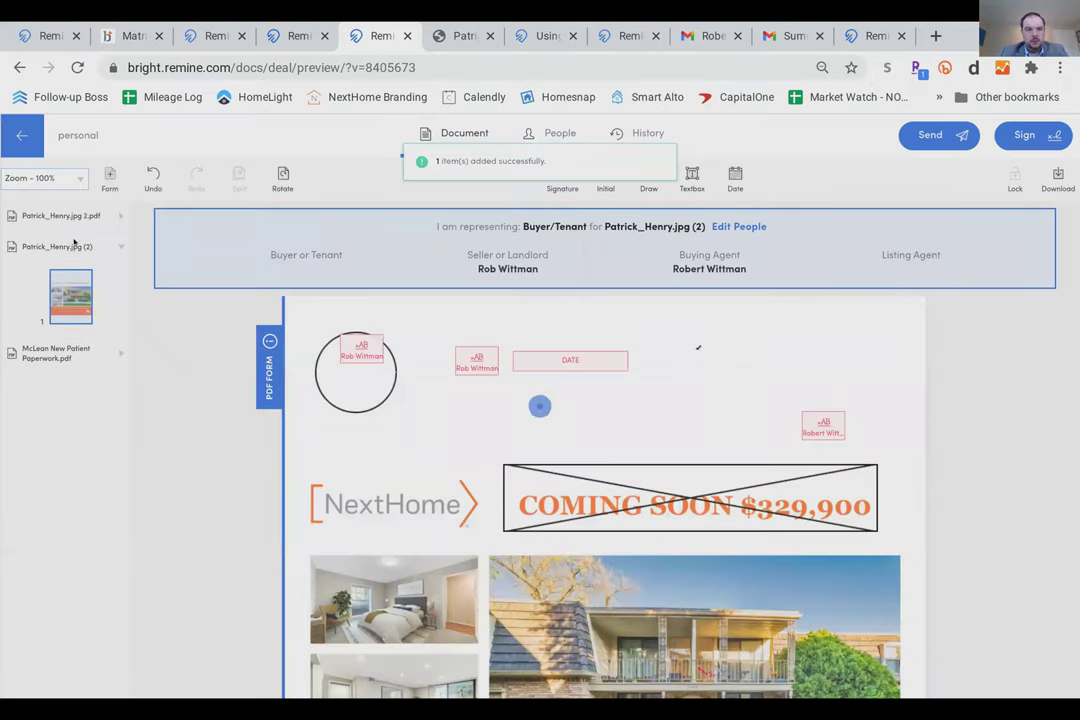
Step: Open Patrick_Henry.jpg 2.pdf, put a Buying Agent initial field in the top-left circle, and start sending
{"action": "left_click", "coordinate": [73, 216]}
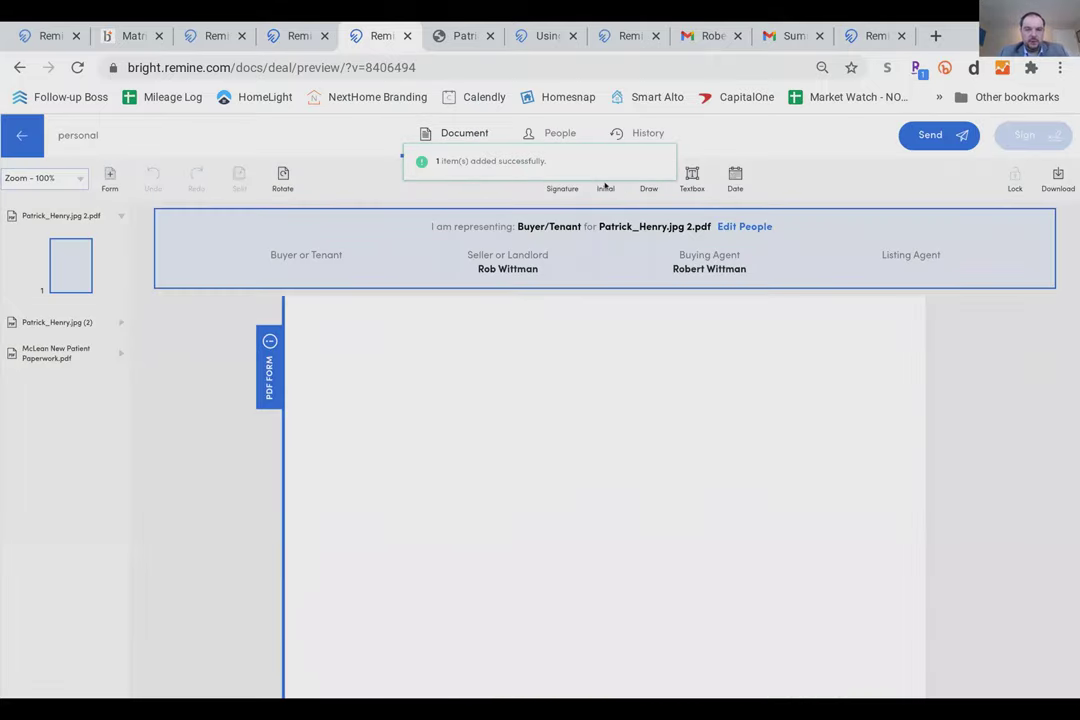
{"action": "left_click", "coordinate": [605, 182]}
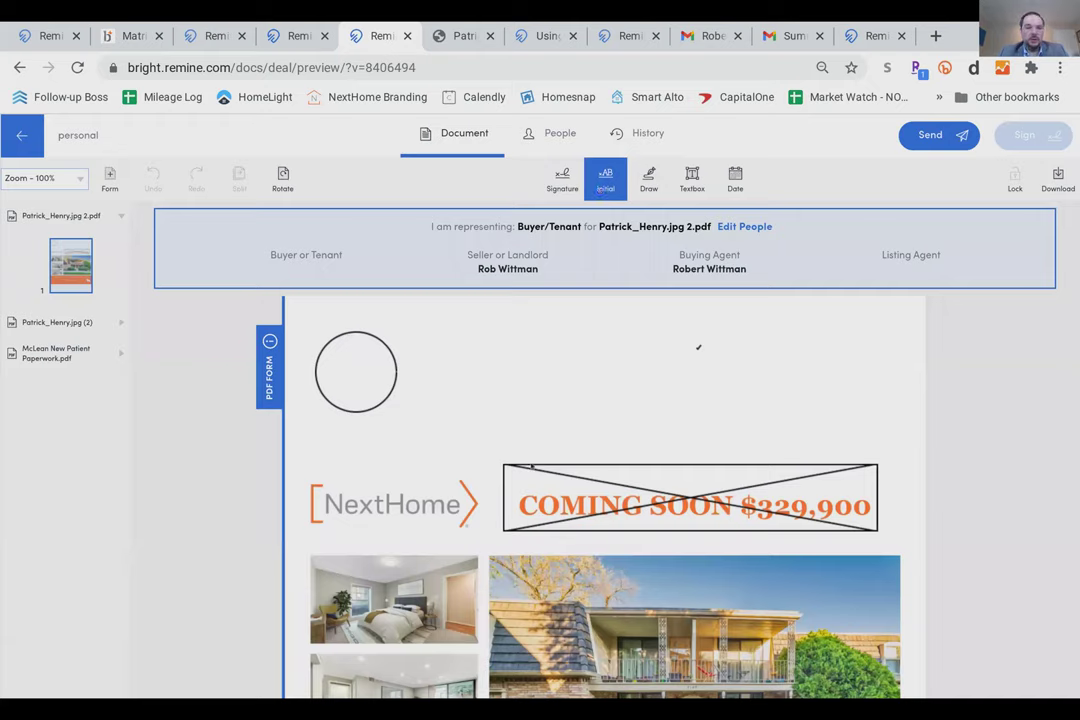
{"action": "key", "text": "Escape"}
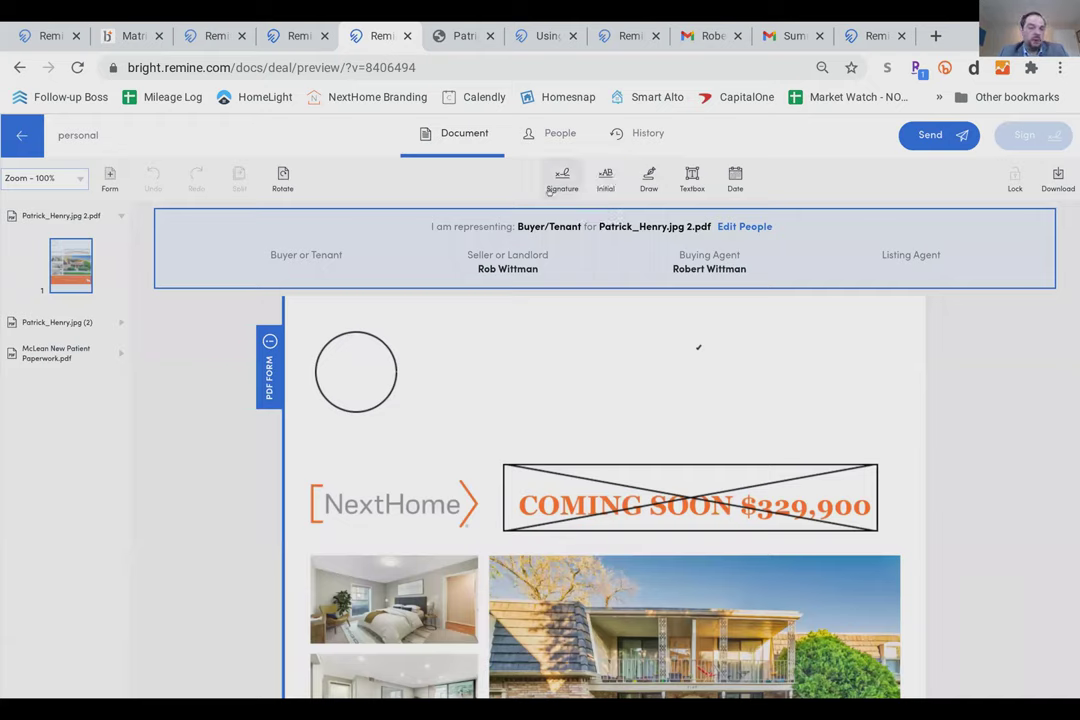
{"action": "left_click", "coordinate": [605, 180]}
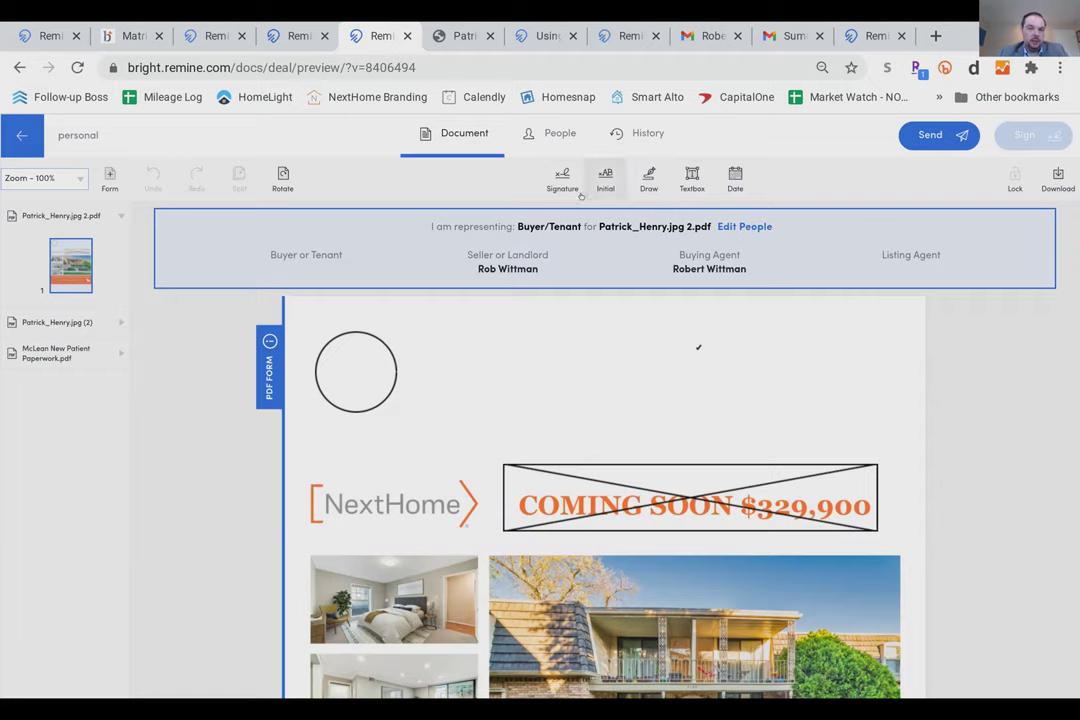
{"action": "left_click", "coordinate": [604, 176]}
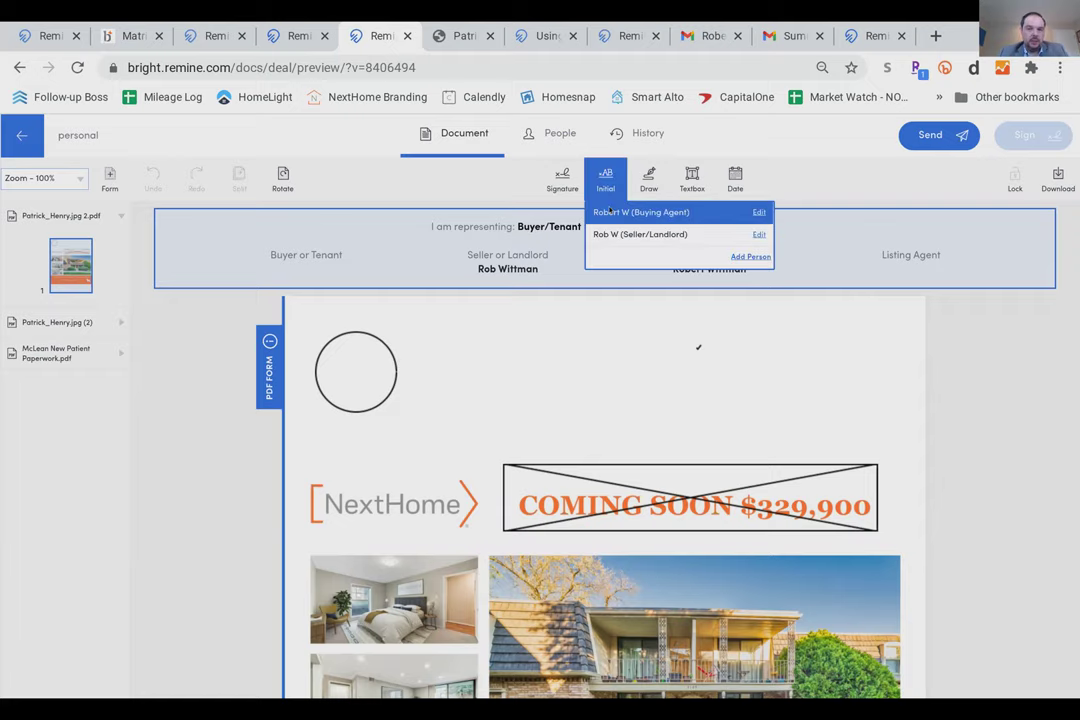
{"action": "left_click", "coordinate": [609, 211]}
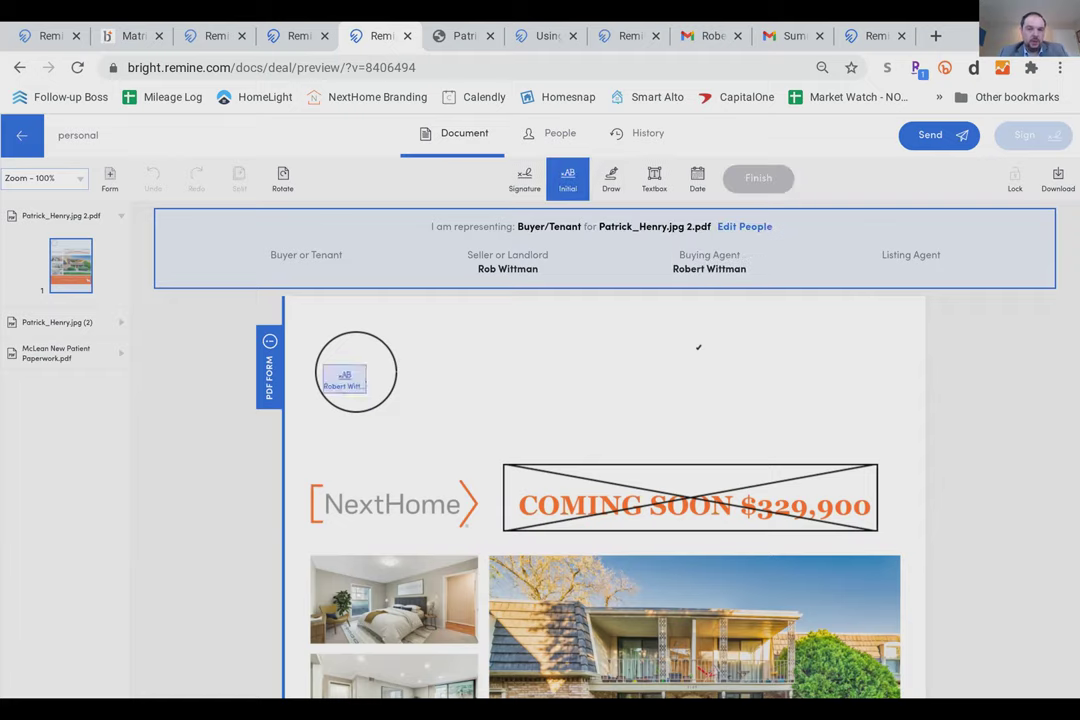
{"action": "left_click", "coordinate": [356, 371]}
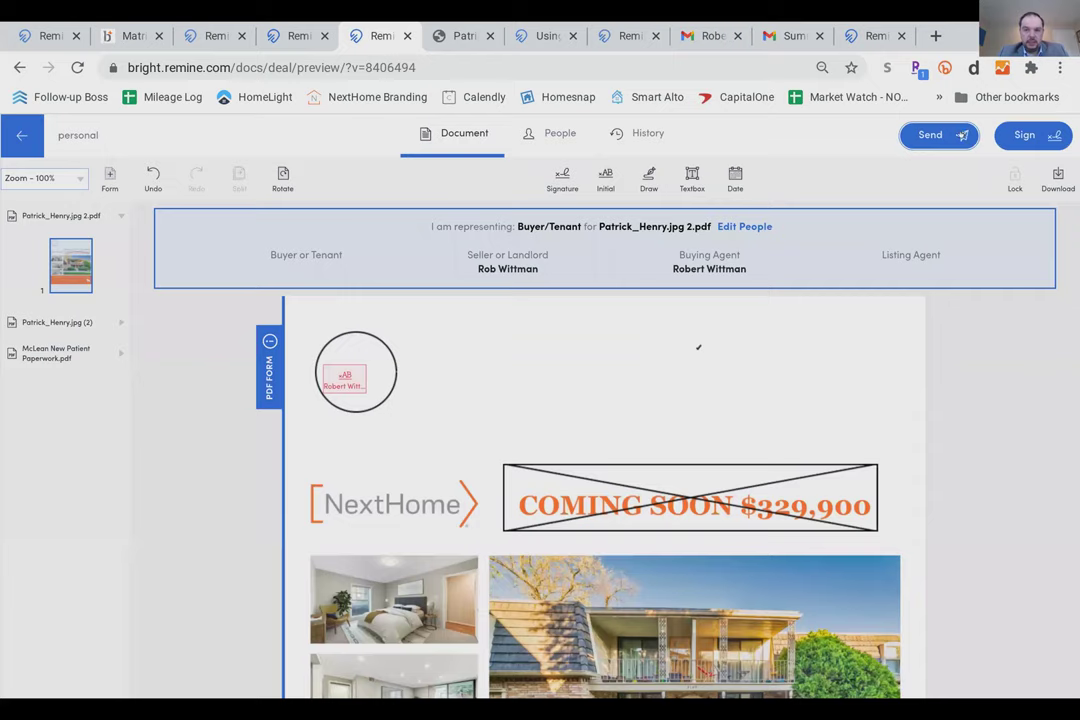
{"action": "left_click", "coordinate": [1030, 134]}
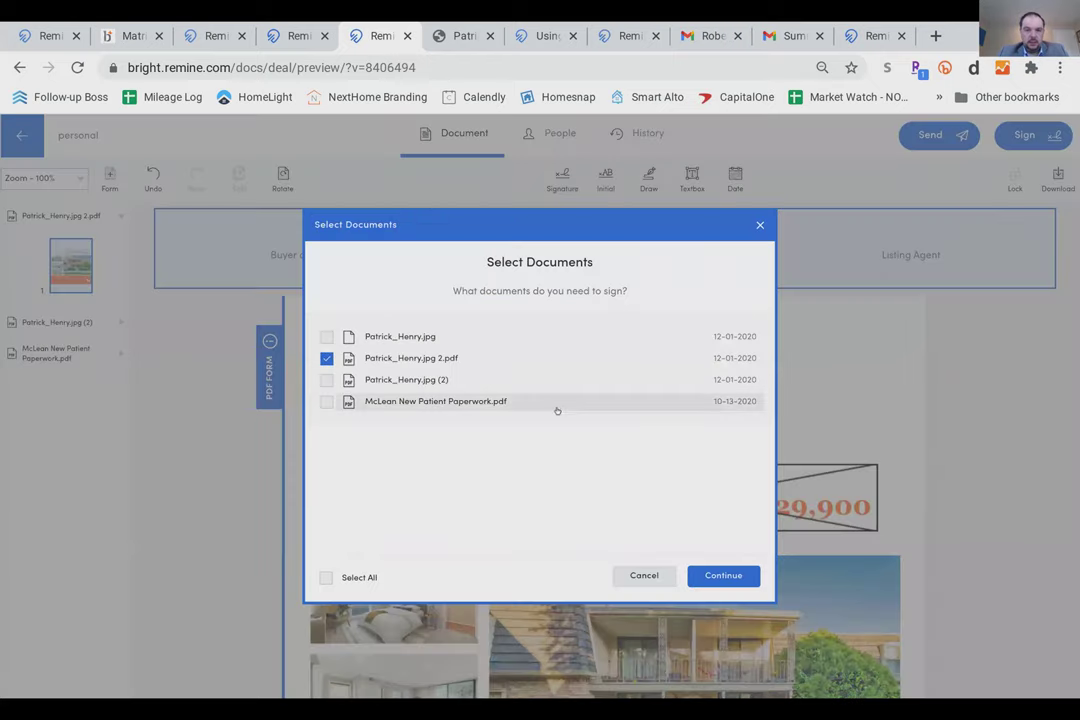
Step: Send only Patrick_Henry.jpg 2.pdf, continuing past the missing Buying Agent initials warning
{"action": "left_click", "coordinate": [699, 578]}
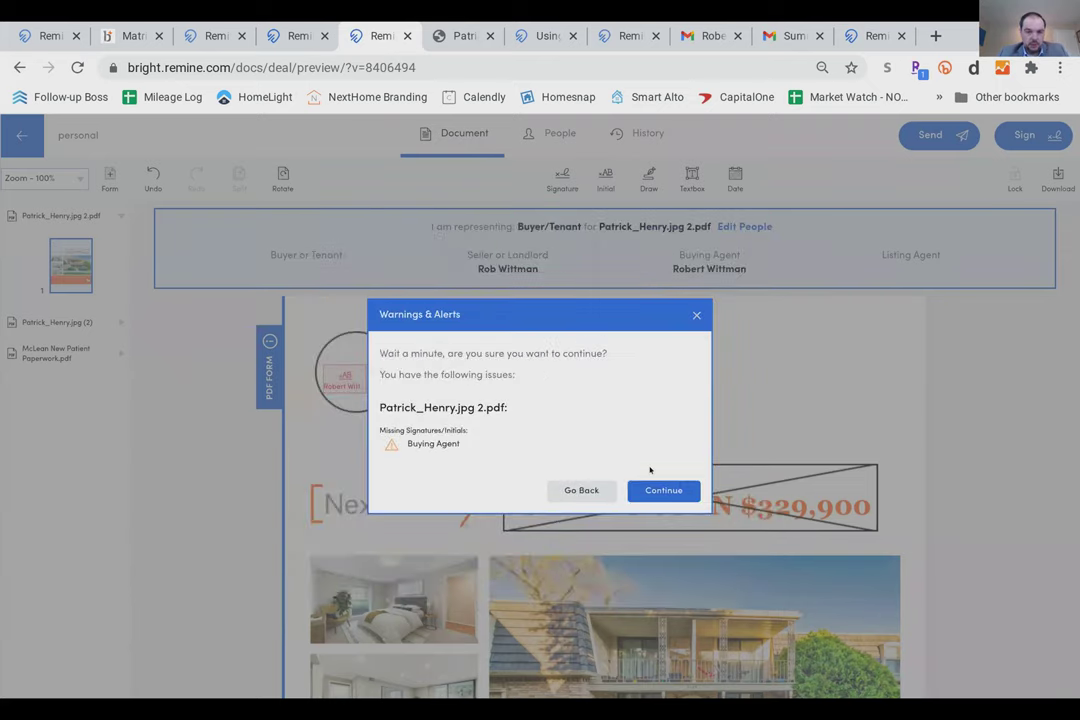
{"action": "left_click", "coordinate": [663, 491]}
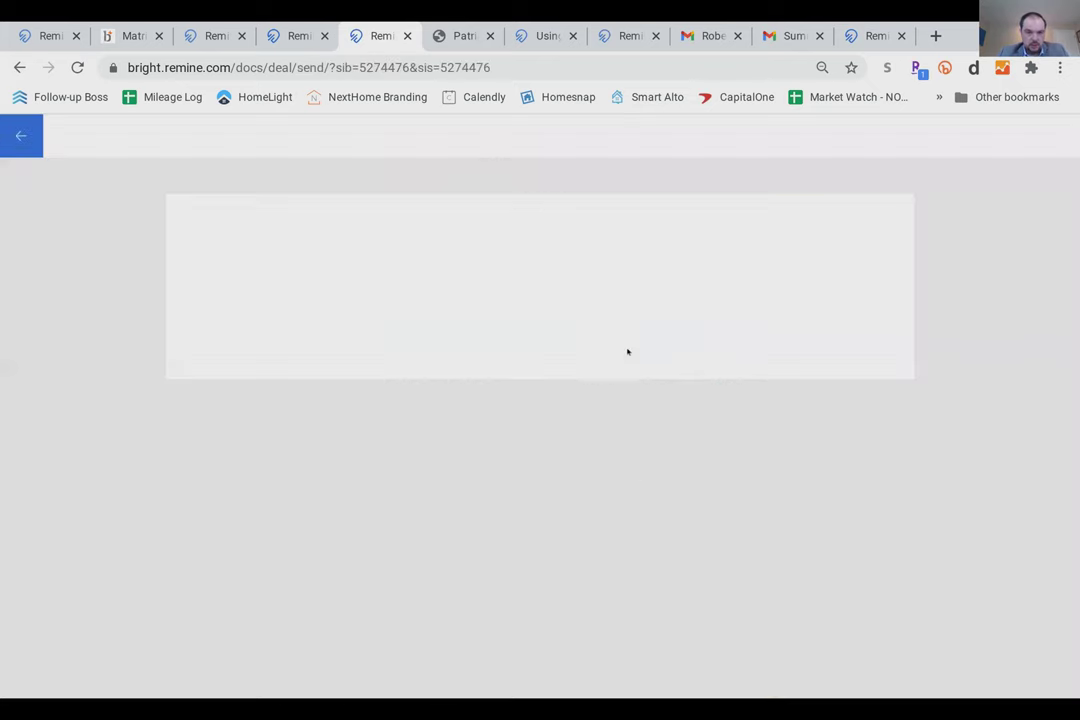
{"action": "scroll", "coordinate": [476, 352], "scroll_direction": "down", "scroll_amount": 1}
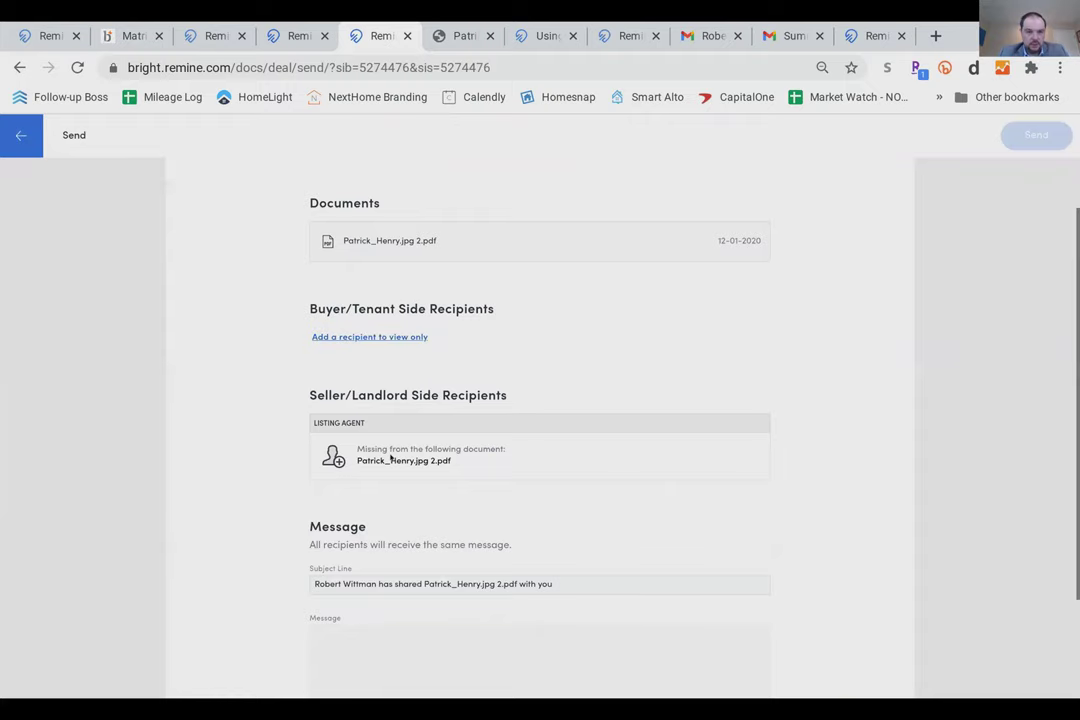
Step: Add an autofilled view-only buyer-side recipient, send the PDF, and dismiss the Document Sent notice
{"action": "left_click", "coordinate": [372, 337]}
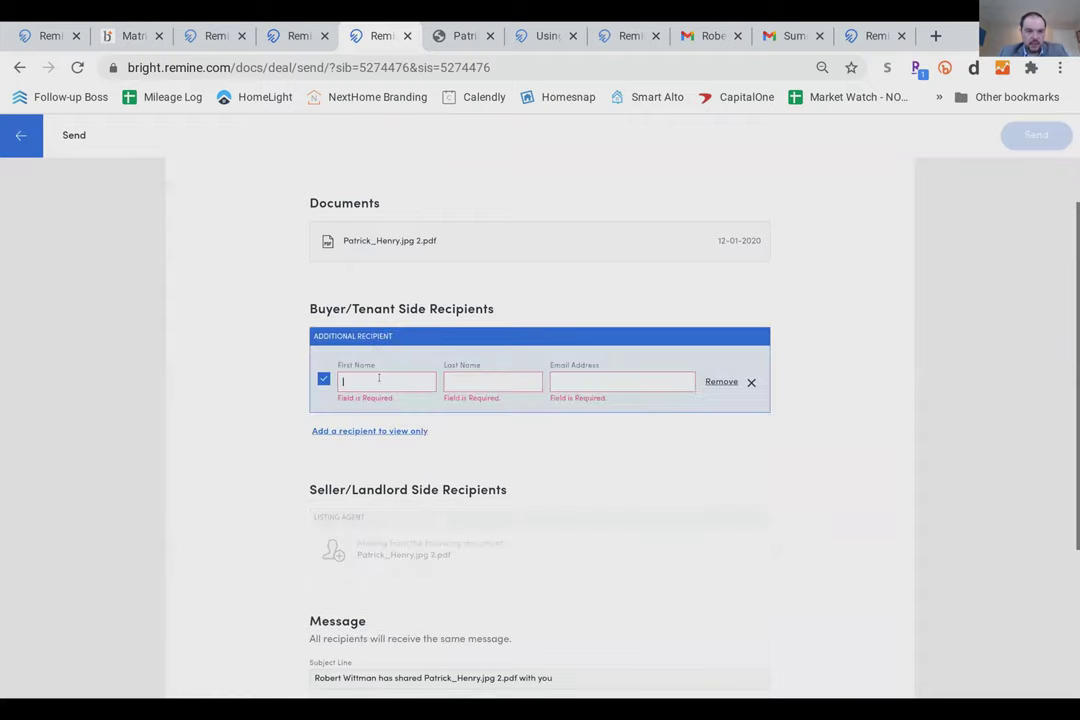
{"action": "key", "text": "Down"}
{"action": "key", "text": "Down"}
{"action": "key", "text": "Return"}
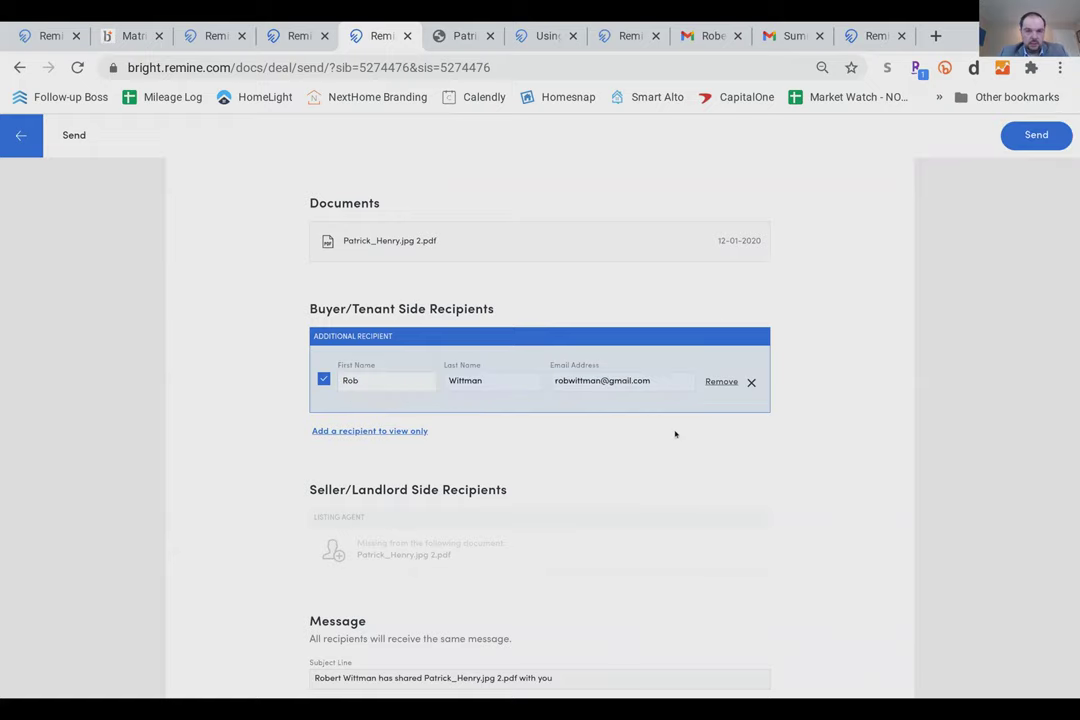
{"action": "scroll", "coordinate": [675, 434], "scroll_direction": "down", "scroll_amount": 3}
{"action": "left_click", "coordinate": [740, 641]}
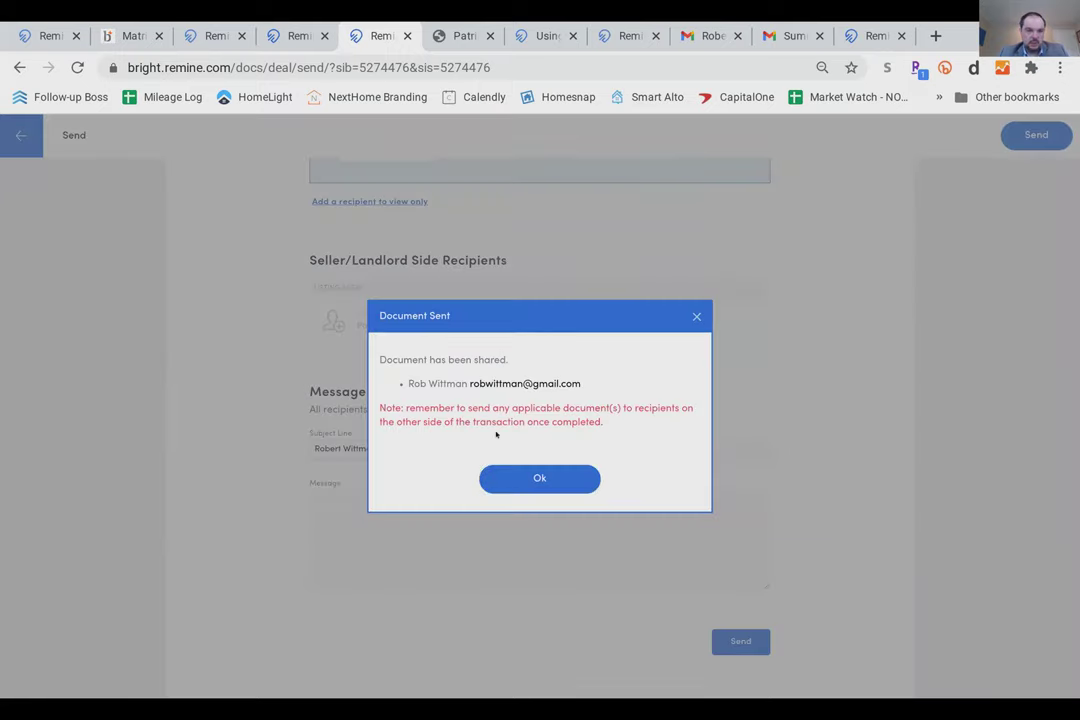
{"action": "left_click", "coordinate": [567, 488]}
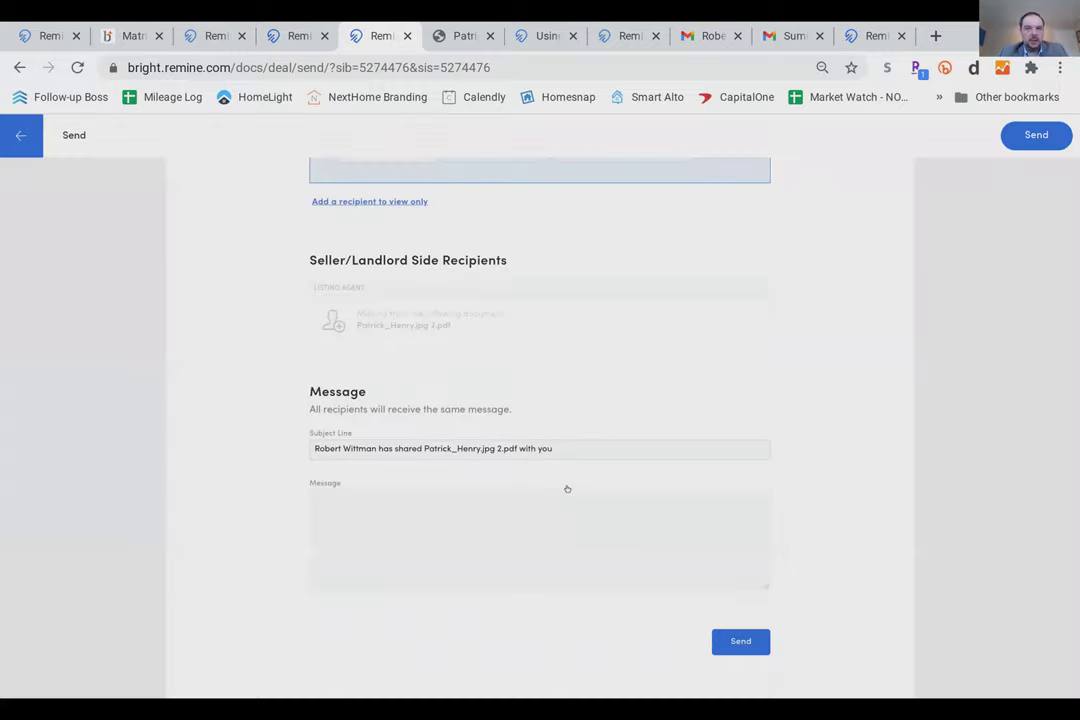
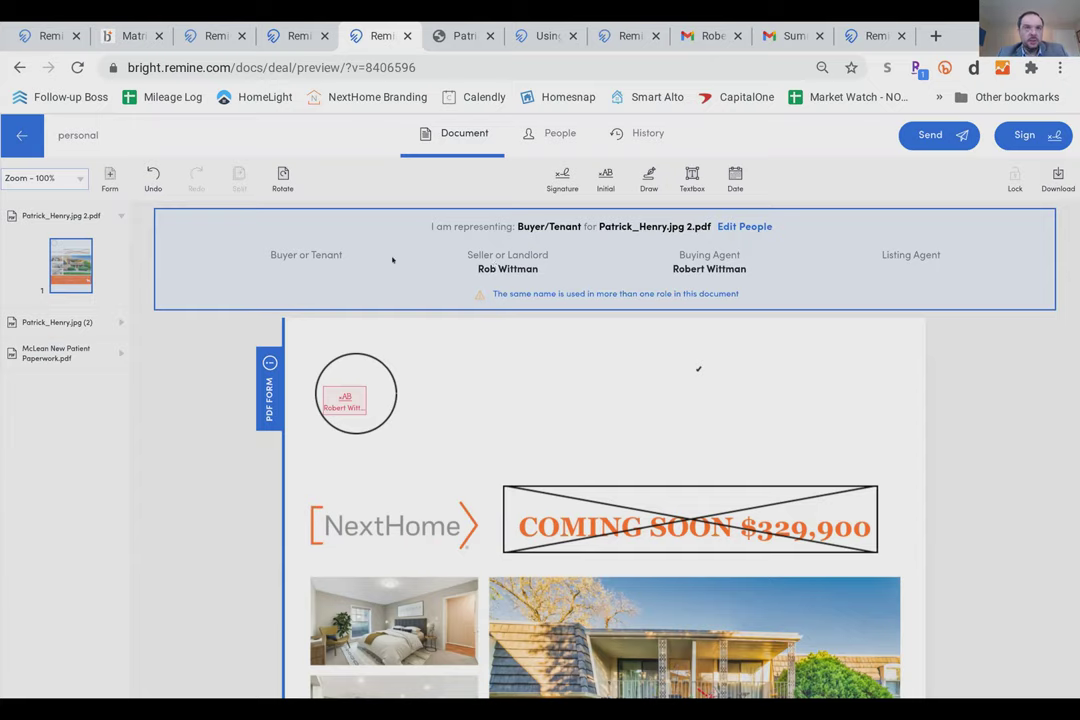
Step: Enter the buyer's e-mail as Buyer or Tenant in Edit People, then return to Patrick_Henry.jpg 2.pdf
{"action": "left_click", "coordinate": [744, 226]}
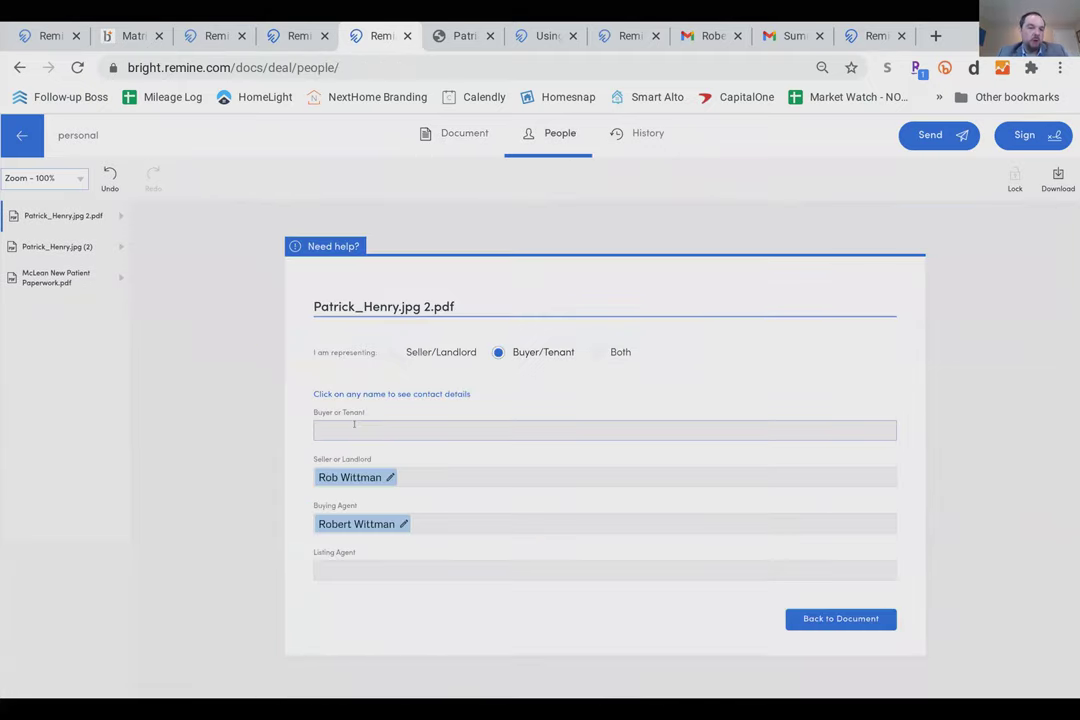
{"action": "left_click", "coordinate": [353, 425]}
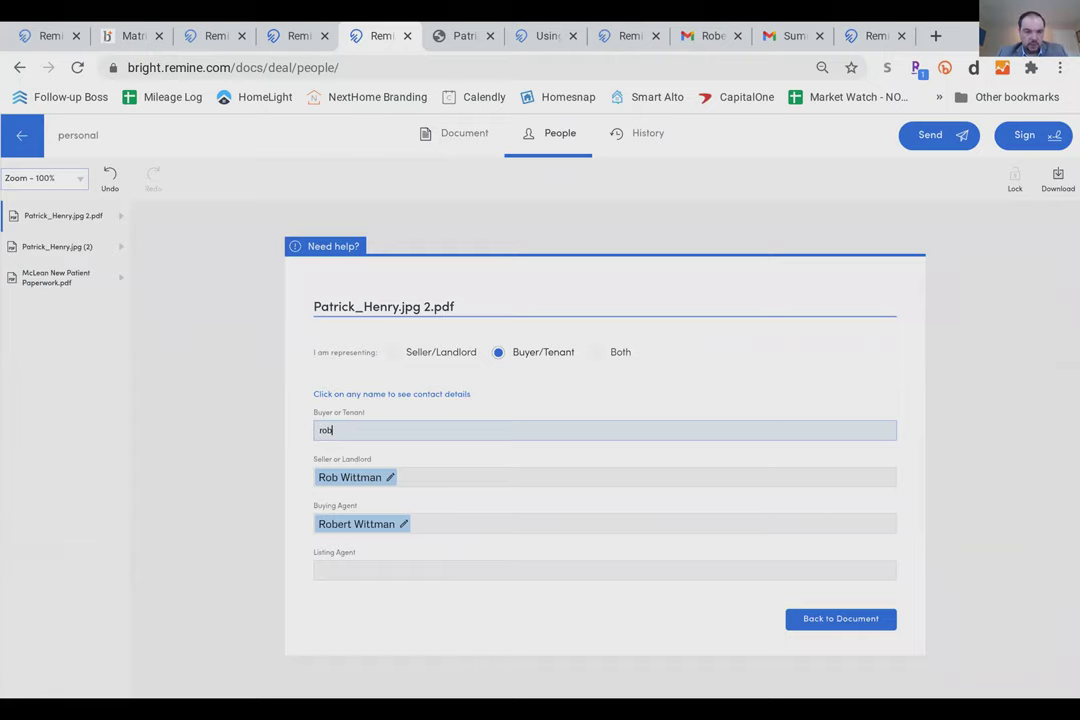
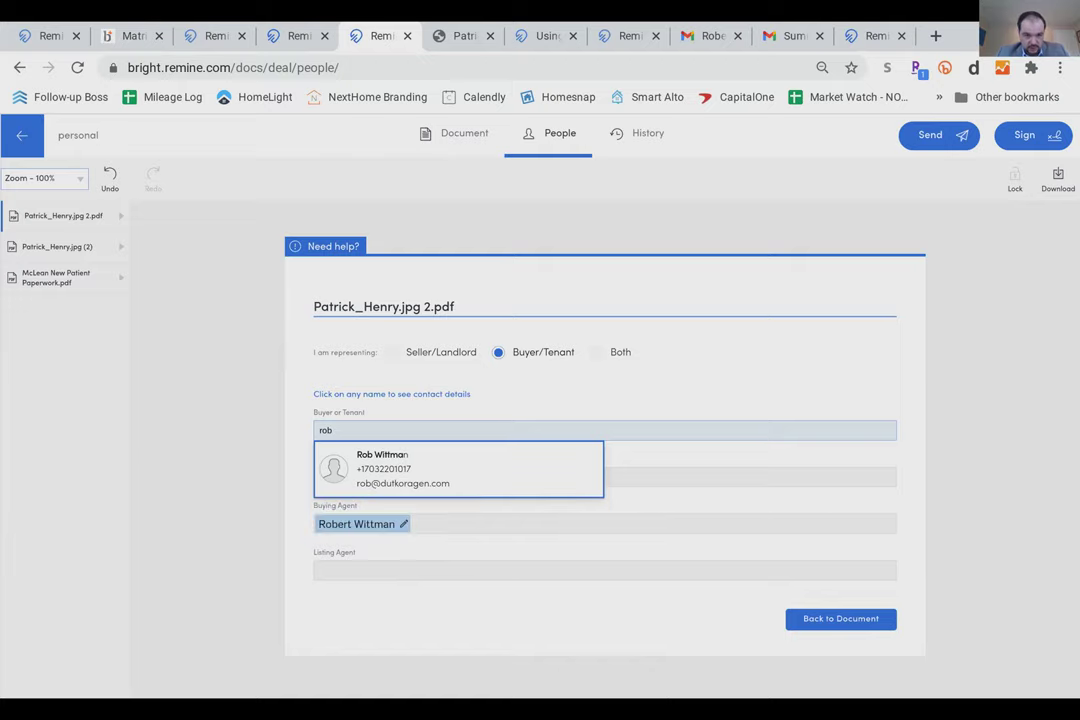
{"action": "key", "text": "Return"}
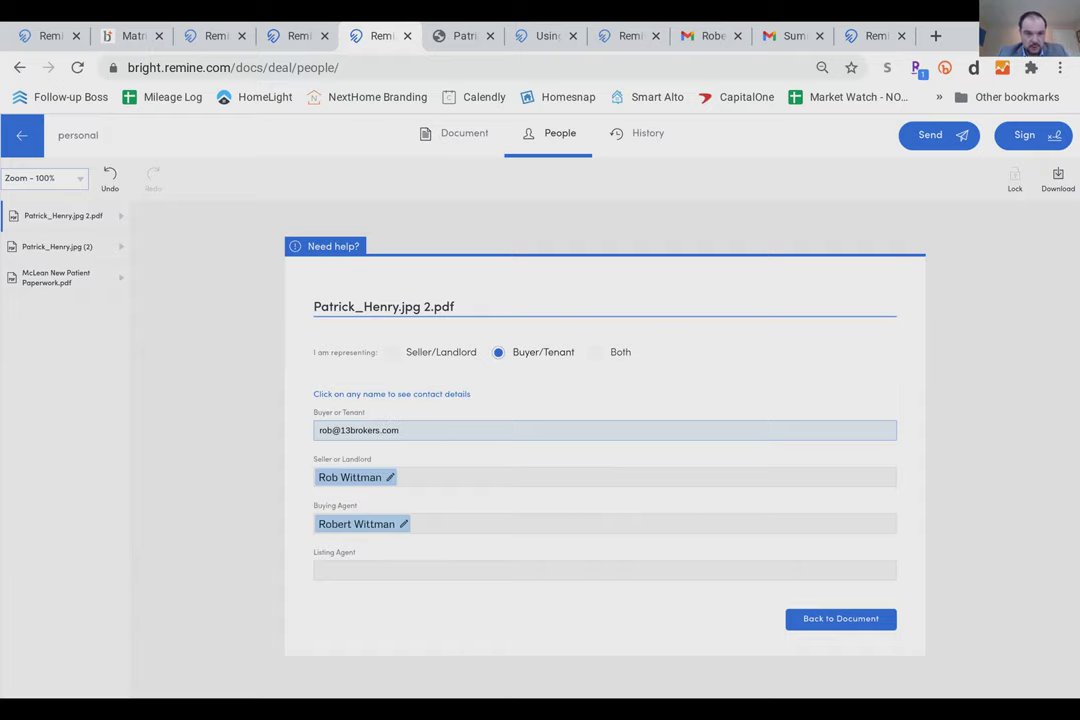
{"action": "key", "text": "Return"}
{"action": "left_click", "coordinate": [831, 617]}
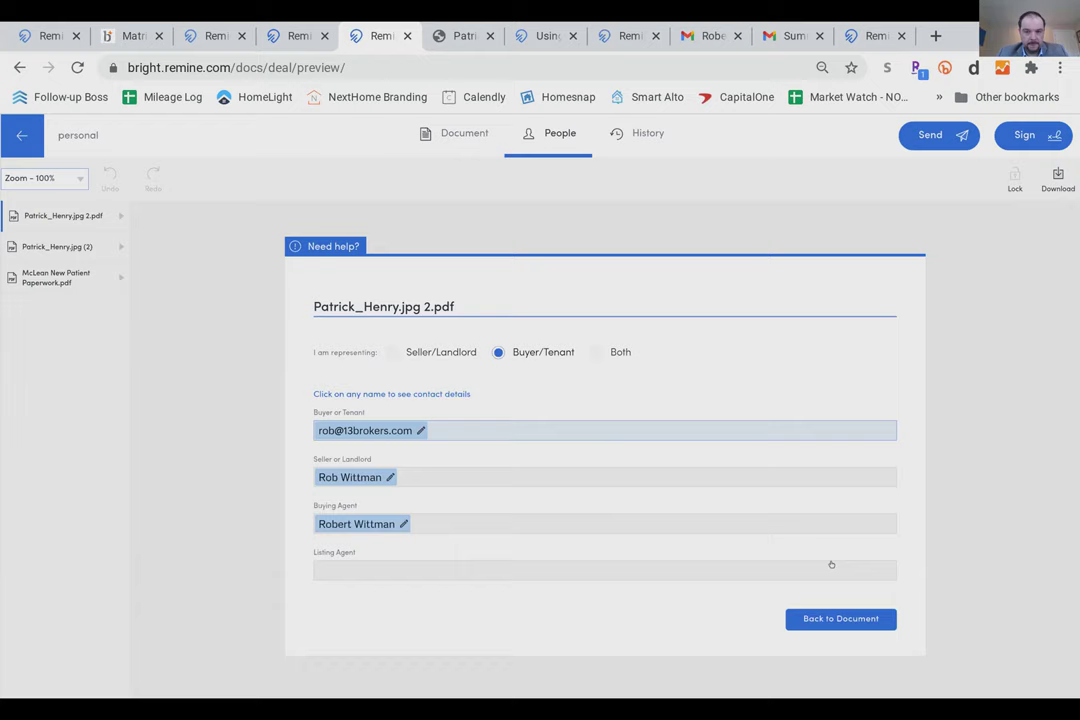
{"action": "left_click", "coordinate": [838, 620]}
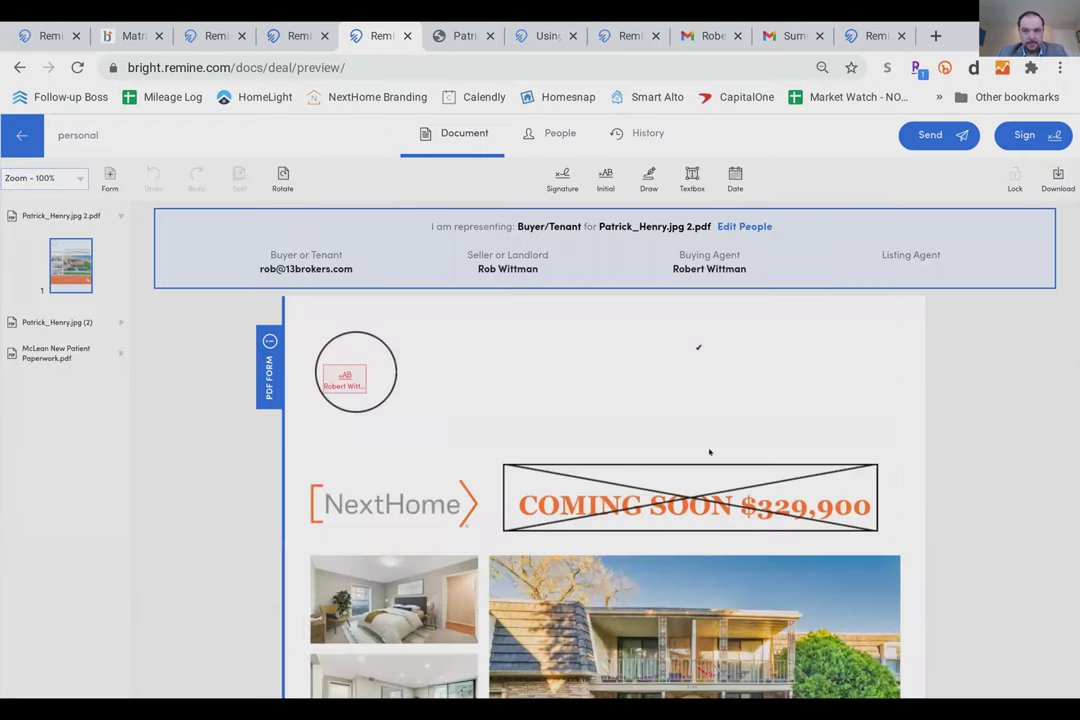
Step: Sign Patrick_Henry.jpg 2.pdf as buying agent, putting initials in the circle field and finishing
{"action": "left_click", "coordinate": [1024, 135]}
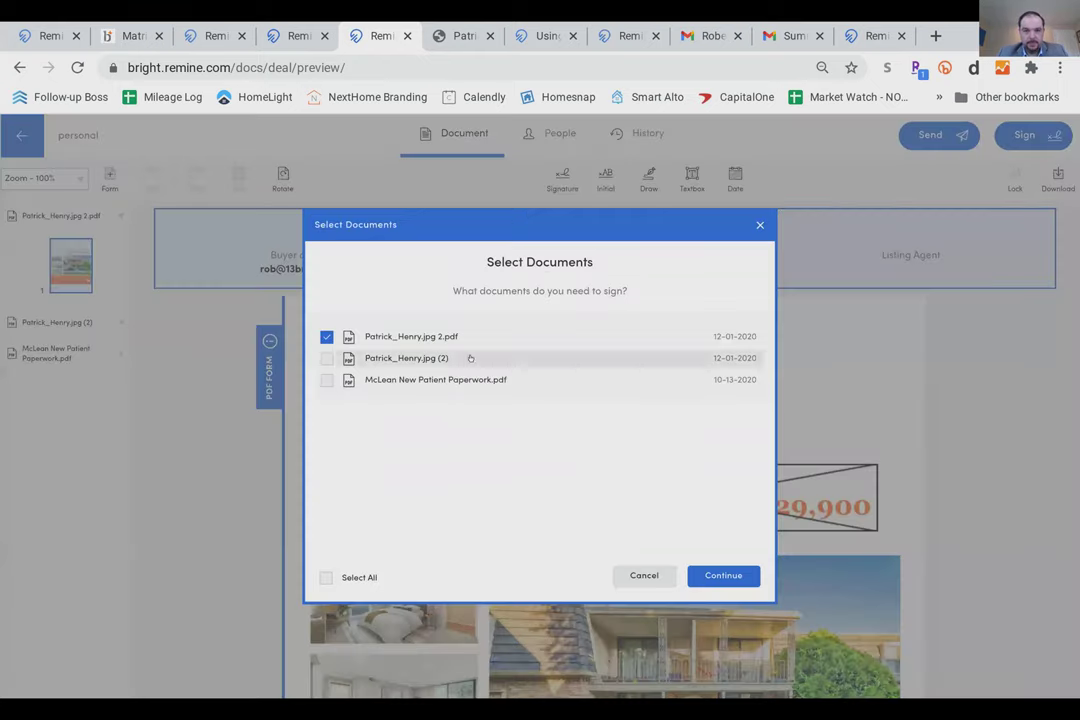
{"action": "left_click", "coordinate": [721, 575]}
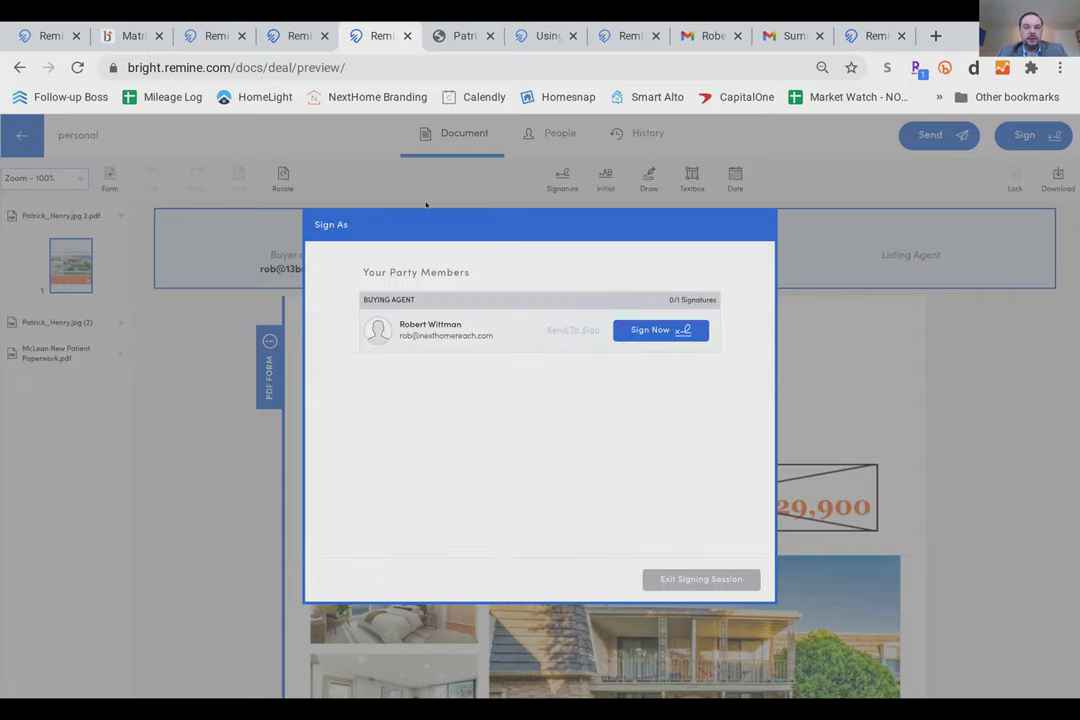
{"action": "left_click", "coordinate": [648, 330]}
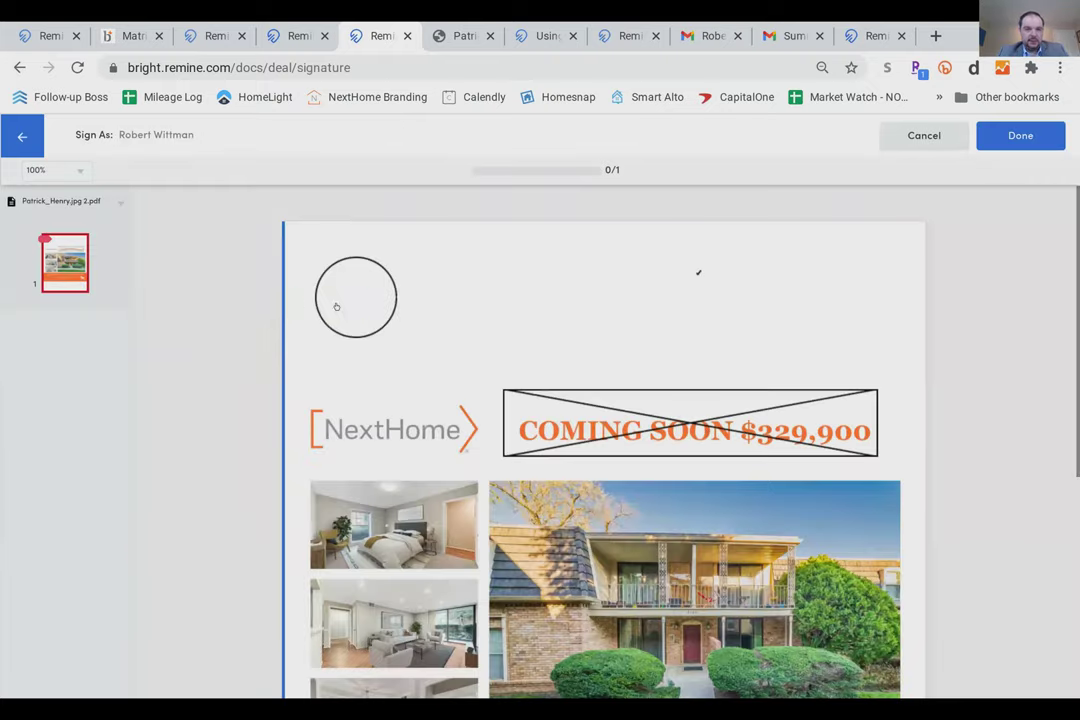
{"action": "left_click", "coordinate": [1013, 135]}
{"action": "left_click", "coordinate": [1013, 135]}
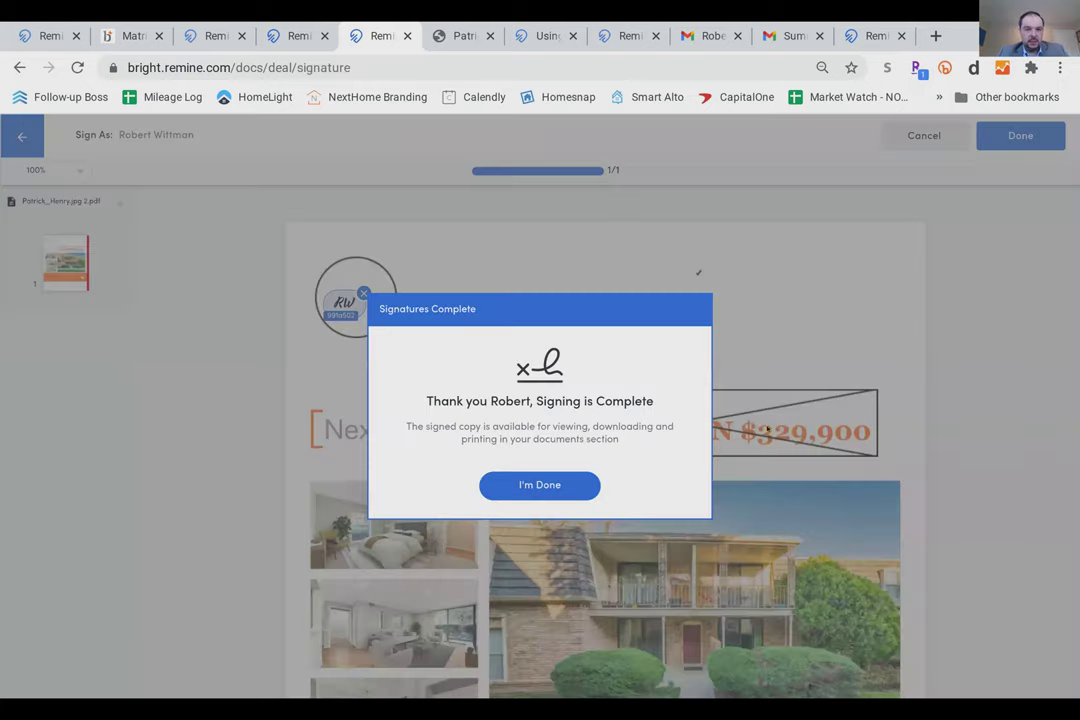
{"action": "left_click", "coordinate": [538, 487]}
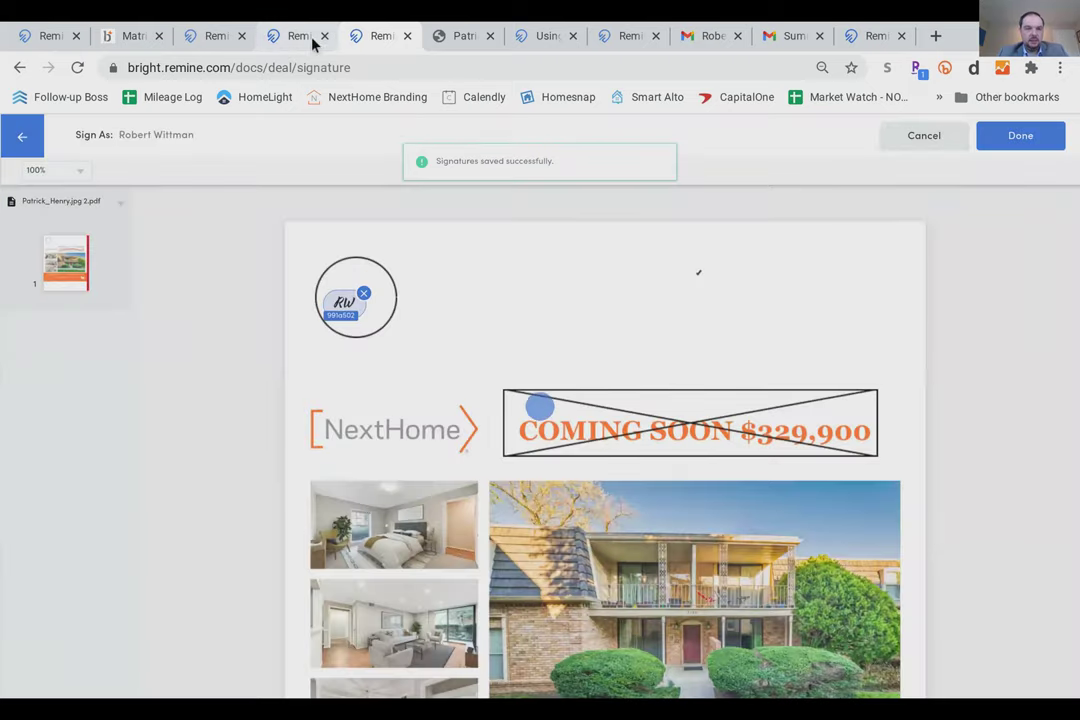
{"action": "left_click", "coordinate": [313, 38]}
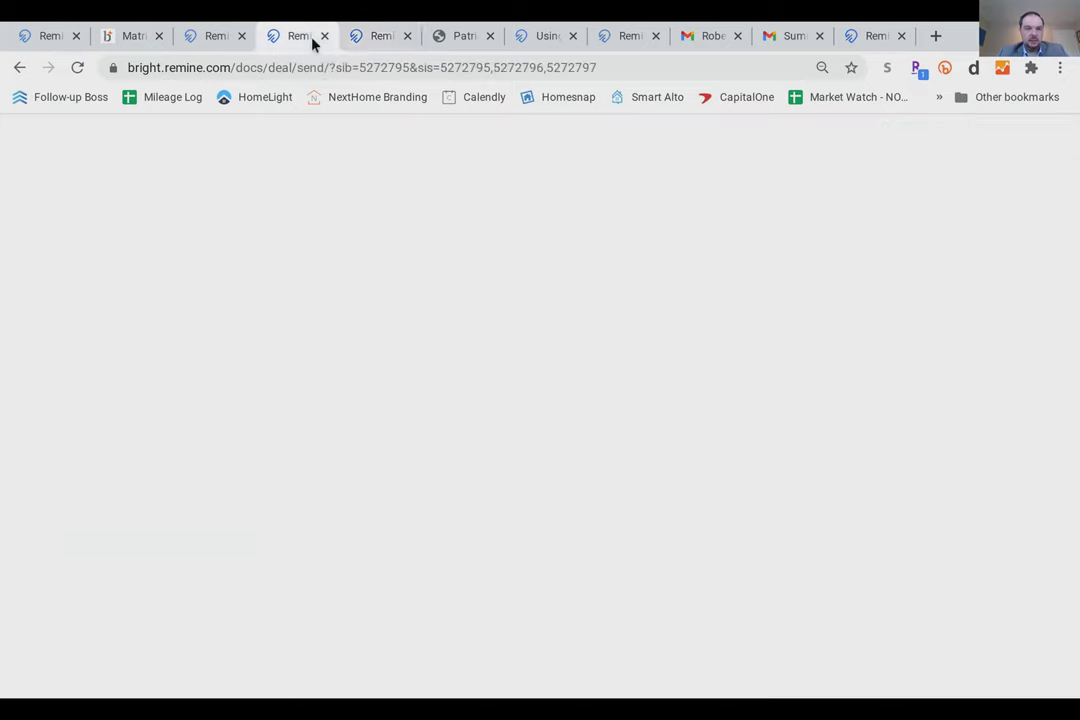
Step: Start sending the signed flyer with Patrick_Henry.jpg 2.pdf selected as the document
{"action": "left_click", "coordinate": [380, 38]}
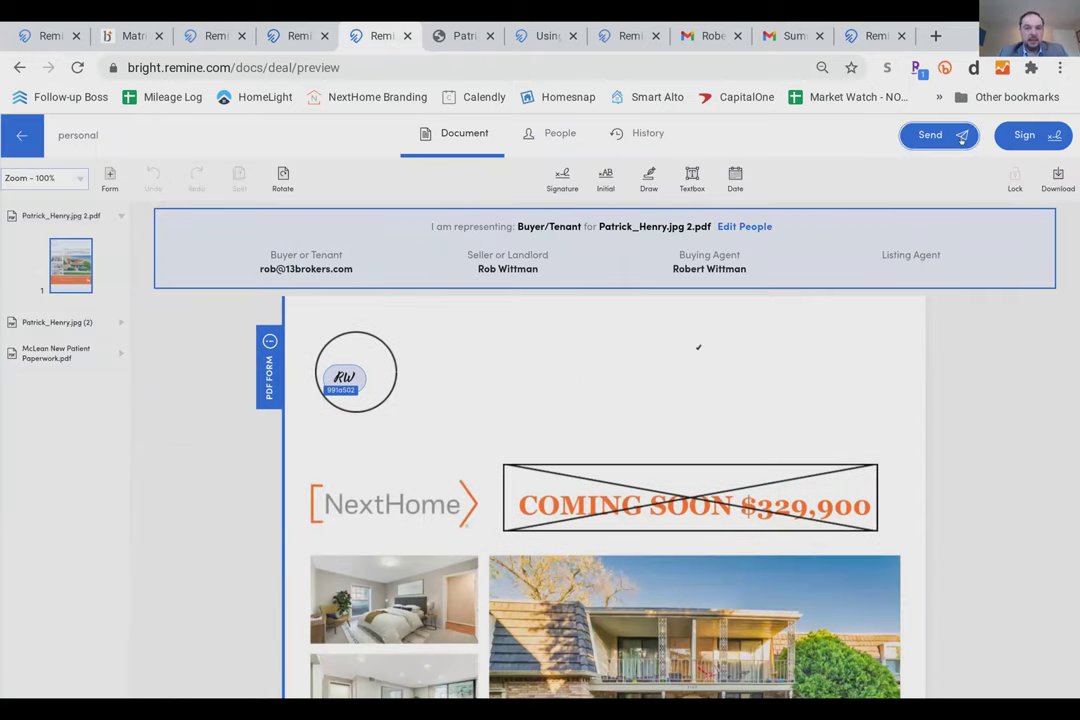
{"action": "left_click", "coordinate": [962, 139]}
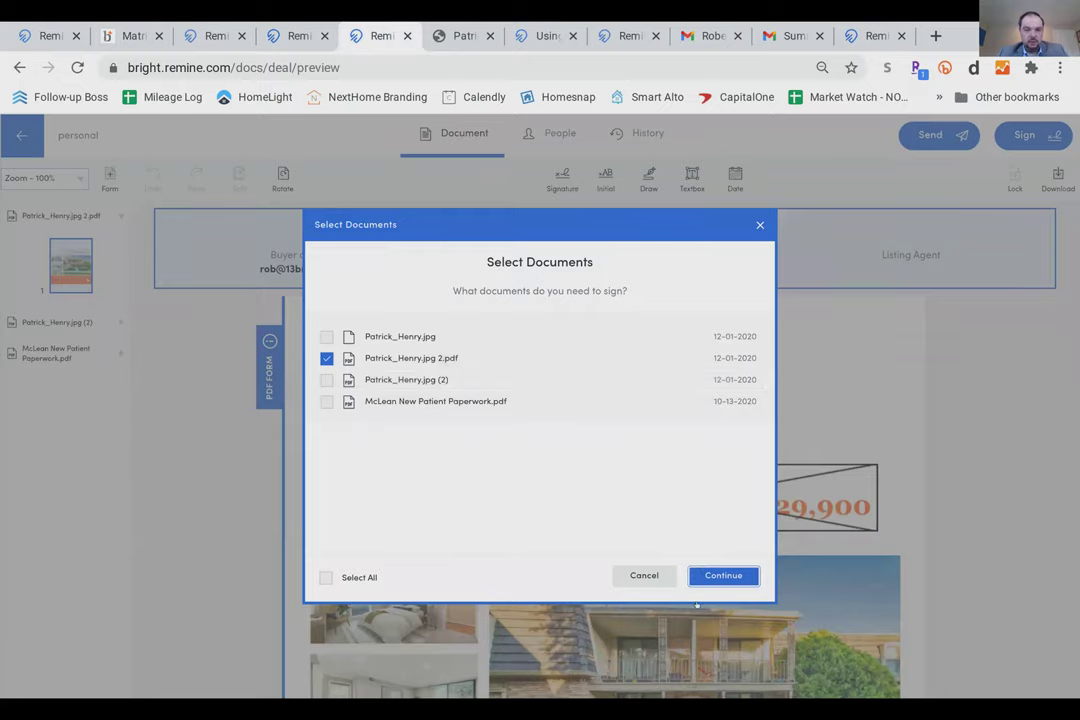
{"action": "left_click", "coordinate": [703, 577]}
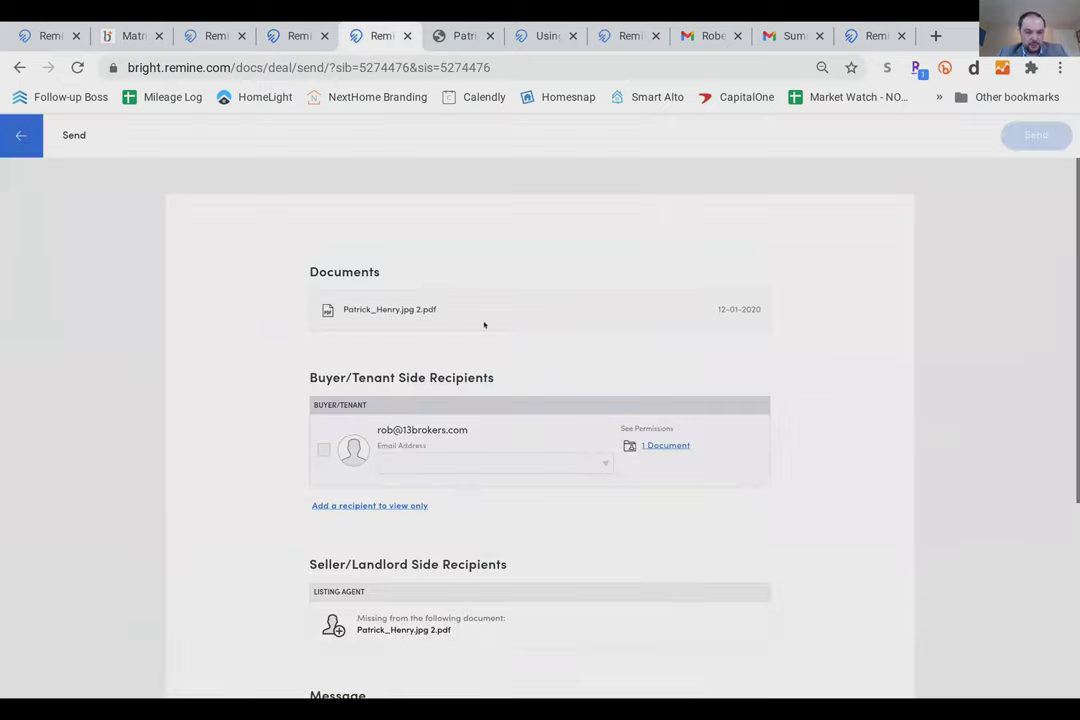
{"action": "scroll", "coordinate": [484, 324], "scroll_direction": "down", "scroll_amount": 1}
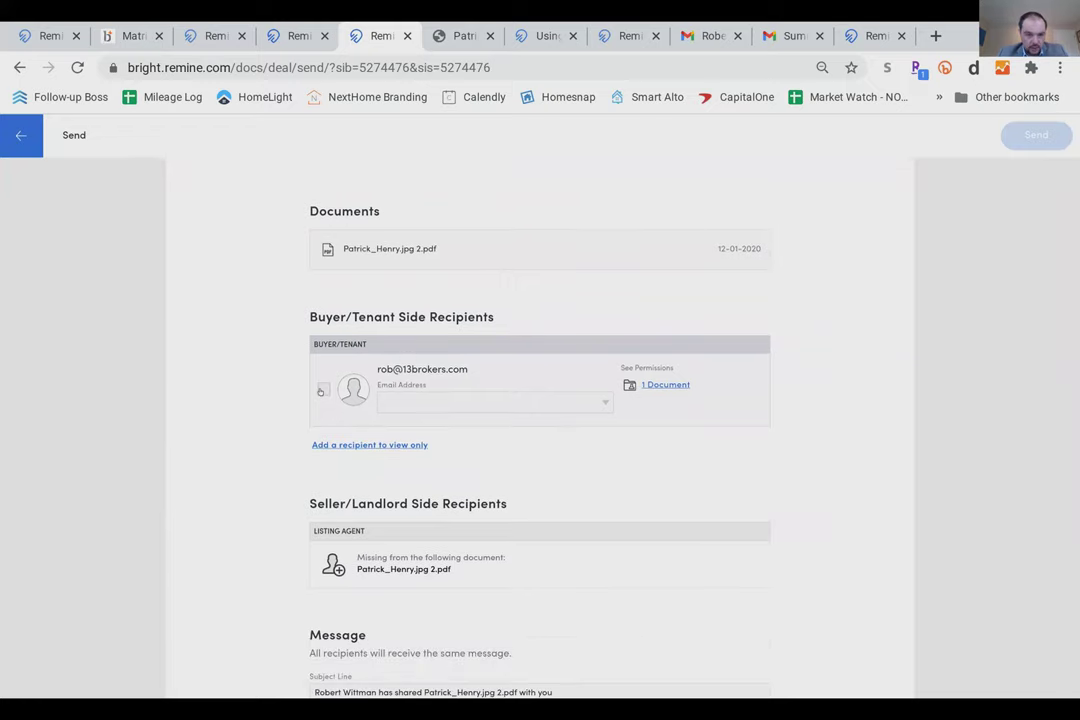
{"action": "scroll", "coordinate": [321, 391], "scroll_direction": "down", "scroll_amount": 1}
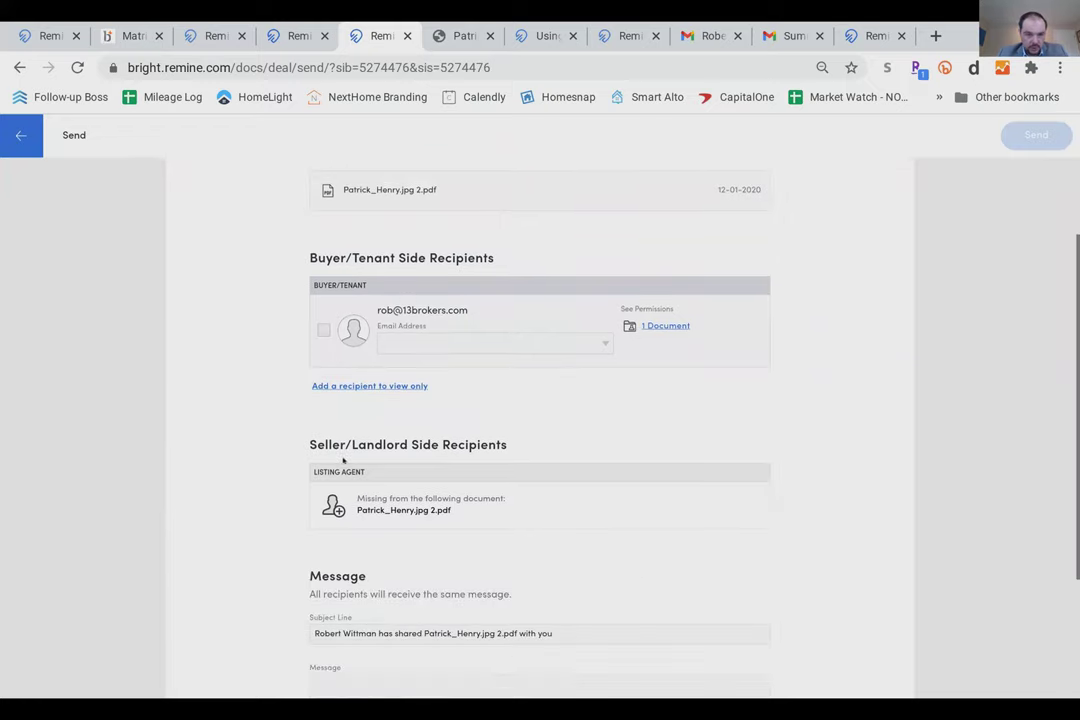
Step: Tick the Buyer/Tenant recipient, enter their e-mail address, and send the flyer
{"action": "left_click", "coordinate": [323, 330]}
{"action": "left_click", "coordinate": [432, 340]}
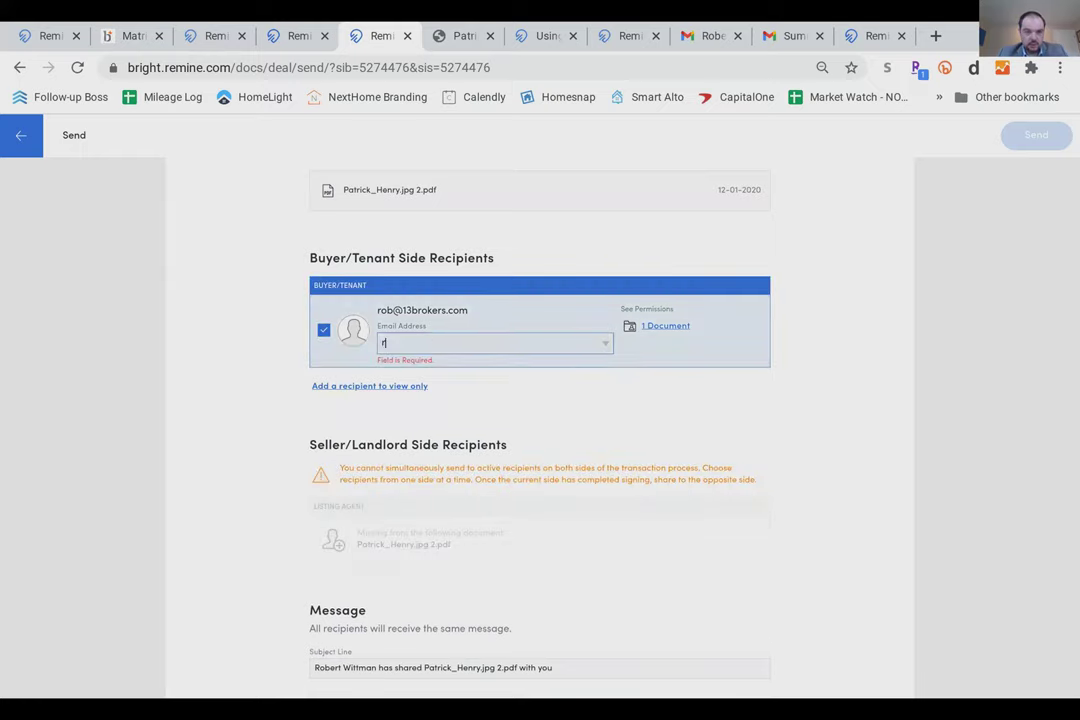
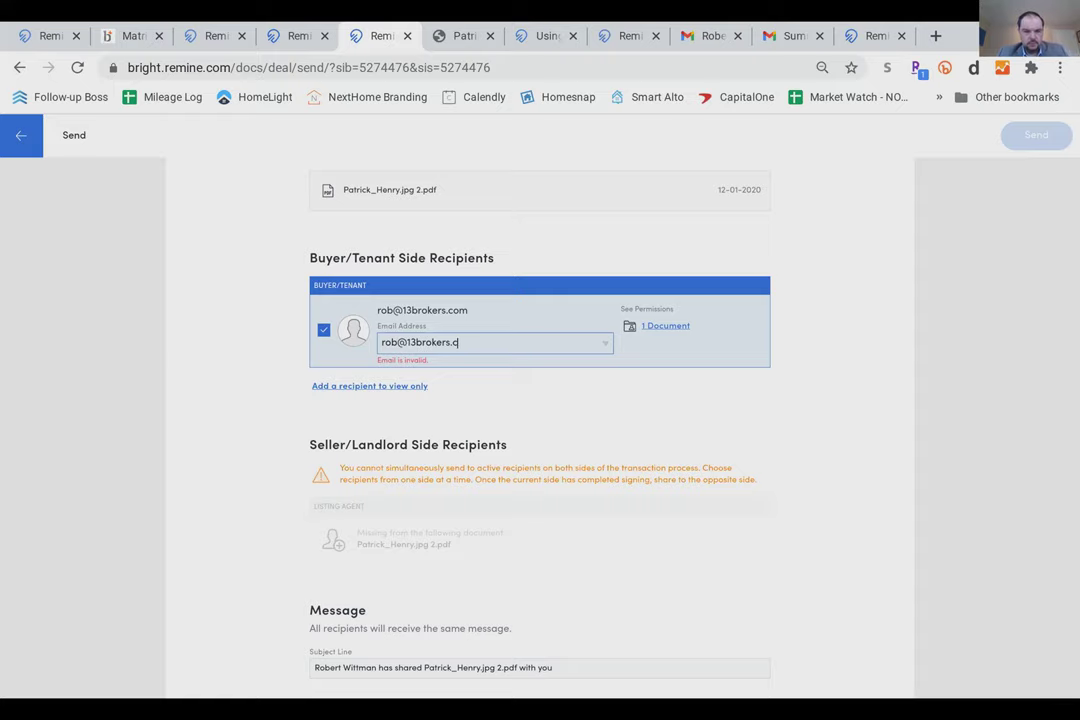
{"action": "left_click", "coordinate": [1059, 141]}
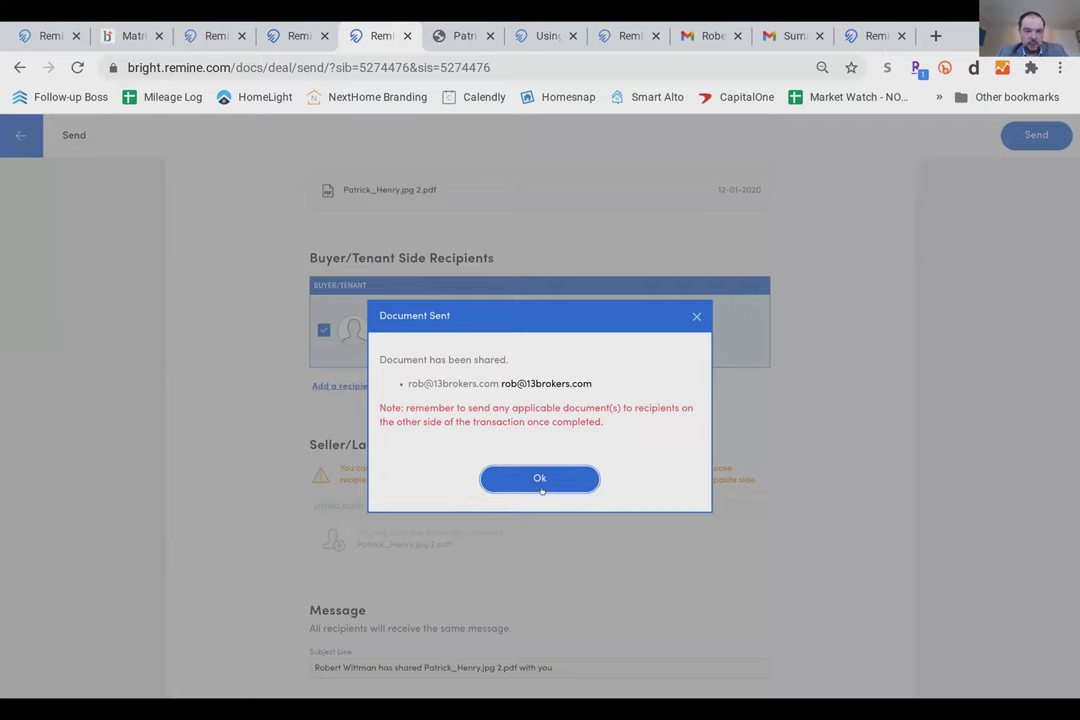
{"action": "left_click", "coordinate": [540, 479]}
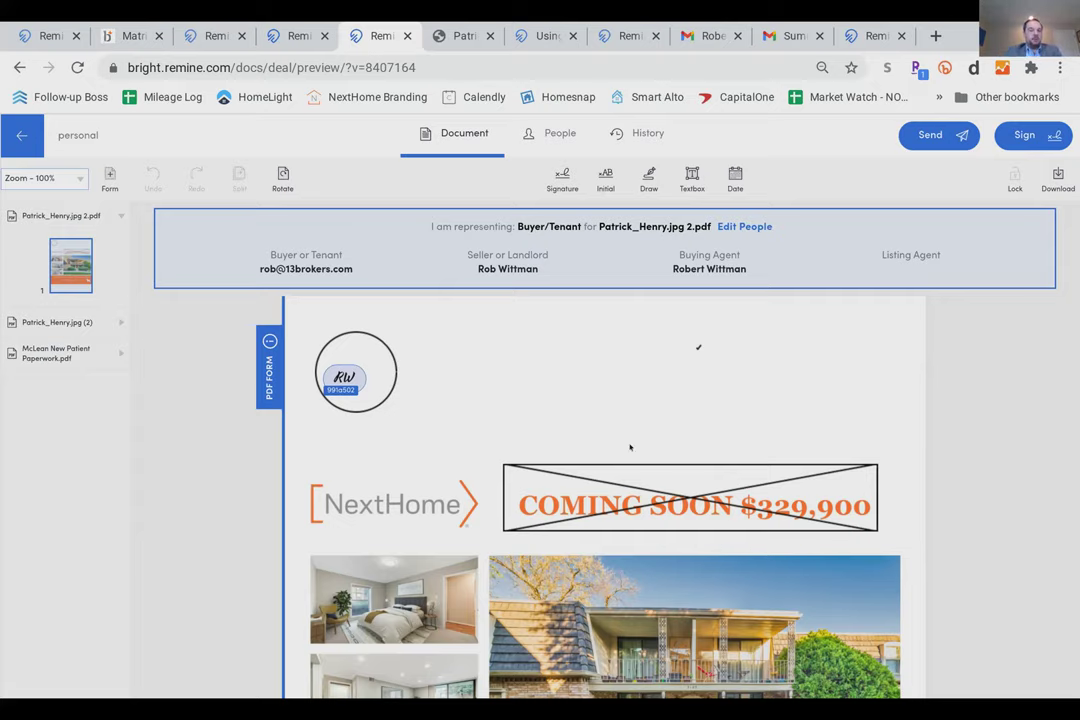
{"action": "scroll", "coordinate": [630, 447], "scroll_direction": "down", "scroll_amount": 5}
{"action": "scroll", "coordinate": [630, 447], "scroll_direction": "up", "scroll_amount": 5}
{"action": "left_click", "coordinate": [647, 135]}
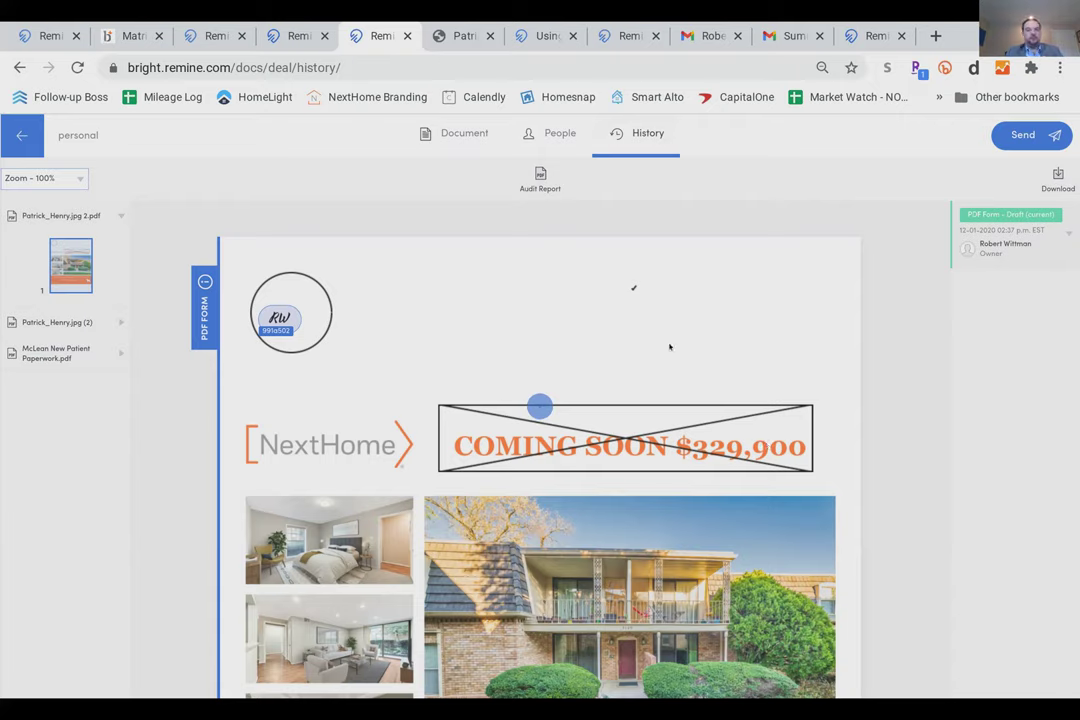
Step: Expand the draft history entry, then go back to My Transactions > personal
{"action": "left_click", "coordinate": [985, 245]}
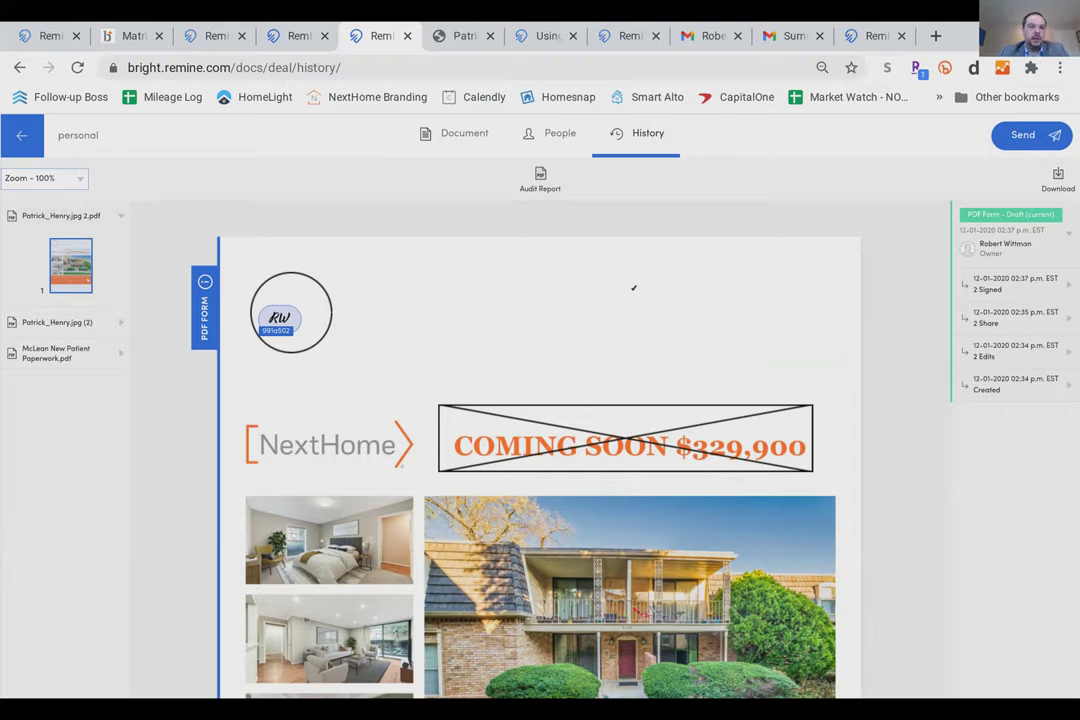
{"action": "left_click", "coordinate": [20, 137]}
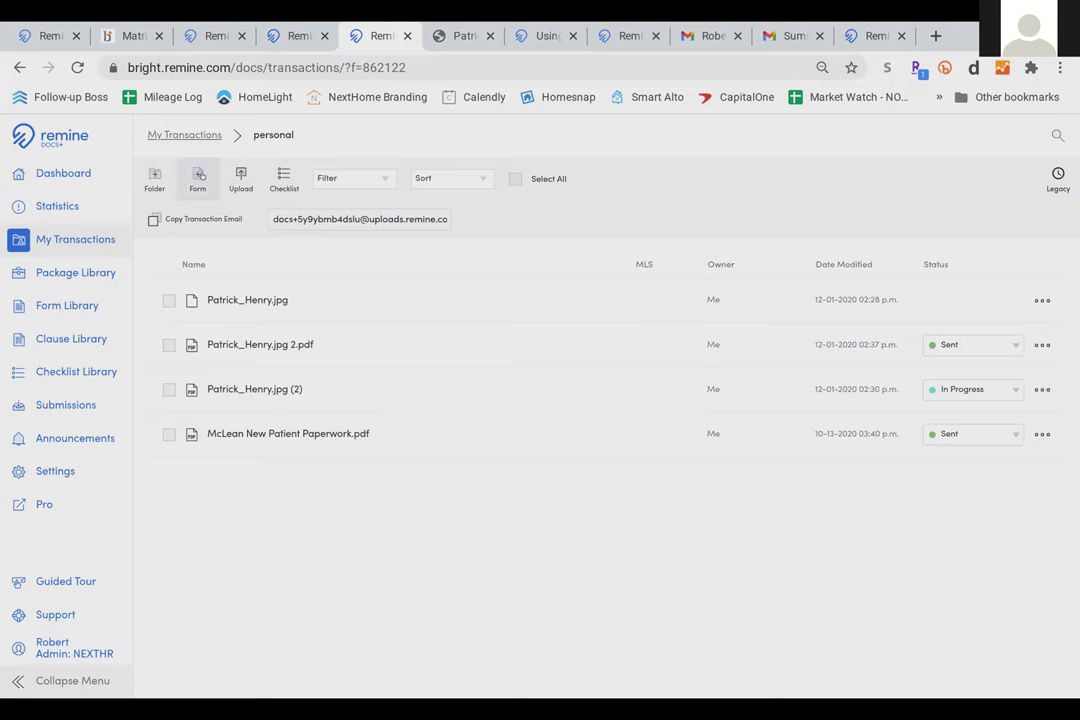
Step: Add DPOR - Building Code/Zoning Violation from Northern Virginia Association of REALTORS forms and open it
{"action": "left_click", "coordinate": [199, 176]}
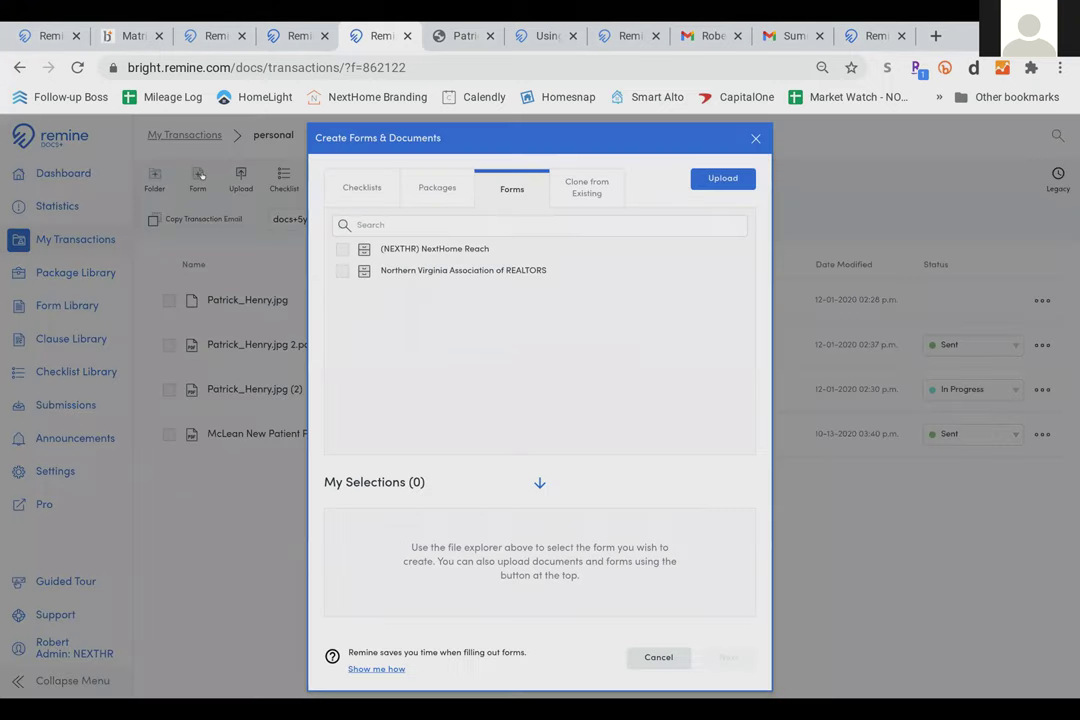
{"action": "left_click", "coordinate": [450, 272]}
{"action": "left_click", "coordinate": [447, 334]}
{"action": "left_click", "coordinate": [447, 334]}
{"action": "left_click", "coordinate": [447, 334]}
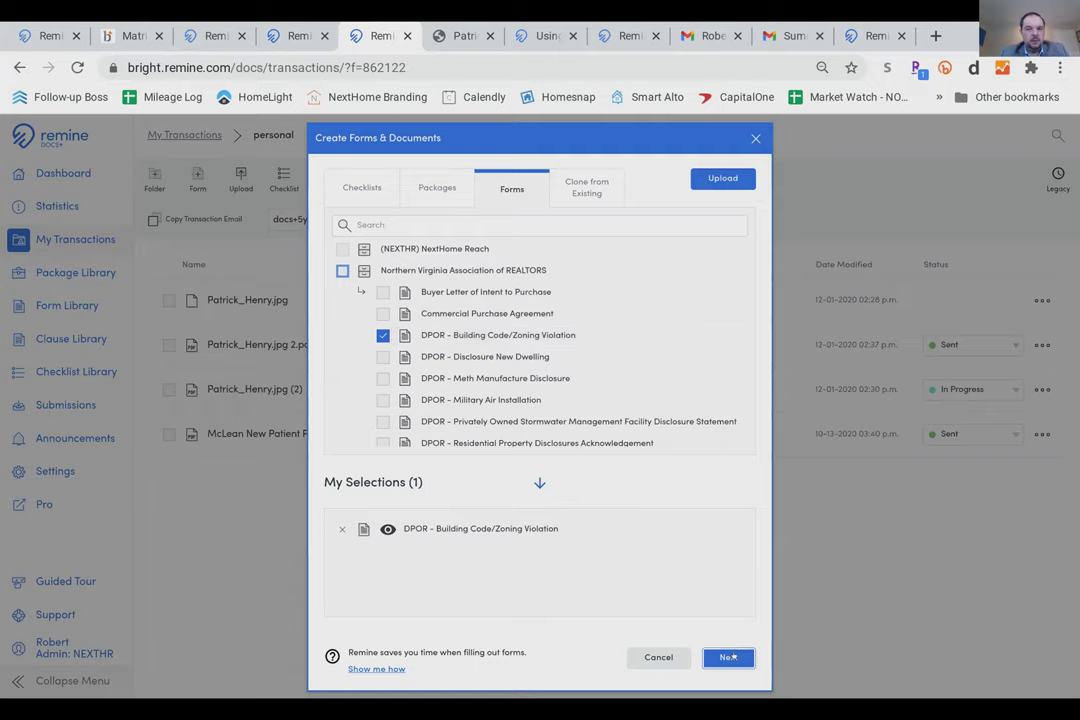
{"action": "left_click", "coordinate": [728, 657]}
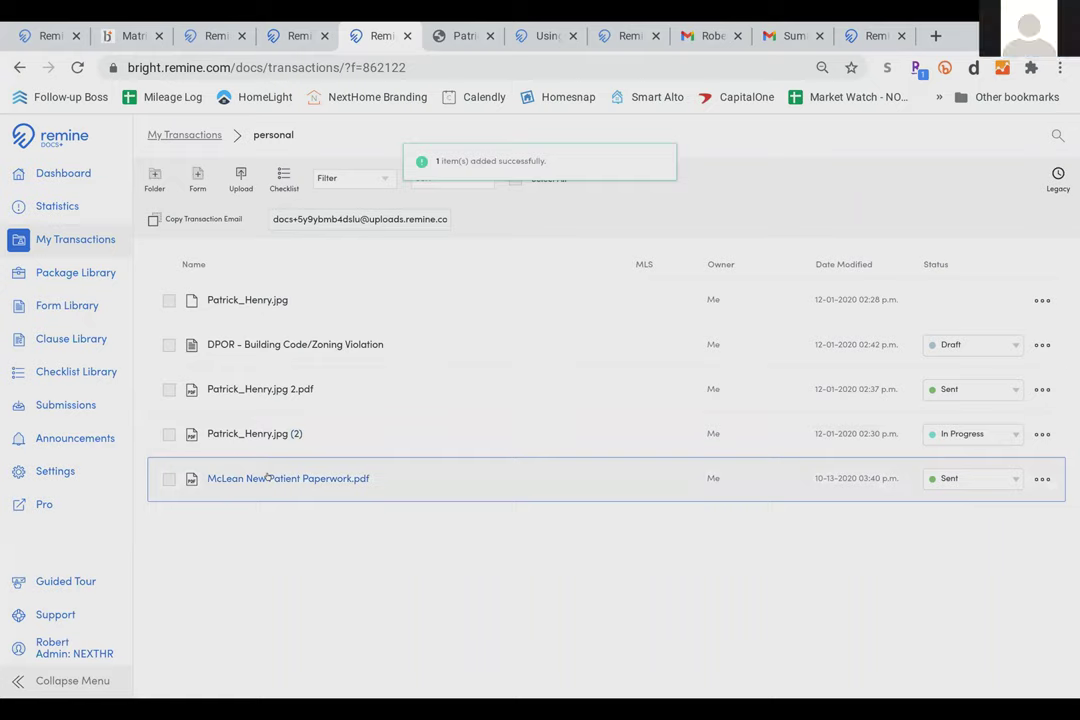
{"action": "left_click", "coordinate": [242, 345]}
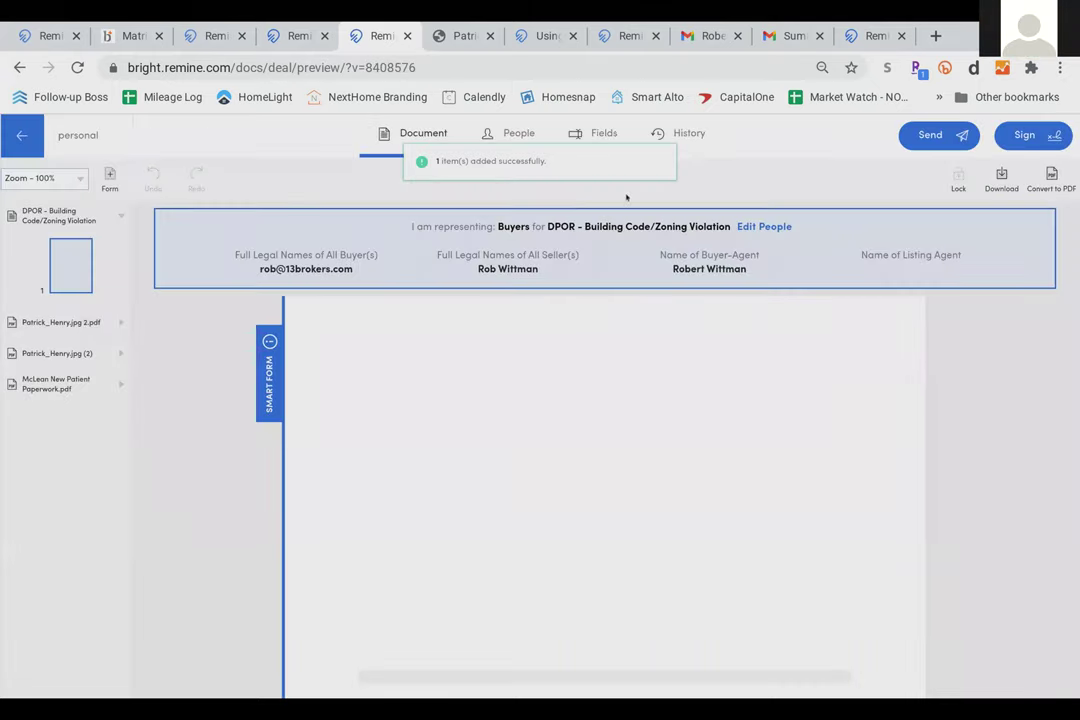
Step: Open the form's People tab and edit, then clear, extra text in the buyer-agent name
{"action": "left_click", "coordinate": [525, 138]}
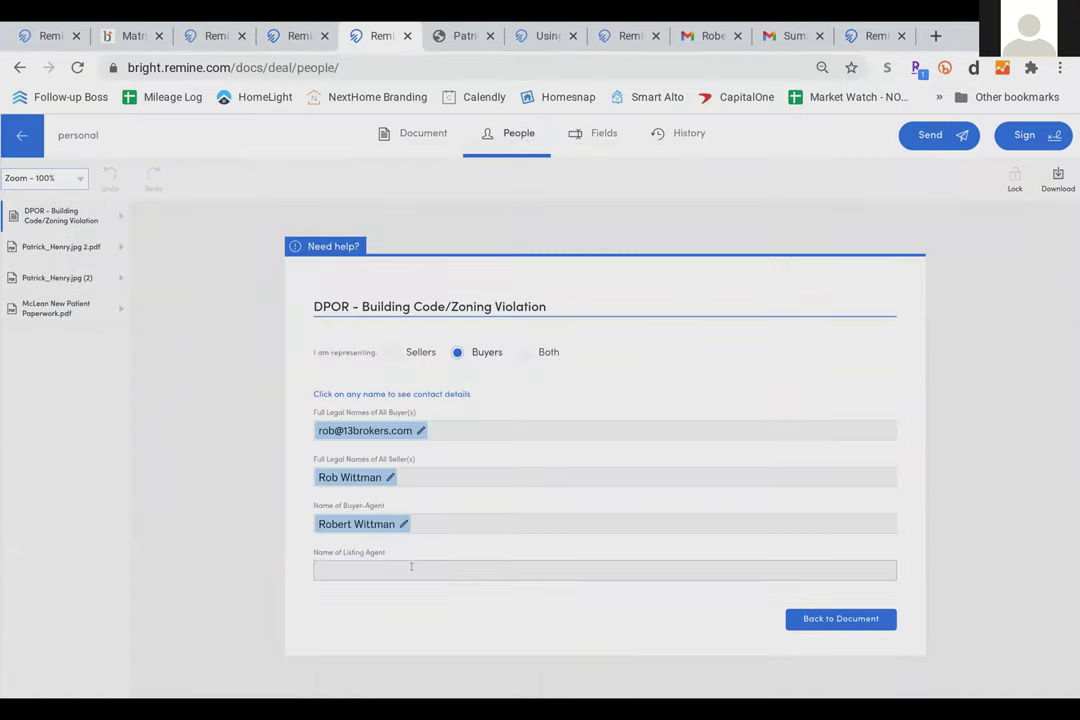
{"action": "left_click", "coordinate": [430, 522]}
{"action": "type", "text": "amir"}
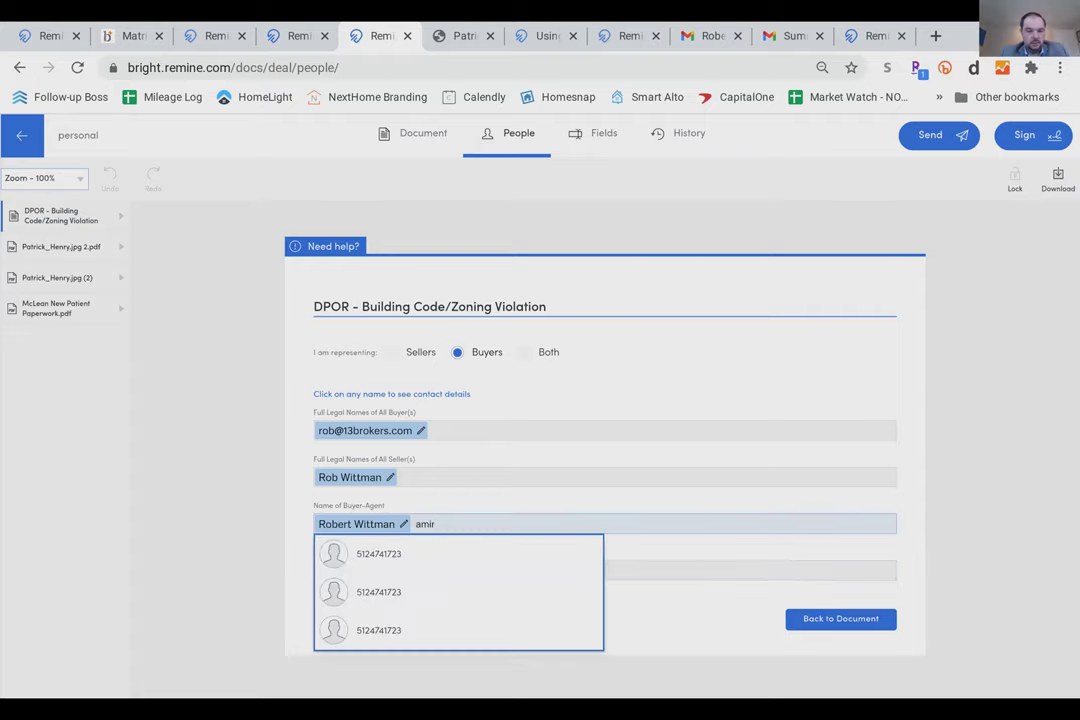
{"action": "key", "text": "BackSpace"}
{"action": "key", "text": "BackSpace"}
{"action": "key", "text": "BackSpace"}
{"action": "key", "text": "BackSpace"}
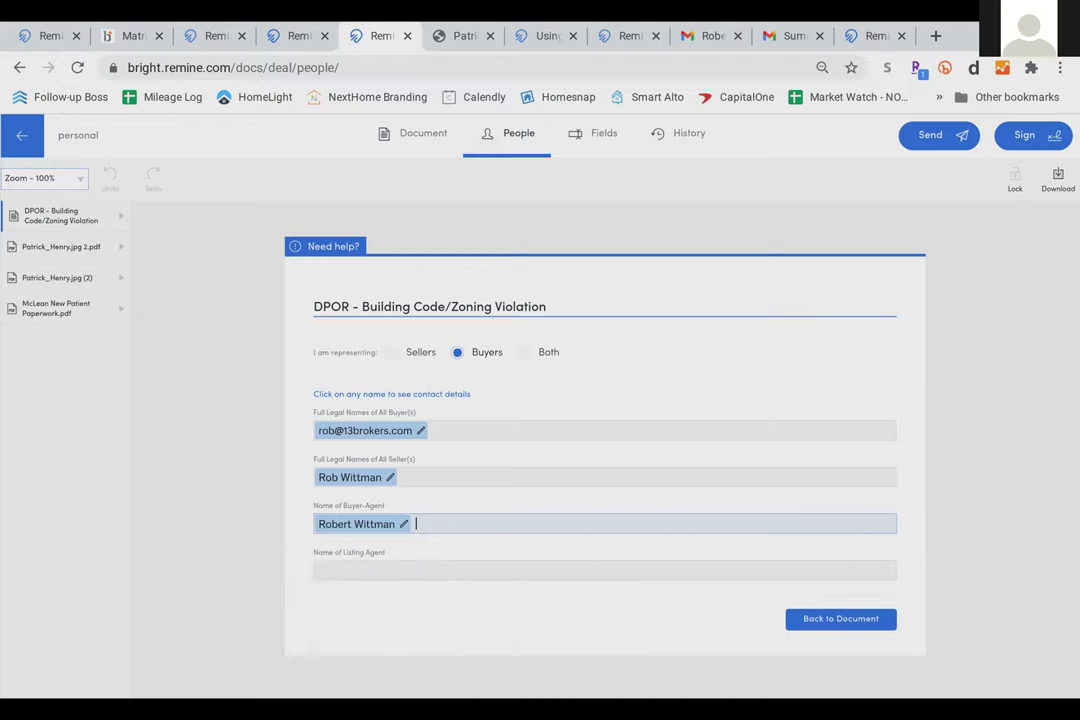
{"action": "type", "text": "test"}
{"action": "key", "text": "BackSpace"}
{"action": "key", "text": "BackSpace"}
{"action": "key", "text": "BackSpace"}
{"action": "key", "text": "BackSpace"}
Step: Enter 'testi' as the Name of Listing Agent and go back to the form
{"action": "left_click", "coordinate": [429, 563]}
{"action": "type", "text": "rest"}
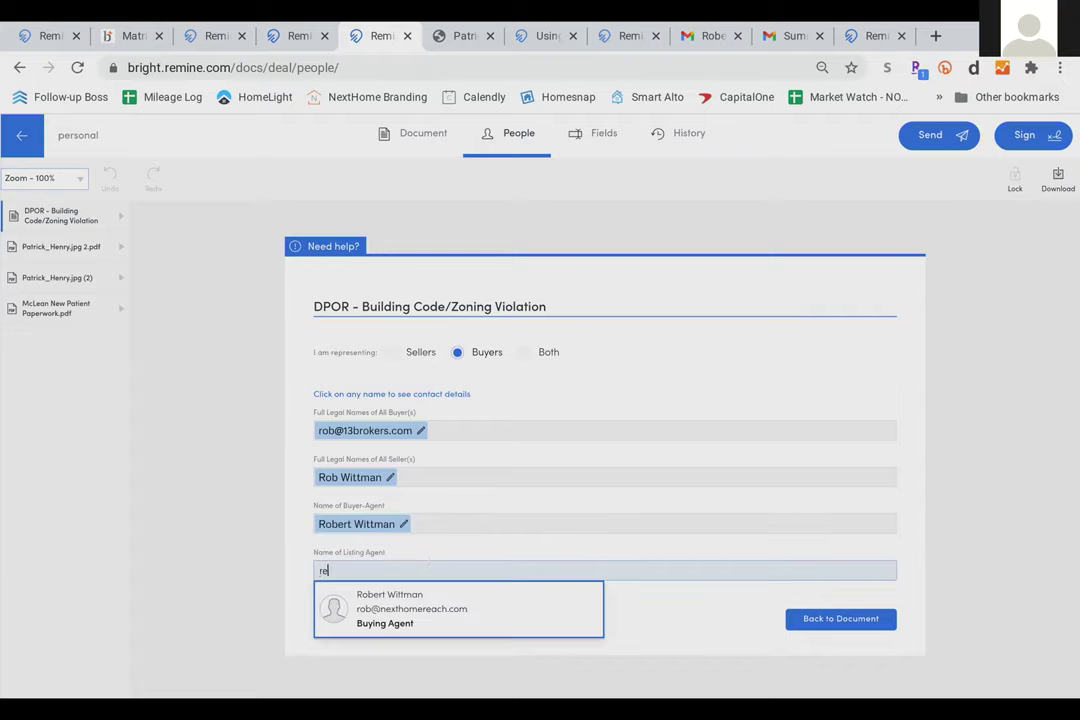
{"action": "key", "text": "BackSpace"}
{"action": "key", "text": "BackSpace"}
{"action": "key", "text": "BackSpace"}
{"action": "key", "text": "BackSpace"}
{"action": "type", "text": "test"}
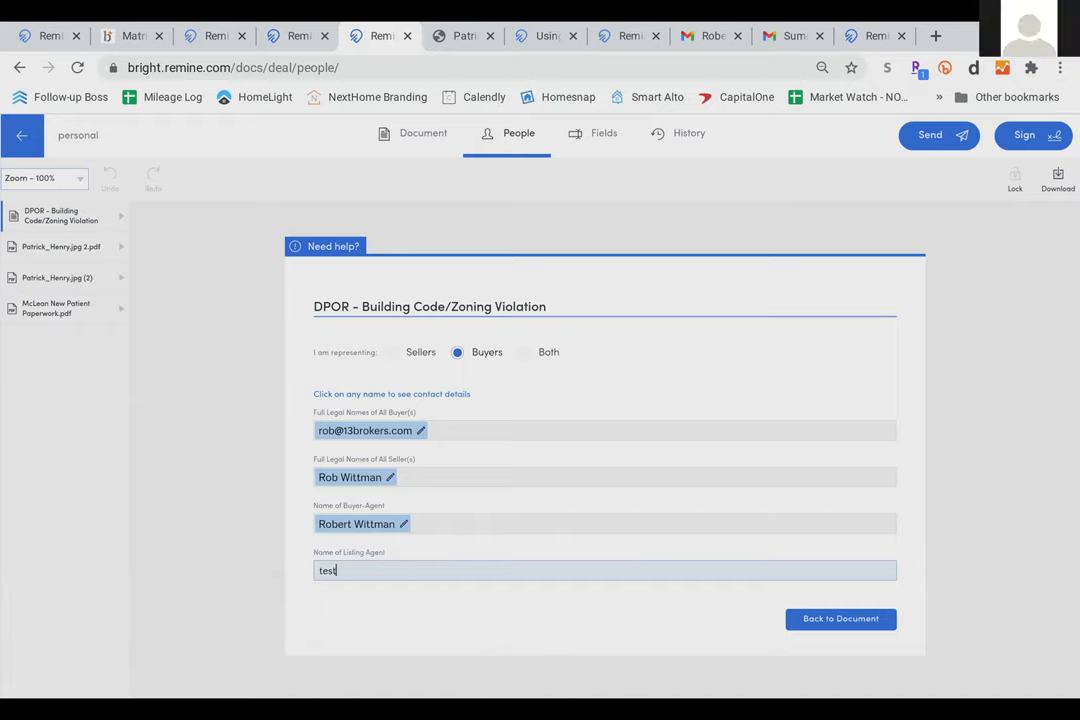
{"action": "type", "text": "i"}
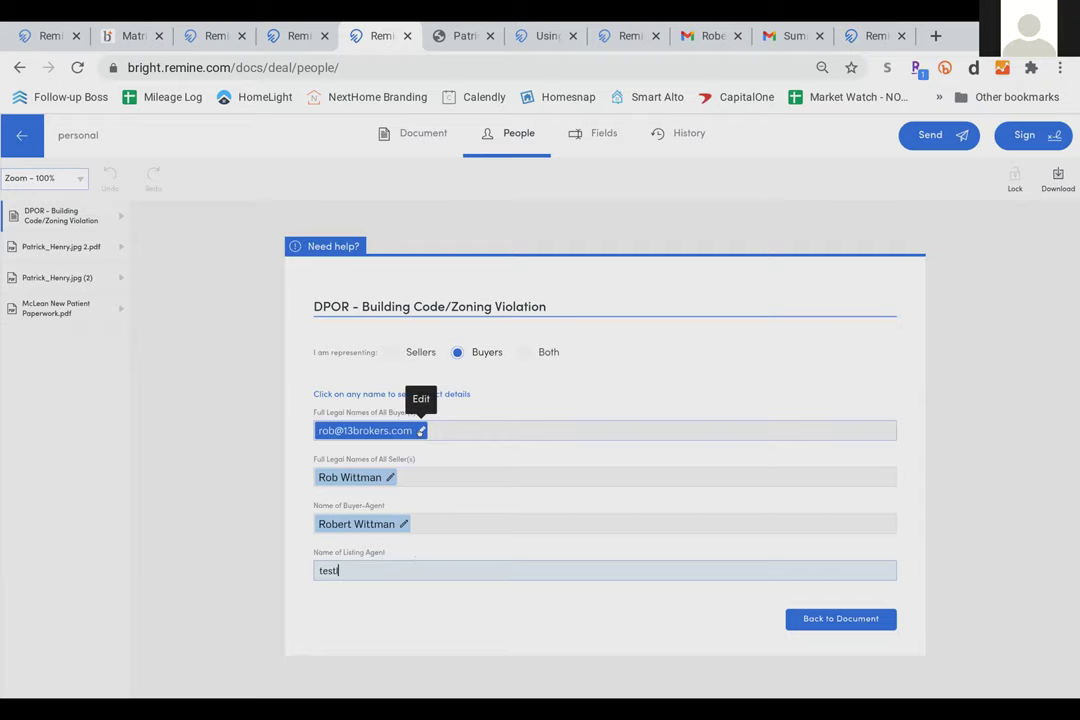
{"action": "left_click", "coordinate": [869, 617]}
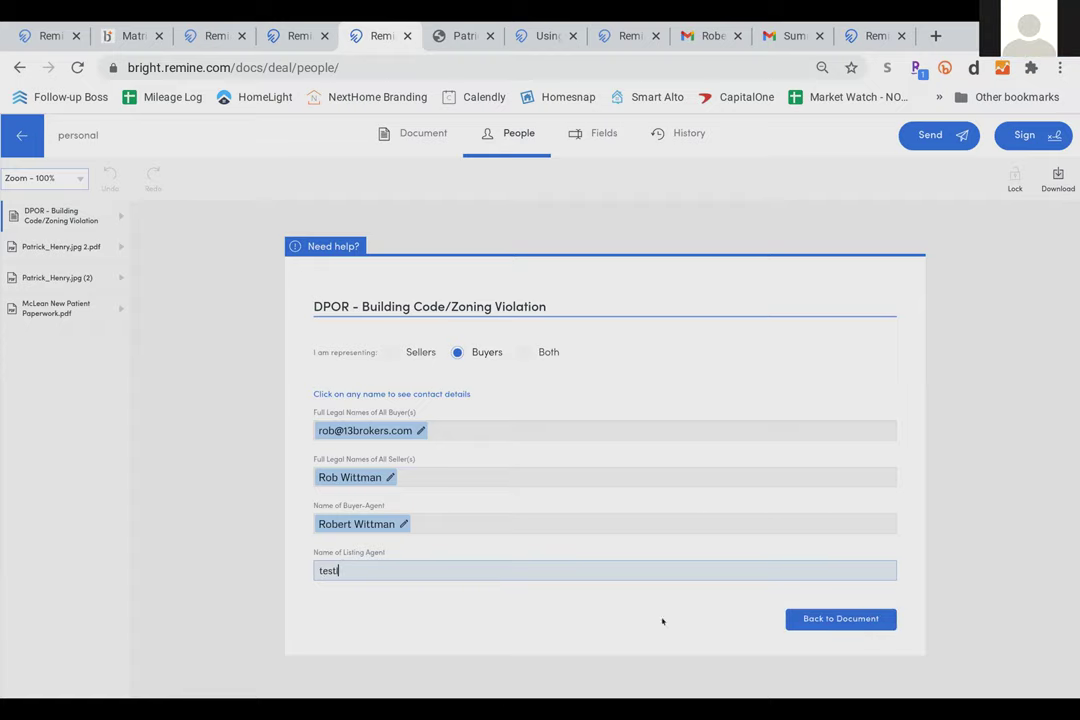
{"action": "left_click", "coordinate": [844, 621]}
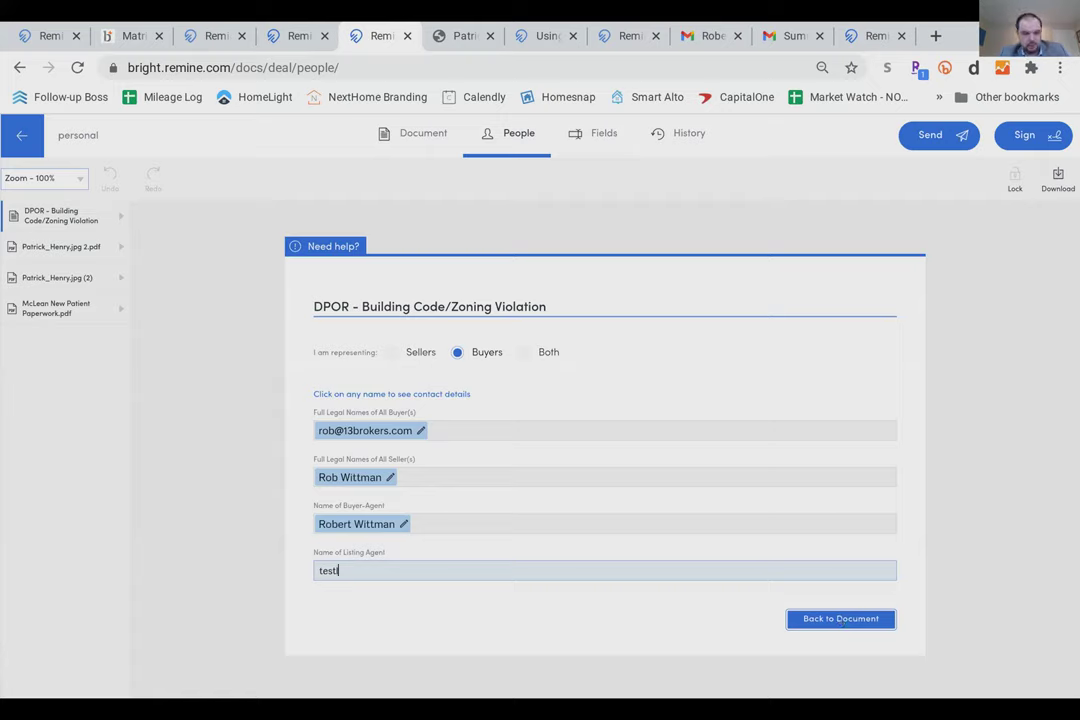
{"action": "left_click", "coordinate": [841, 619]}
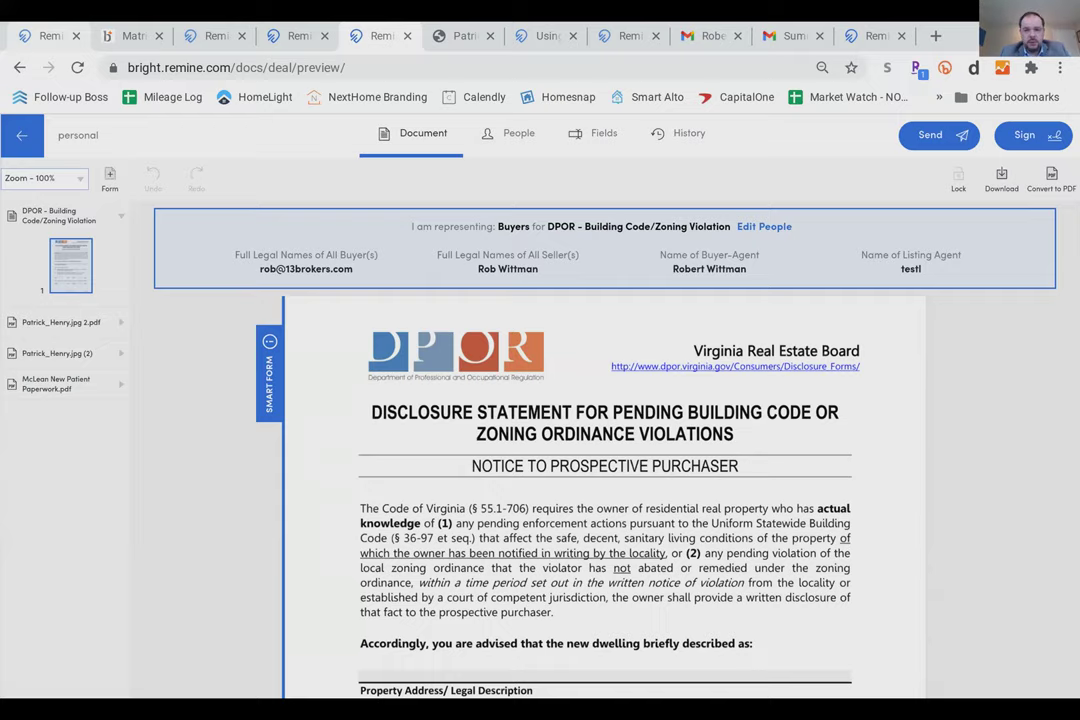
Step: Tick the pending building code enforcement action box on the DPOR form, then reopen Patrick_Henry.jpg 2.pdf
{"action": "scroll", "coordinate": [685, 397], "scroll_direction": "down", "scroll_amount": 3}
{"action": "scroll", "coordinate": [685, 397], "scroll_direction": "down", "scroll_amount": 2}
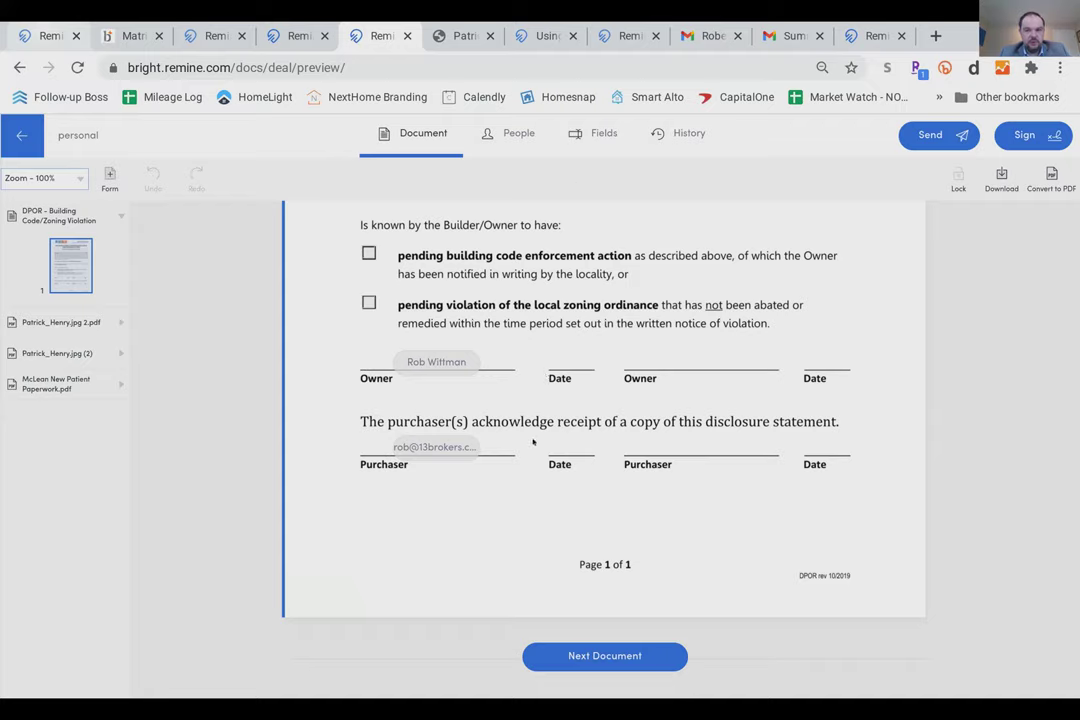
{"action": "scroll", "coordinate": [533, 441], "scroll_direction": "up", "scroll_amount": 5}
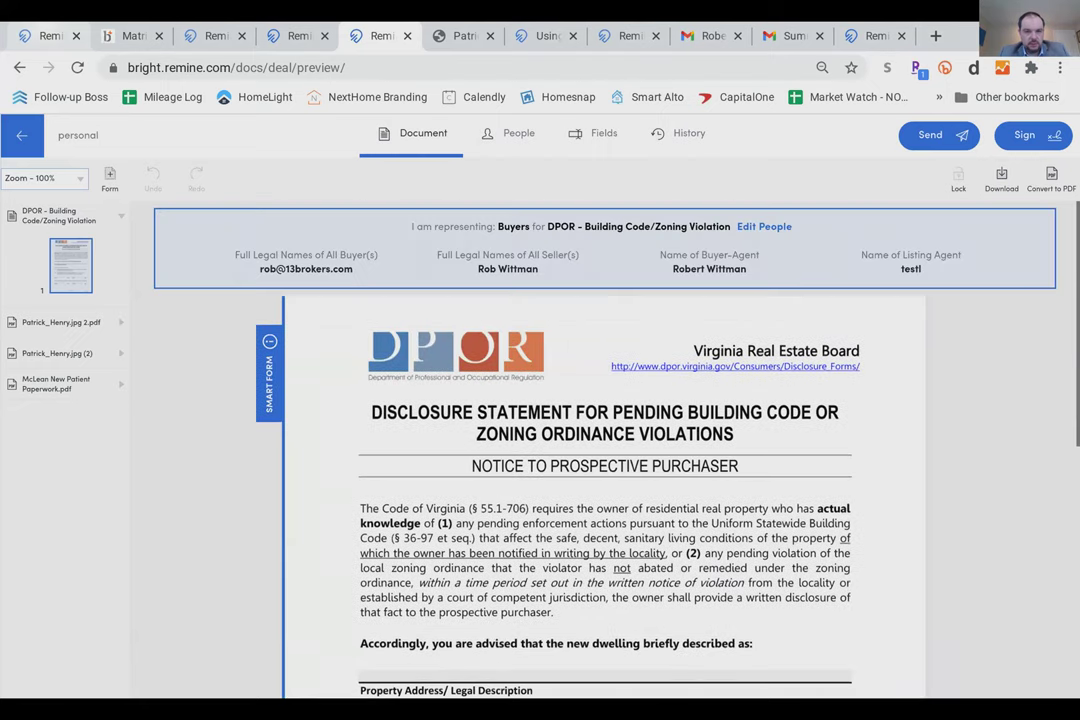
{"action": "scroll", "coordinate": [444, 268], "scroll_direction": "down", "scroll_amount": 10}
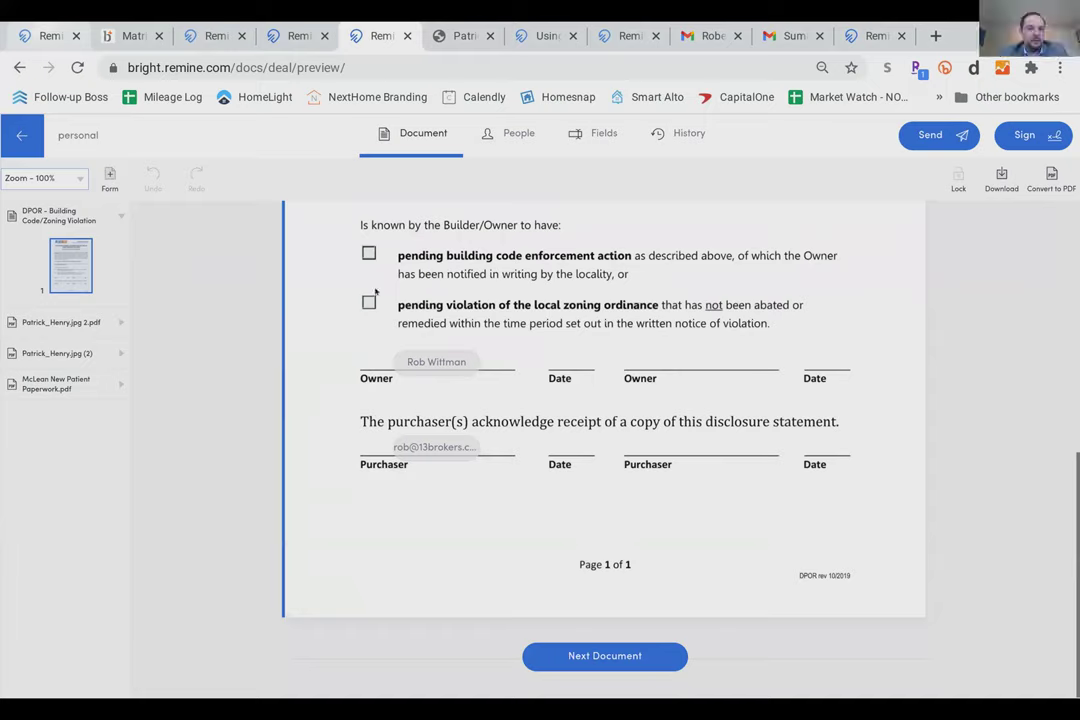
{"action": "left_click", "coordinate": [369, 253]}
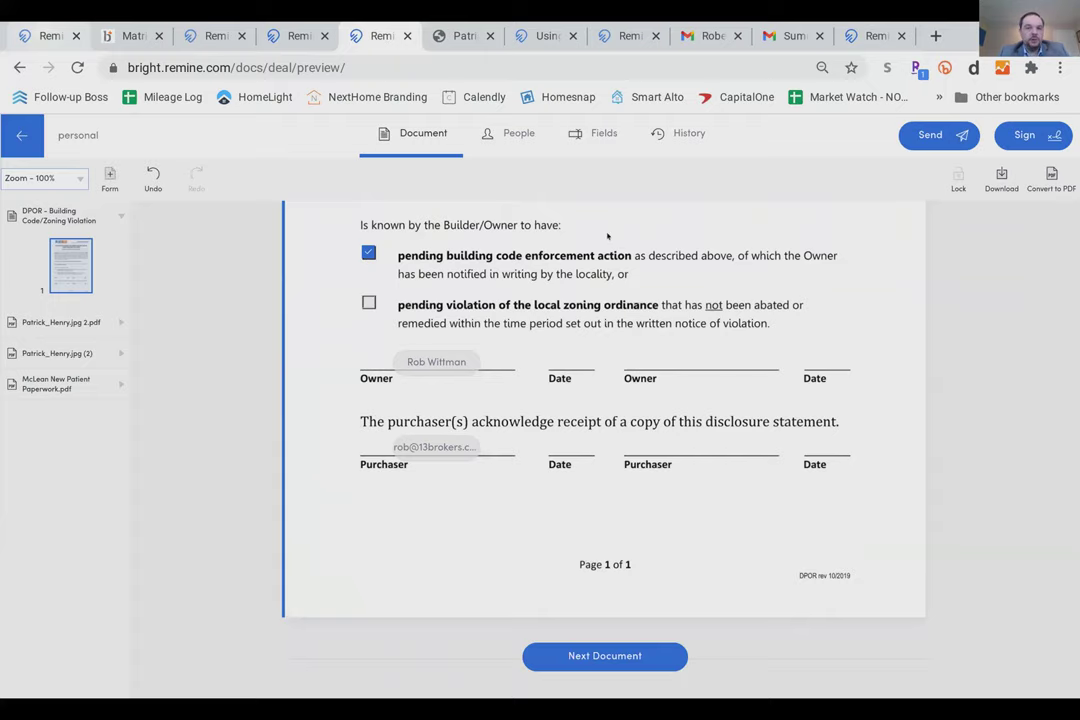
{"action": "left_click", "coordinate": [598, 150]}
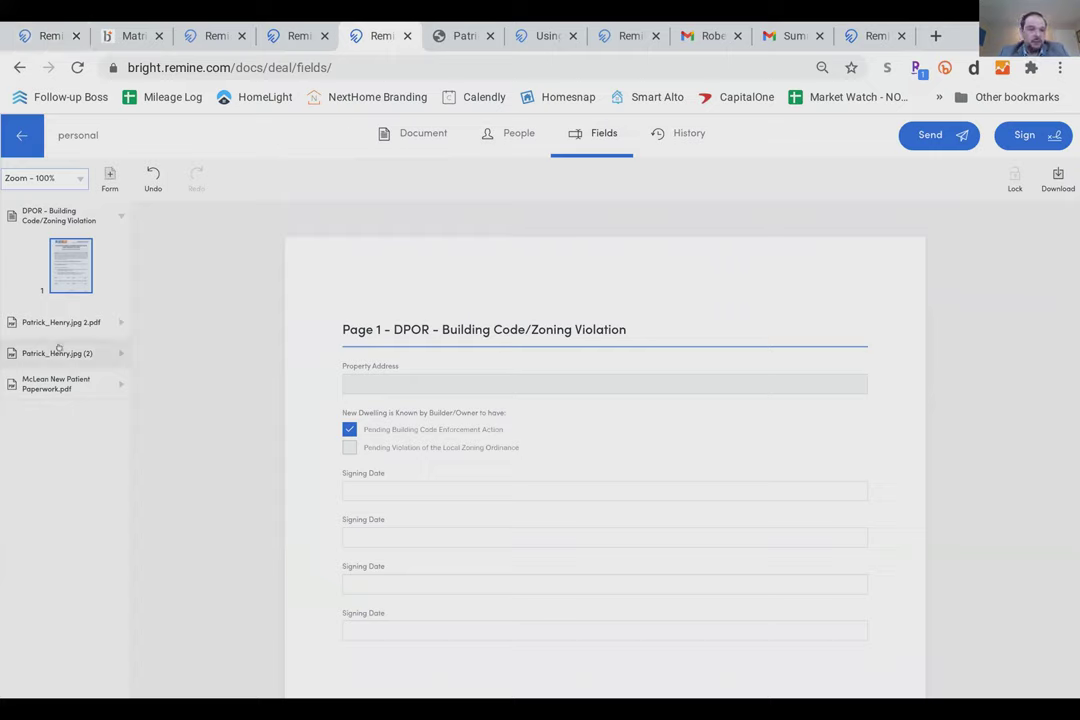
{"action": "left_click", "coordinate": [52, 276]}
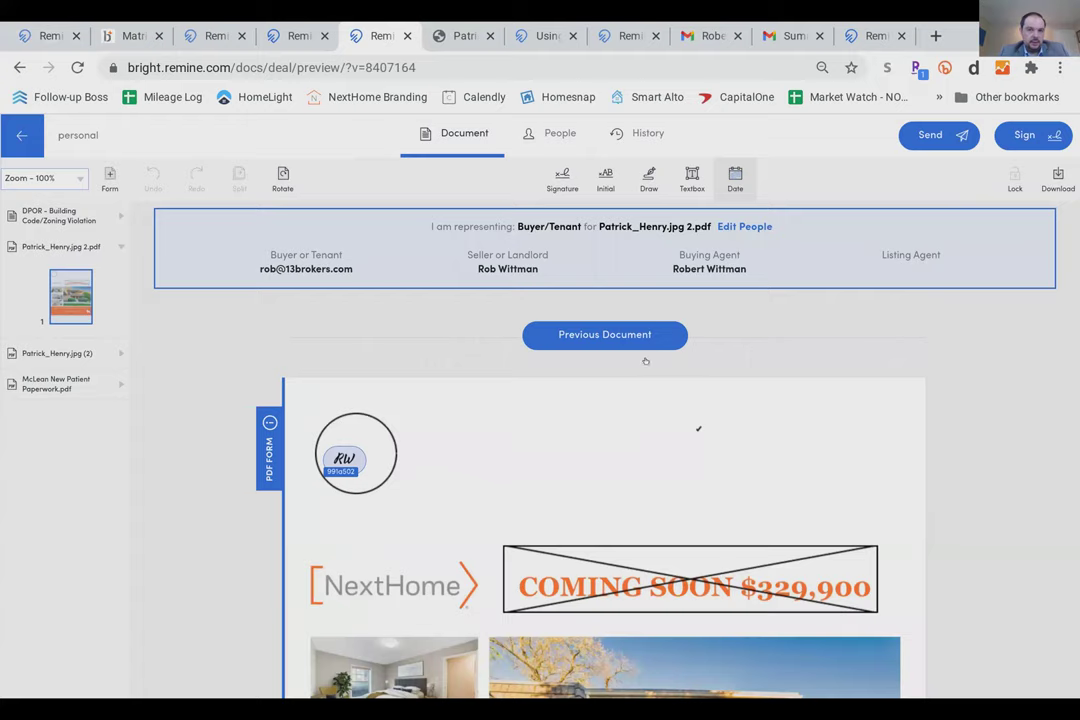
Step: Place a date field and a seller signature field on the flyer PDF
{"action": "left_click", "coordinate": [736, 180]}
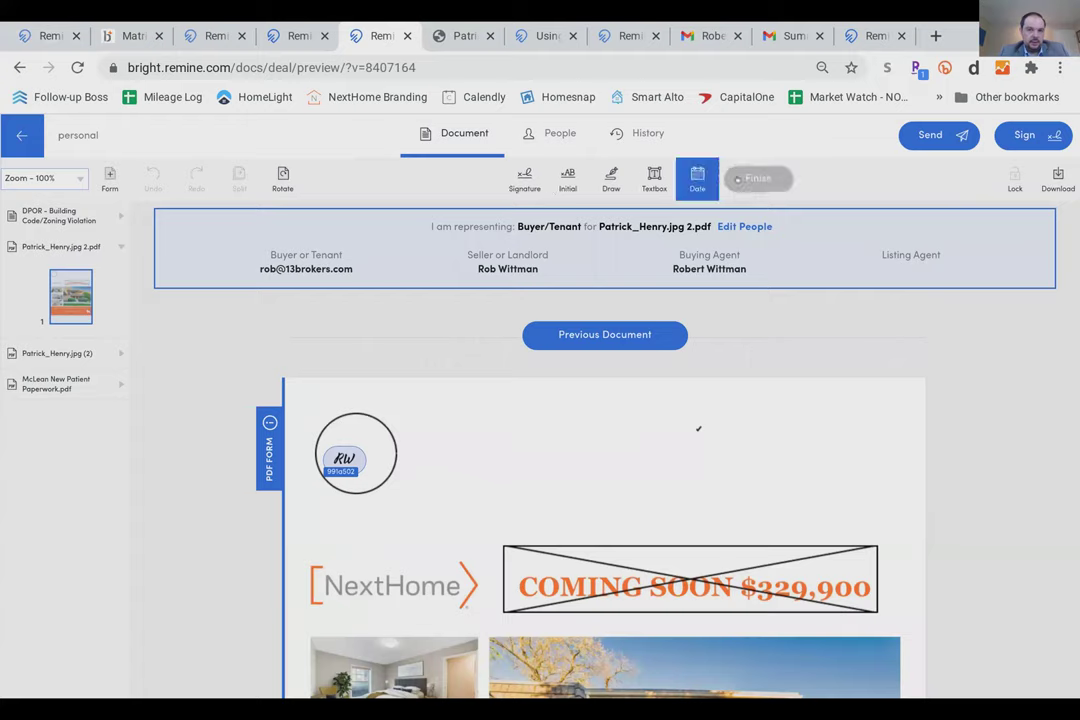
{"action": "left_click", "coordinate": [612, 471]}
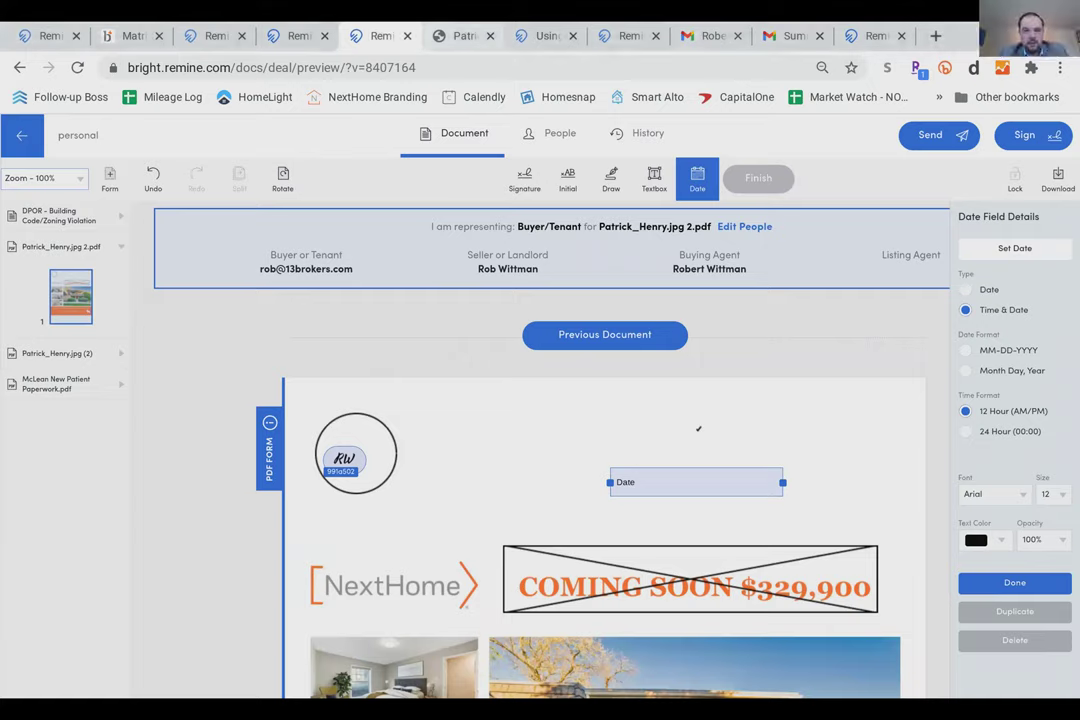
{"action": "left_click", "coordinate": [524, 180]}
{"action": "left_click", "coordinate": [535, 236]}
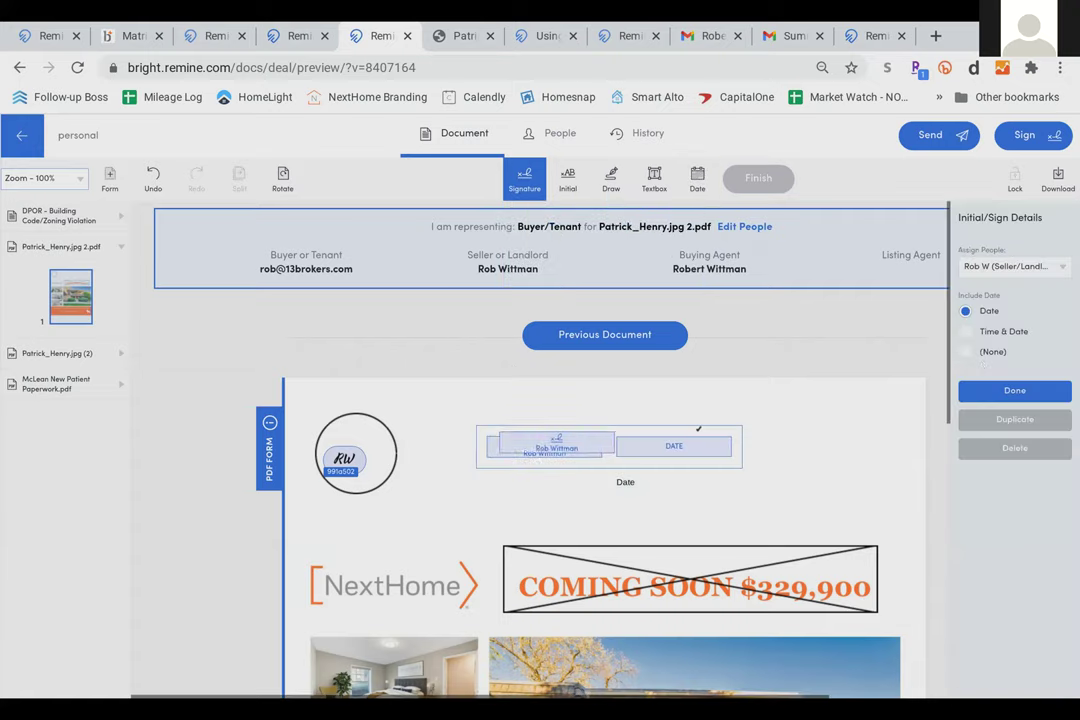
Step: Pair the signature with a plain Date after trying Time & Date and (None), then exit
{"action": "left_click", "coordinate": [967, 333]}
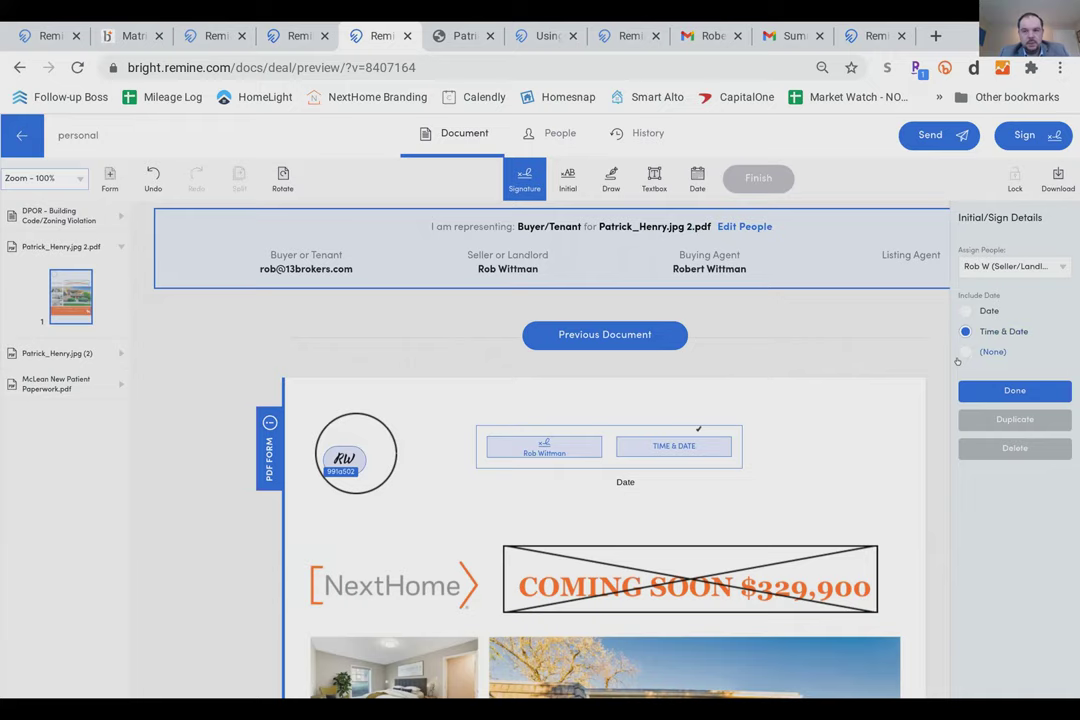
{"action": "left_click", "coordinate": [965, 352]}
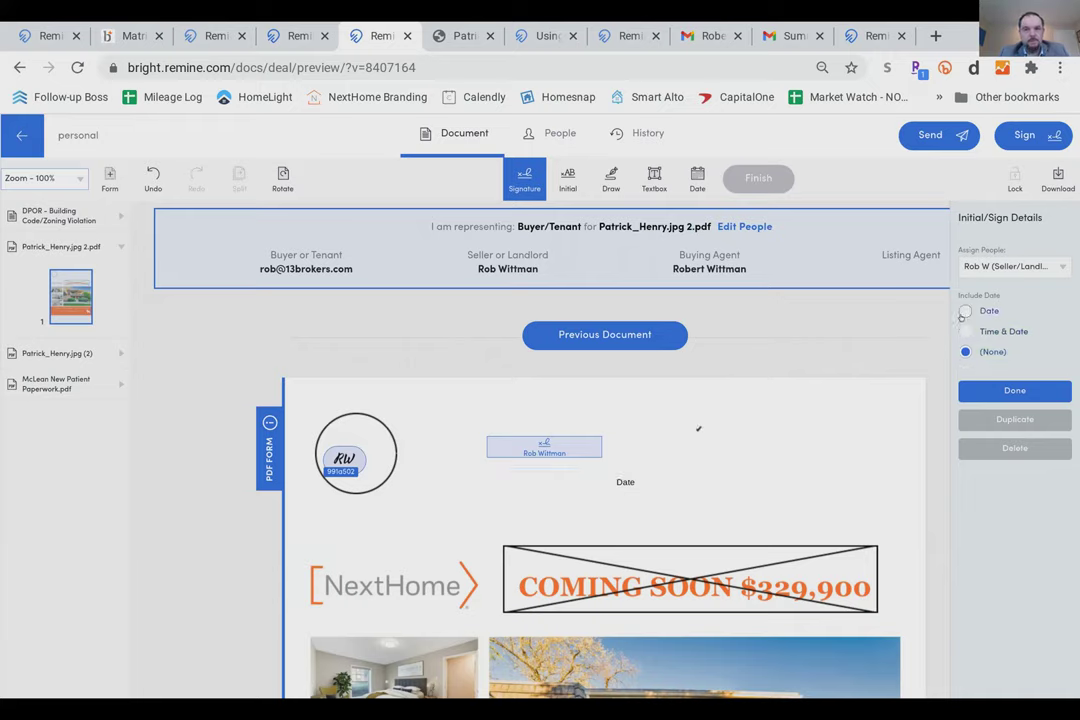
{"action": "left_click", "coordinate": [965, 312]}
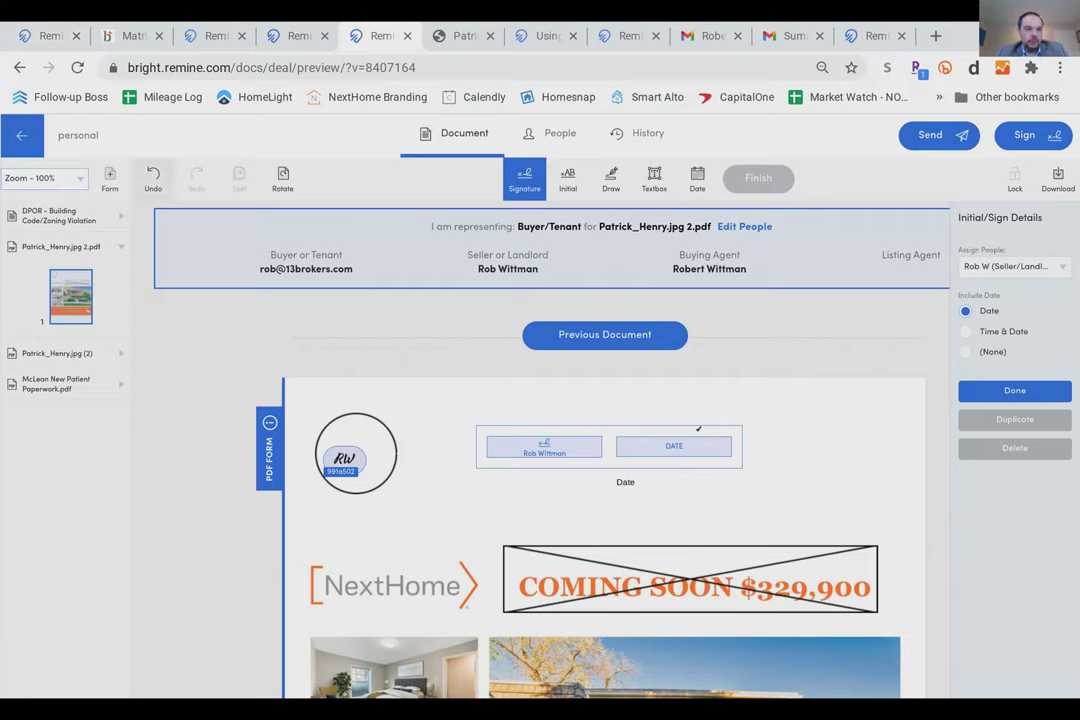
{"action": "left_click", "coordinate": [8, 134]}
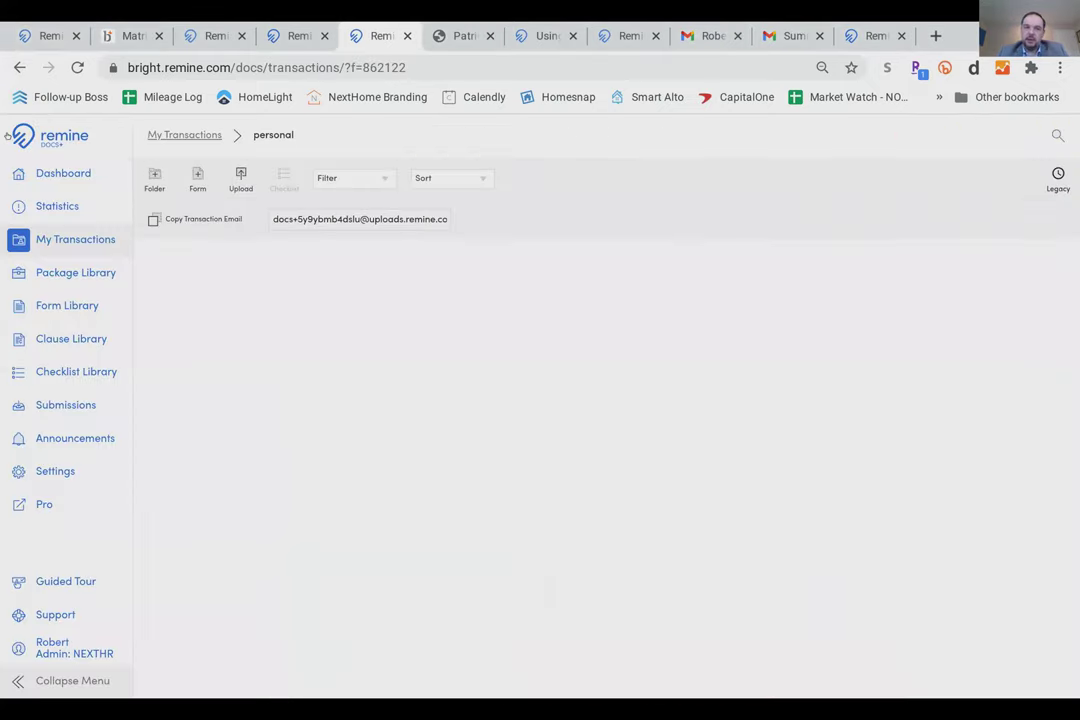
Step: From the Dashboard, open the Arlington submission and set its first document to Needs Attention
{"action": "left_click", "coordinate": [63, 171]}
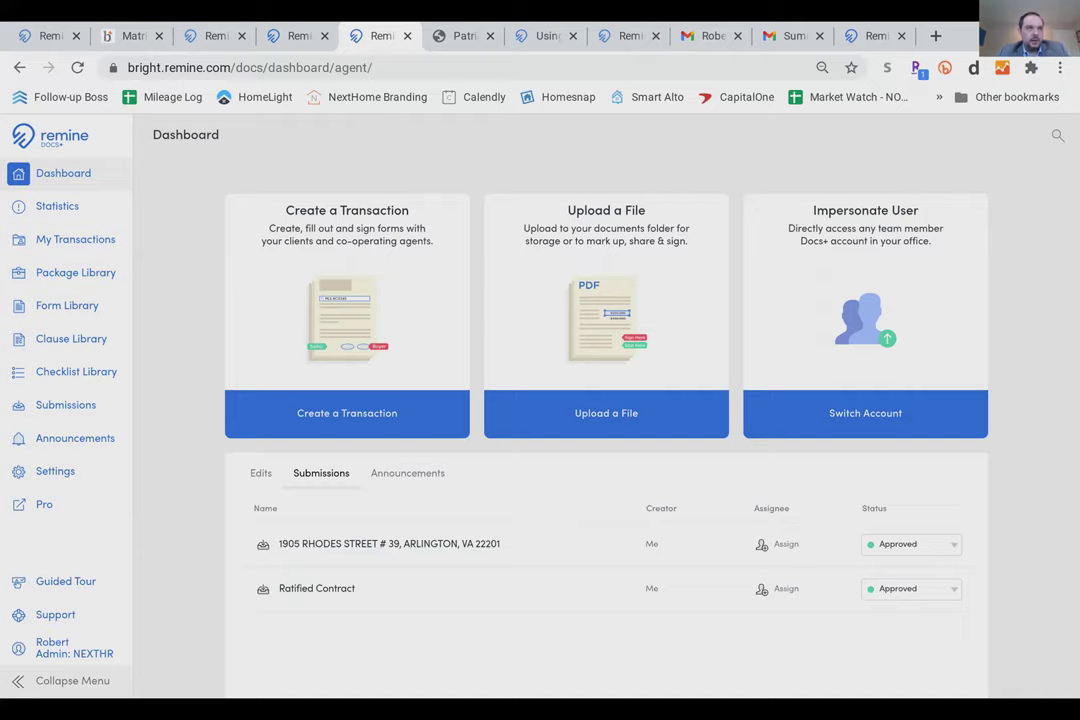
{"action": "scroll", "coordinate": [250, 178], "scroll_direction": "down", "scroll_amount": 1}
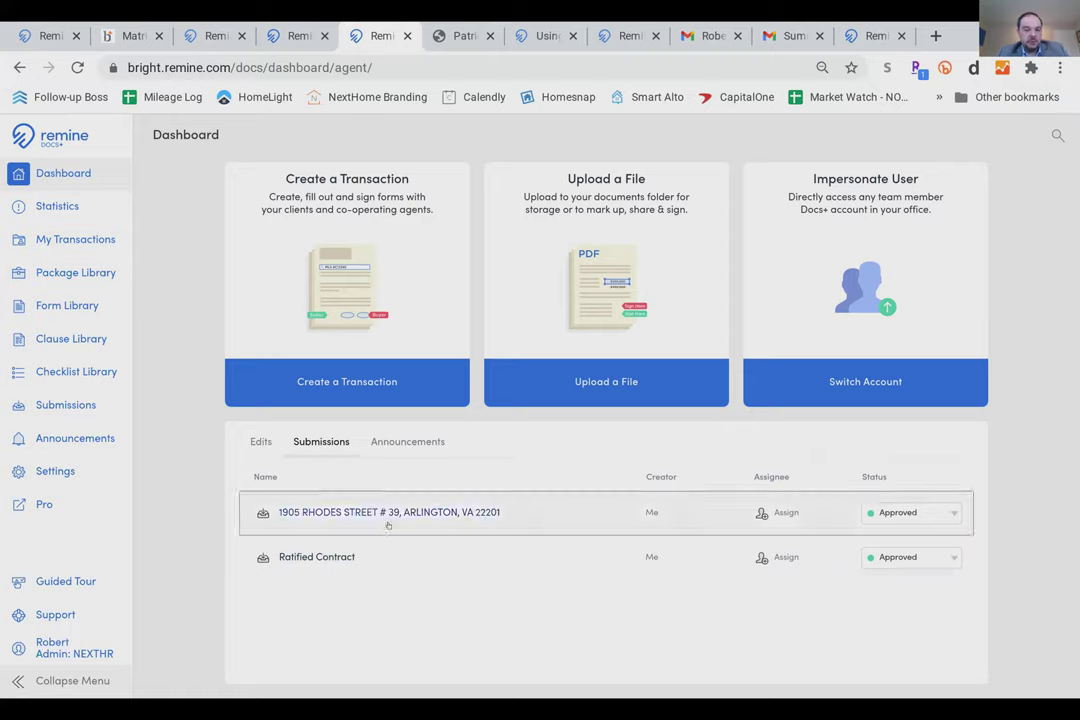
{"action": "left_click", "coordinate": [352, 514]}
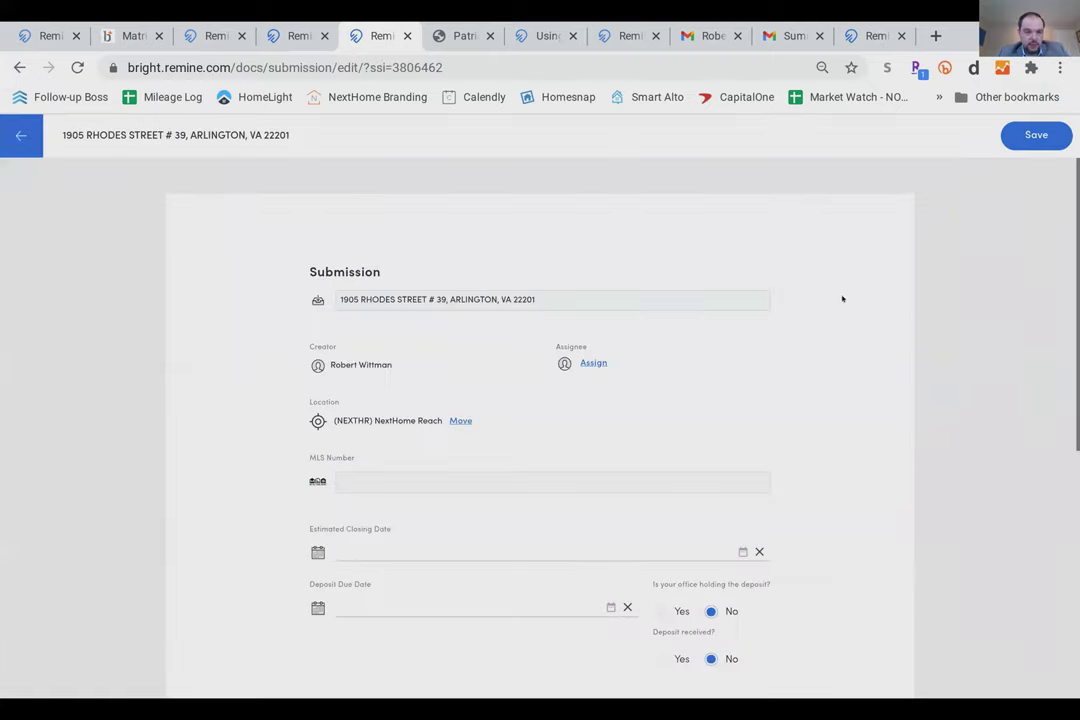
{"action": "scroll", "coordinate": [842, 298], "scroll_direction": "down", "scroll_amount": 5}
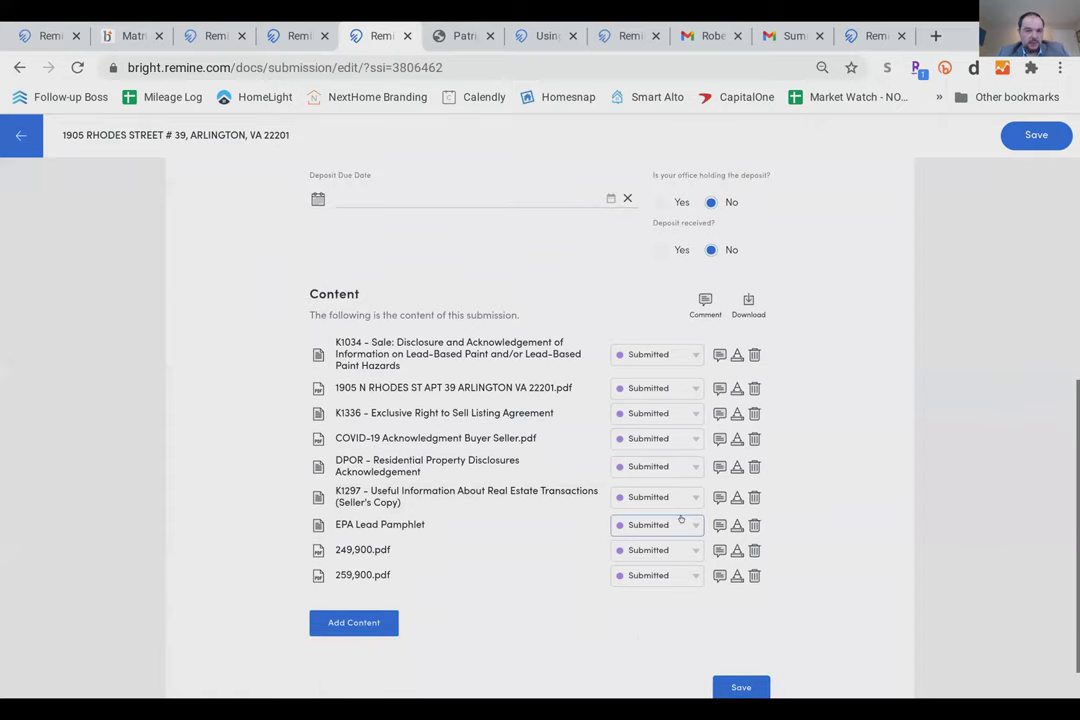
{"action": "left_click", "coordinate": [691, 357]}
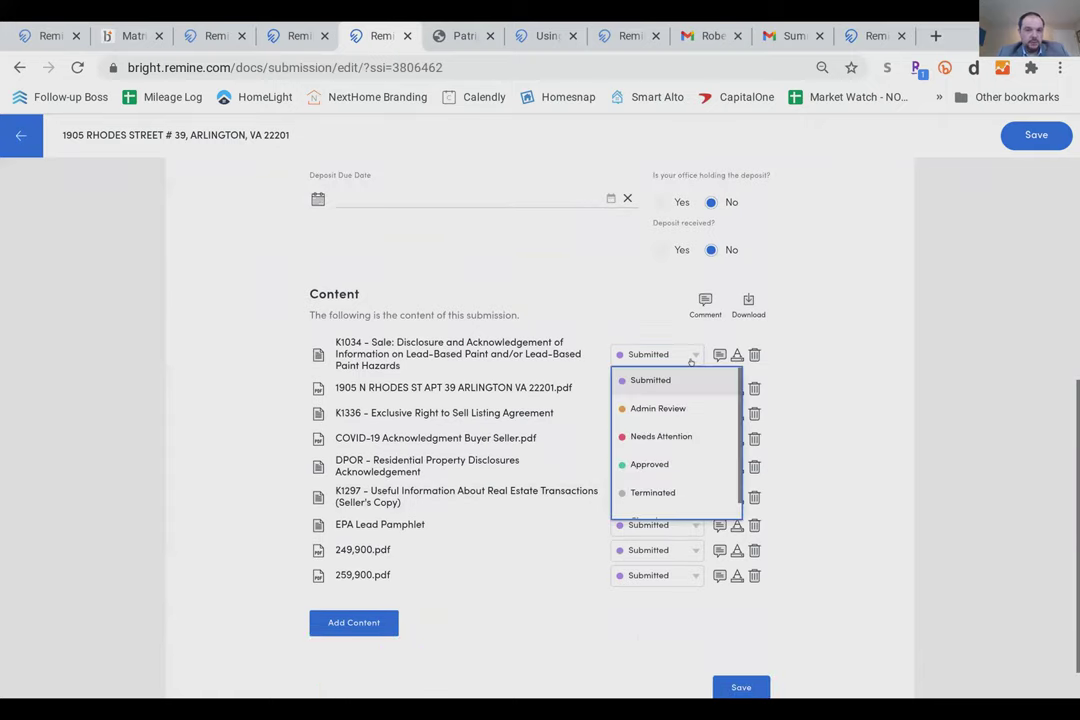
{"action": "left_click", "coordinate": [652, 437]}
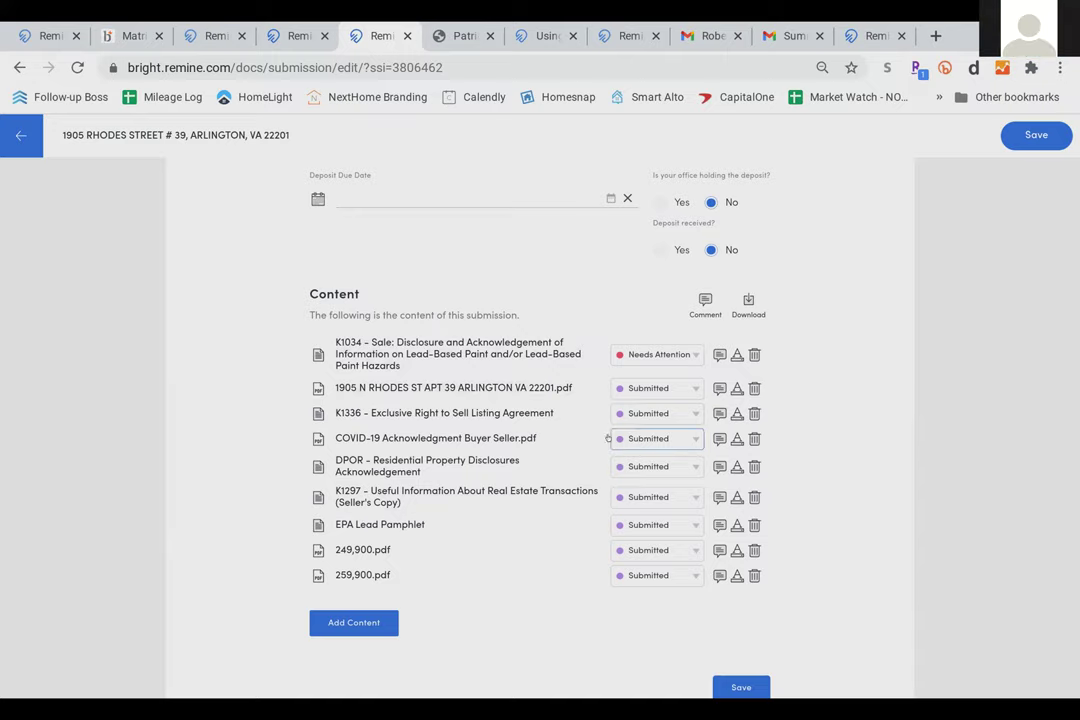
Step: Leave the submission with Discard & Exit and return to the NextHome Reach submissions list
{"action": "left_click", "coordinate": [296, 47]}
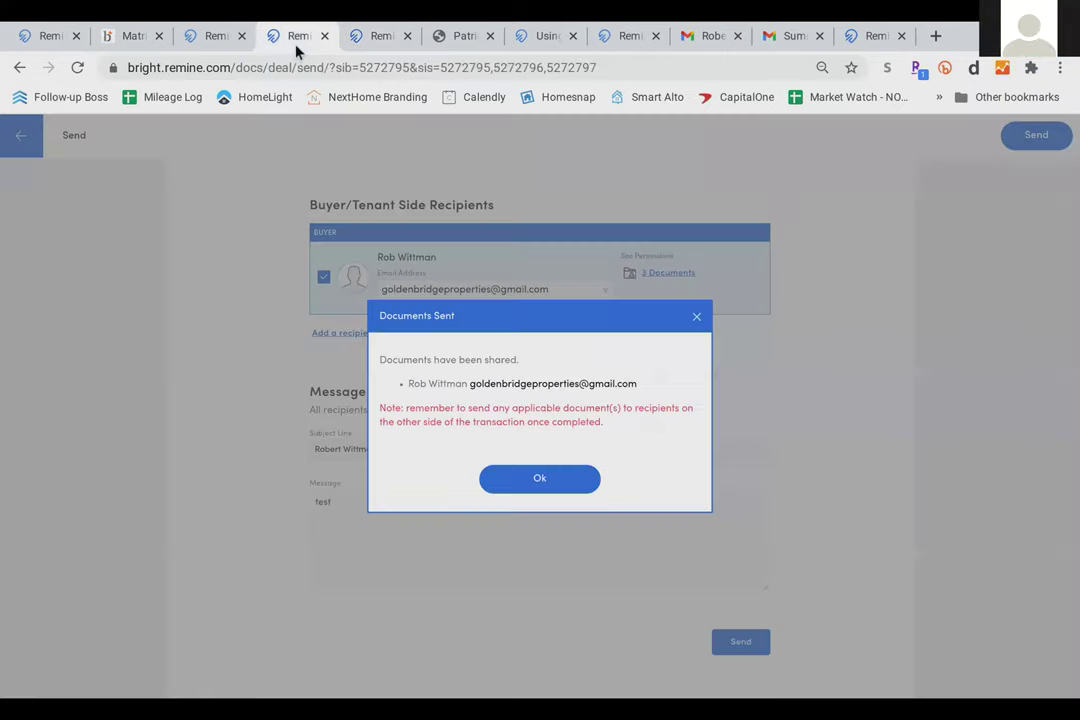
{"action": "left_click", "coordinate": [539, 478]}
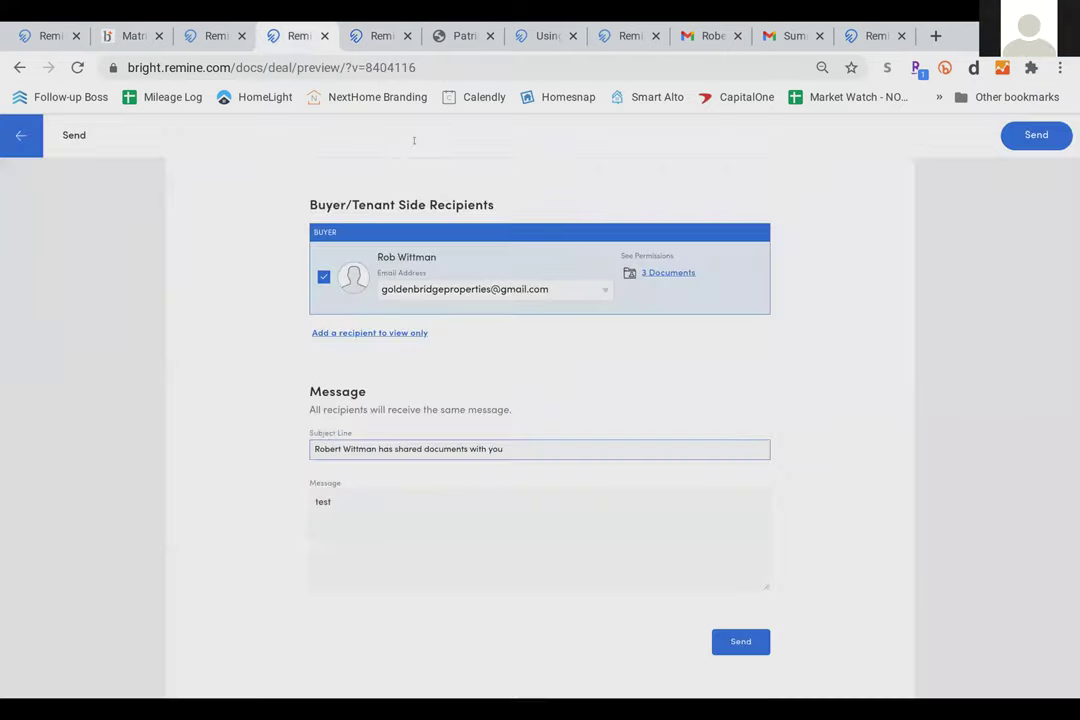
{"action": "left_click", "coordinate": [386, 40]}
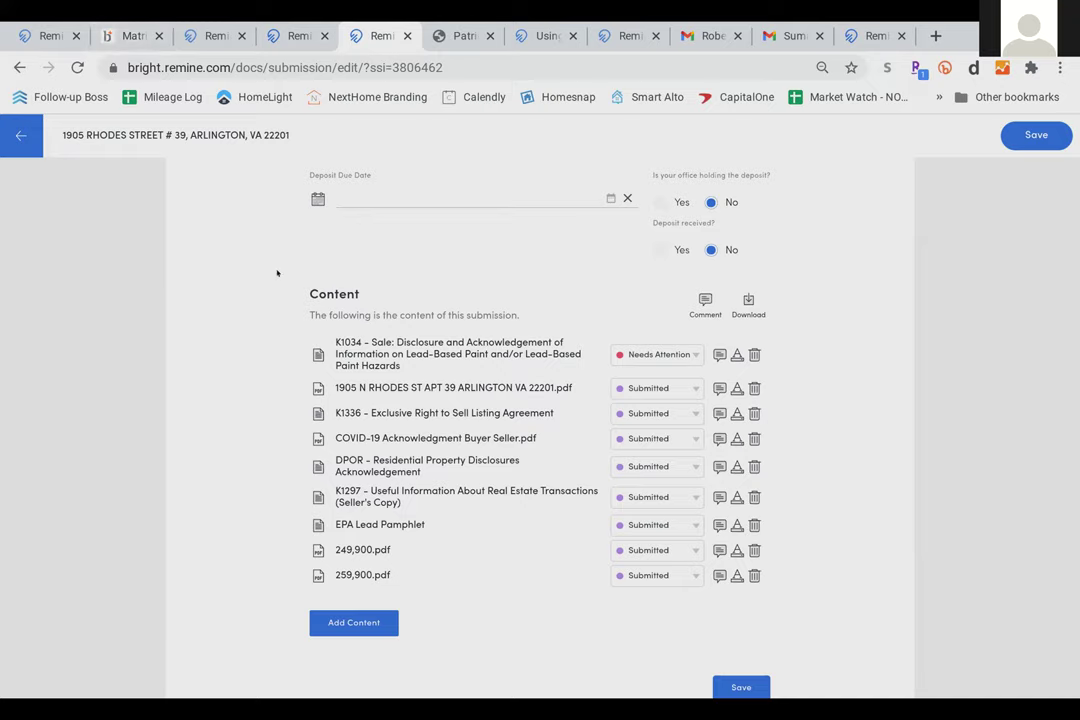
{"action": "scroll", "coordinate": [277, 272], "scroll_direction": "up", "scroll_amount": 5}
{"action": "left_click", "coordinate": [20, 132]}
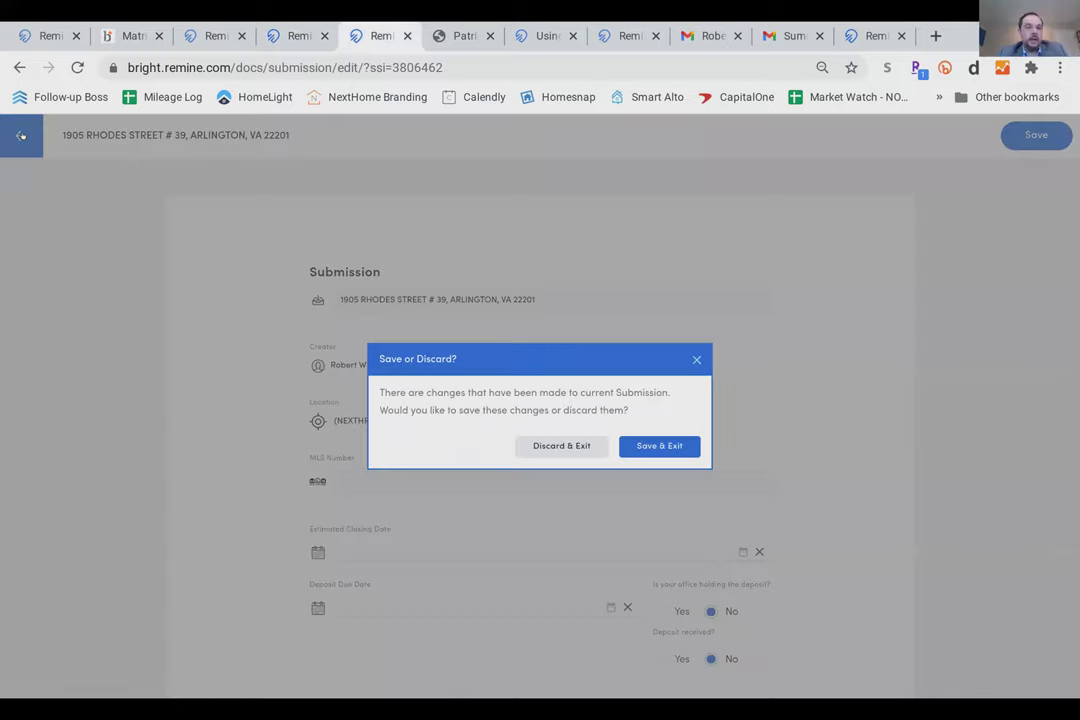
{"action": "left_click", "coordinate": [564, 446]}
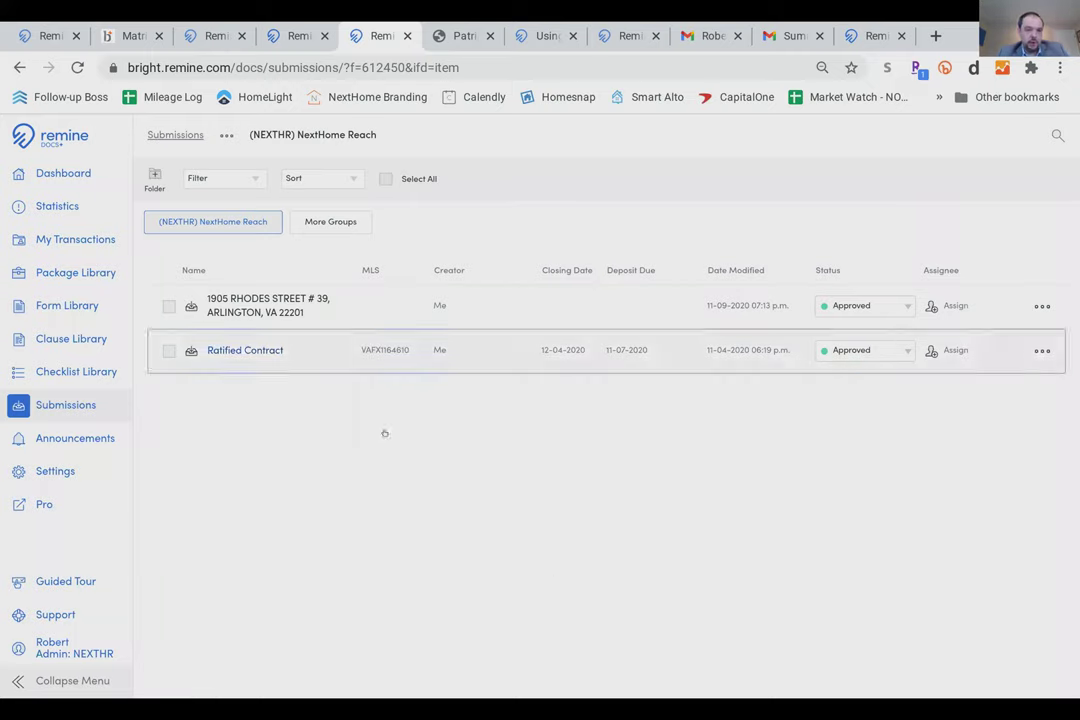
{"action": "left_click", "coordinate": [160, 136]}
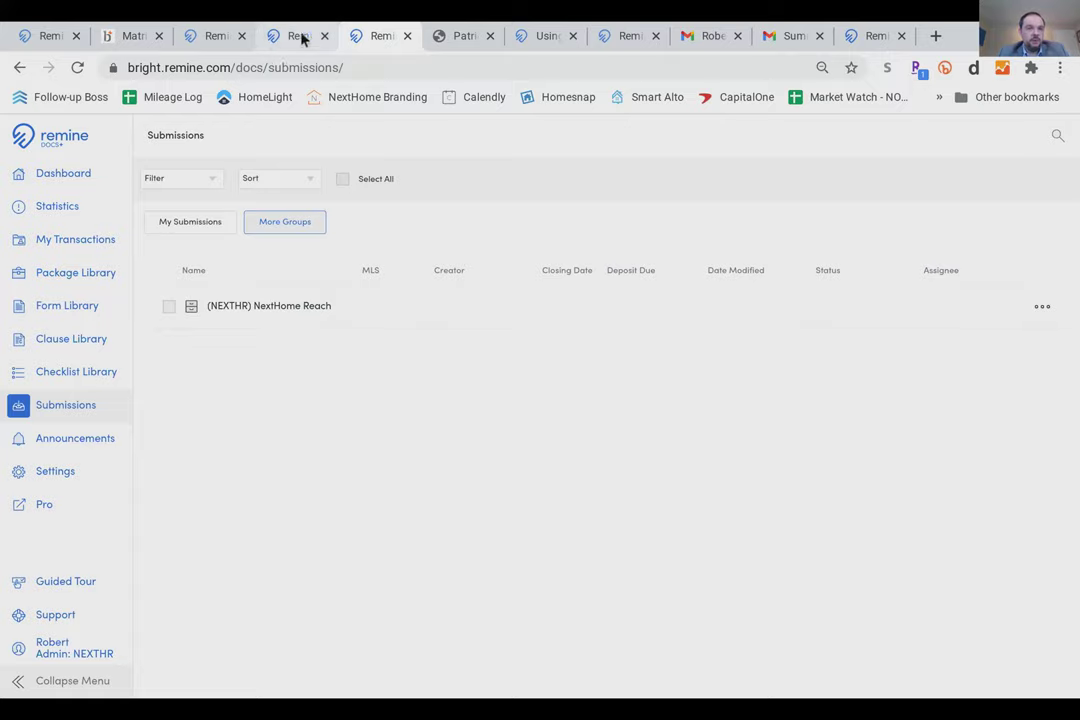
Step: Switch from Remine Docs+ to the Remine property search browser tab
{"action": "left_click", "coordinate": [210, 36]}
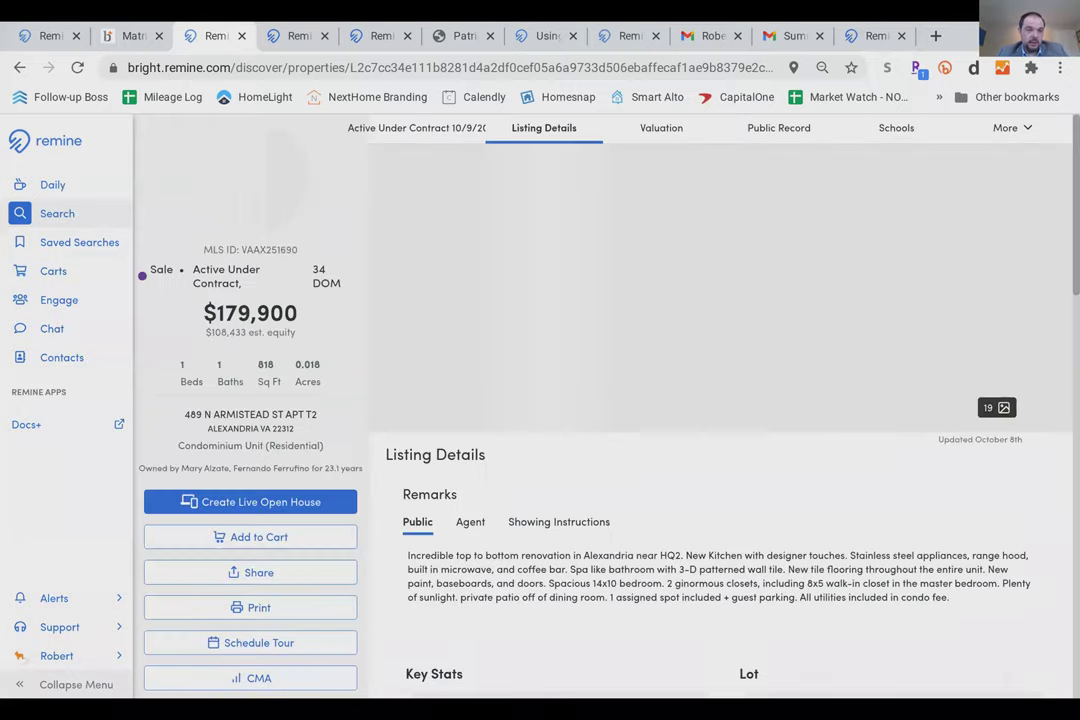
Step: Search Remine for the pasted Reston street address and open the matching property's page
{"action": "left_click", "coordinate": [57, 213]}
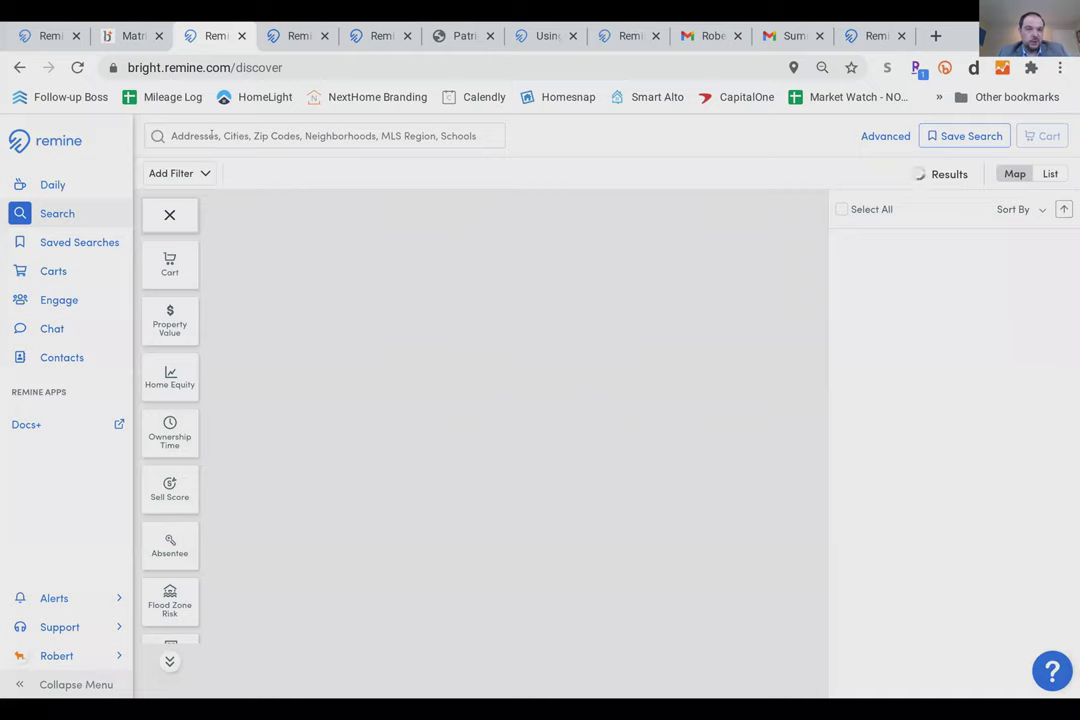
{"action": "left_click", "coordinate": [212, 135]}
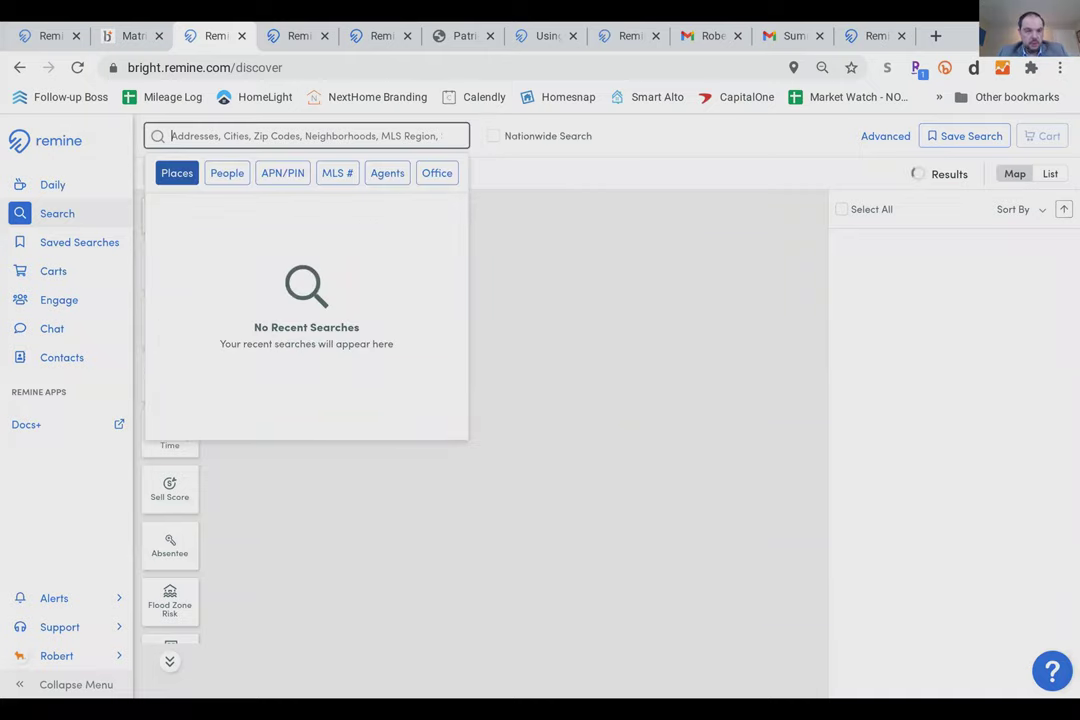
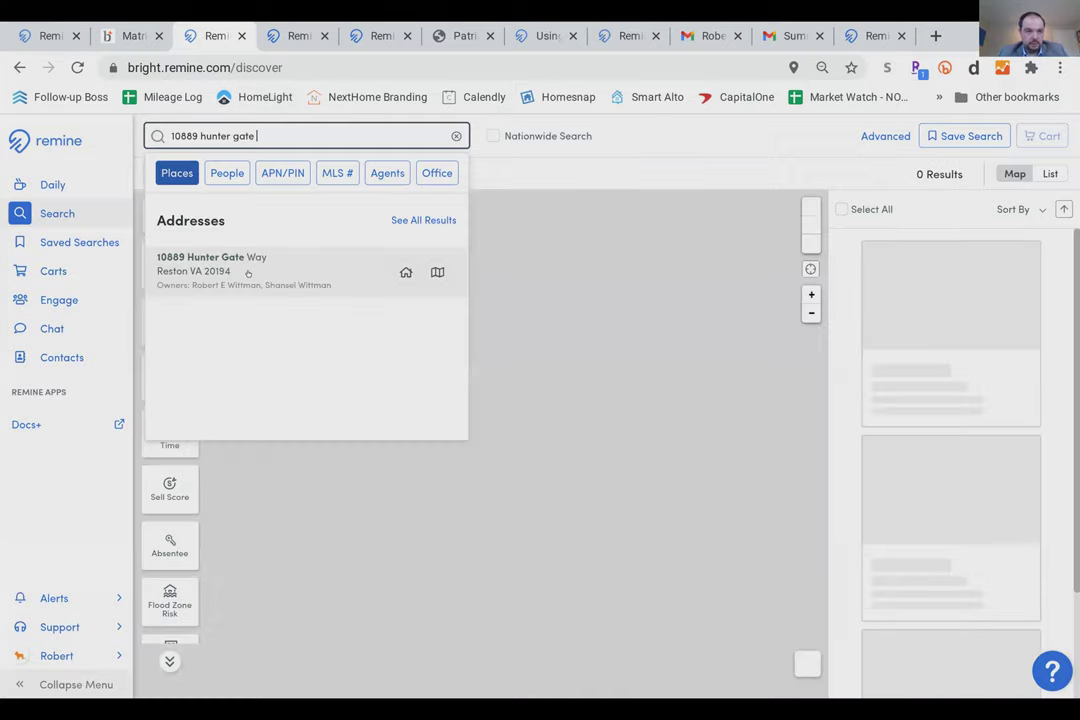
{"action": "left_click", "coordinate": [248, 271]}
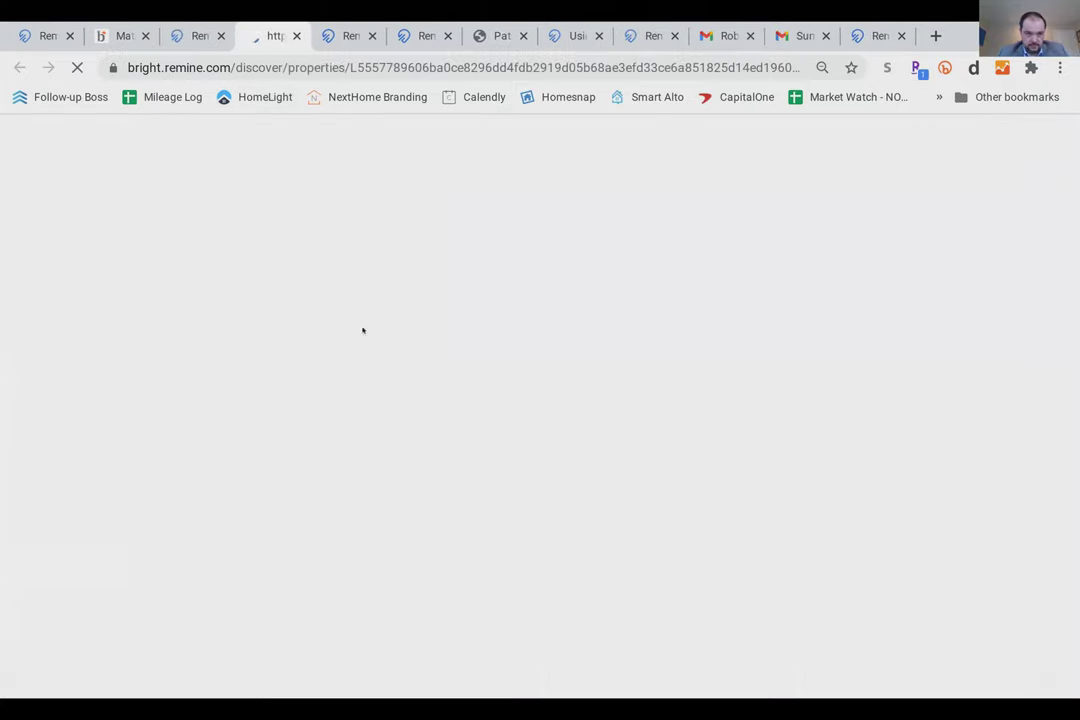
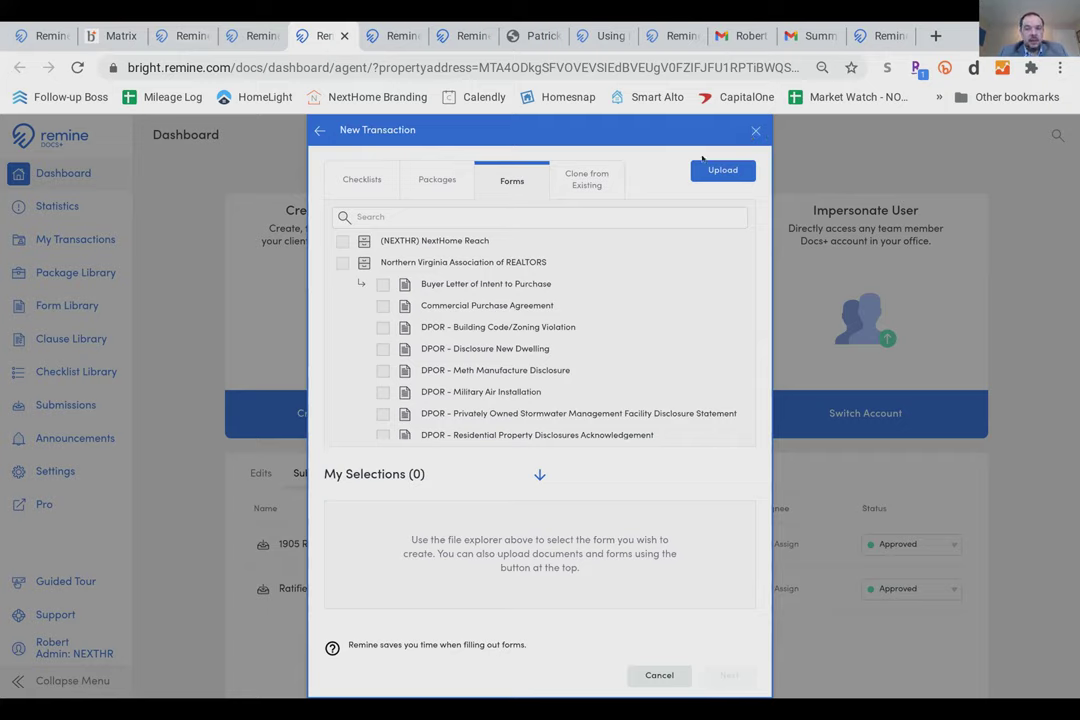
Step: Search contacts by the buyers' names, then close the dialog without a buyer and view the property page
{"action": "left_click", "coordinate": [318, 130]}
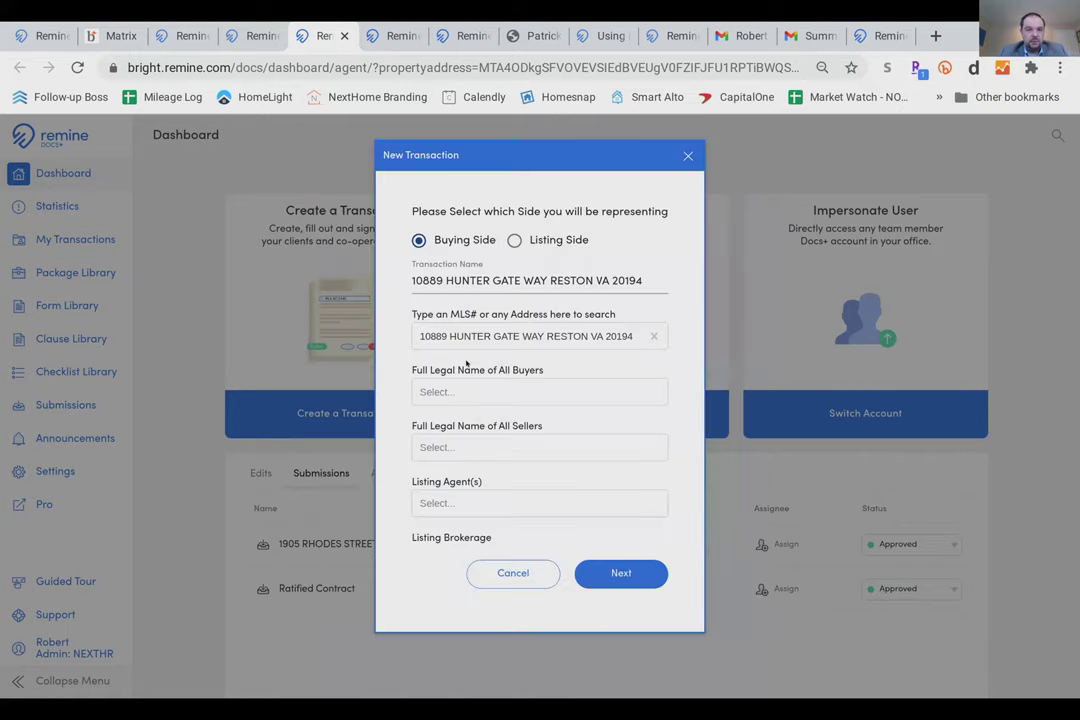
{"action": "left_click", "coordinate": [458, 391]}
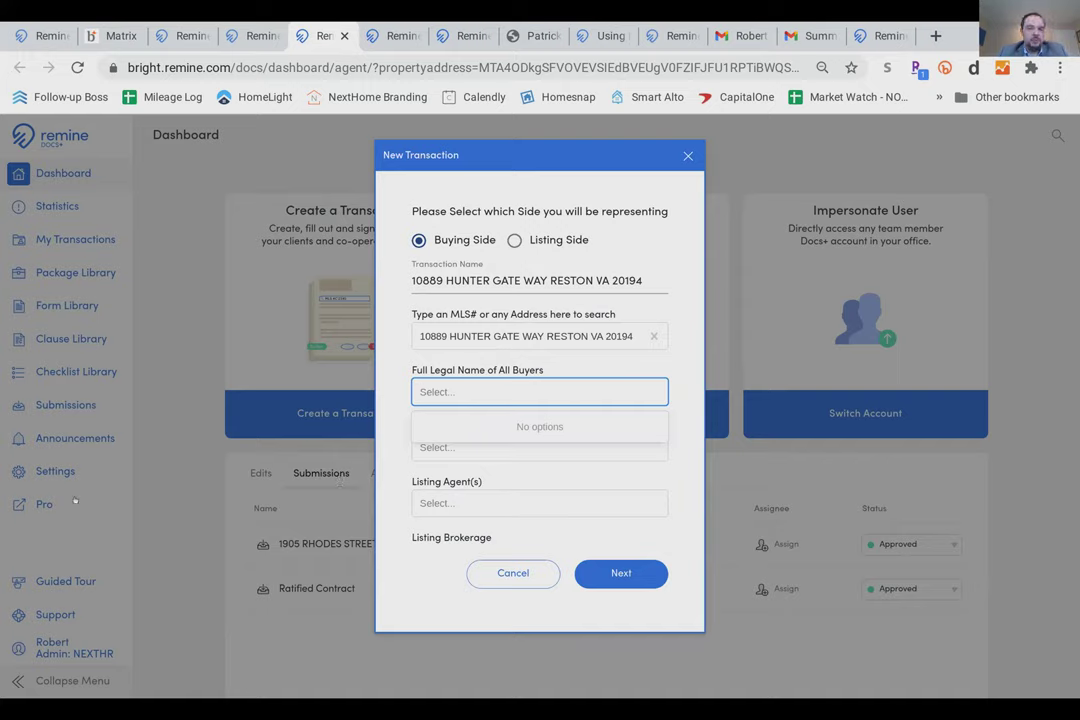
{"action": "left_click", "coordinate": [472, 393]}
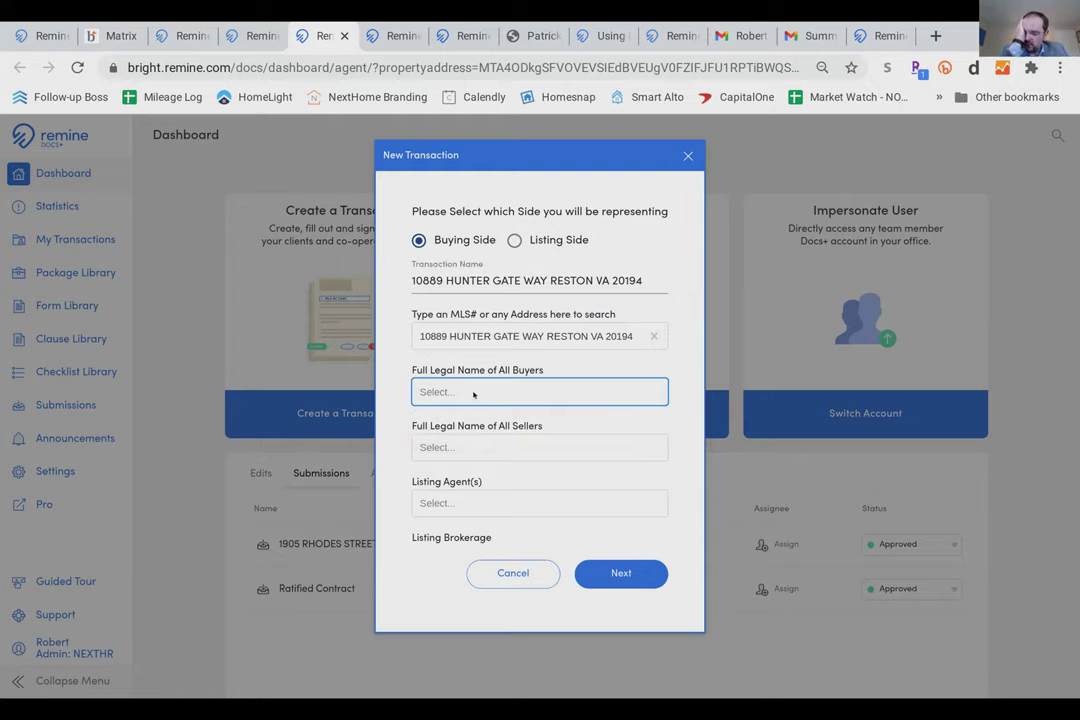
{"action": "type", "text": "shansel"}
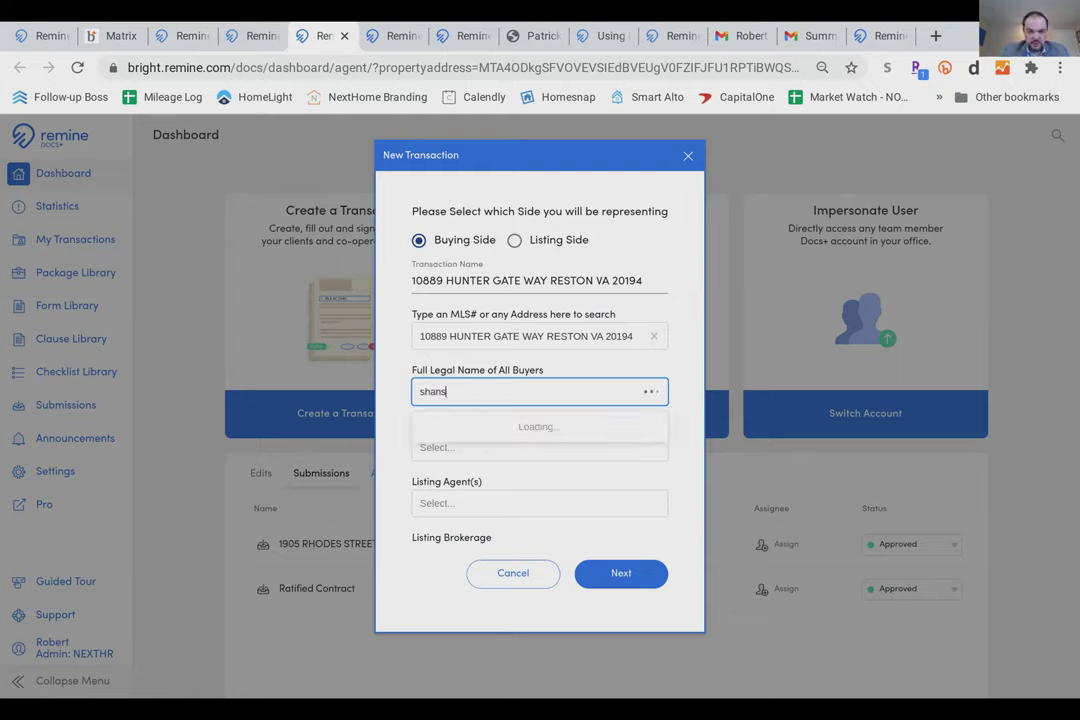
{"action": "key", "text": "BackSpace"}
{"action": "key", "text": "BackSpace"}
{"action": "key", "text": "BackSpace"}
{"action": "key", "text": "BackSpace"}
{"action": "key", "text": "BackSpace"}
{"action": "key", "text": "BackSpace"}
{"action": "key", "text": "BackSpace"}
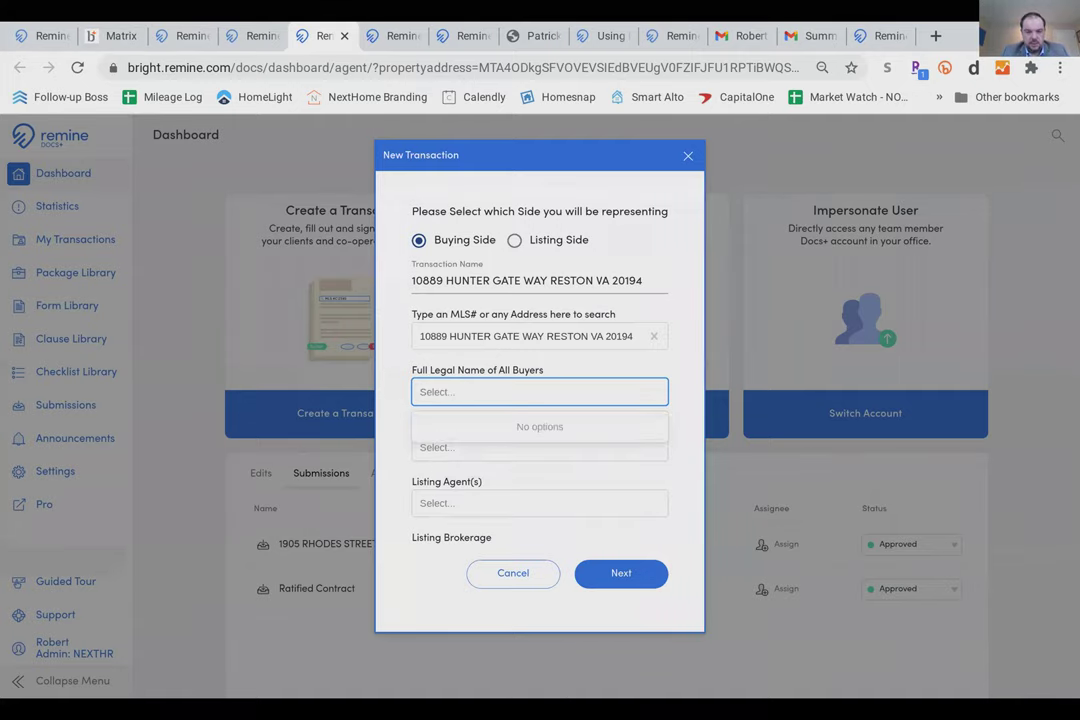
{"action": "type", "text": "robert"}
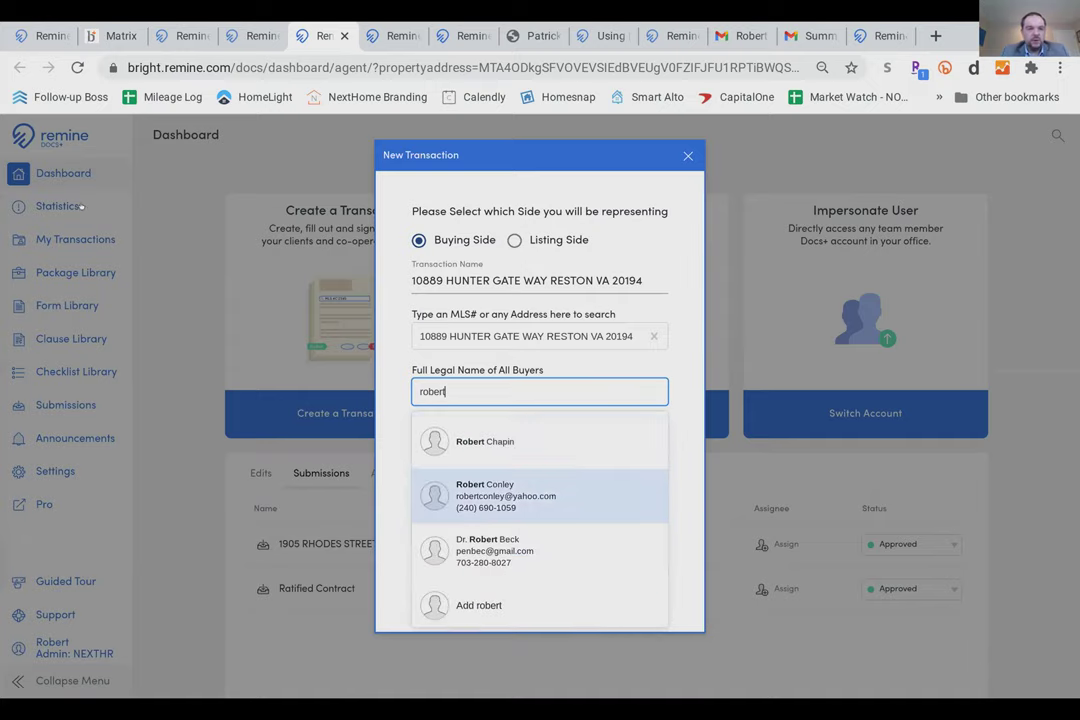
{"action": "key", "text": "Escape"}
{"action": "left_click", "coordinate": [255, 36]}
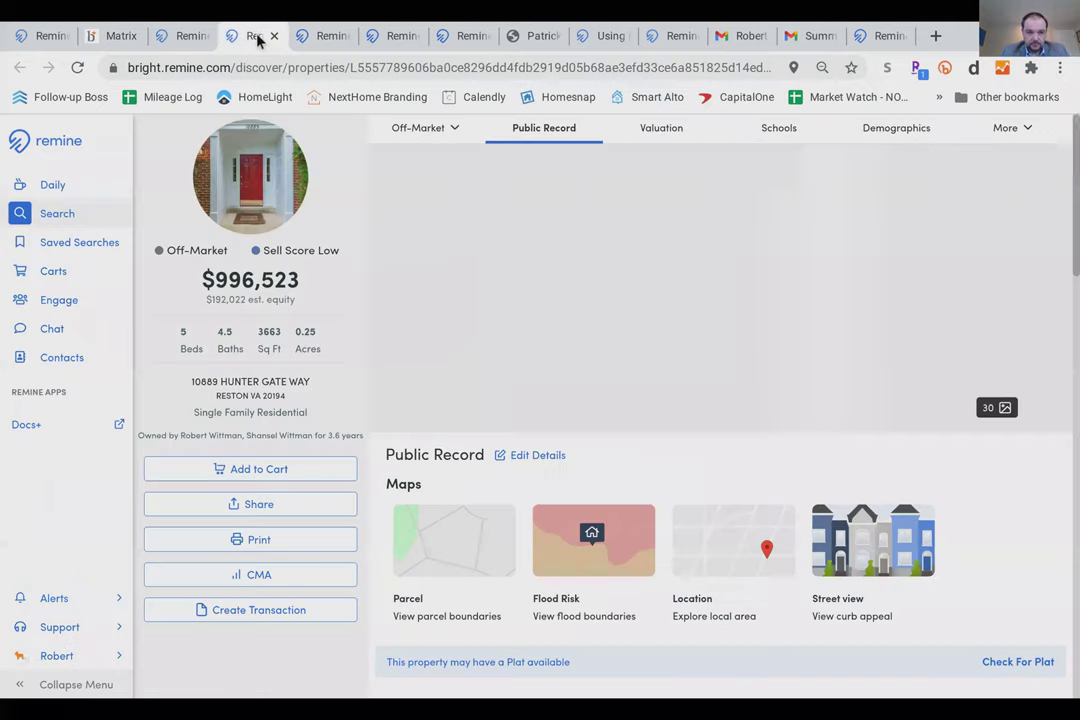
Step: Glance at the Daily overview and Contacts list, then start a new transaction from the Docs+ dashboard
{"action": "left_click", "coordinate": [53, 178]}
{"action": "left_click", "coordinate": [58, 360]}
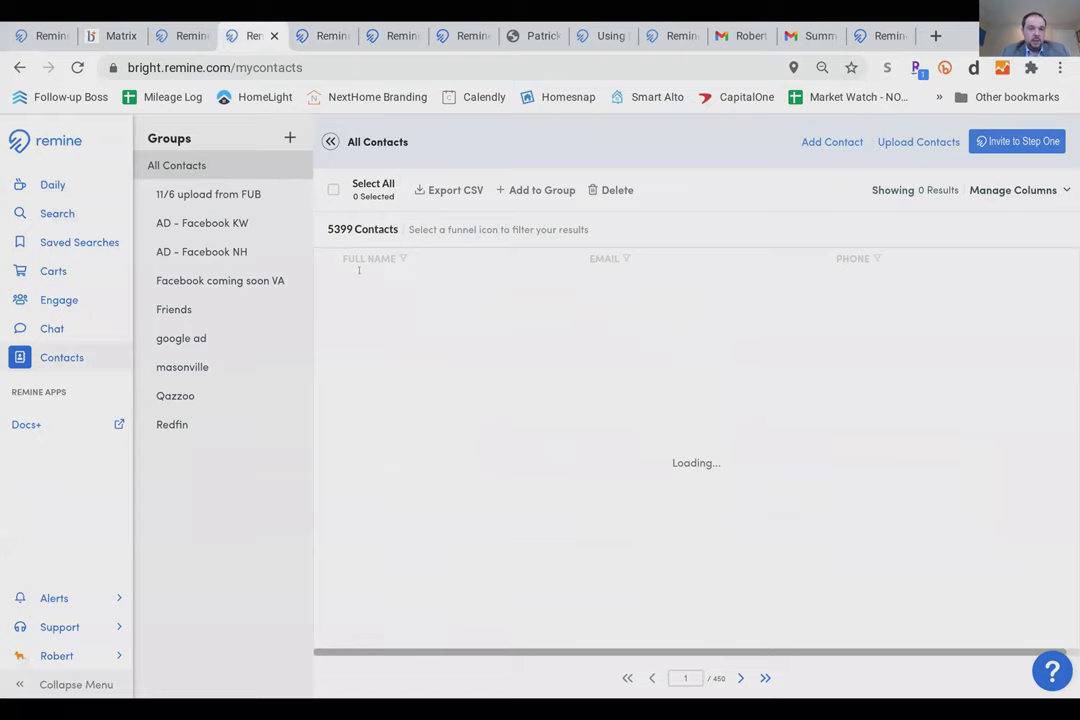
{"action": "left_click", "coordinate": [340, 36]}
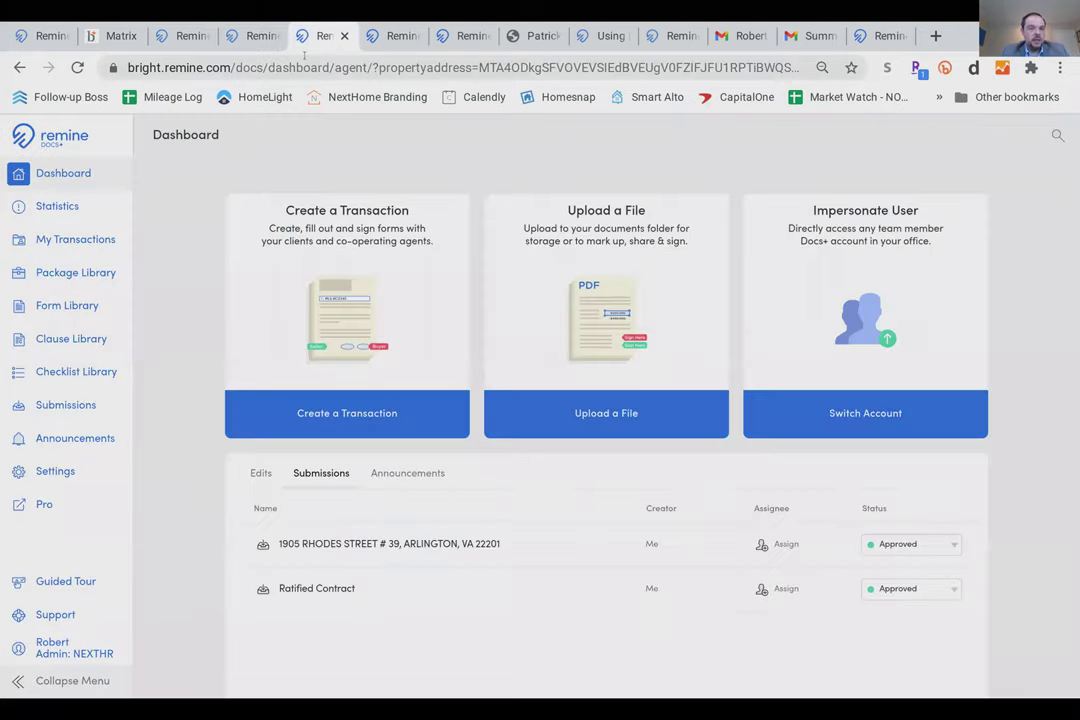
{"action": "left_click", "coordinate": [375, 416]}
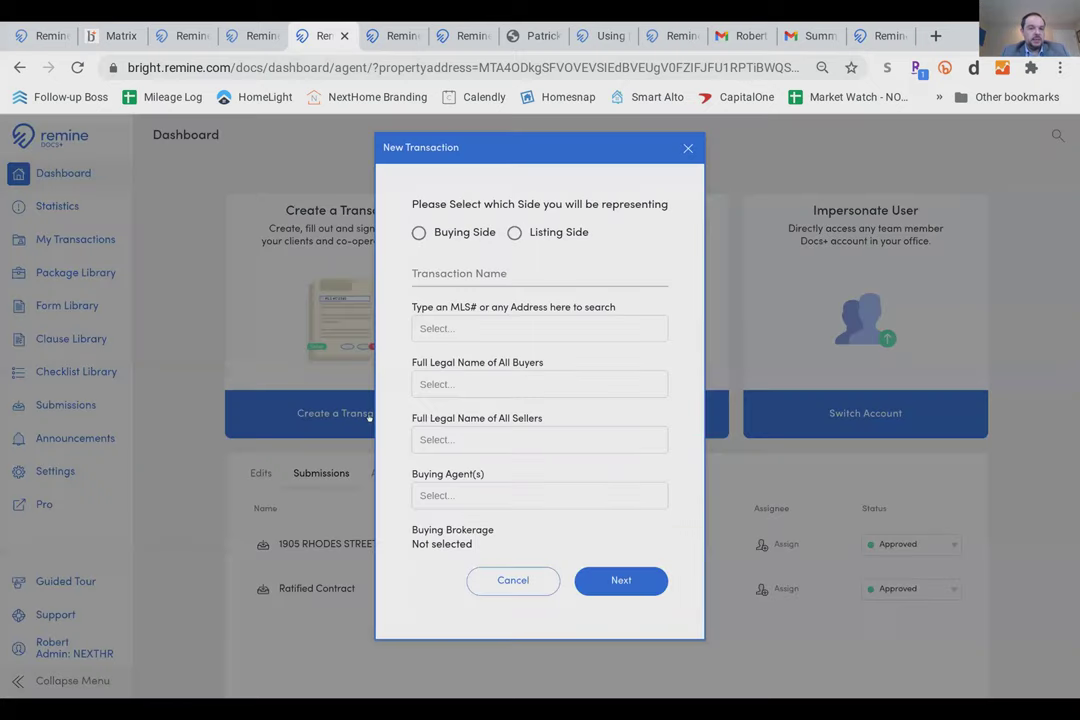
Step: Skip the MLS property search and add both buyers by their names
{"action": "left_click", "coordinate": [490, 321]}
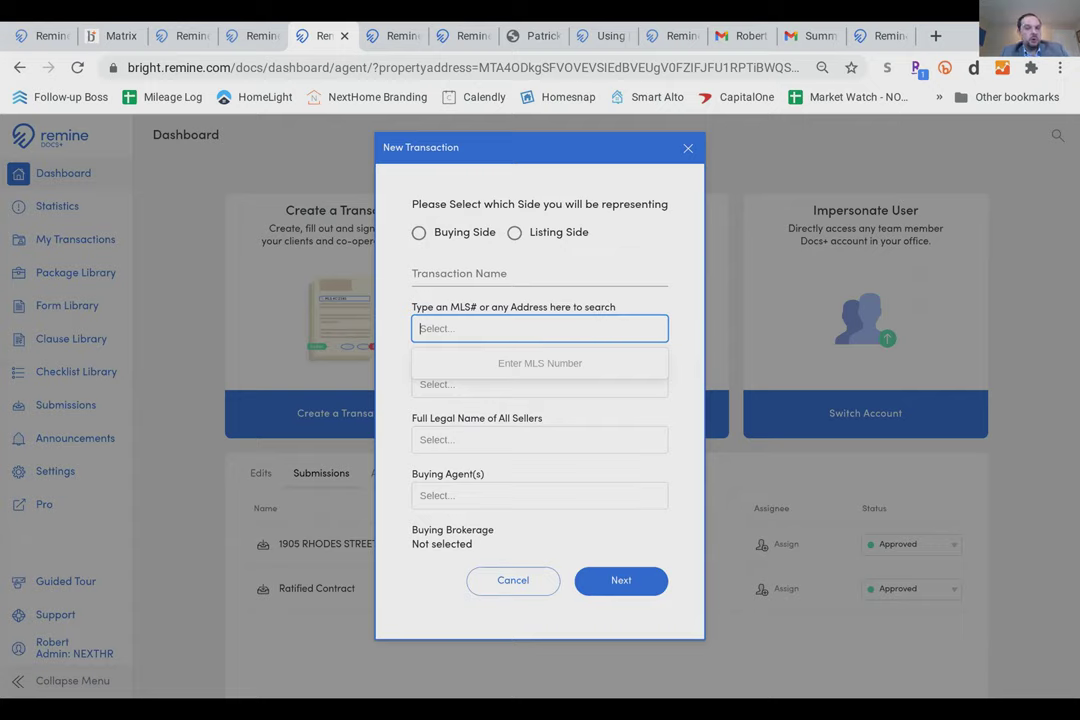
{"action": "left_click", "coordinate": [406, 356]}
{"action": "left_click", "coordinate": [500, 385]}
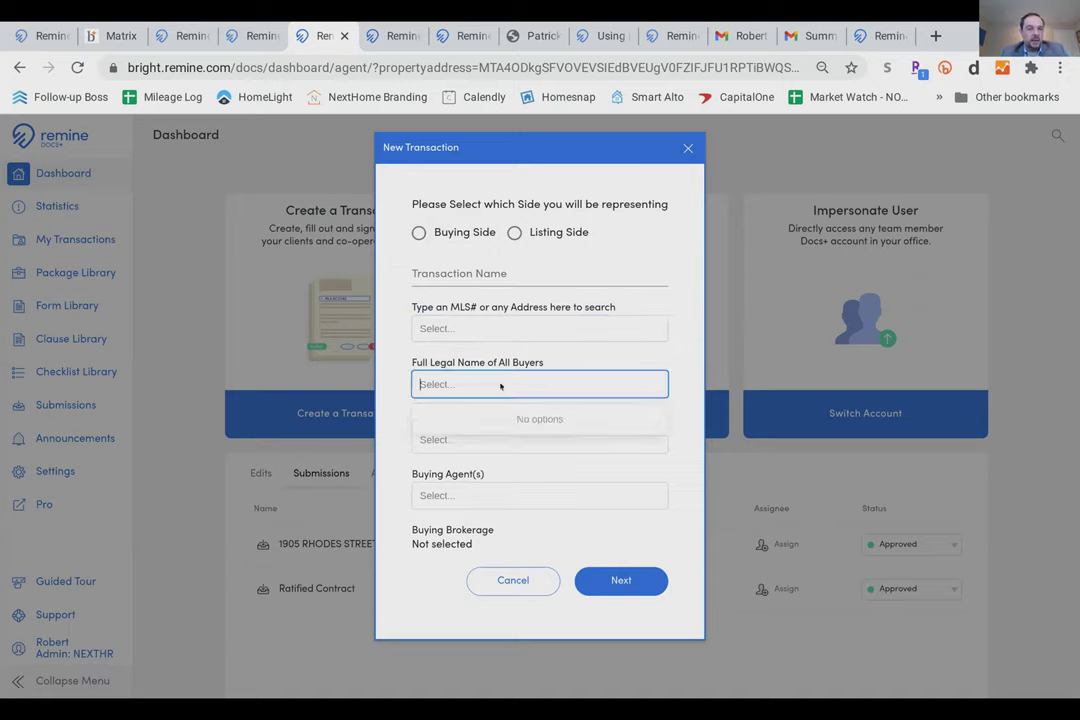
{"action": "left_click", "coordinate": [500, 385]}
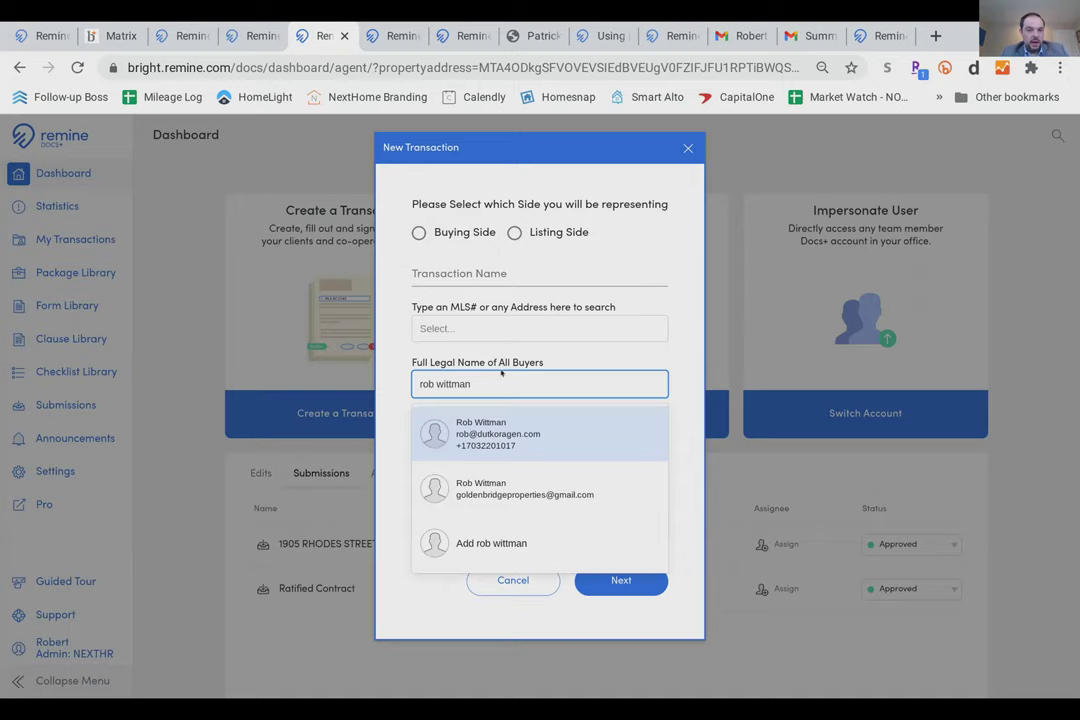
{"action": "left_click", "coordinate": [462, 486]}
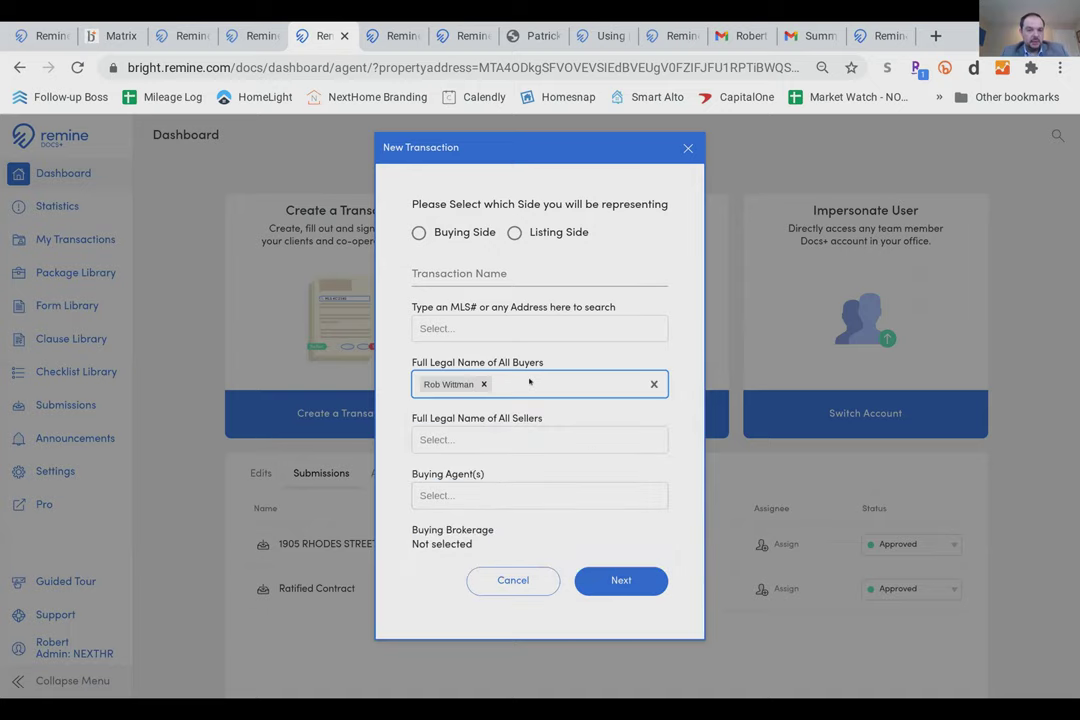
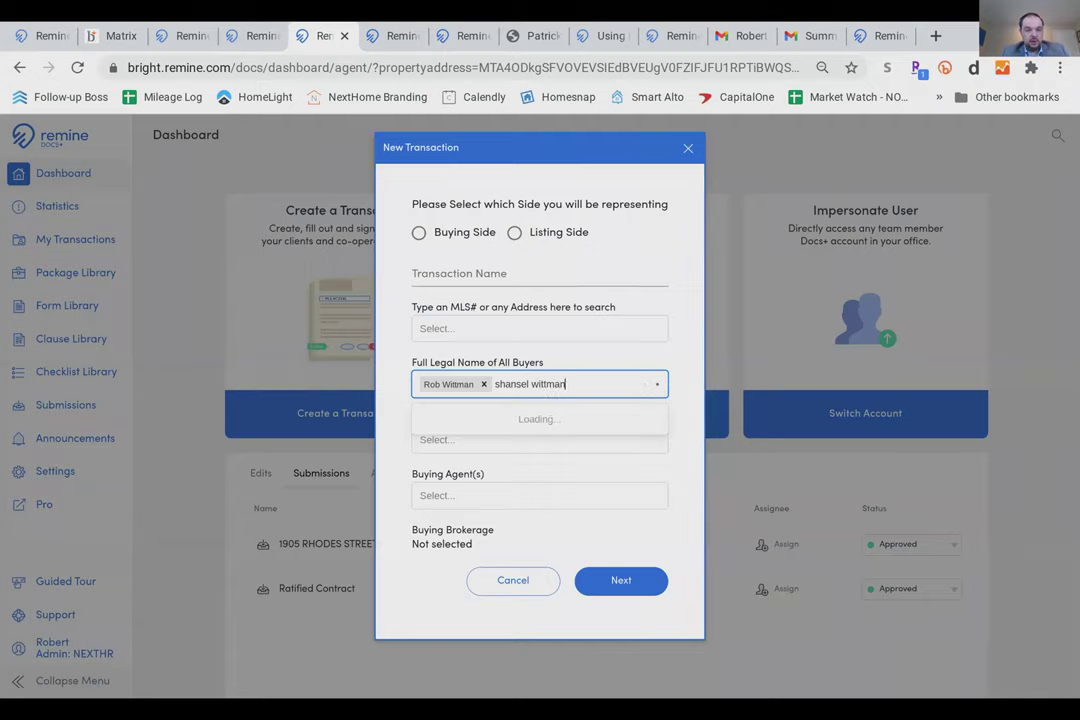
{"action": "key", "text": "Return"}
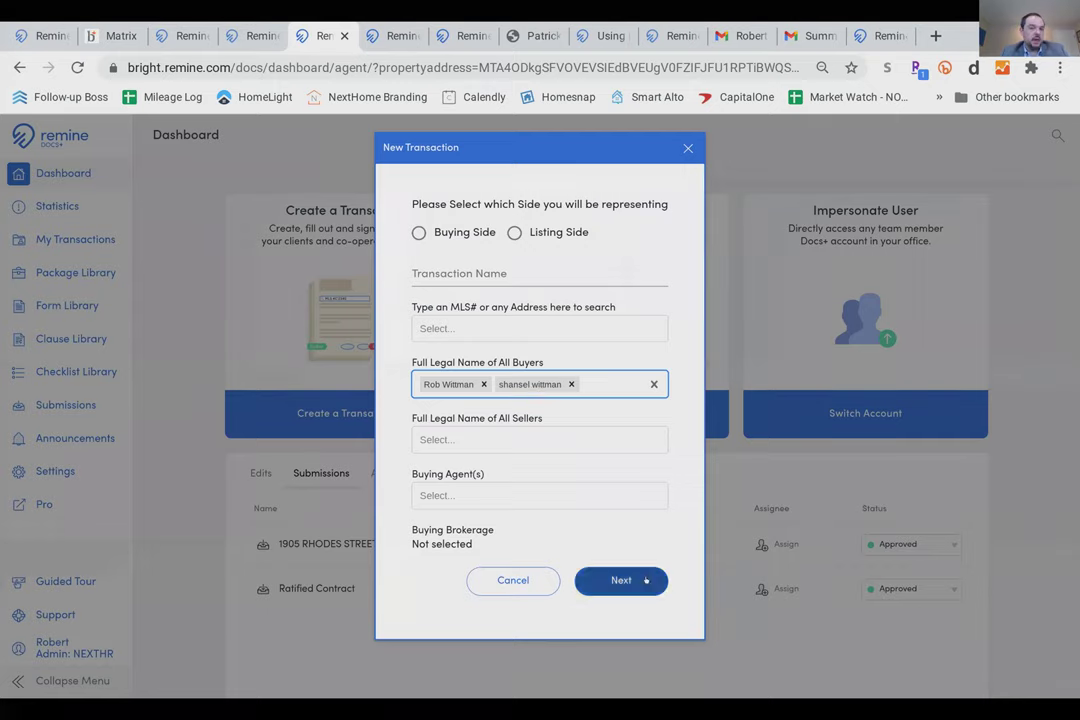
Step: Copy the property address value from the web address and paste it into the Sellers field
{"action": "left_click", "coordinate": [546, 389]}
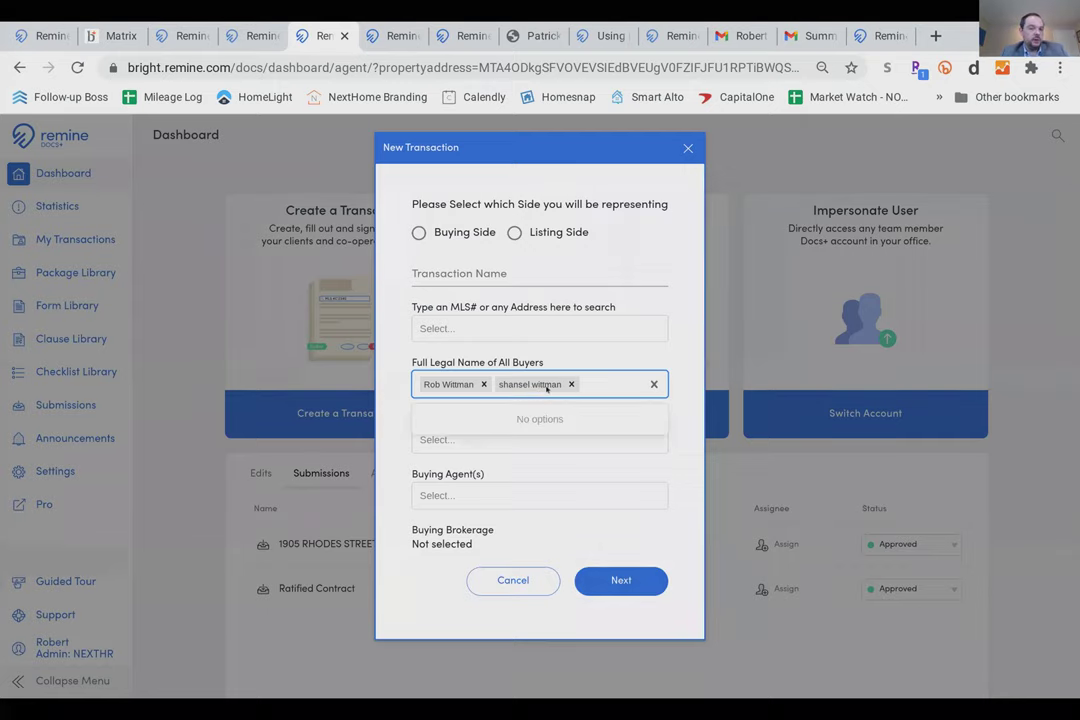
{"action": "left_click", "coordinate": [509, 447]}
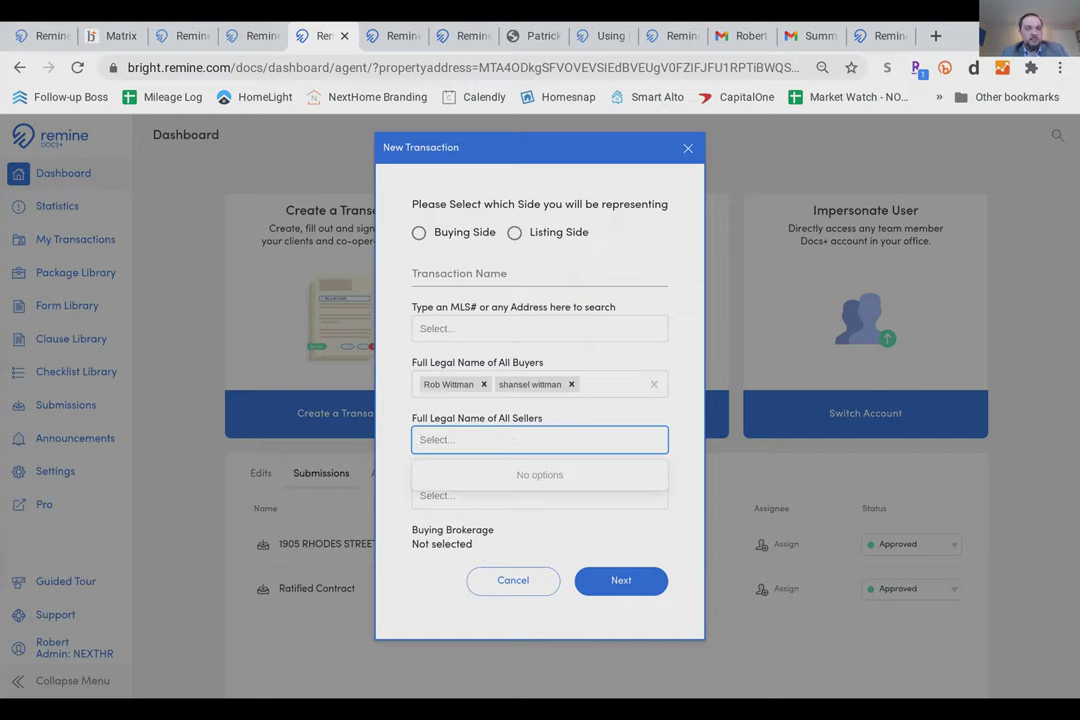
{"action": "left_click", "coordinate": [533, 384]}
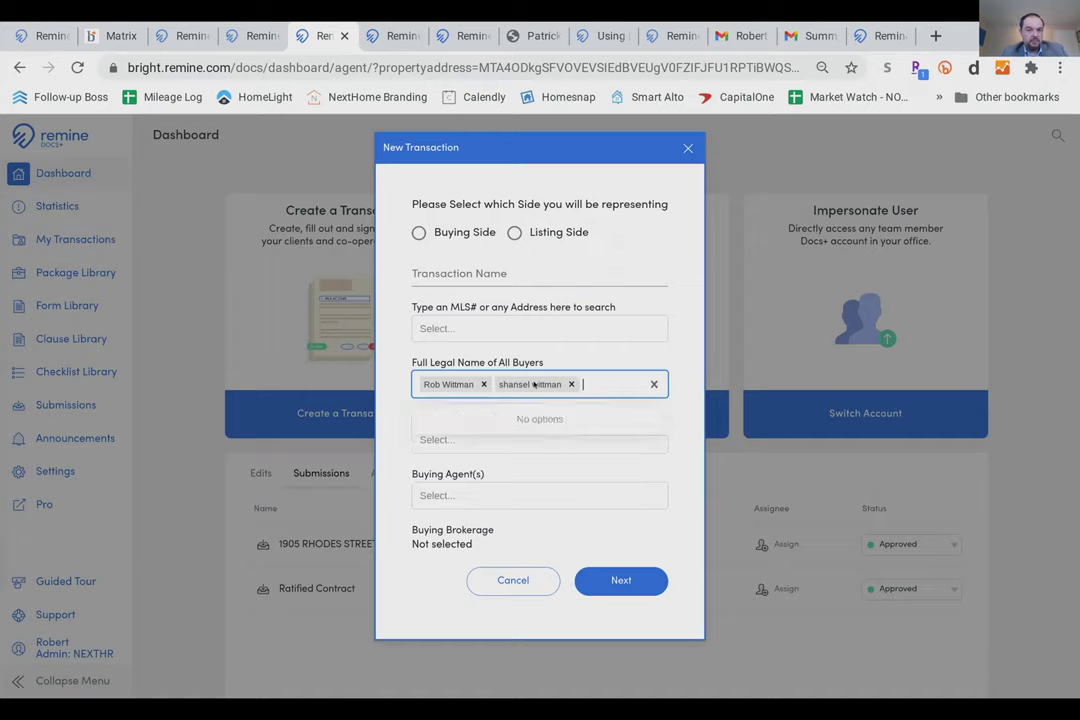
{"action": "double_click", "coordinate": [600, 67]}
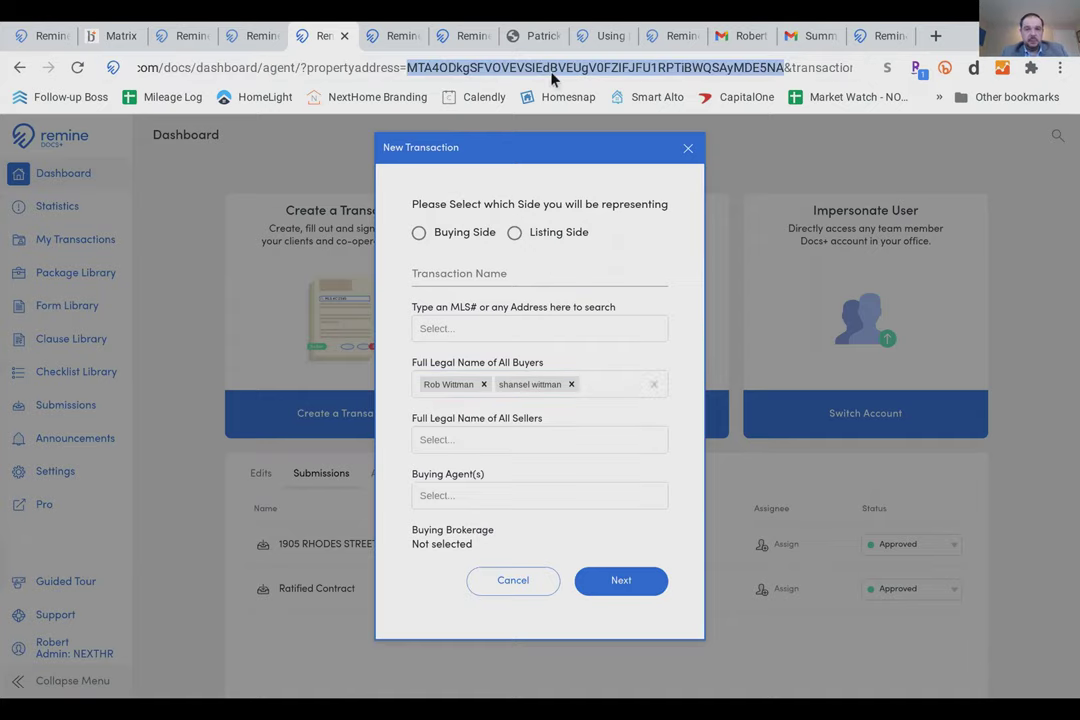
{"action": "key", "text": "ctrl+c"}
{"action": "left_click", "coordinate": [473, 440]}
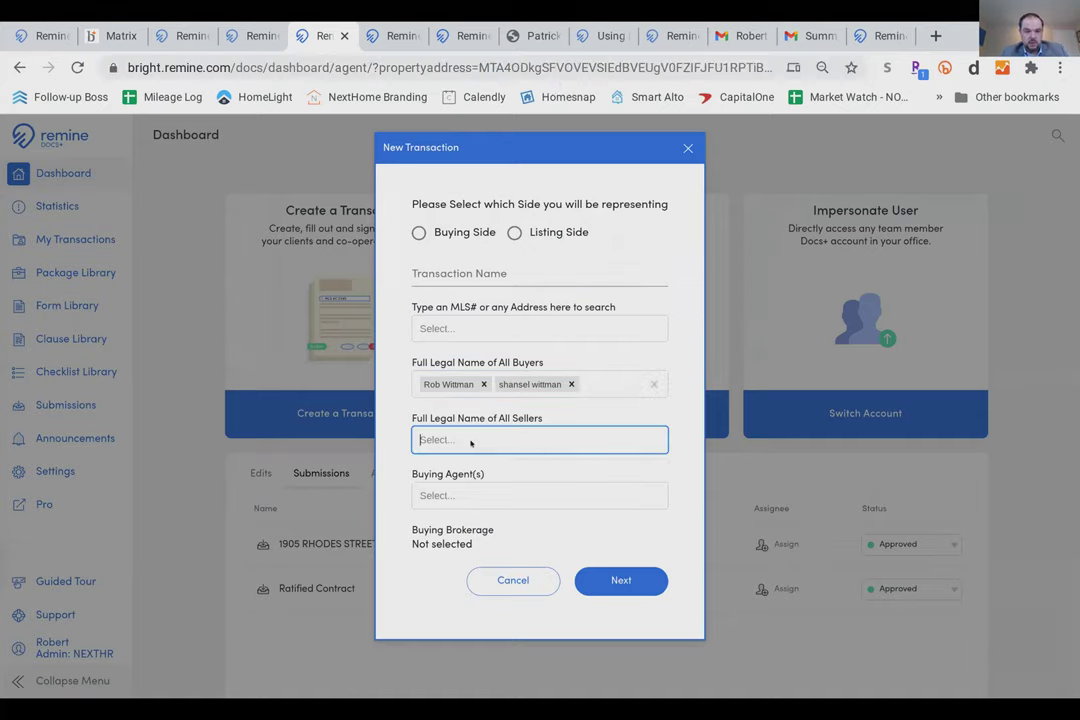
{"action": "key", "text": "ctrl+v"}
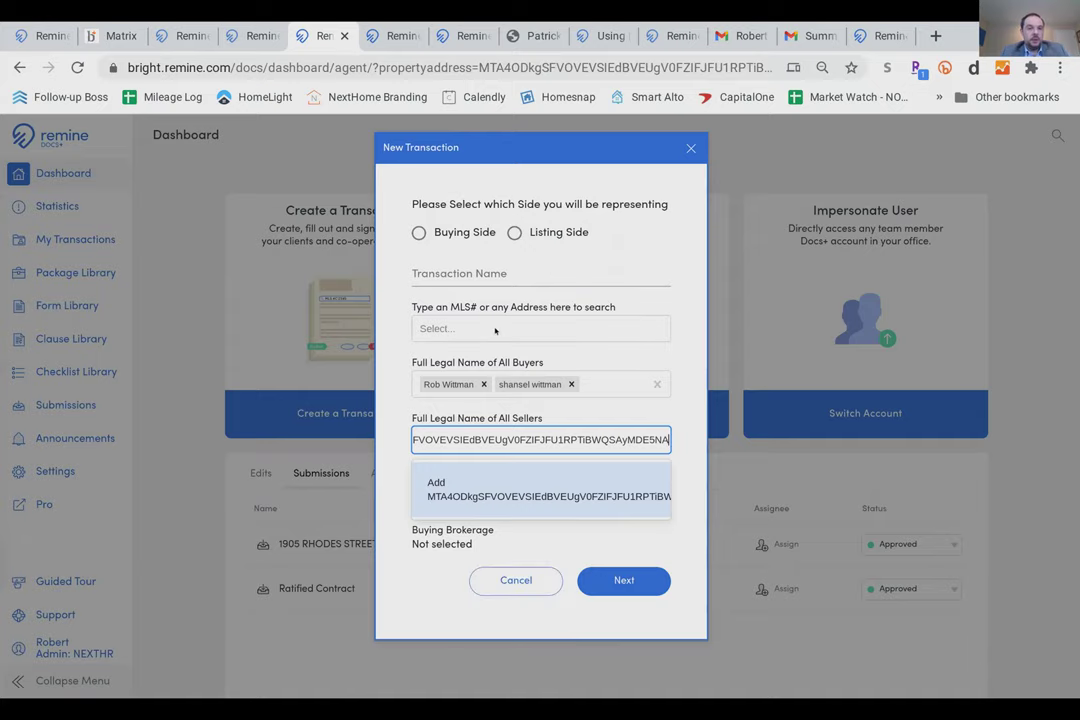
Step: Name the transaction 'test', choose Listing Side, and continue to the forms step
{"action": "left_click", "coordinate": [600, 591]}
{"action": "left_click", "coordinate": [521, 282]}
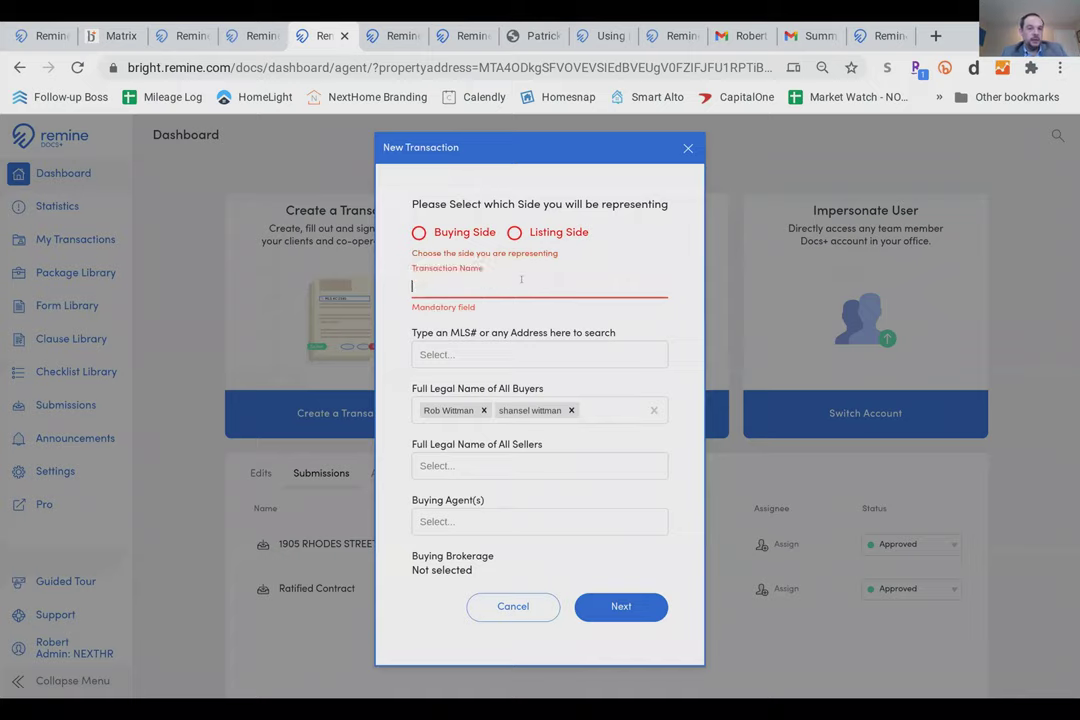
{"action": "type", "text": "test"}
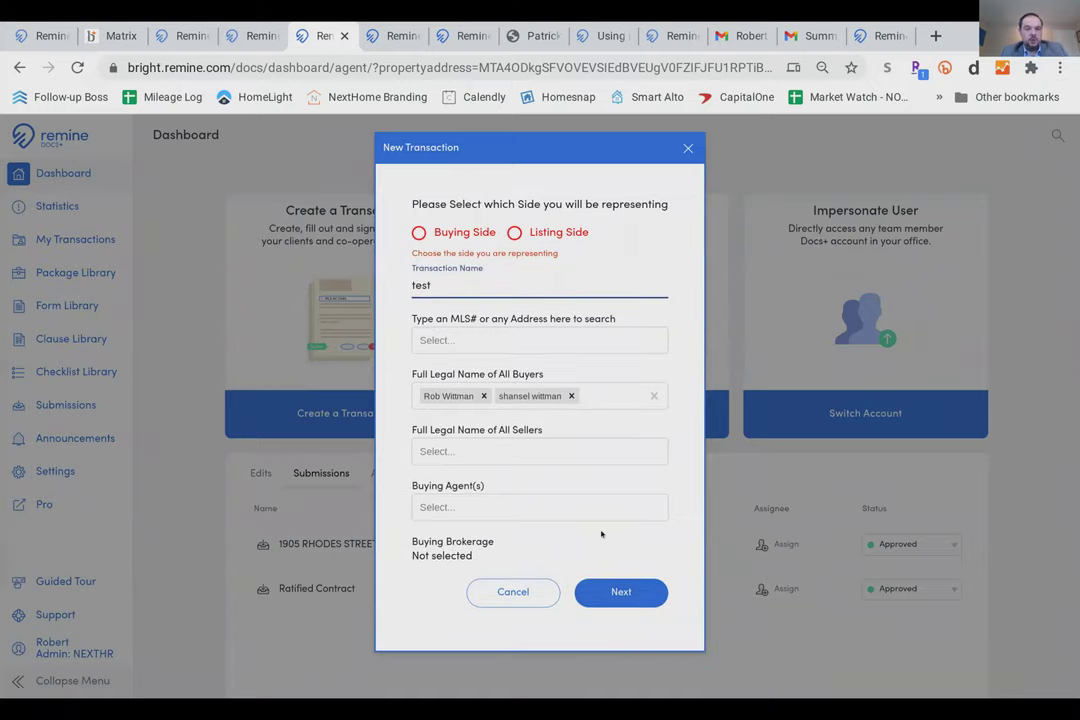
{"action": "left_click", "coordinate": [610, 588]}
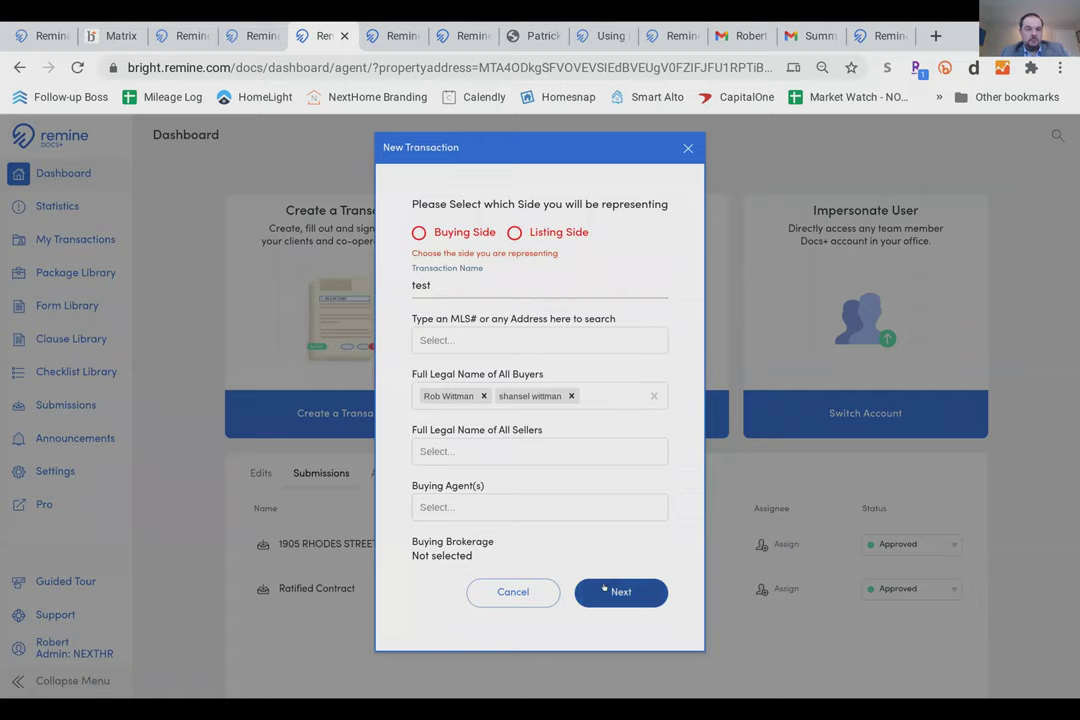
{"action": "left_click", "coordinate": [514, 232]}
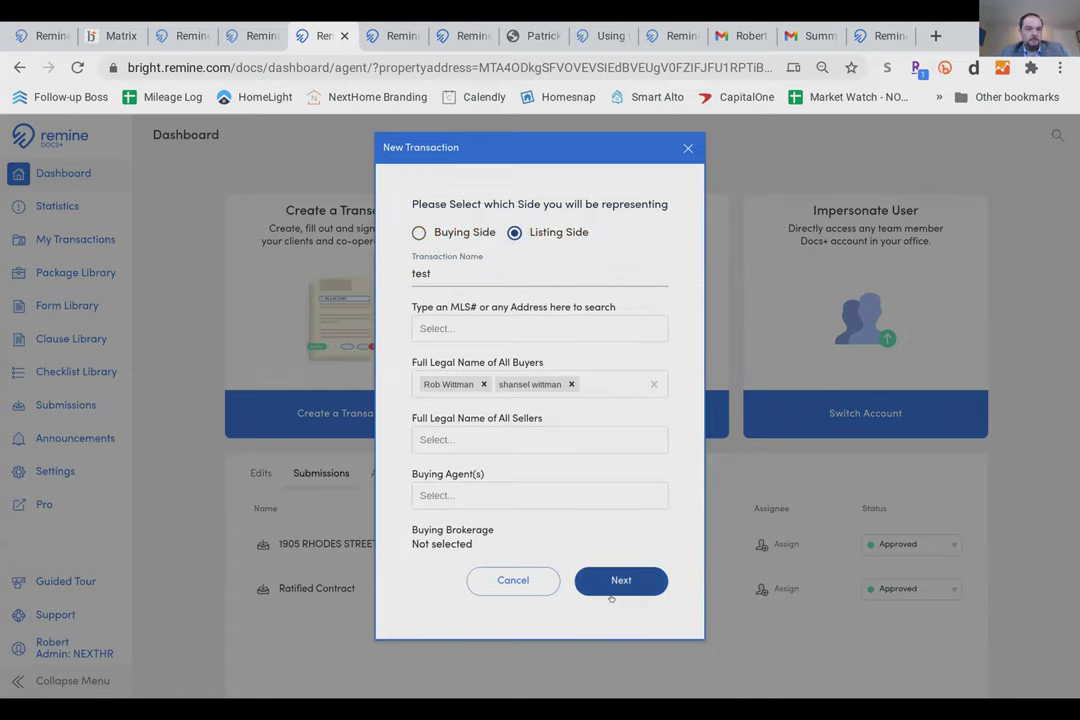
{"action": "left_click", "coordinate": [612, 584]}
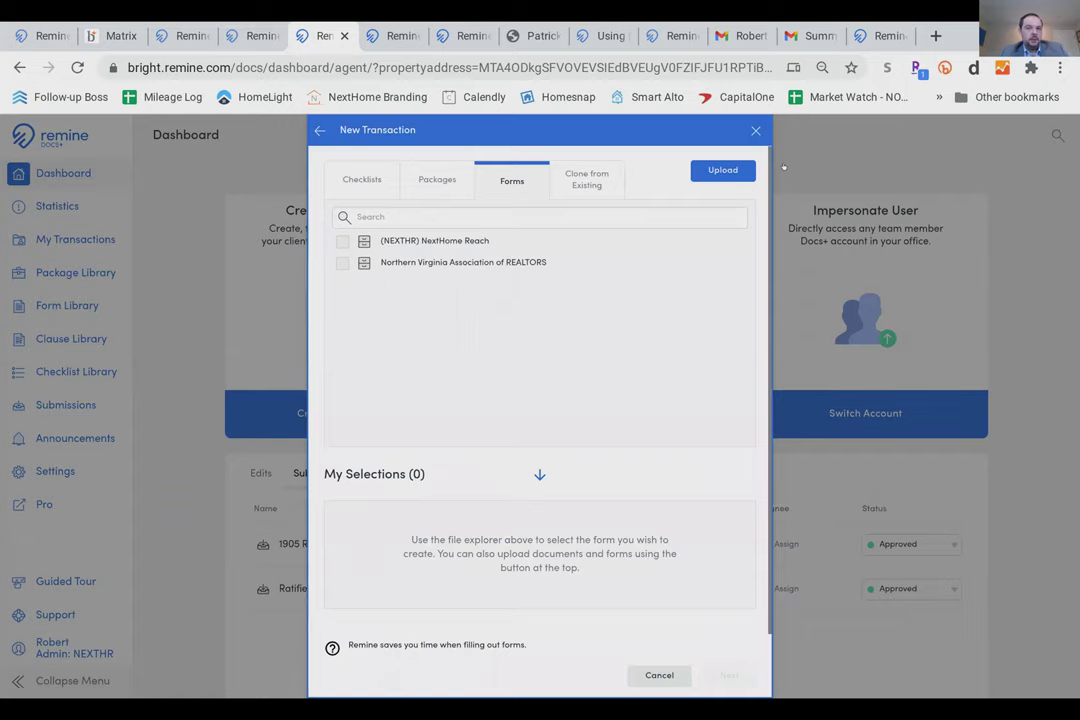
Step: Close the New Transaction dialog and go to My Transactions
{"action": "left_click", "coordinate": [755, 131]}
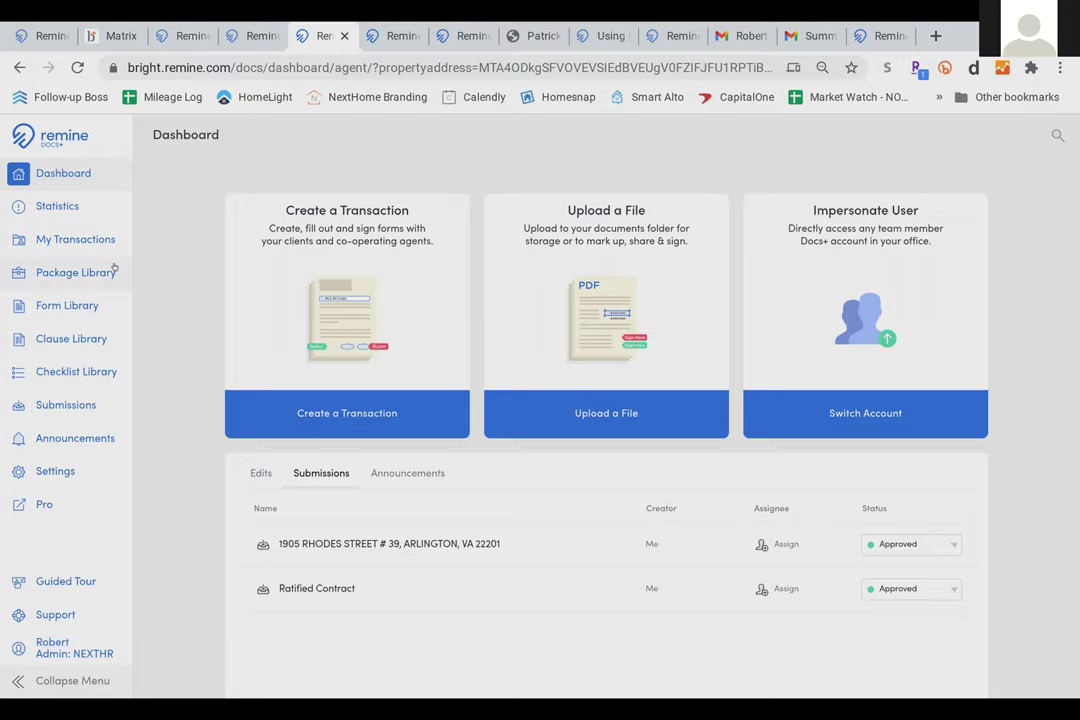
{"action": "left_click", "coordinate": [86, 238]}
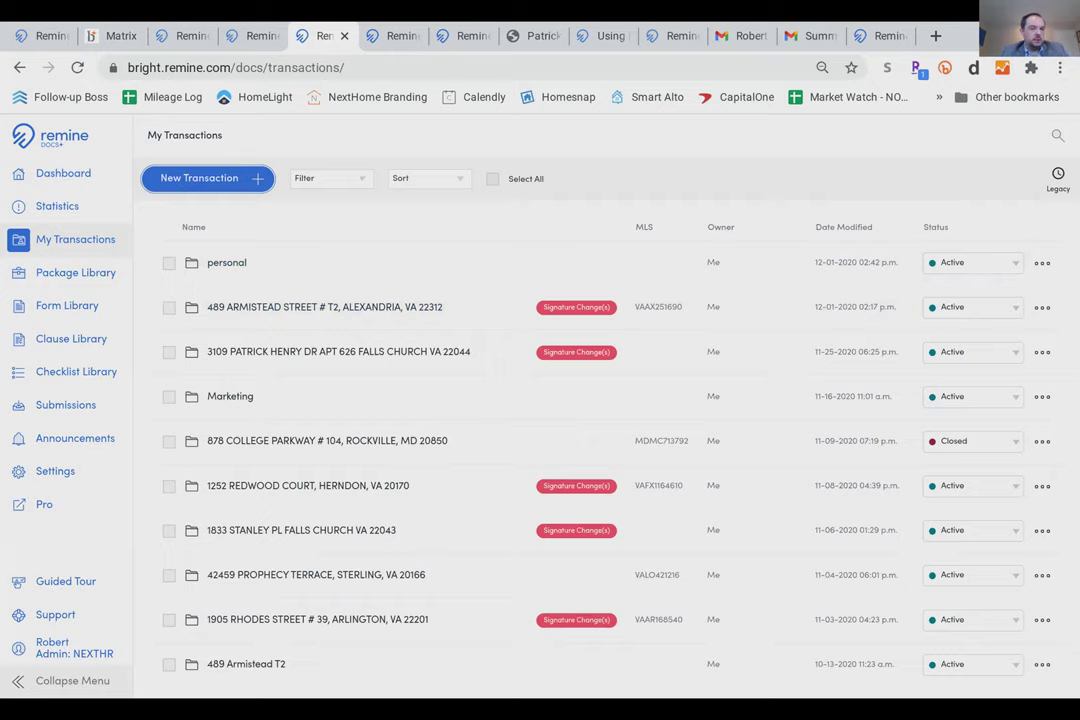
Step: Open and cancel a new transaction, look at the Form Library, then return to My Transactions
{"action": "left_click", "coordinate": [199, 178]}
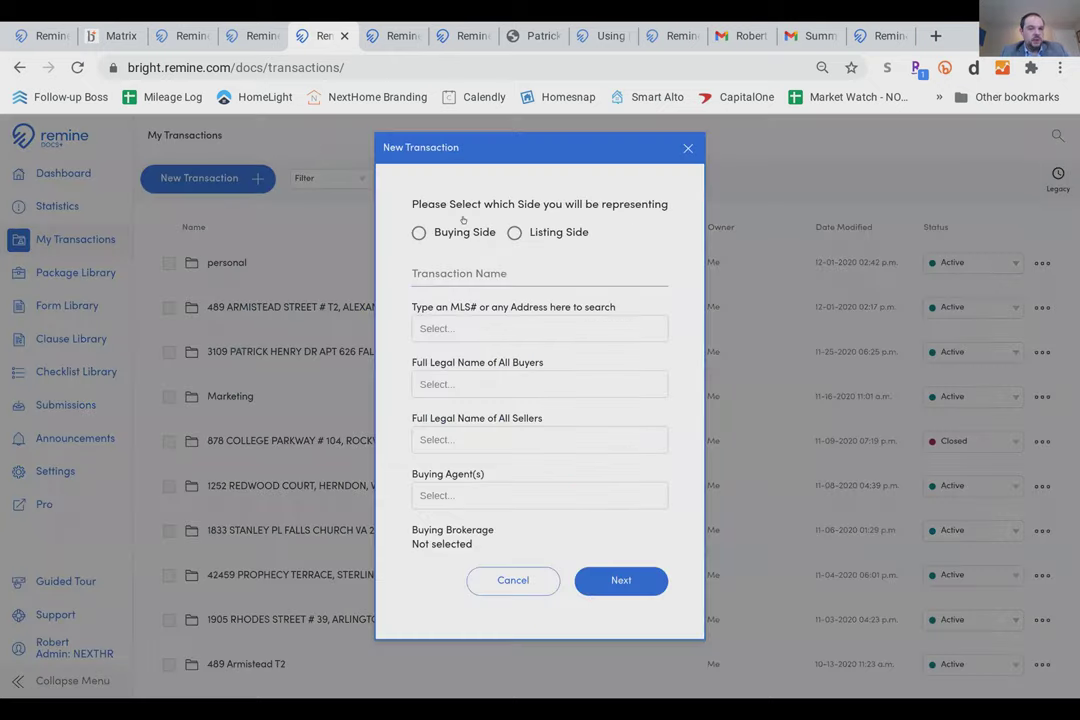
{"action": "left_click", "coordinate": [513, 580]}
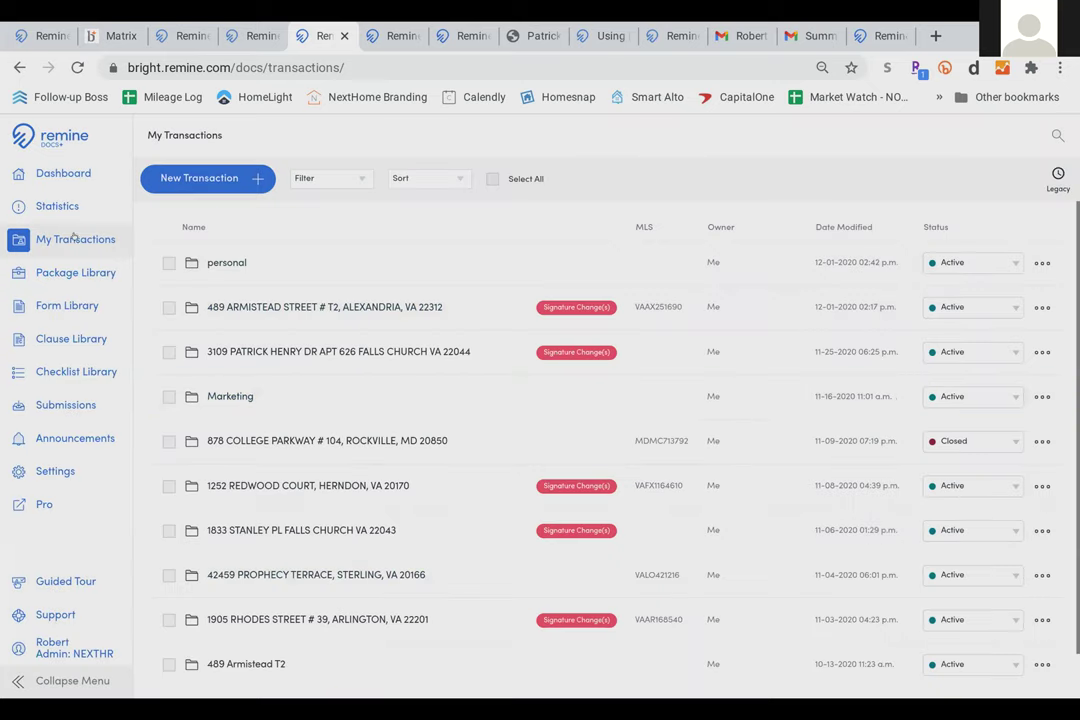
{"action": "left_click", "coordinate": [75, 296]}
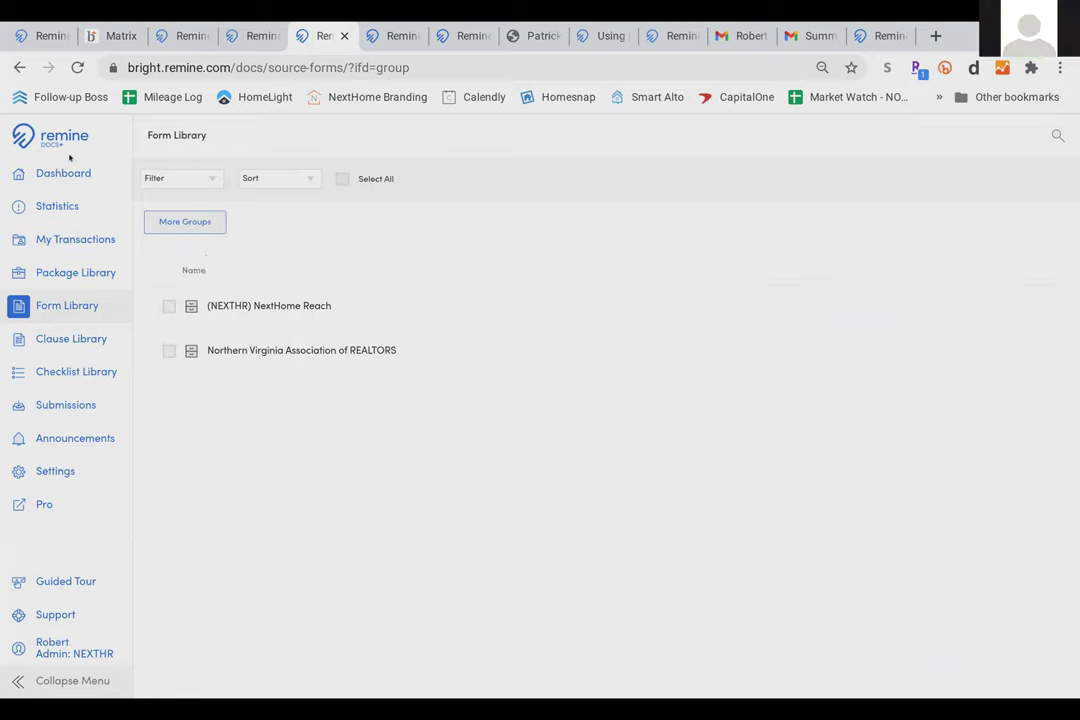
{"action": "left_click", "coordinate": [67, 241]}
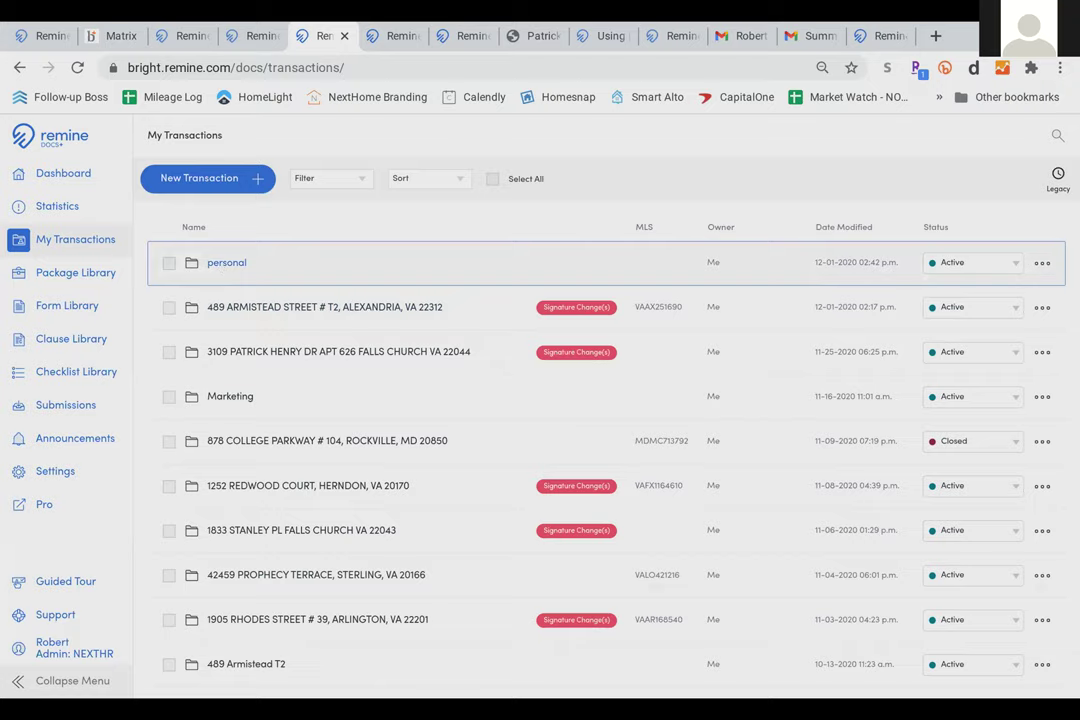
Step: Open the 'personal' transaction folder
{"action": "left_click", "coordinate": [221, 265]}
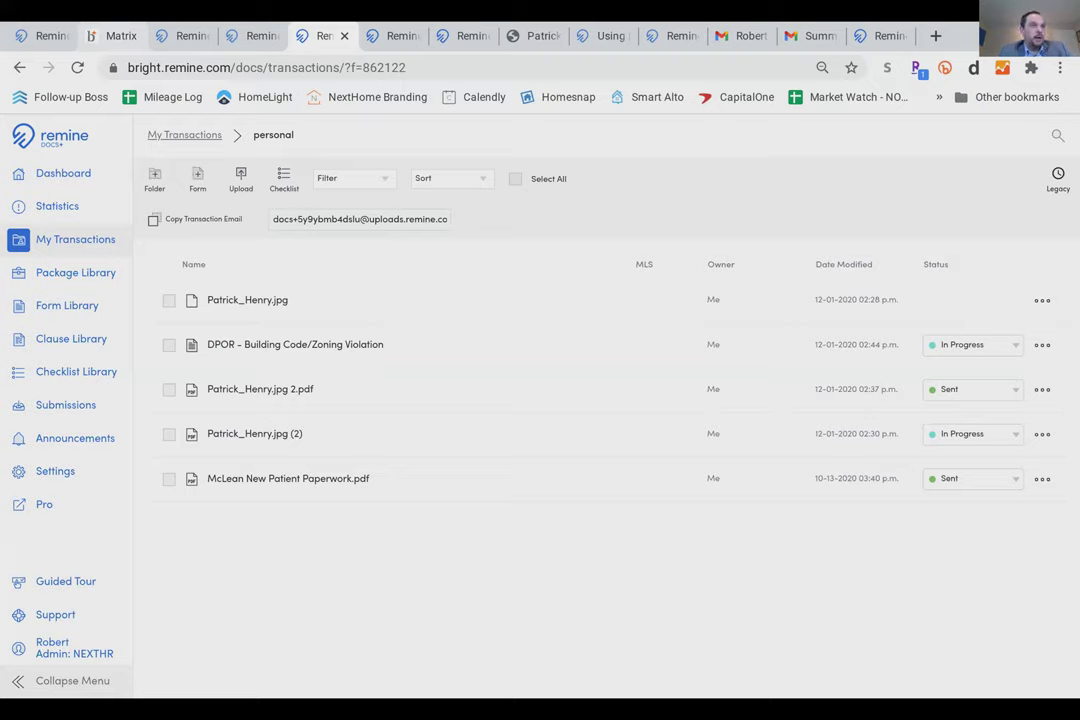
Step: Try previewing Patrick_Henry.jpg, then open Patrick_Henry.jpg 2.pdf and lock it against edits
{"action": "left_click", "coordinate": [259, 303]}
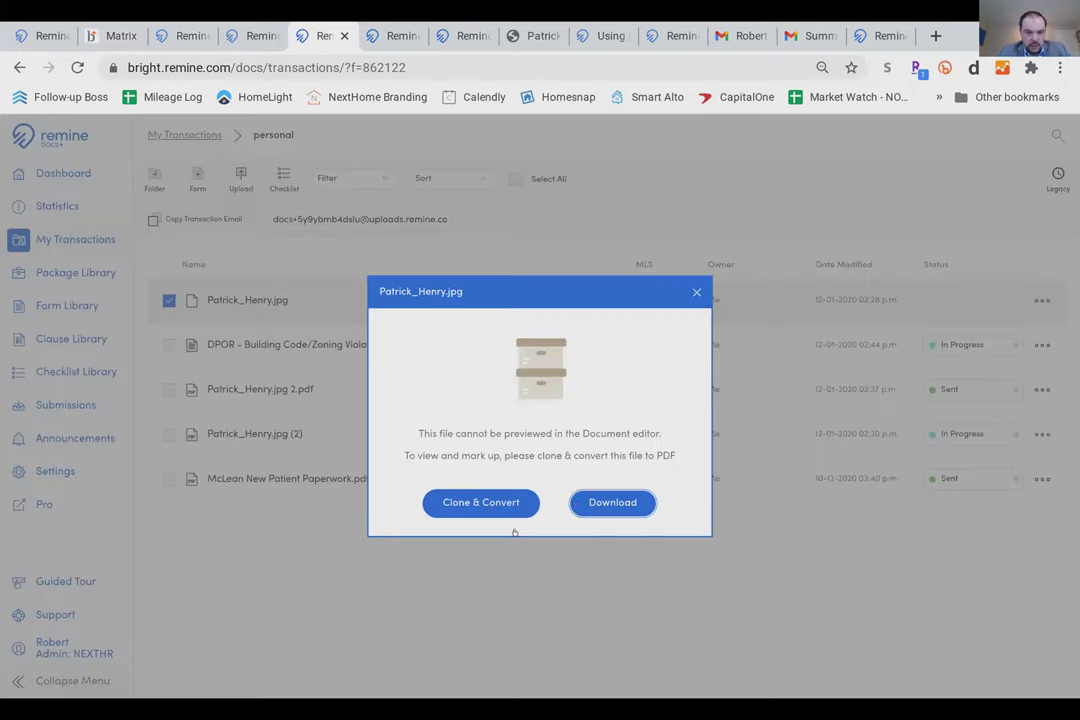
{"action": "left_click", "coordinate": [696, 292]}
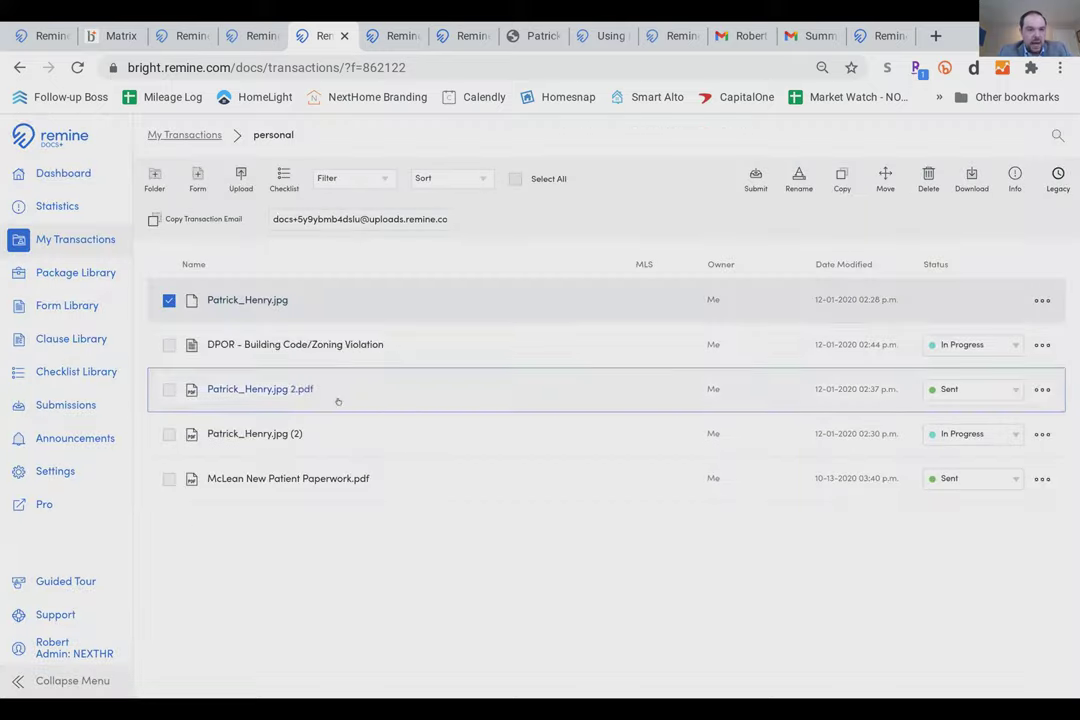
{"action": "left_click", "coordinate": [214, 389]}
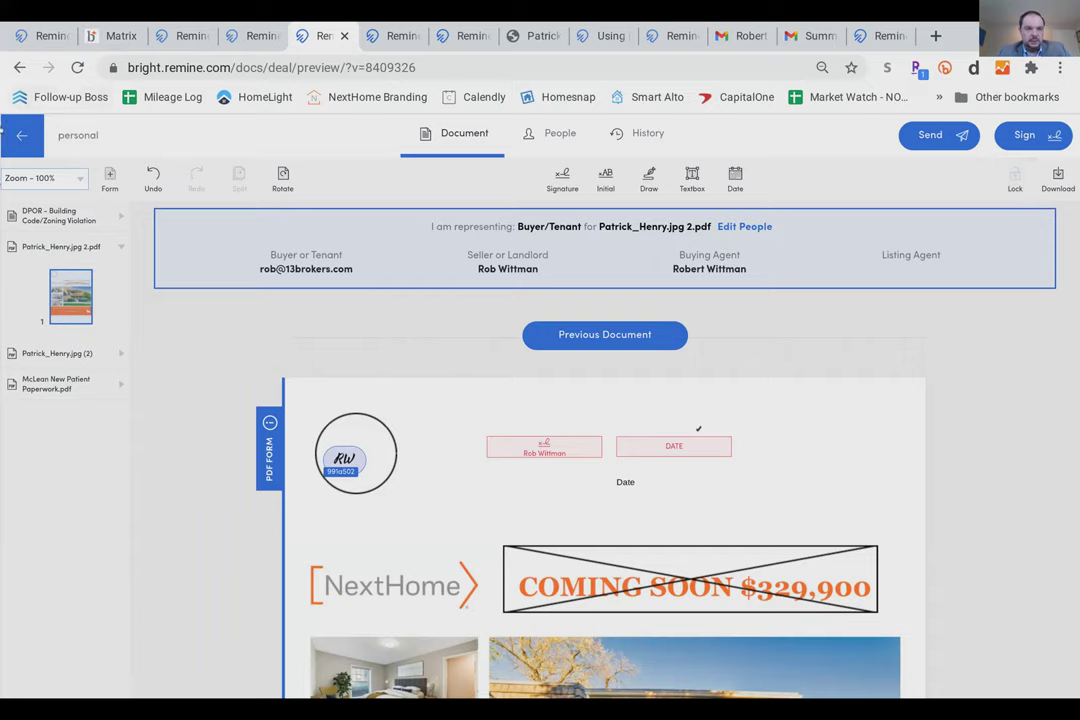
{"action": "left_click", "coordinate": [1013, 183]}
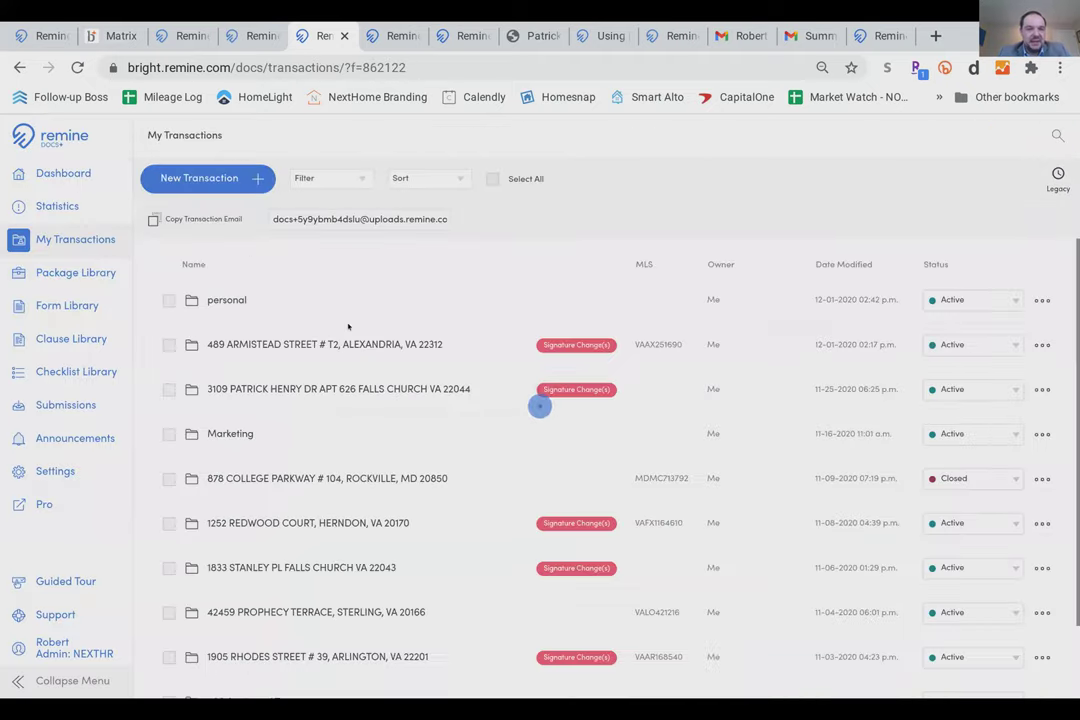
Step: Reopen Patrick_Henry.jpg 2.pdf from the personal folder, unlock it, and view its History
{"action": "left_click", "coordinate": [226, 300]}
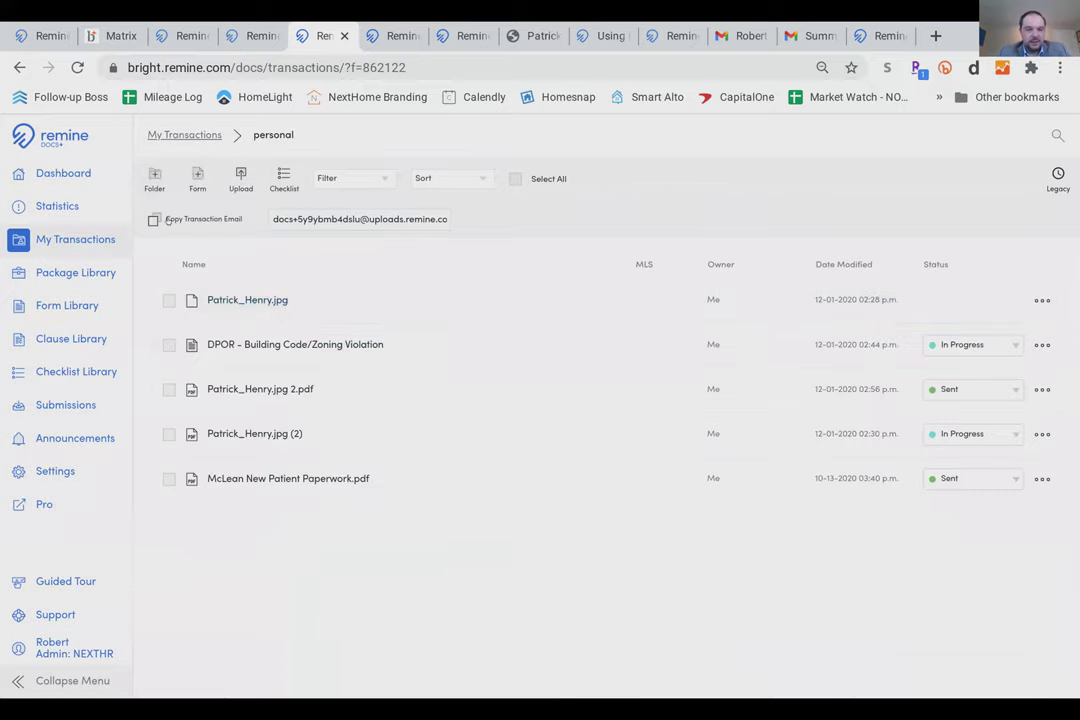
{"action": "left_click", "coordinate": [267, 391]}
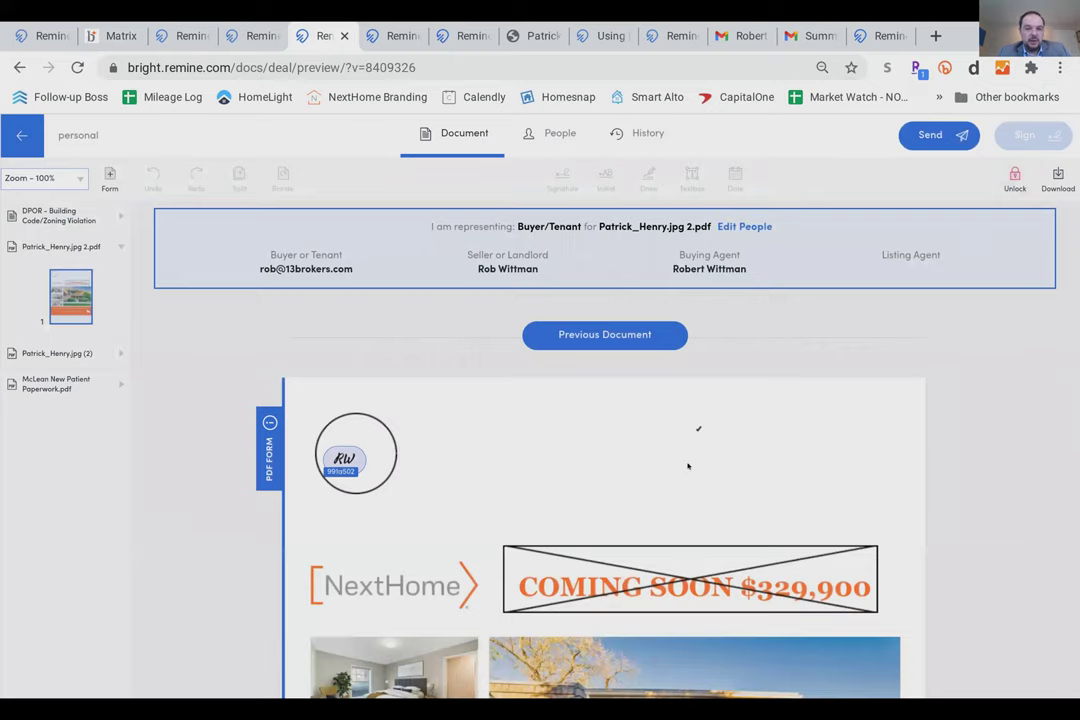
{"action": "scroll", "coordinate": [641, 505], "scroll_direction": "down", "scroll_amount": 2}
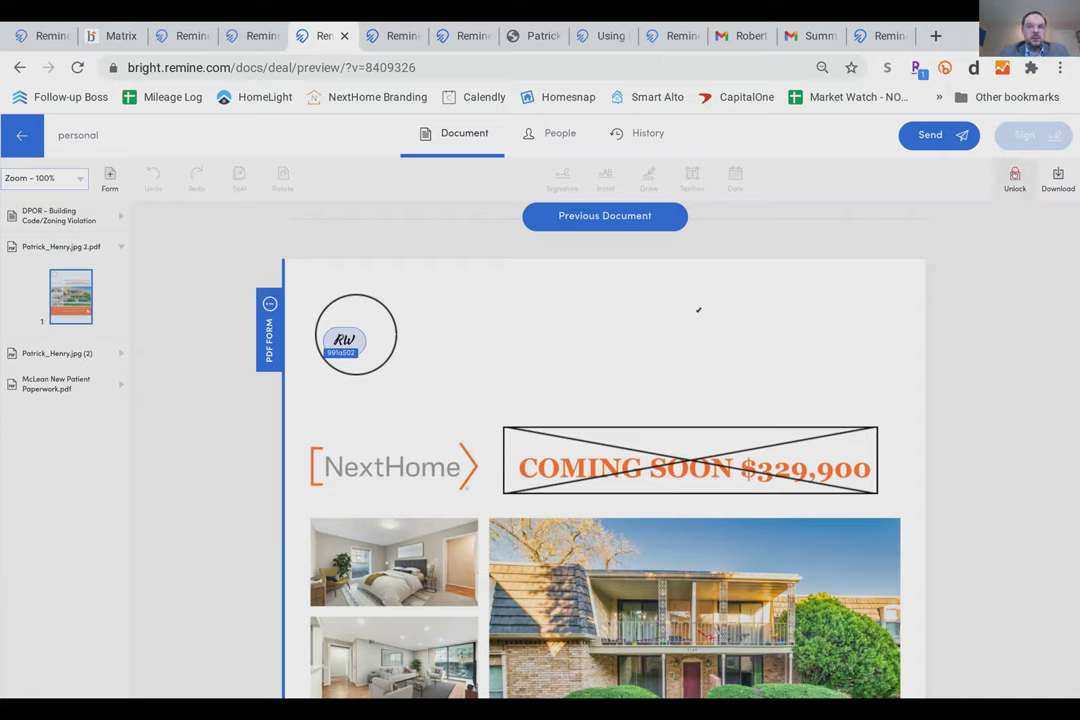
{"action": "left_click", "coordinate": [1015, 180]}
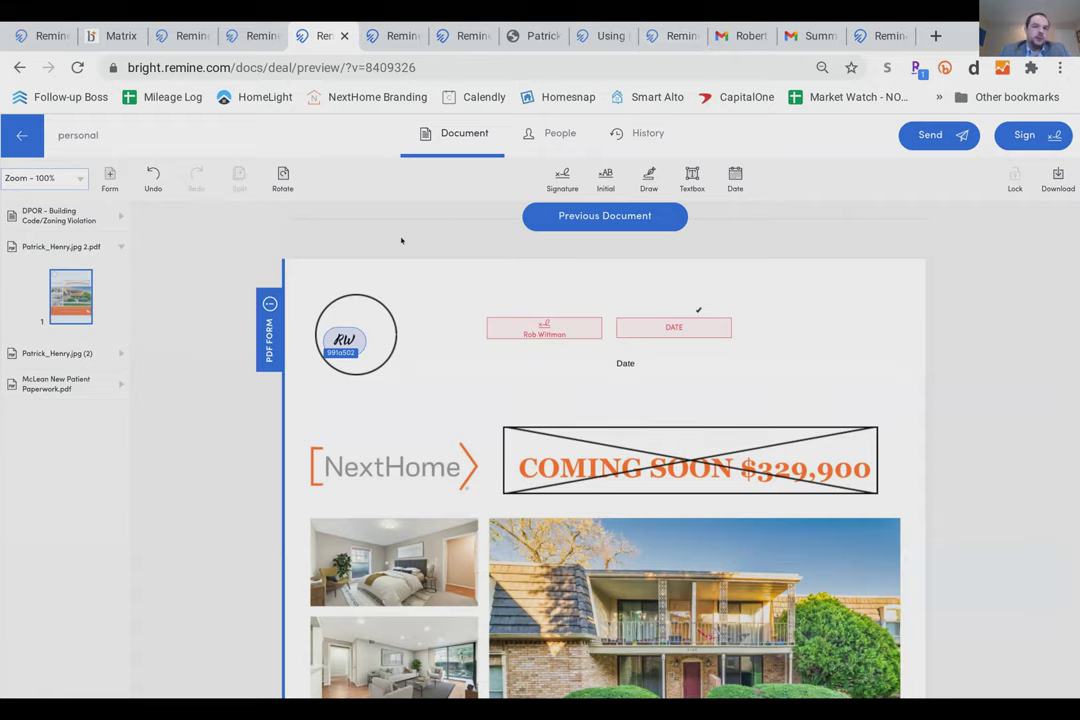
{"action": "left_click", "coordinate": [620, 140]}
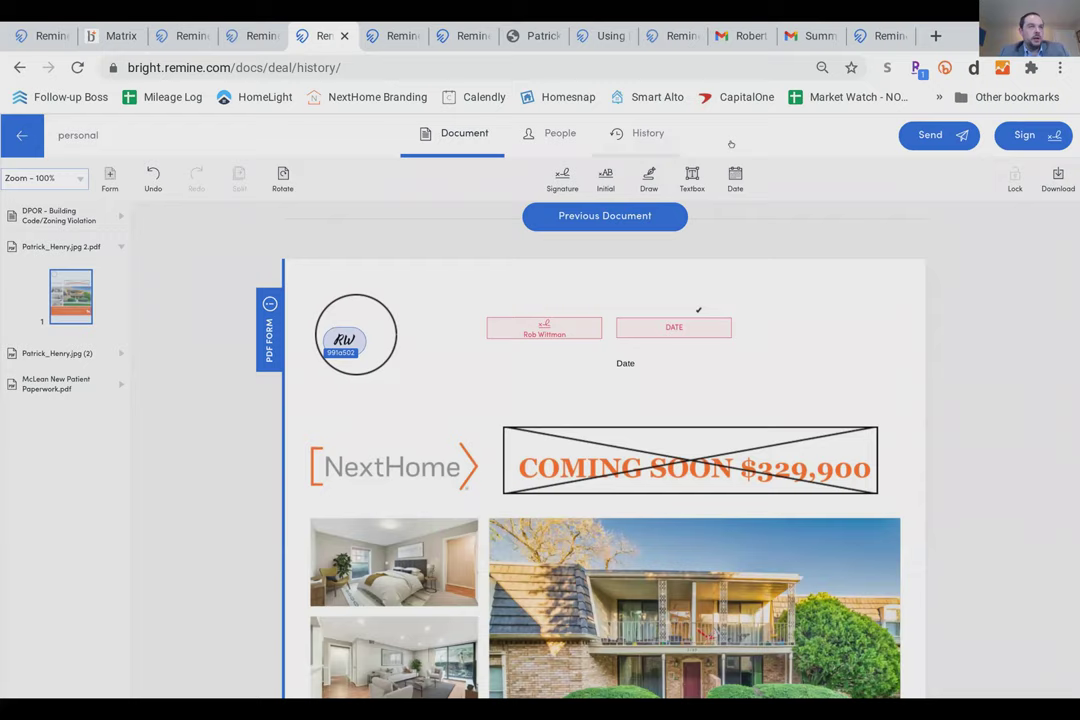
{"action": "left_click", "coordinate": [614, 134]}
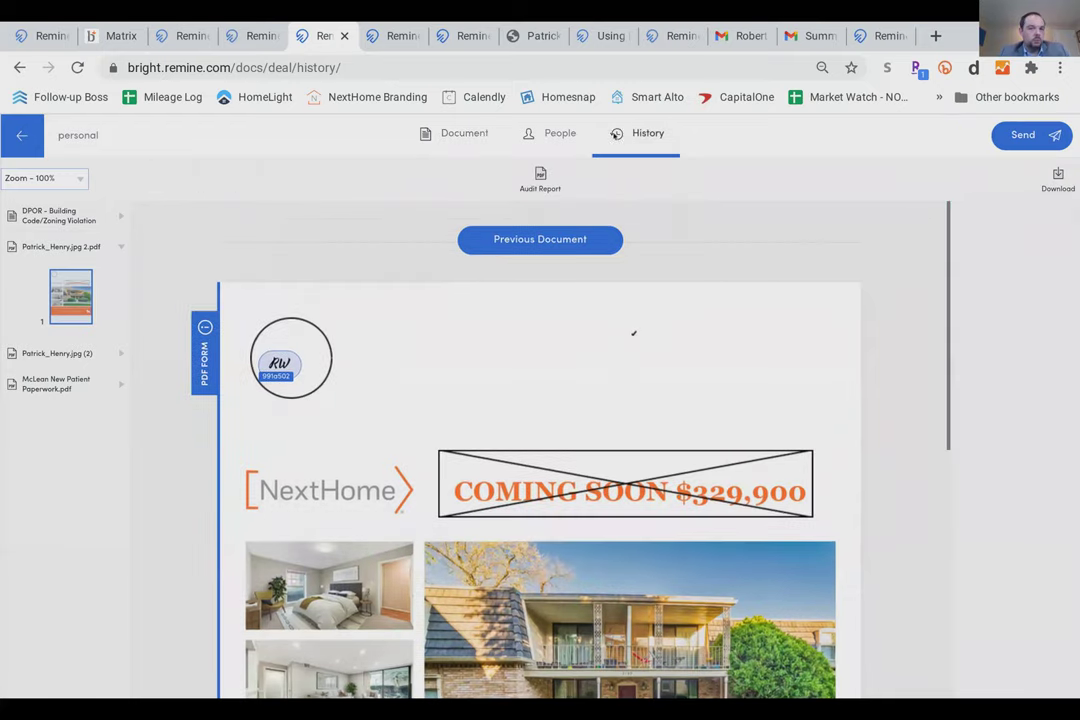